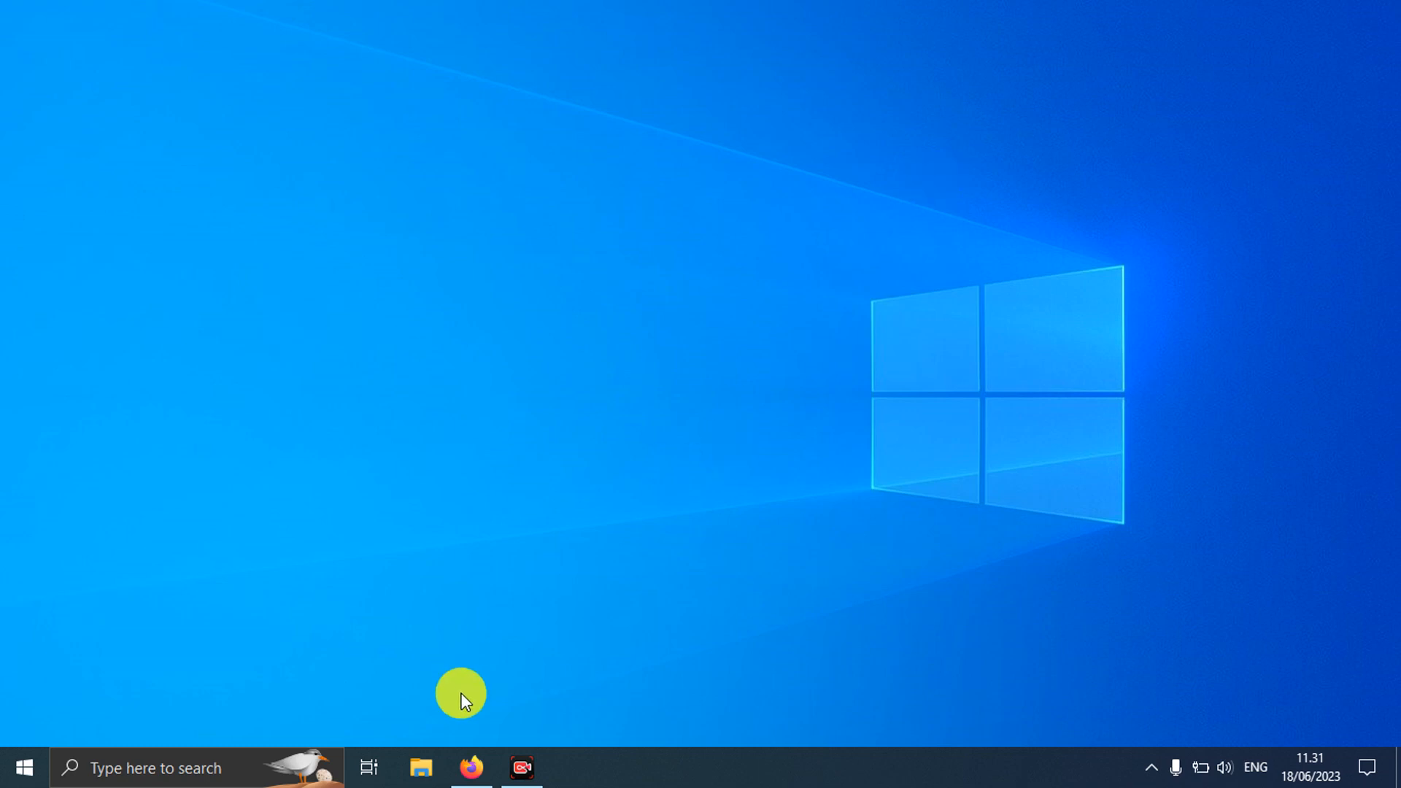
Step: Show the TeamTalk 5 download page on bearware.dk in a windowed Firefox, then minimize Firefox
left_click(473, 762)
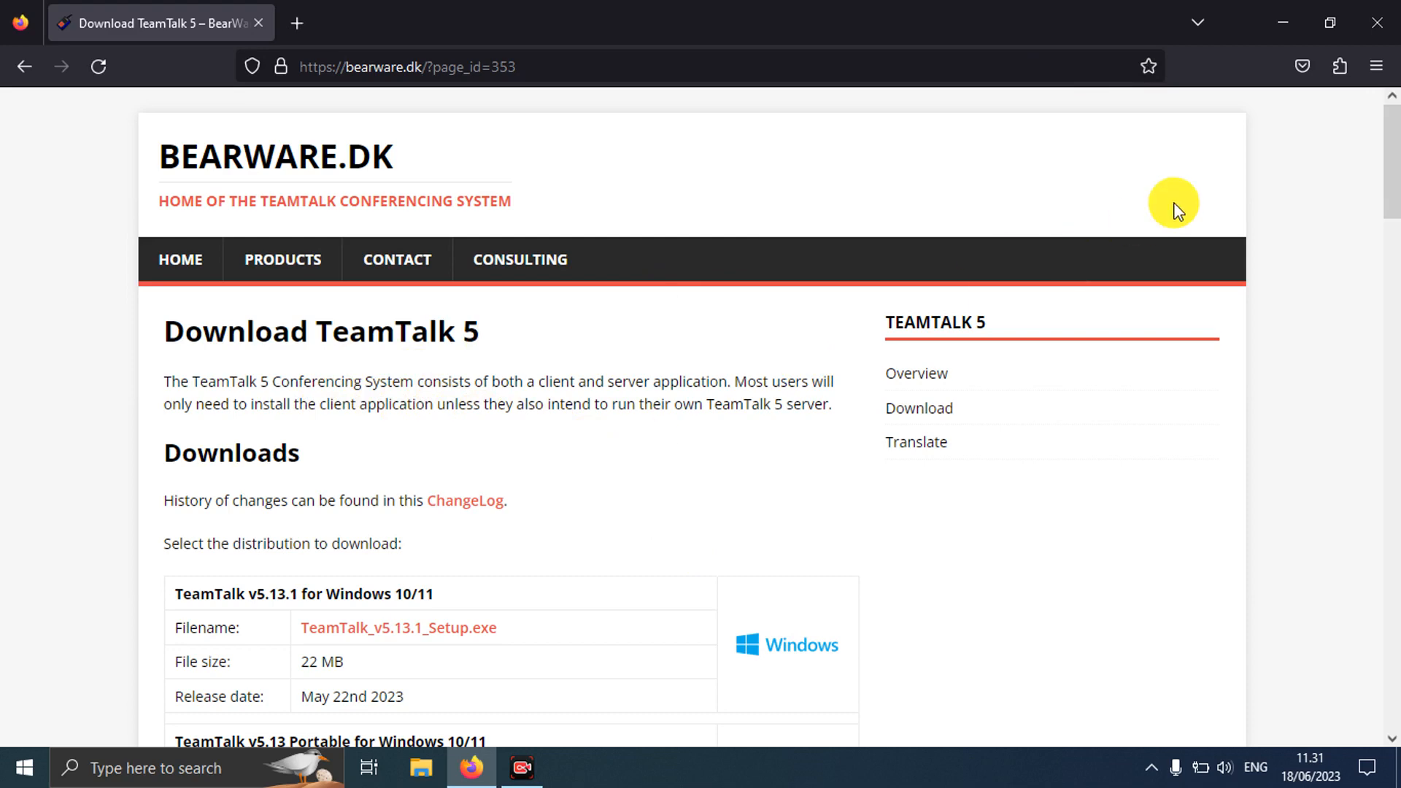
left_click(1331, 19)
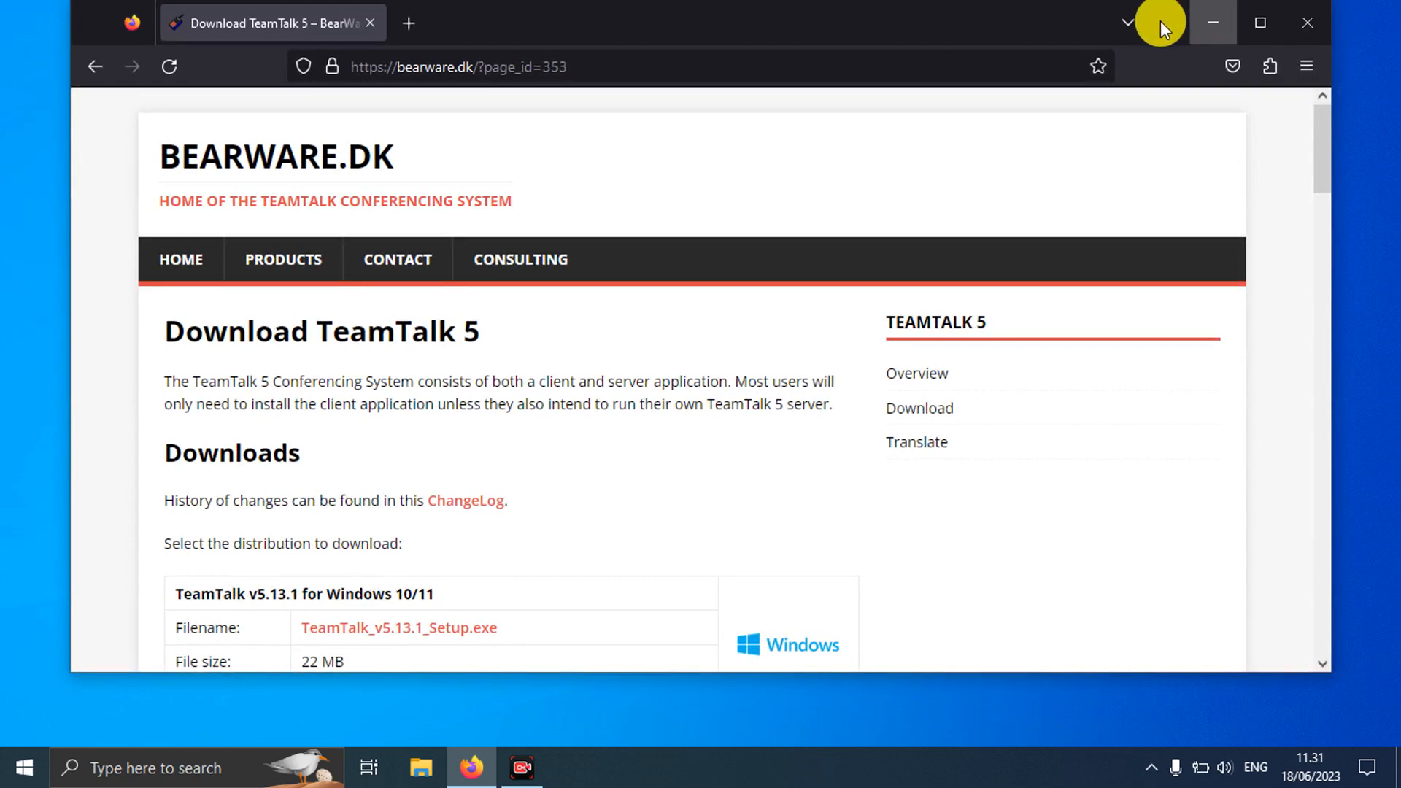
left_click_drag(989, 20, 971, 48)
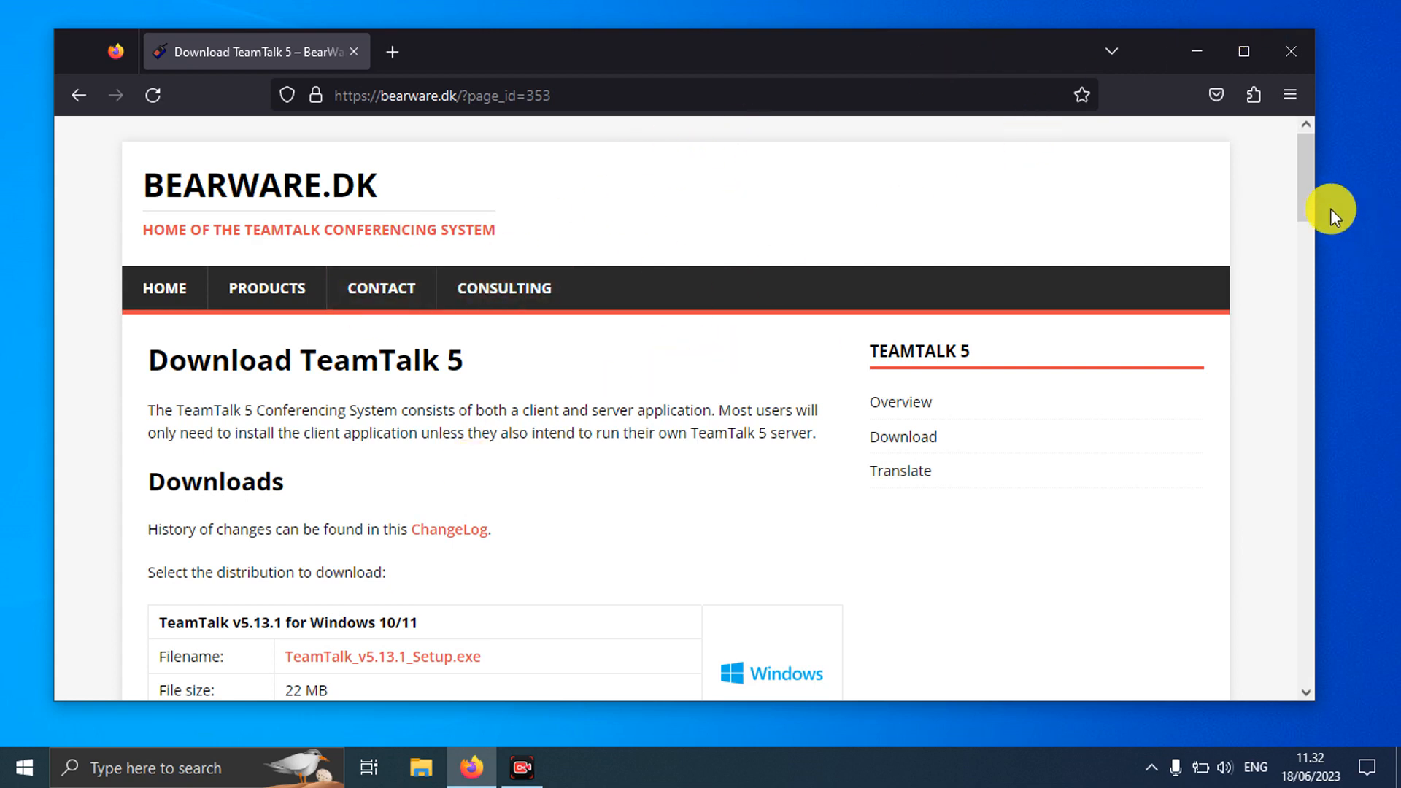
left_click_drag(1311, 196, 1251, 182)
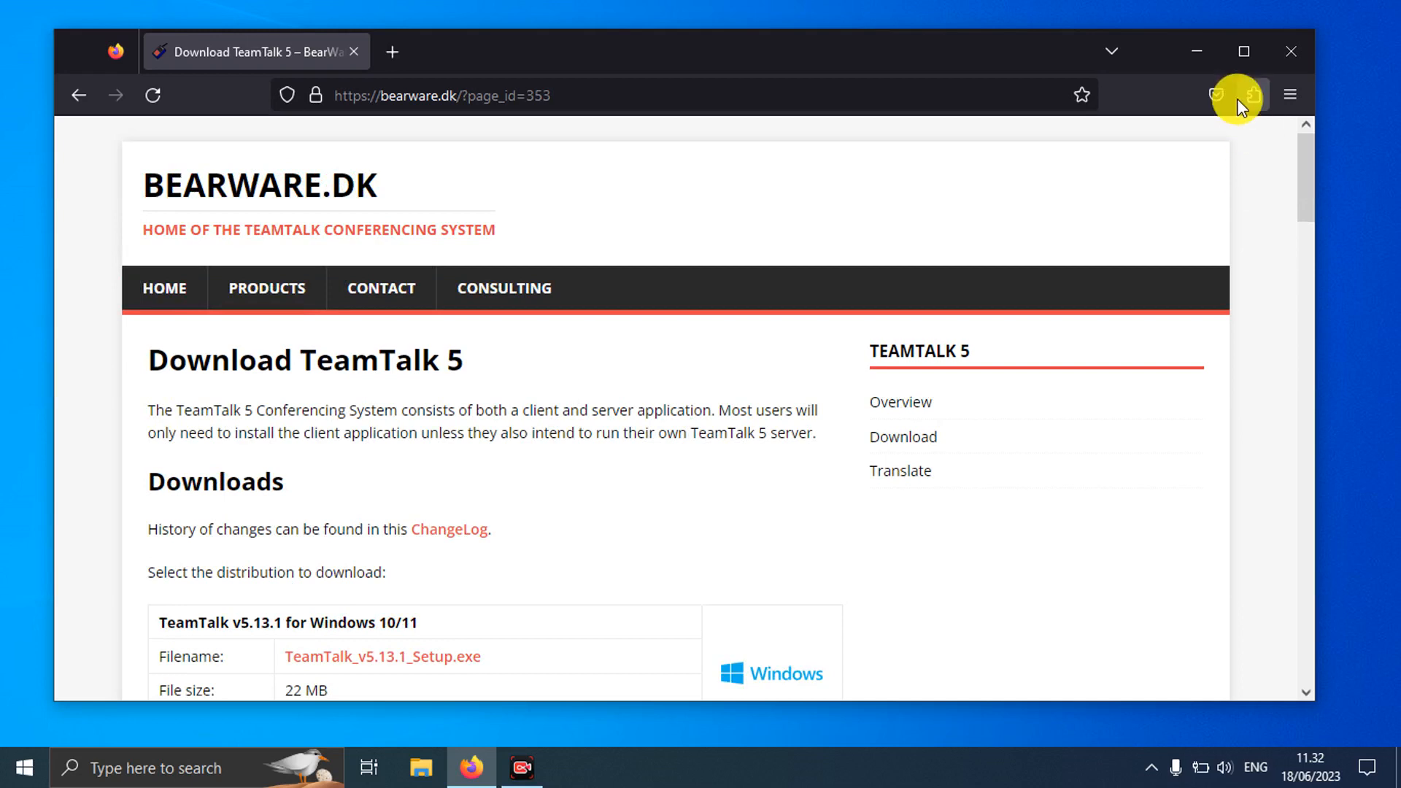
left_click(1197, 60)
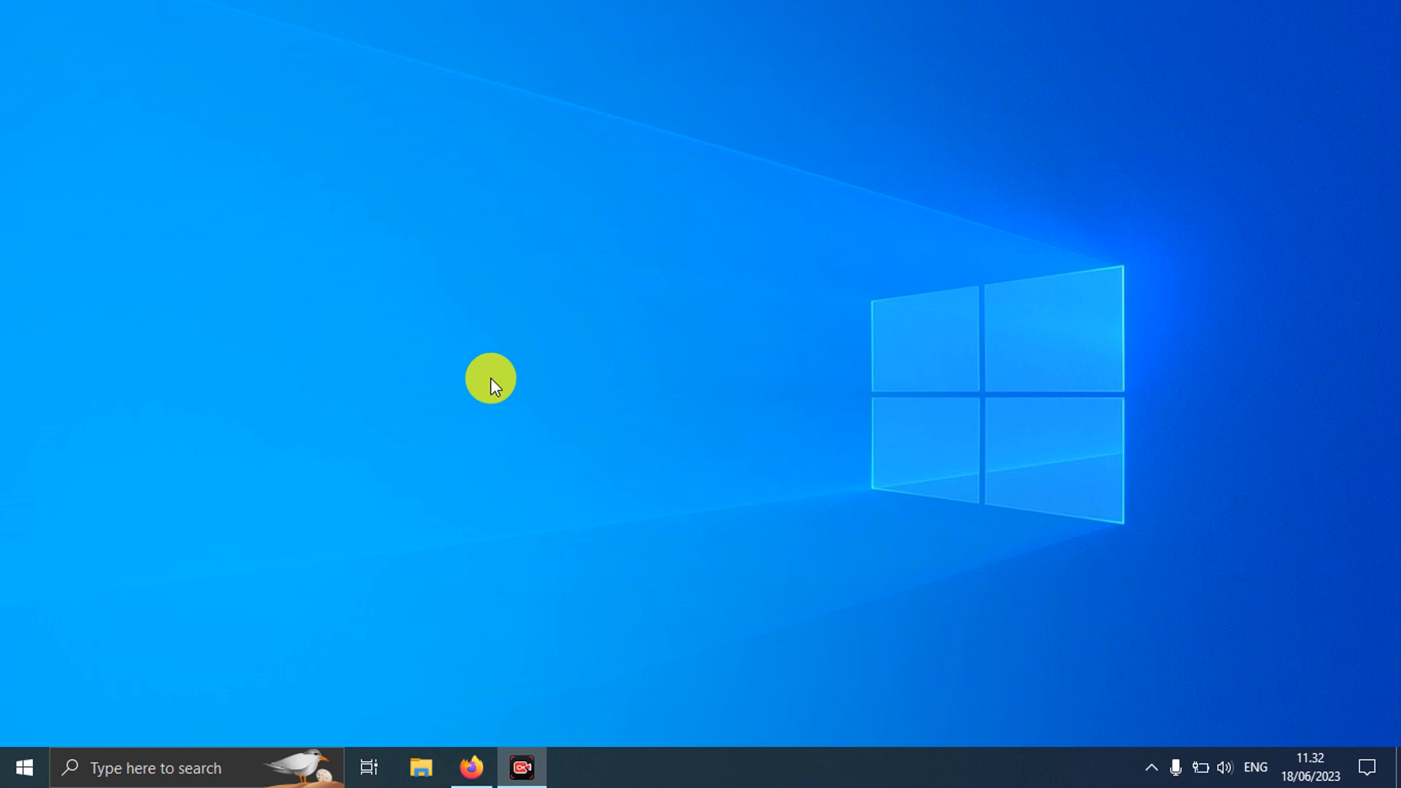
Step: Launch TeamTalk 5 by searching 'team' in the Start menu
left_click(21, 767)
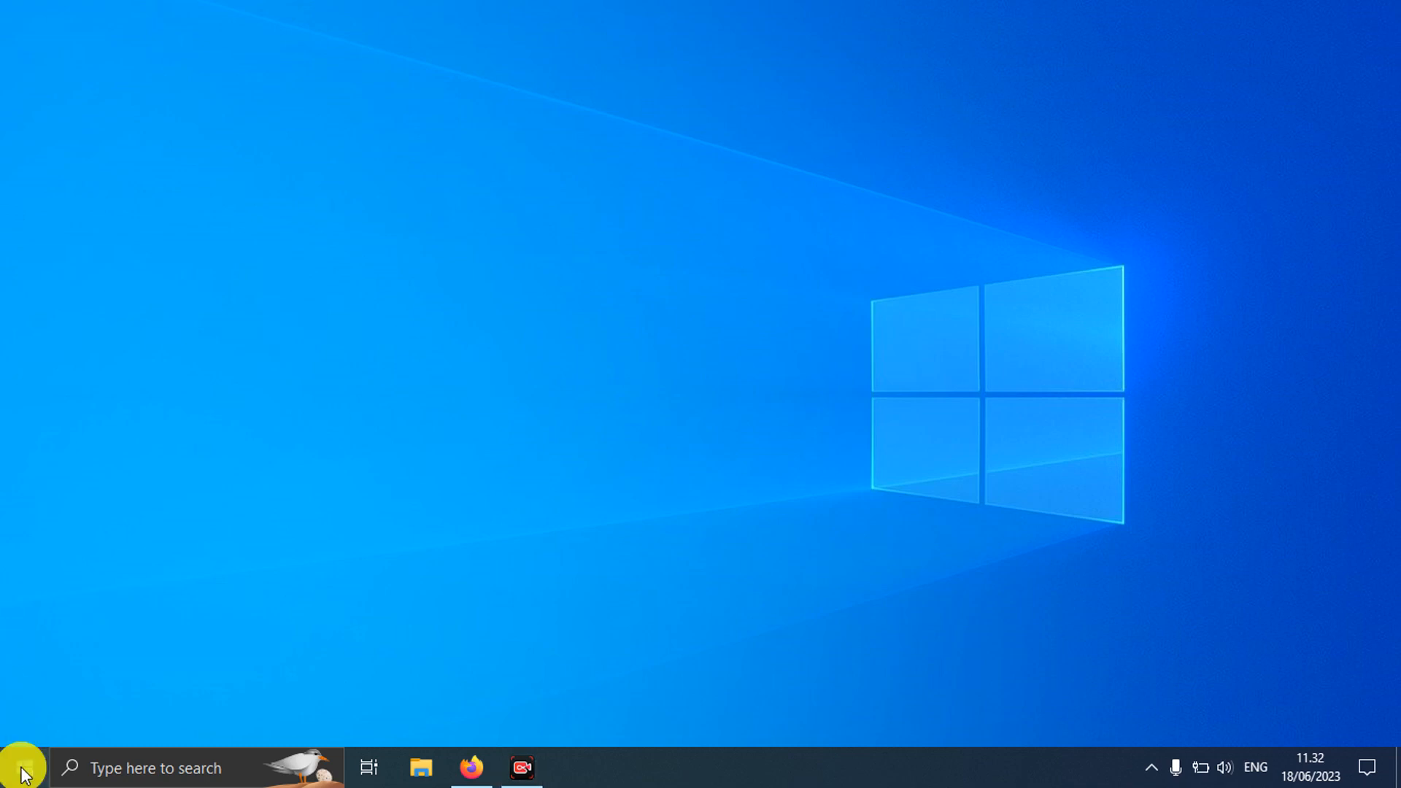
type("teamy")
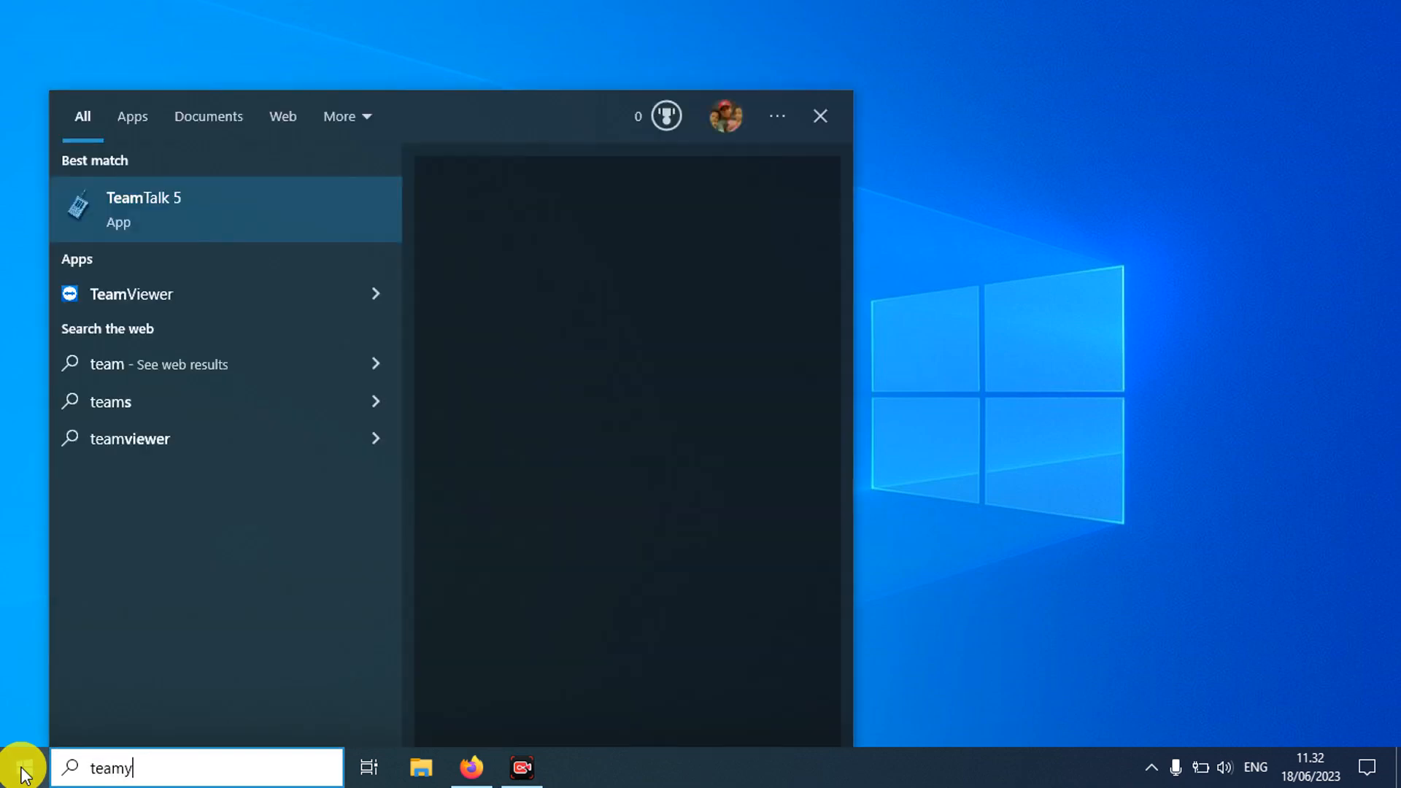
key("BackSpace")
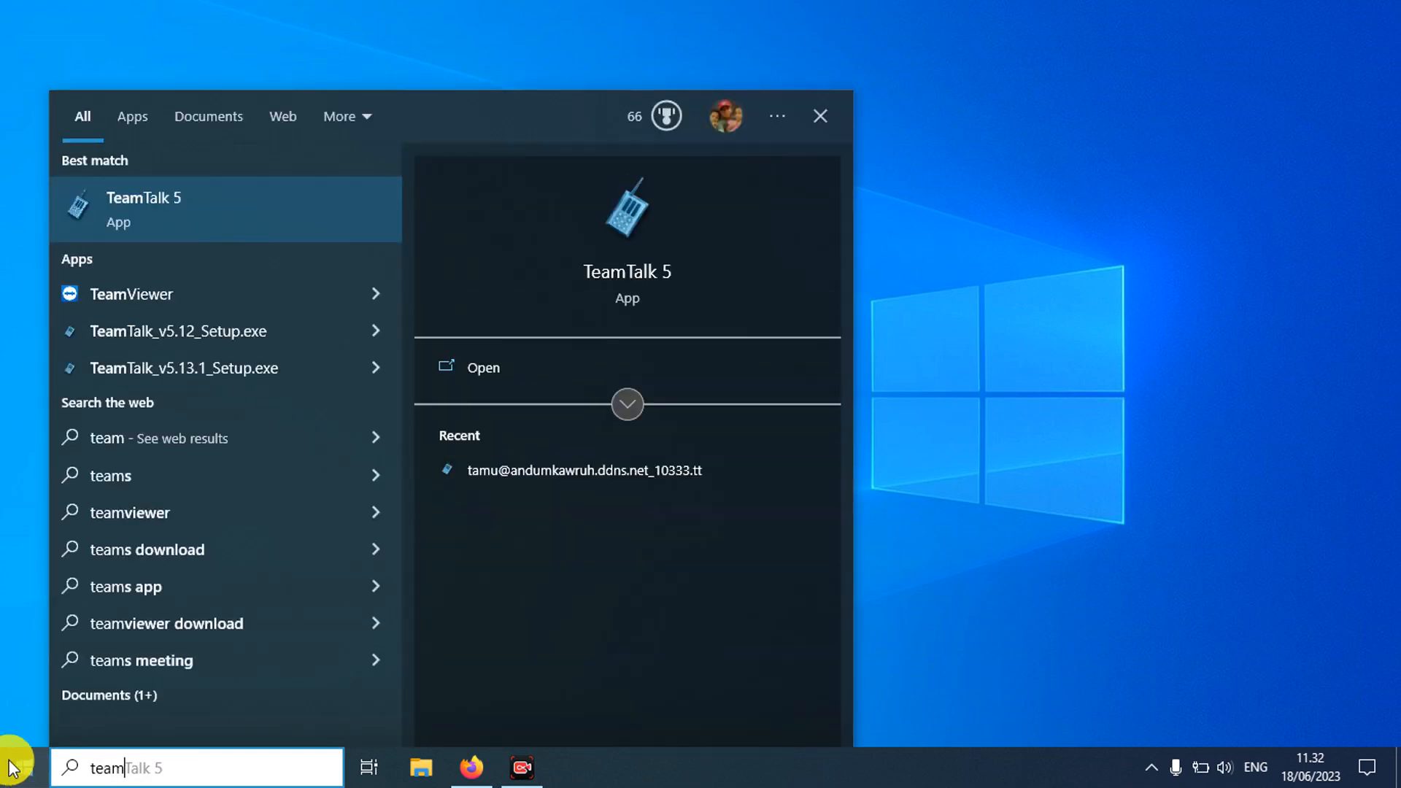
left_click(189, 206)
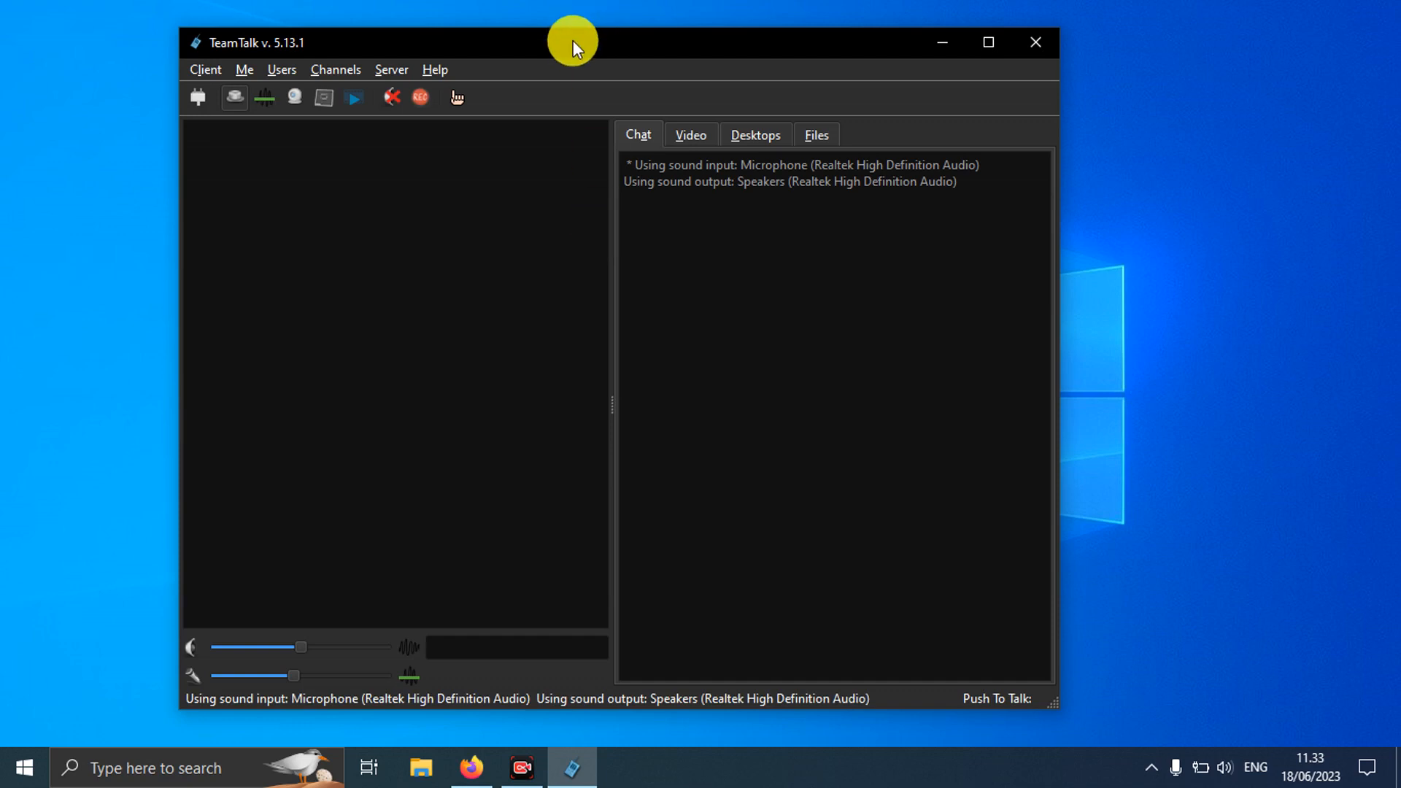
left_click_drag(572, 46, 636, 41)
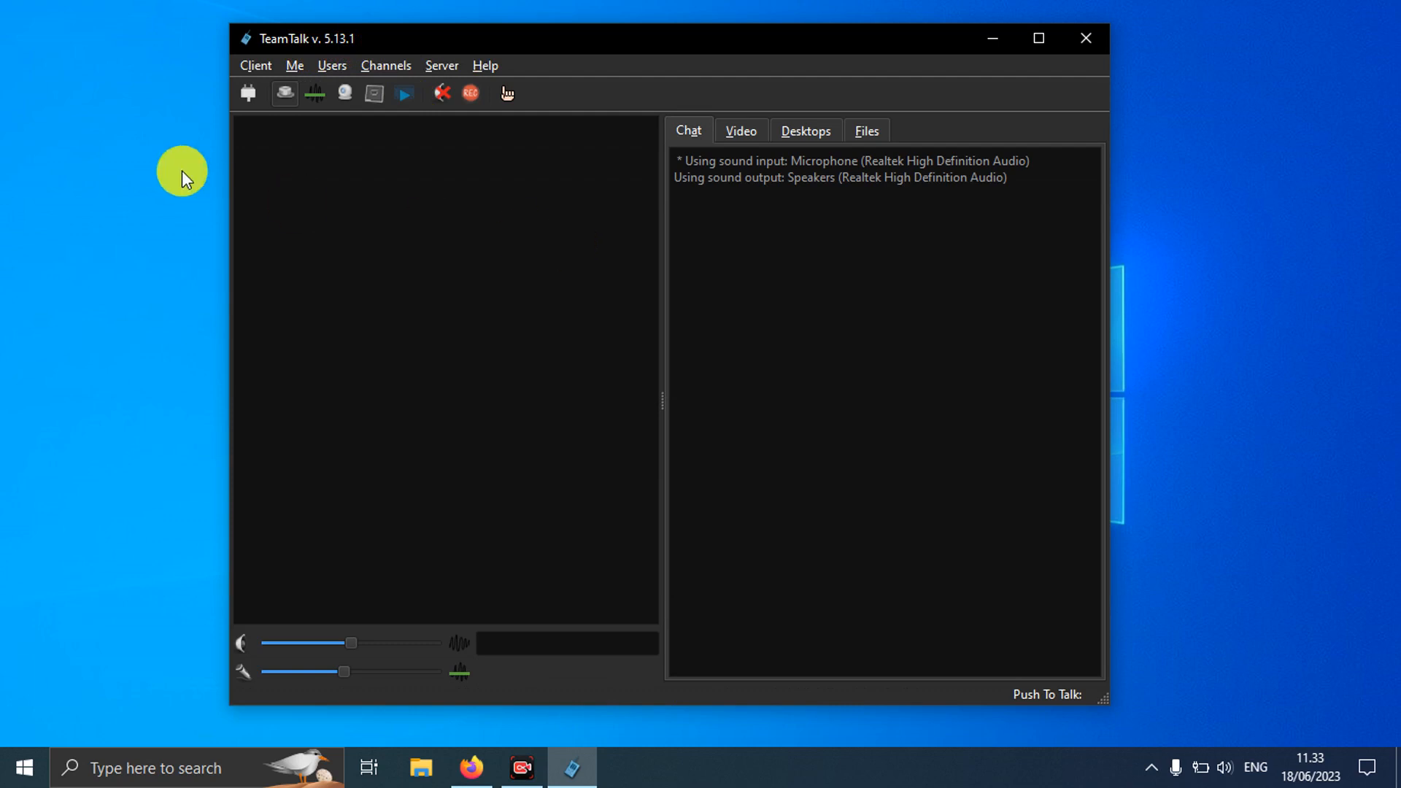
left_click(257, 64)
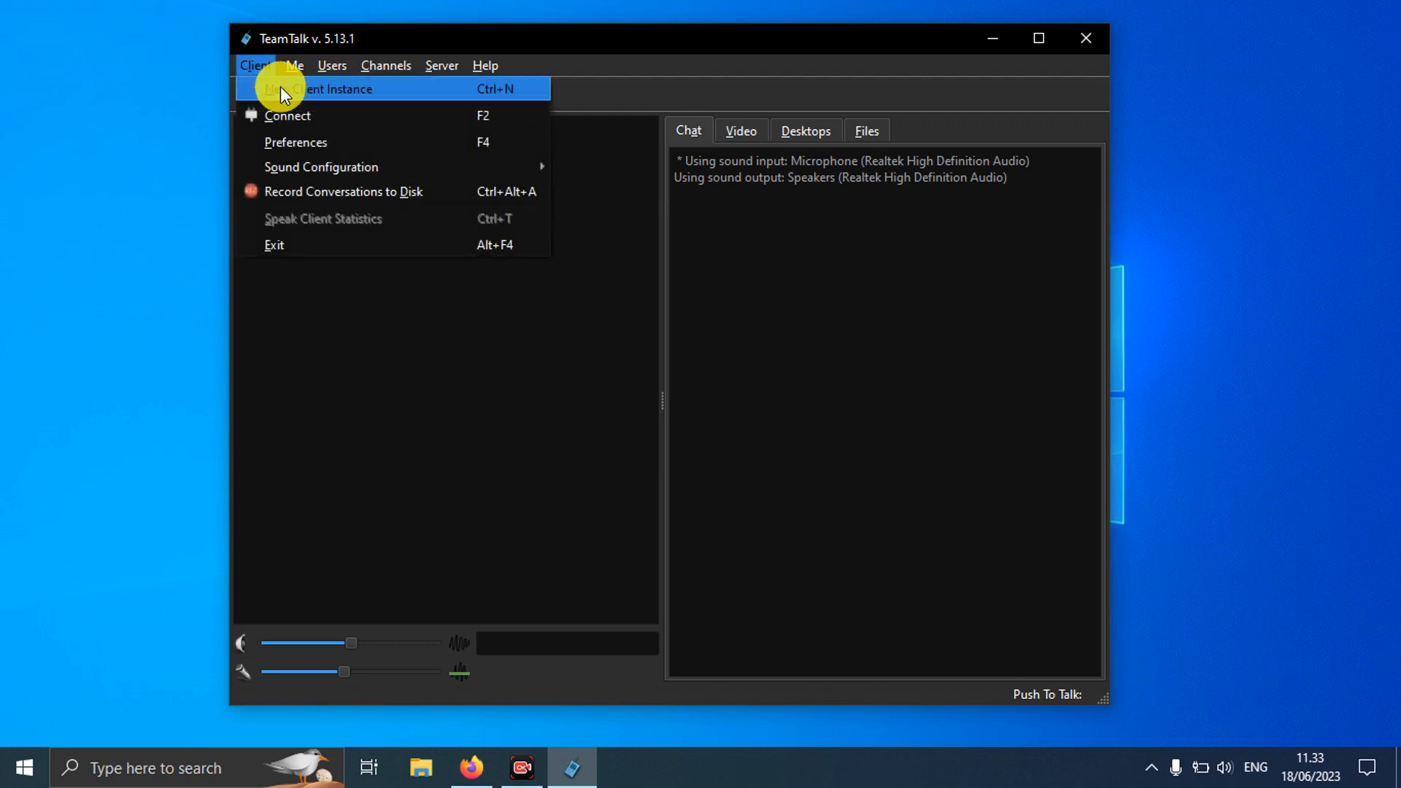
left_click(432, 89)
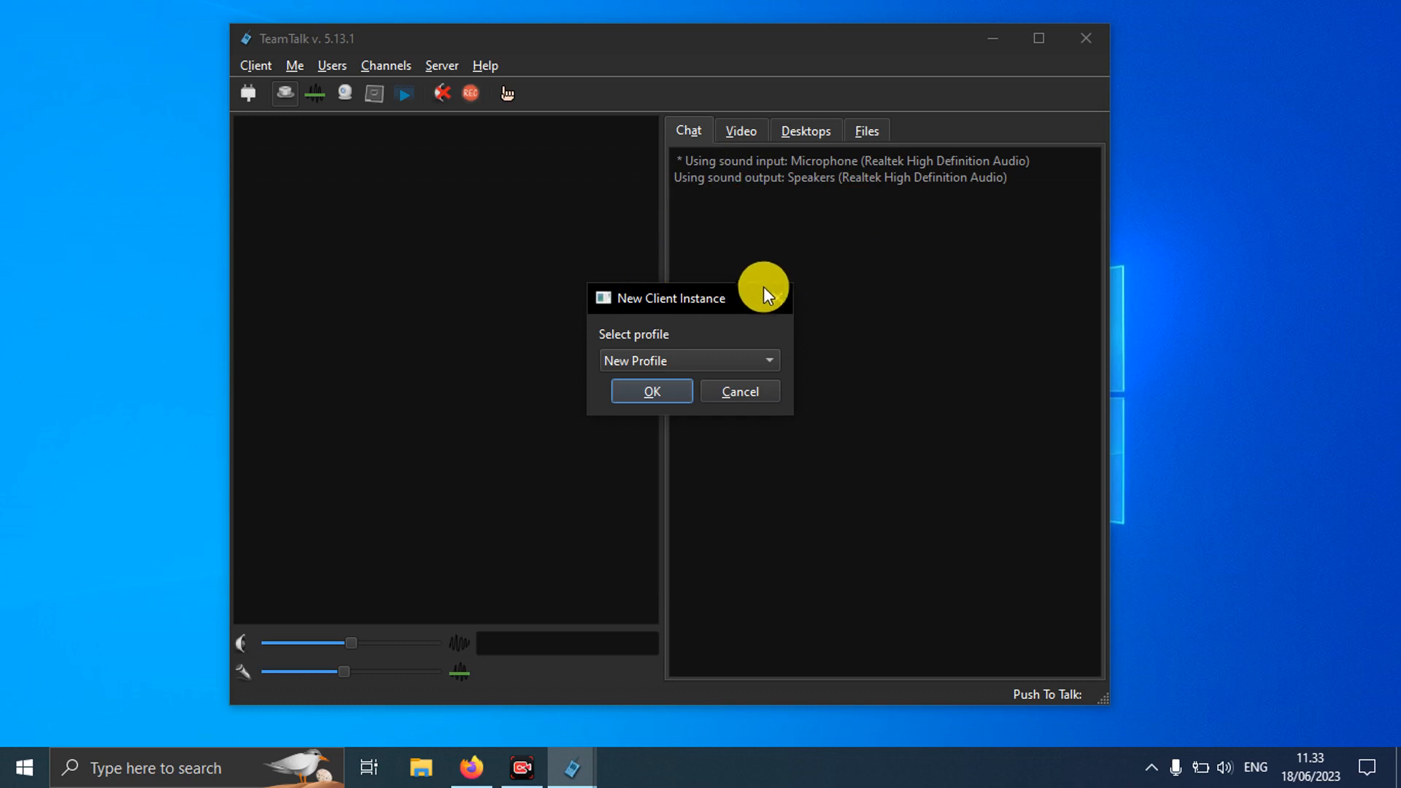
left_click(650, 389)
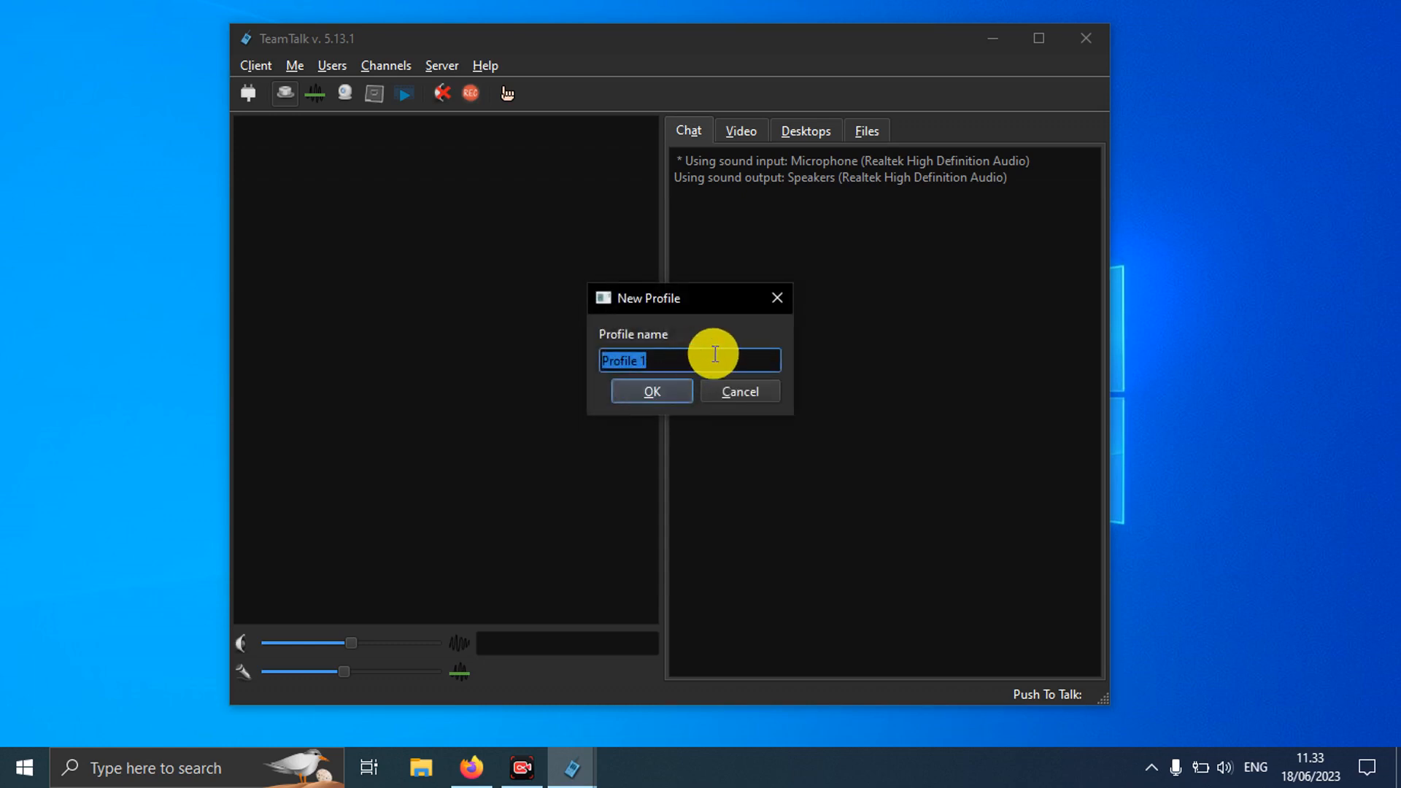
left_click(749, 393)
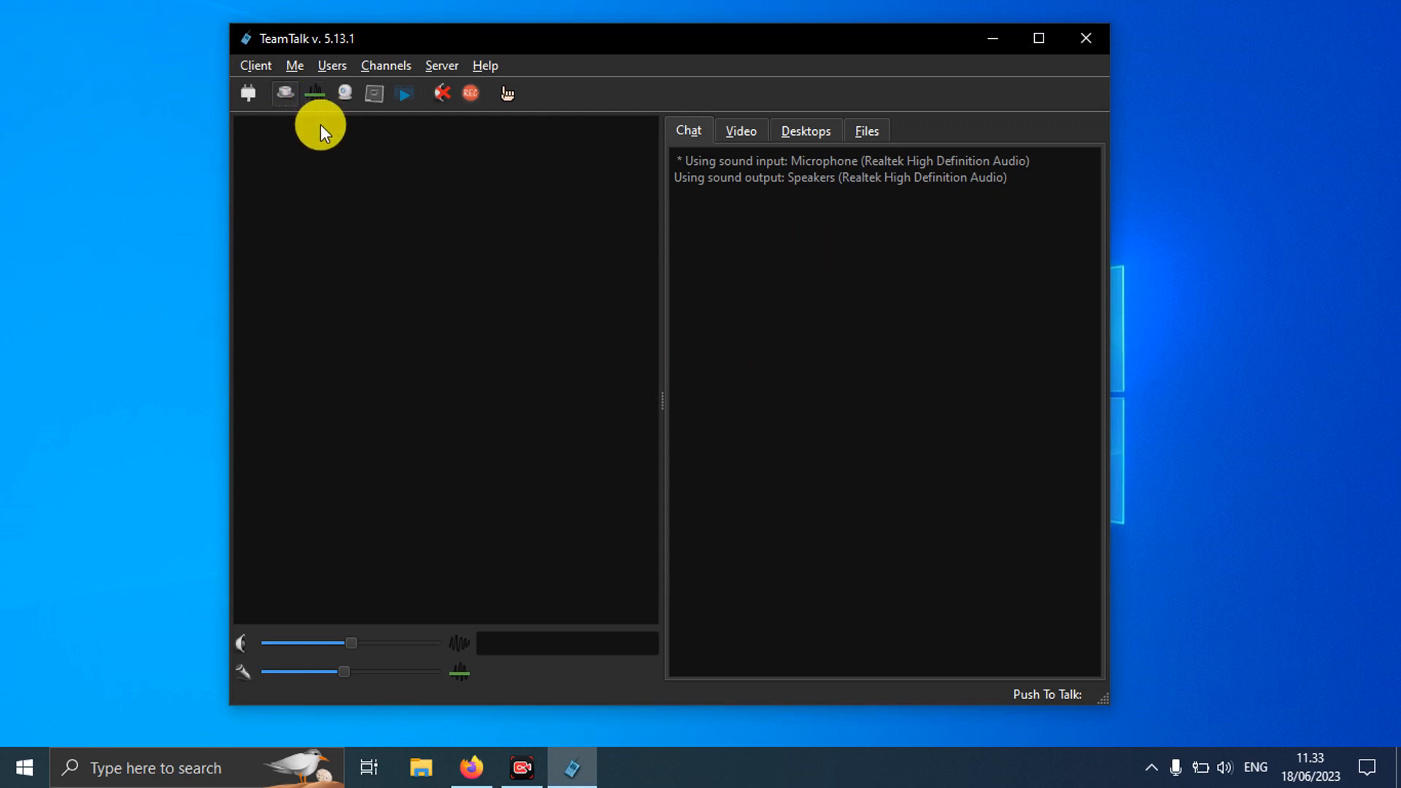
left_click(261, 66)
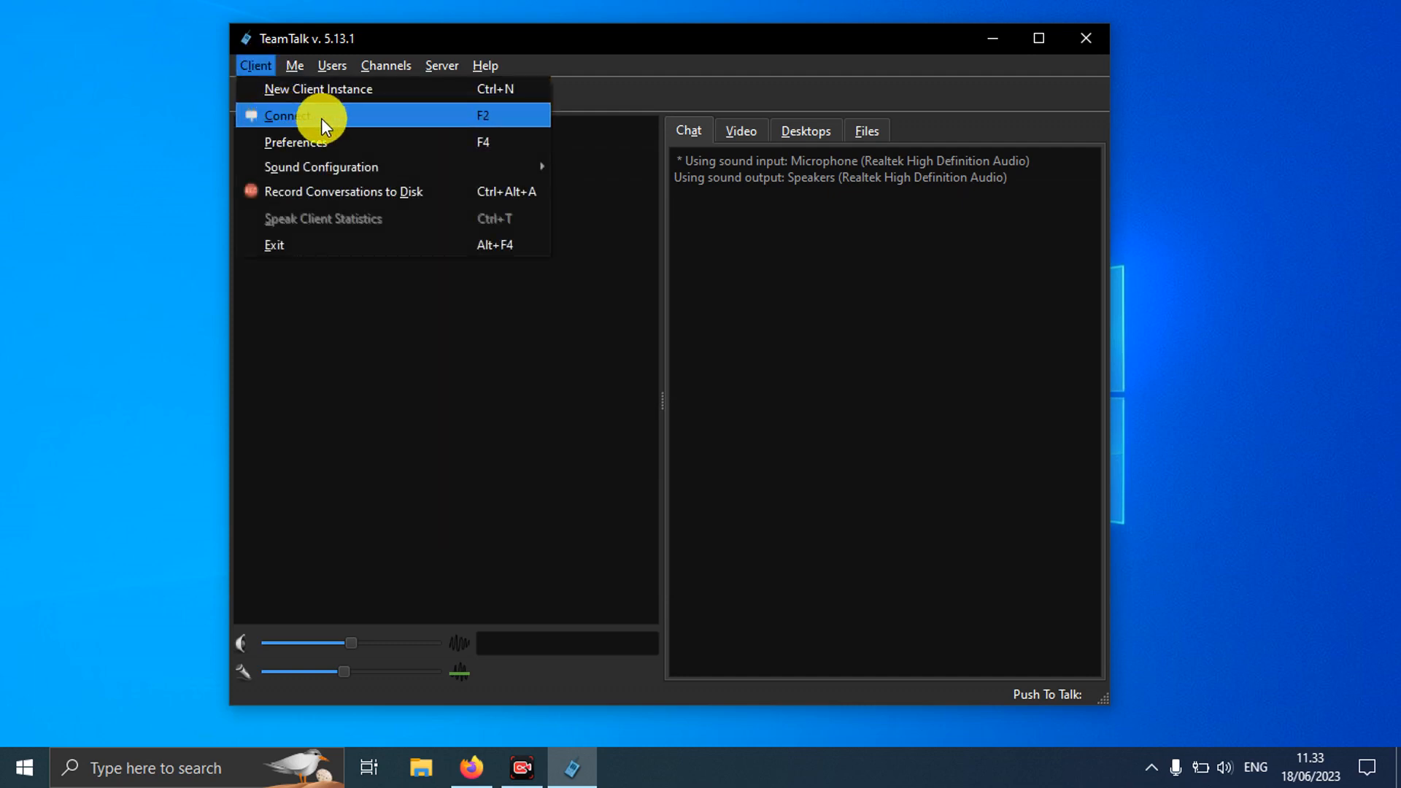
left_click(659, 64)
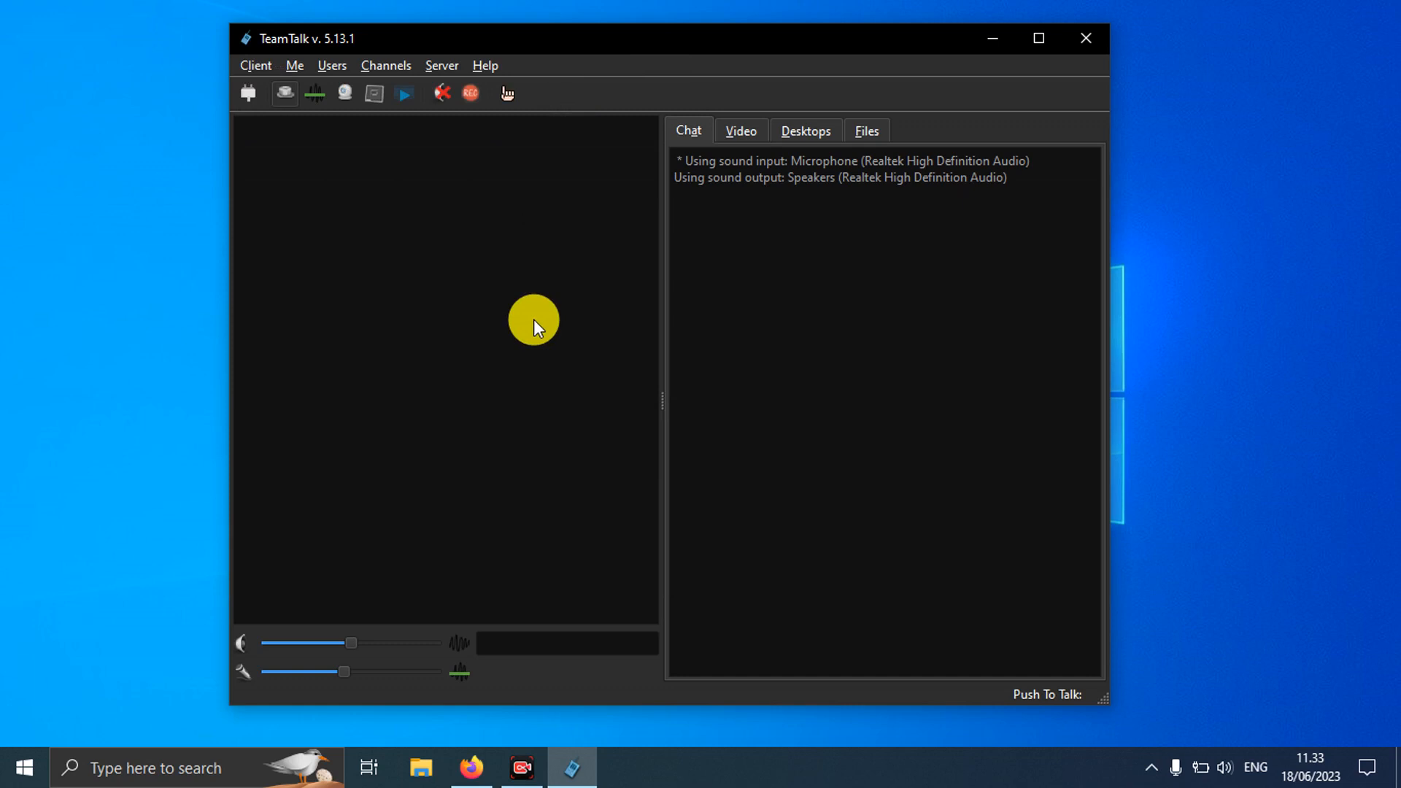
left_click(244, 94)
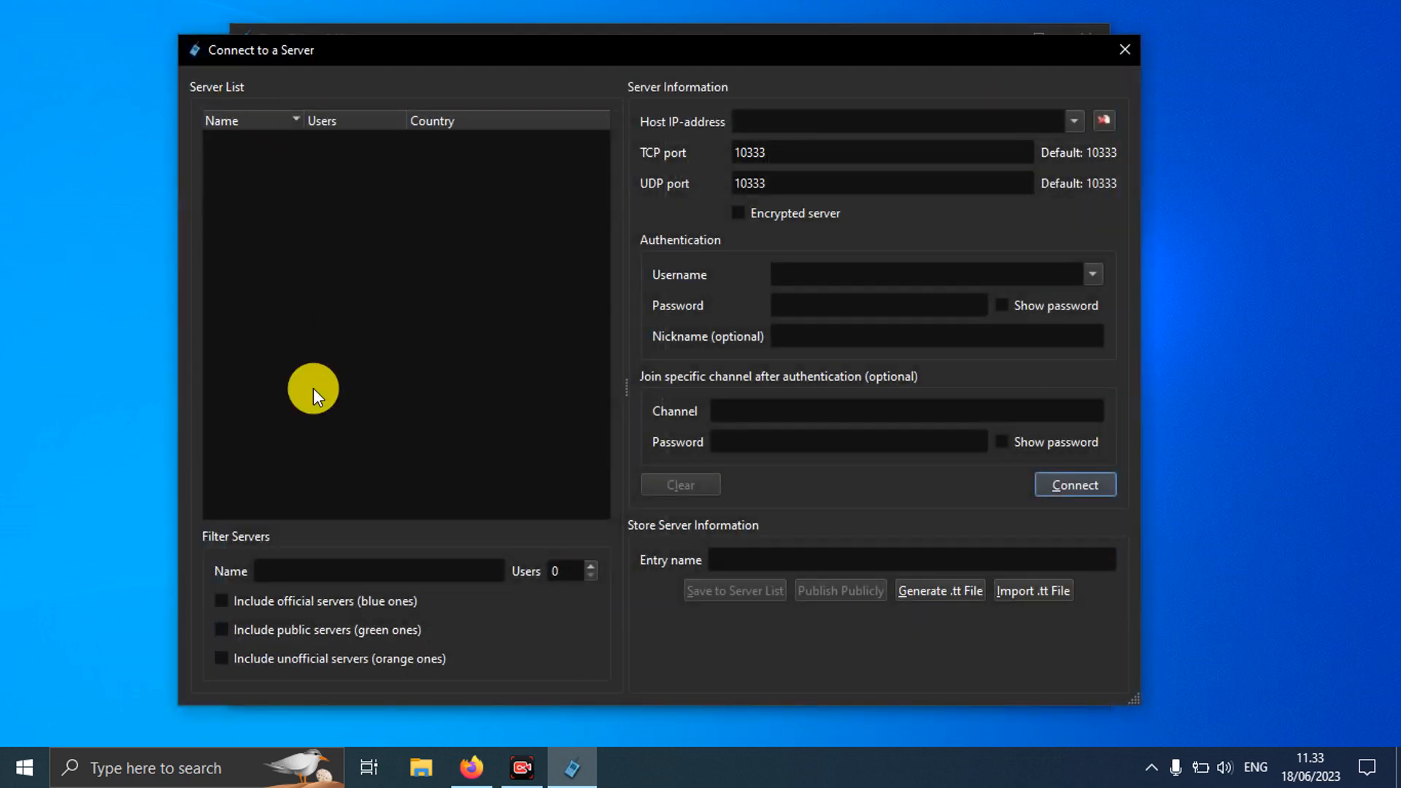
left_click(223, 600)
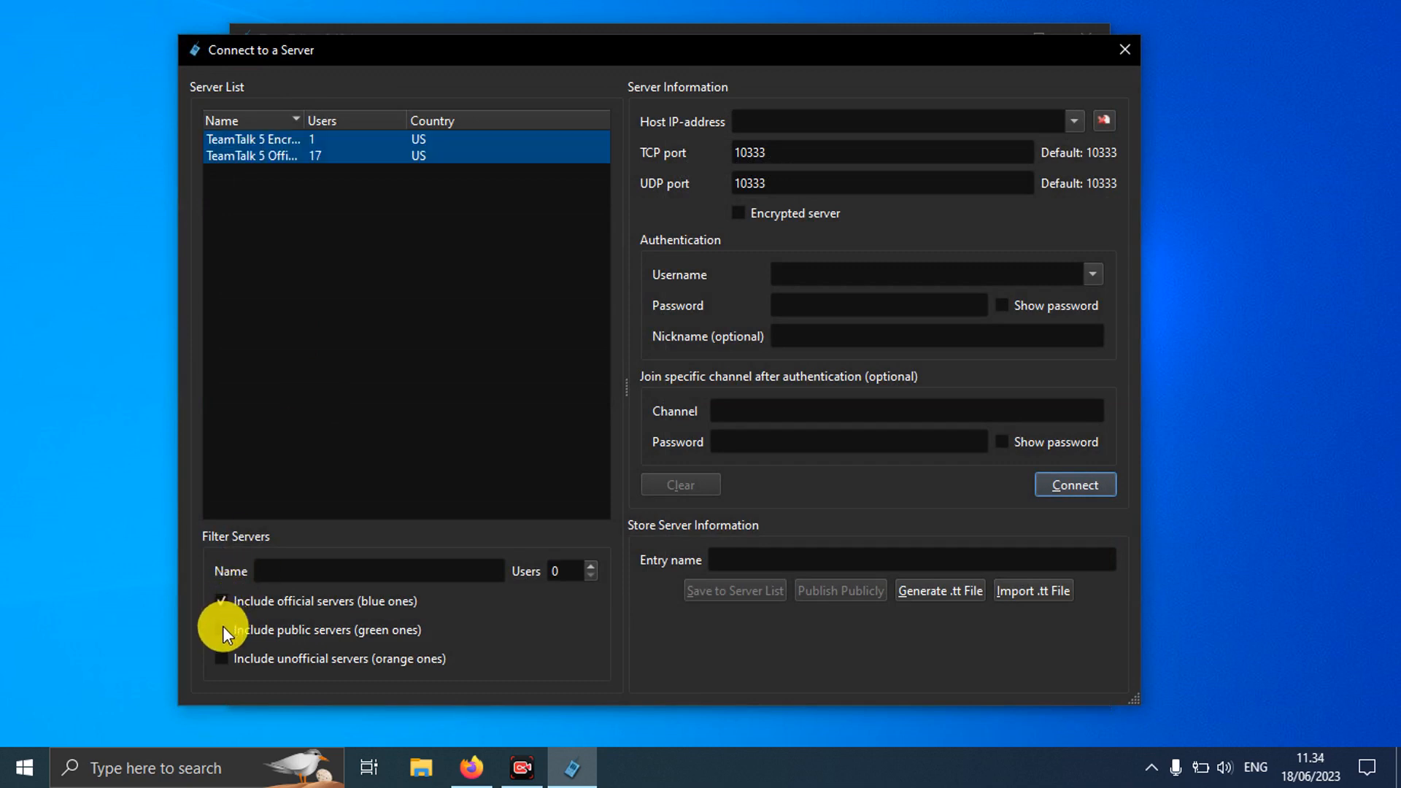
left_click(222, 629)
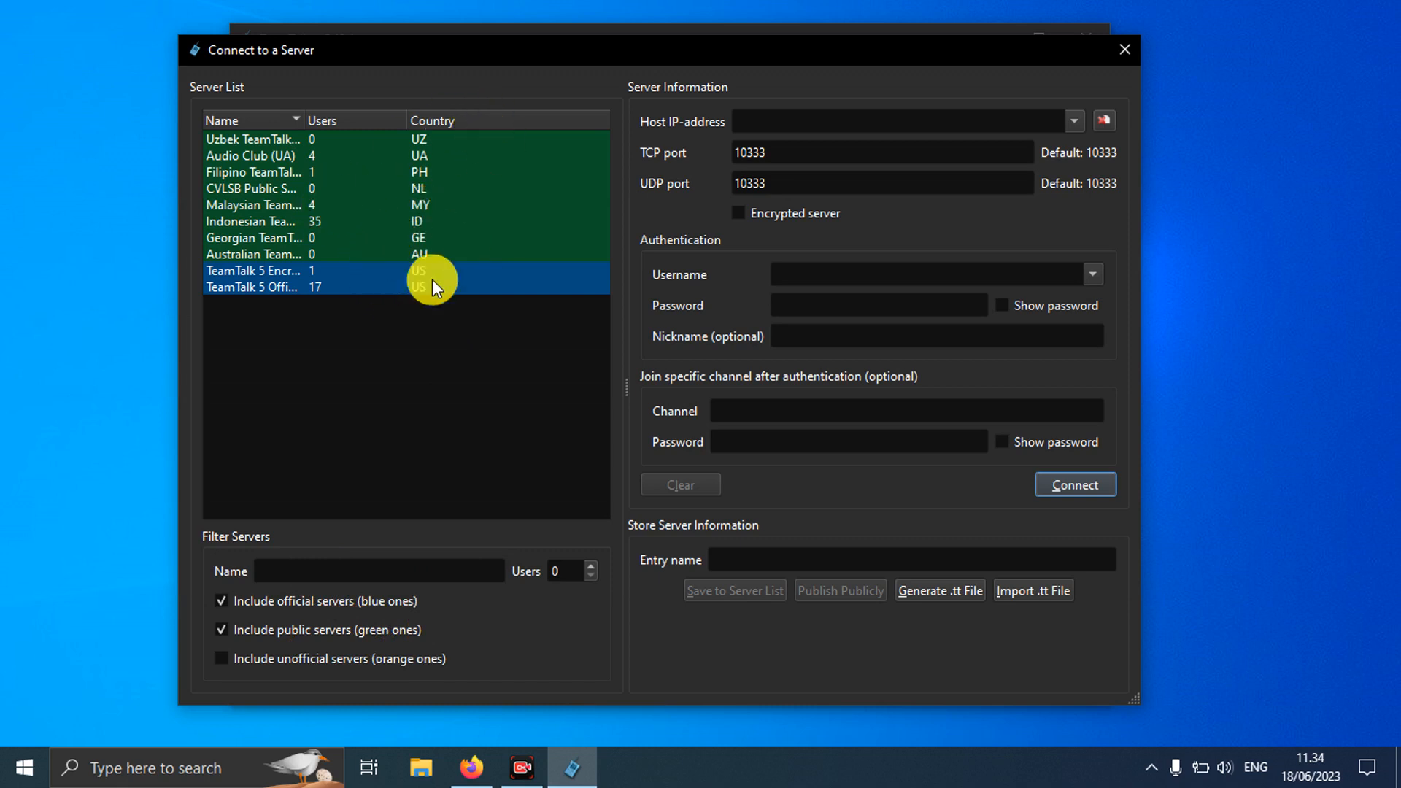
left_click(222, 658)
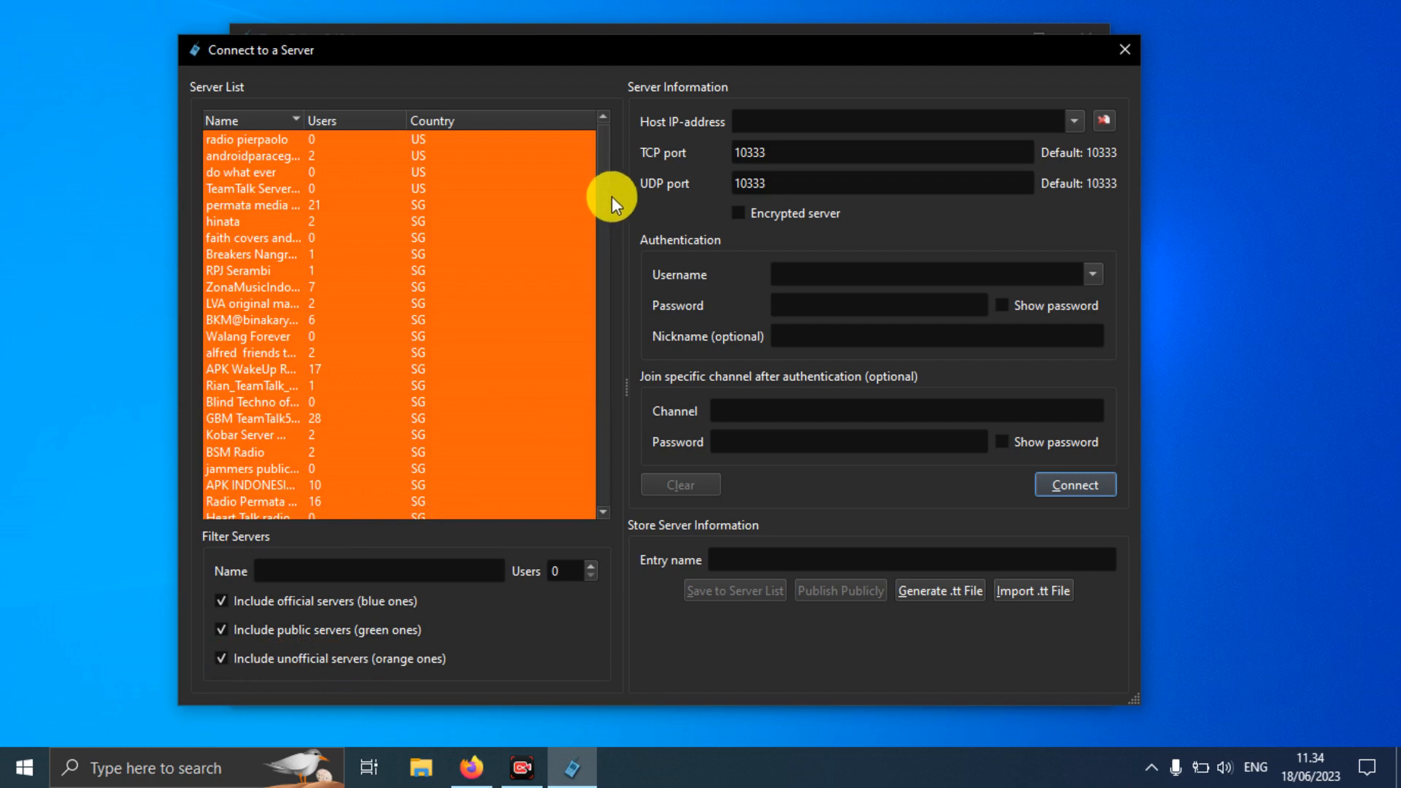
scroll(605, 188, "down", 20)
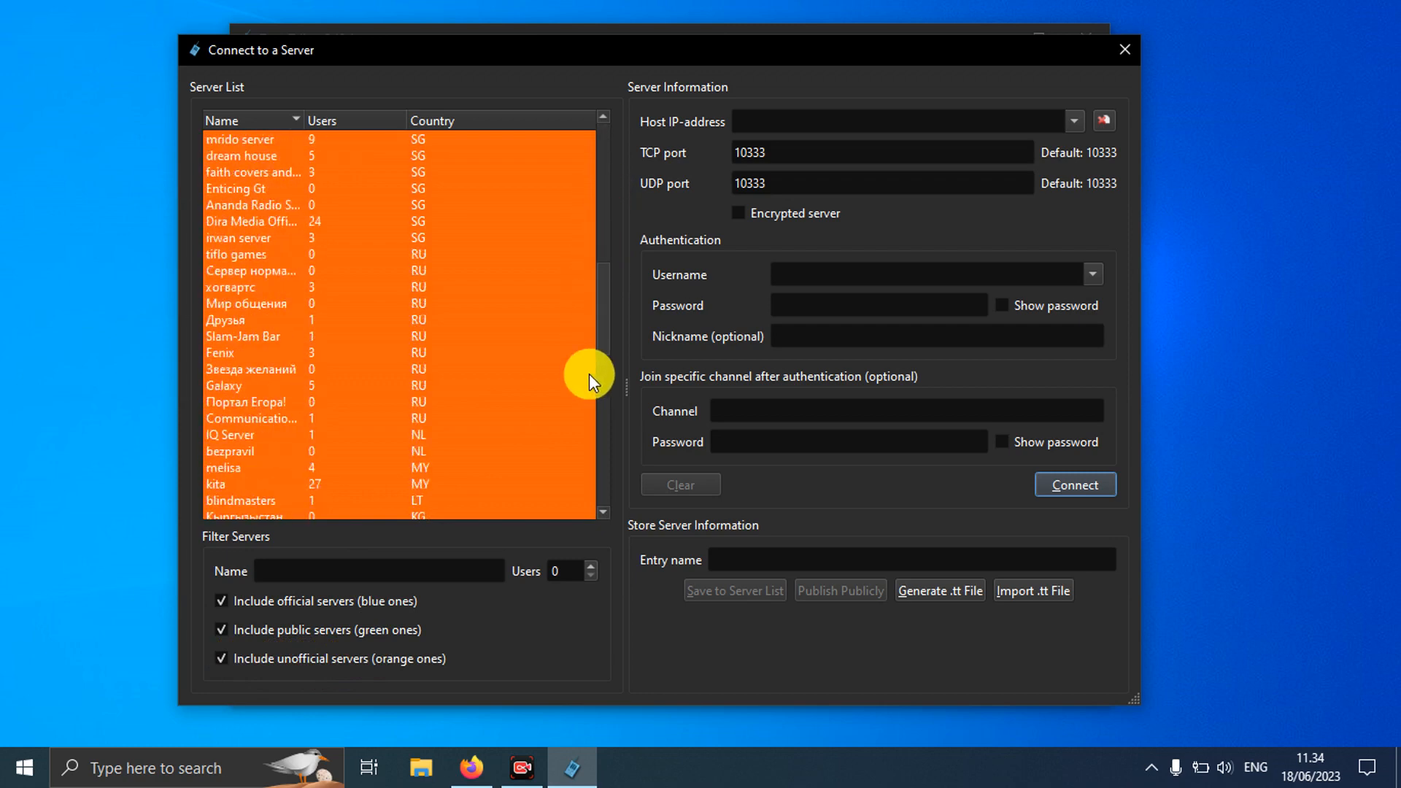
scroll(589, 330, "up", 15)
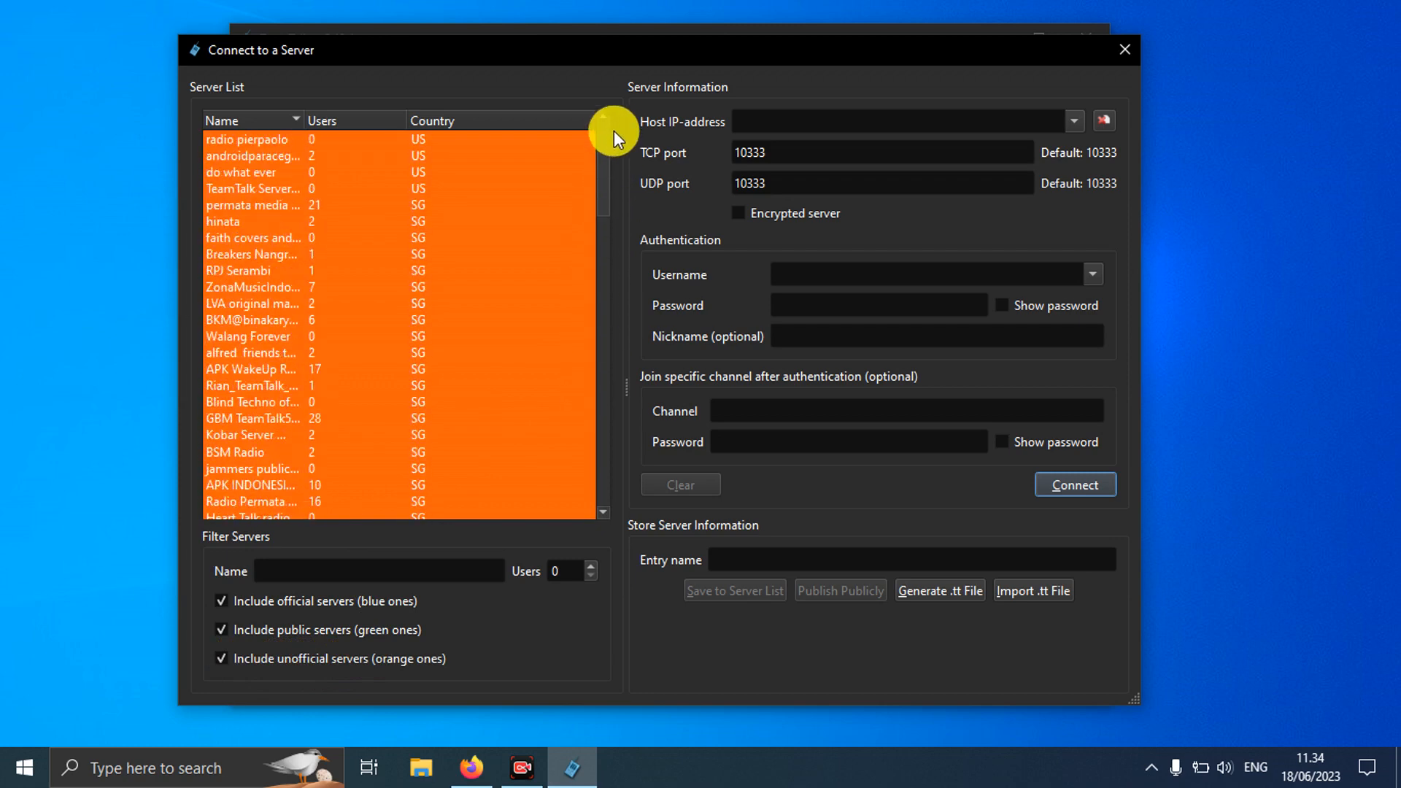
scroll(582, 373, "down", 20)
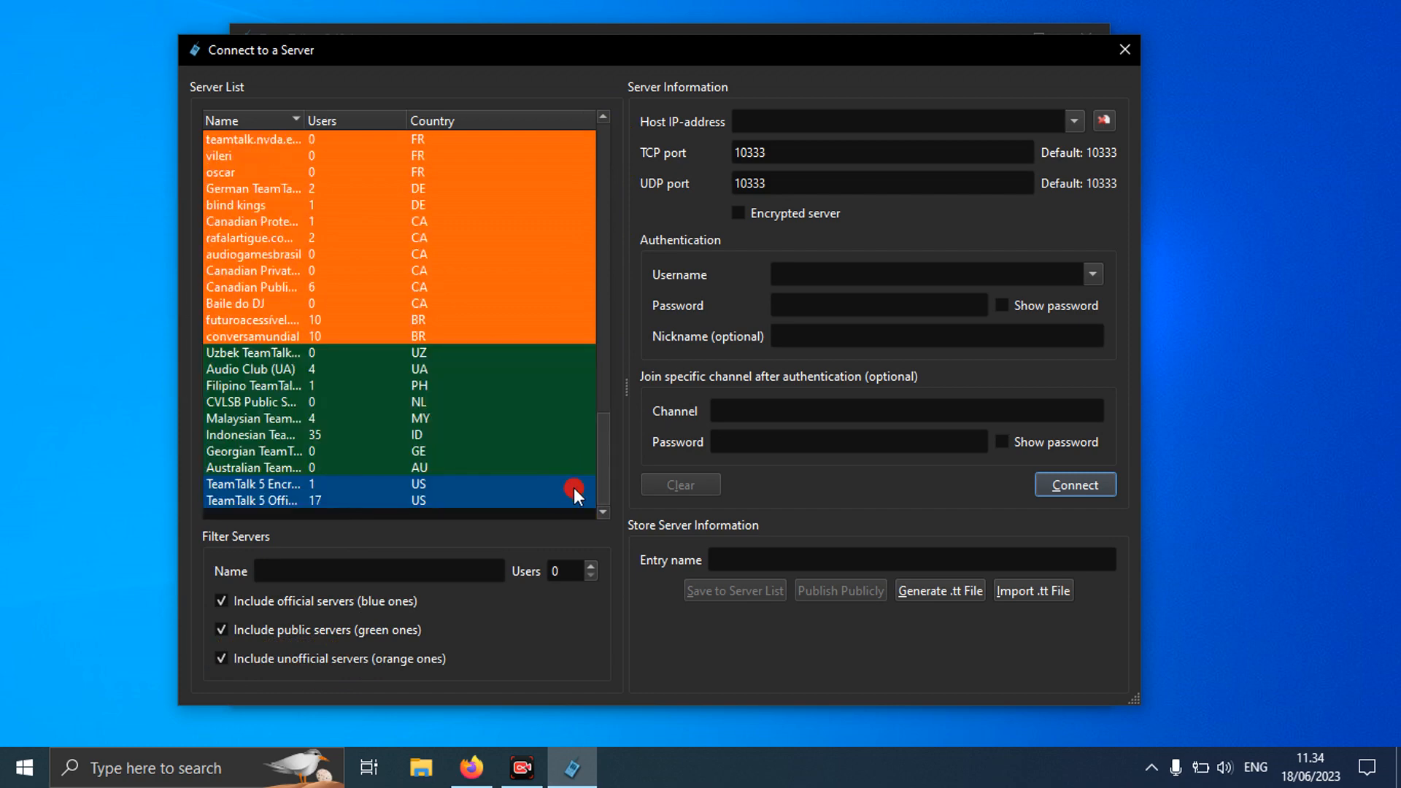
left_click(228, 601)
left_click(220, 628)
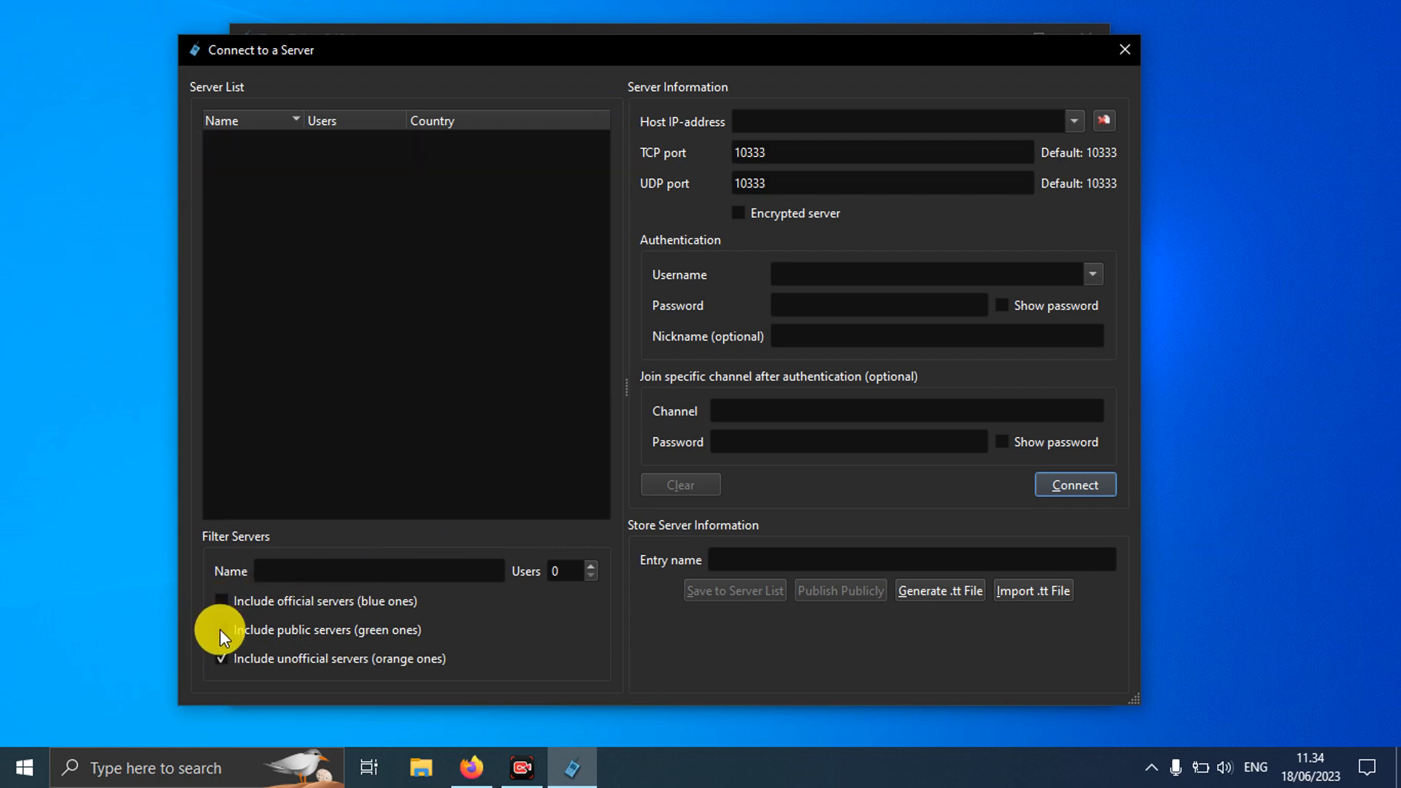
left_click(221, 658)
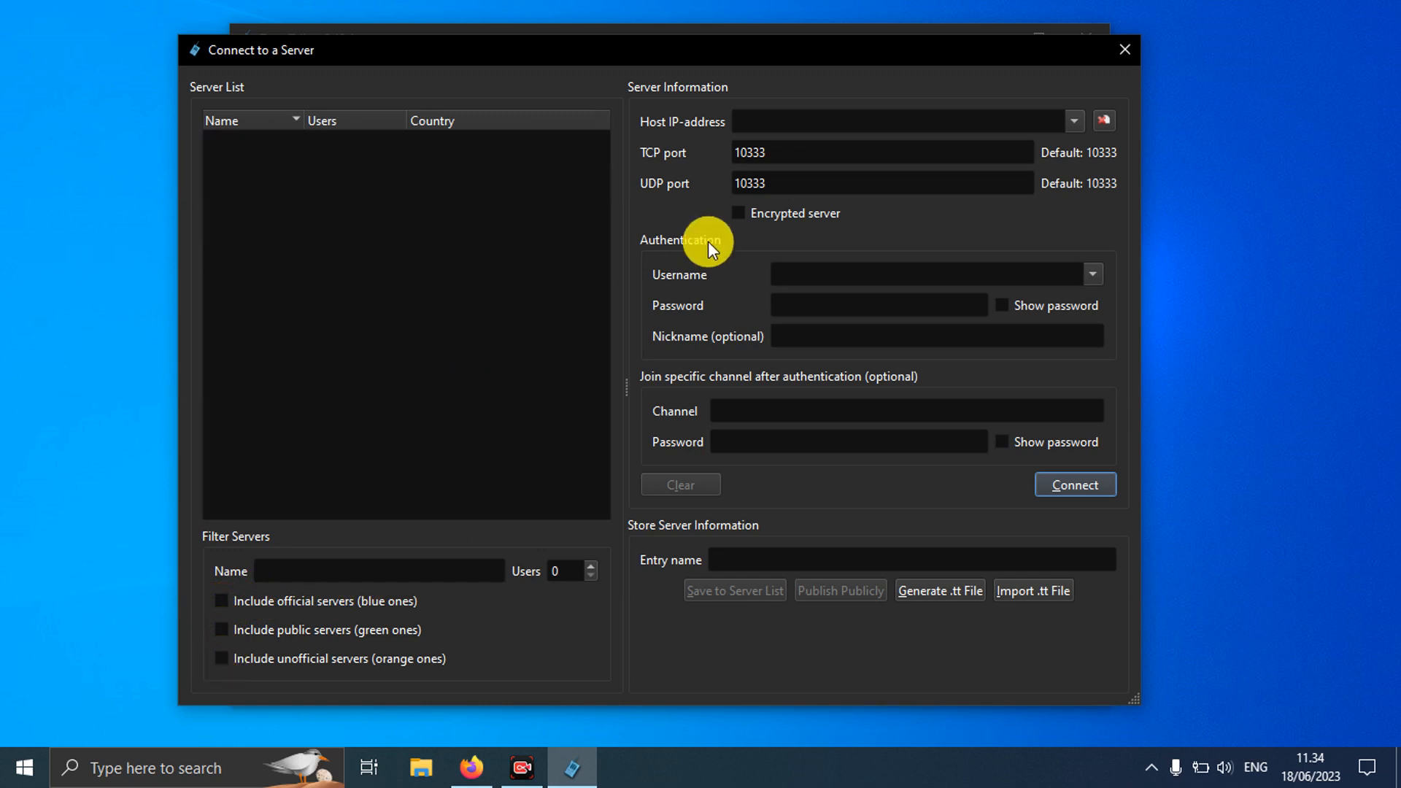
left_click(801, 127)
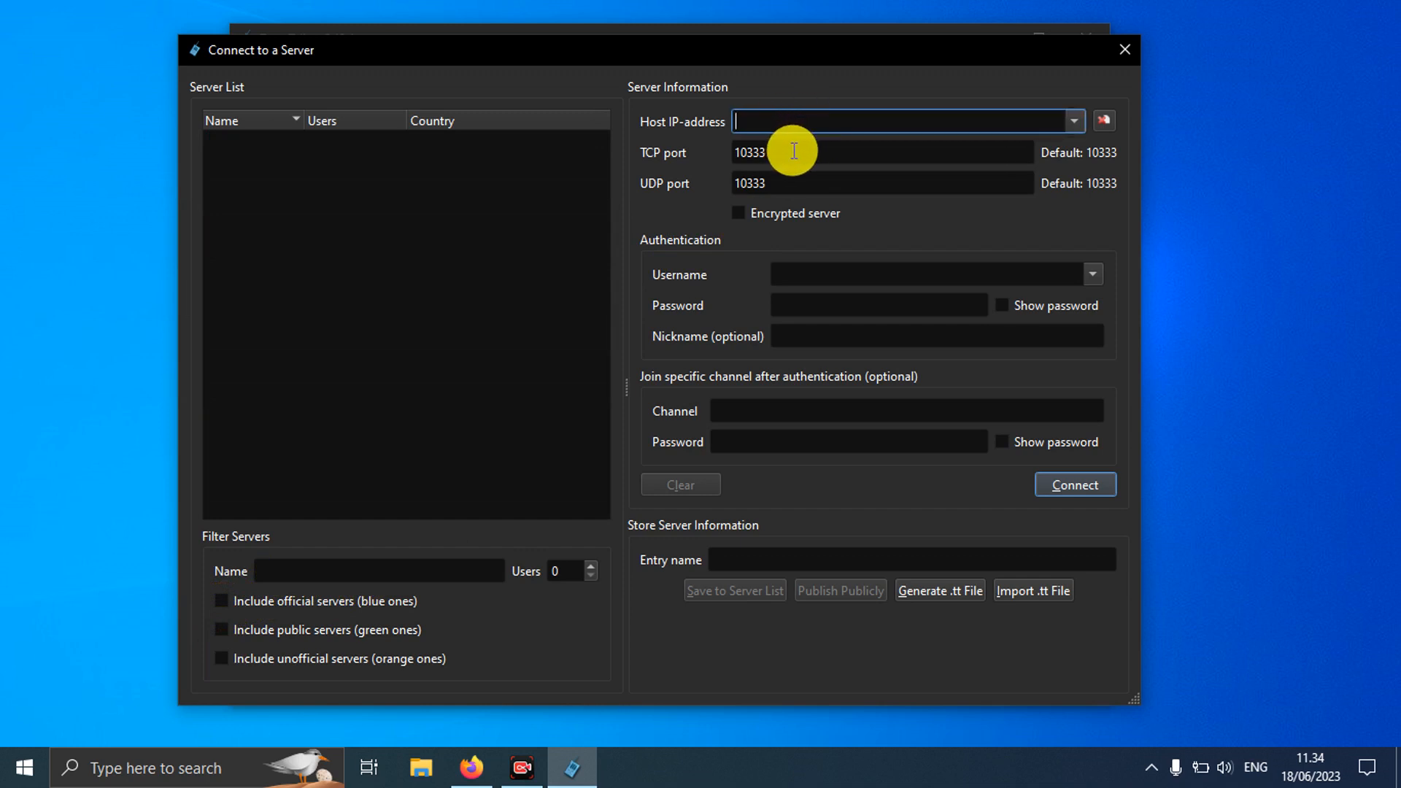
left_click(795, 153)
left_click(807, 182)
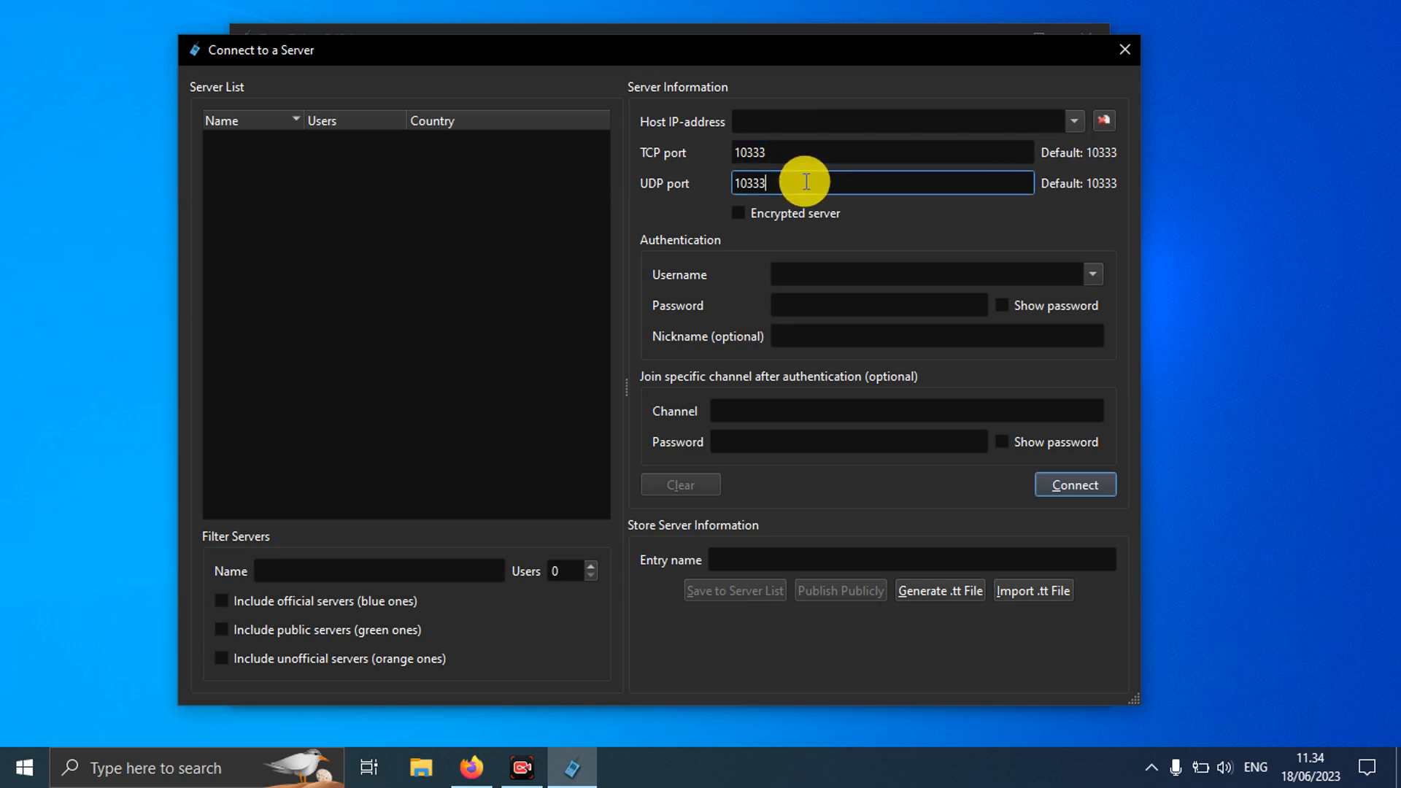
left_click(1128, 50)
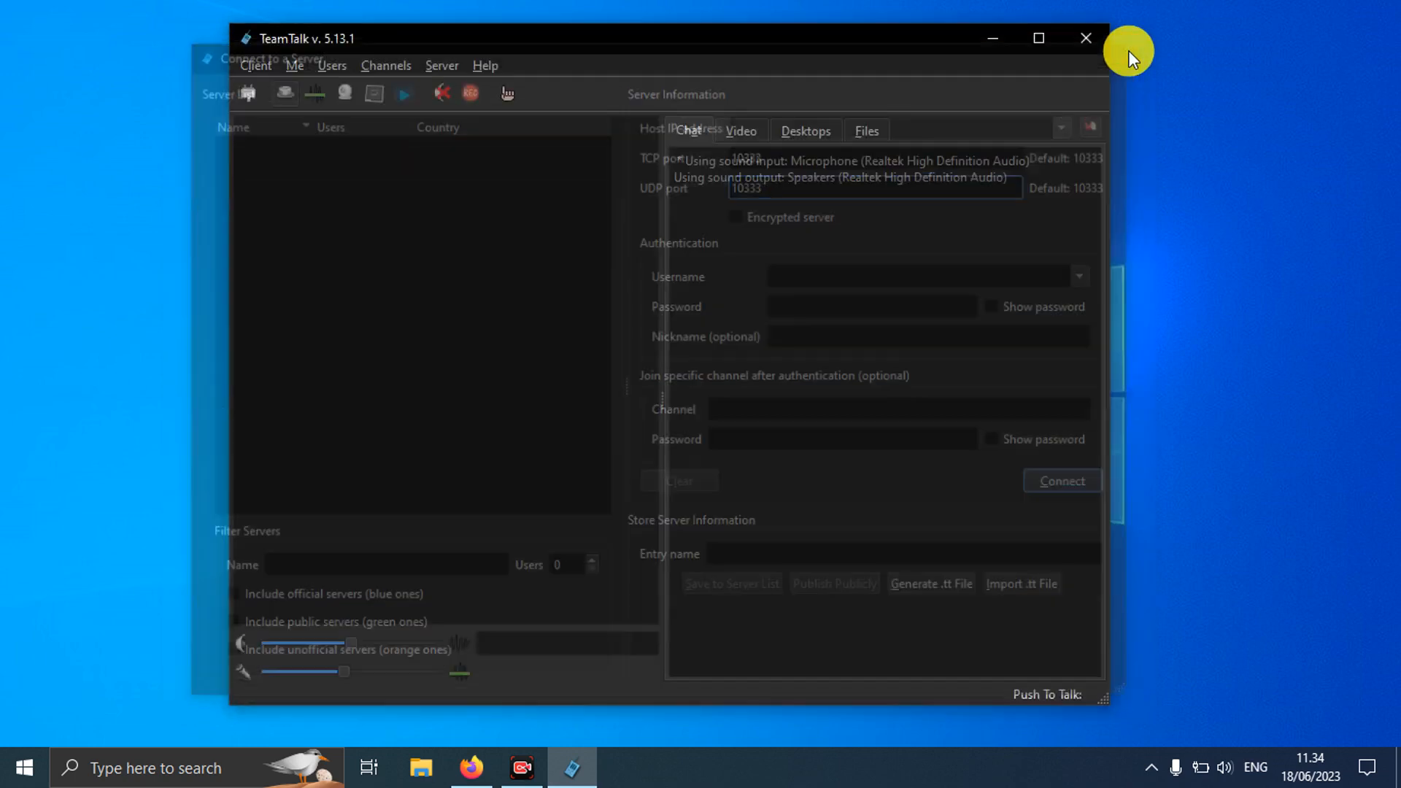
left_click(263, 67)
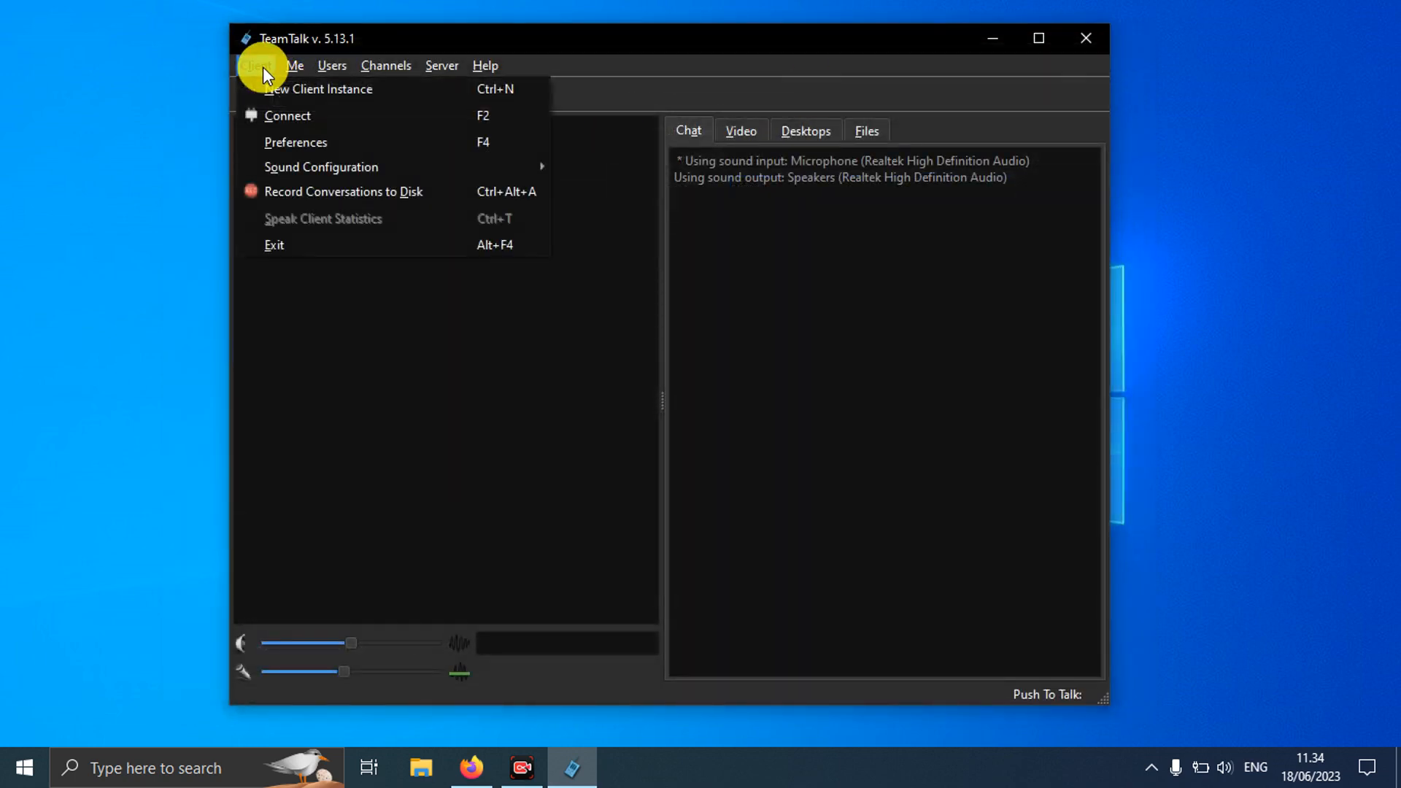
left_click(279, 140)
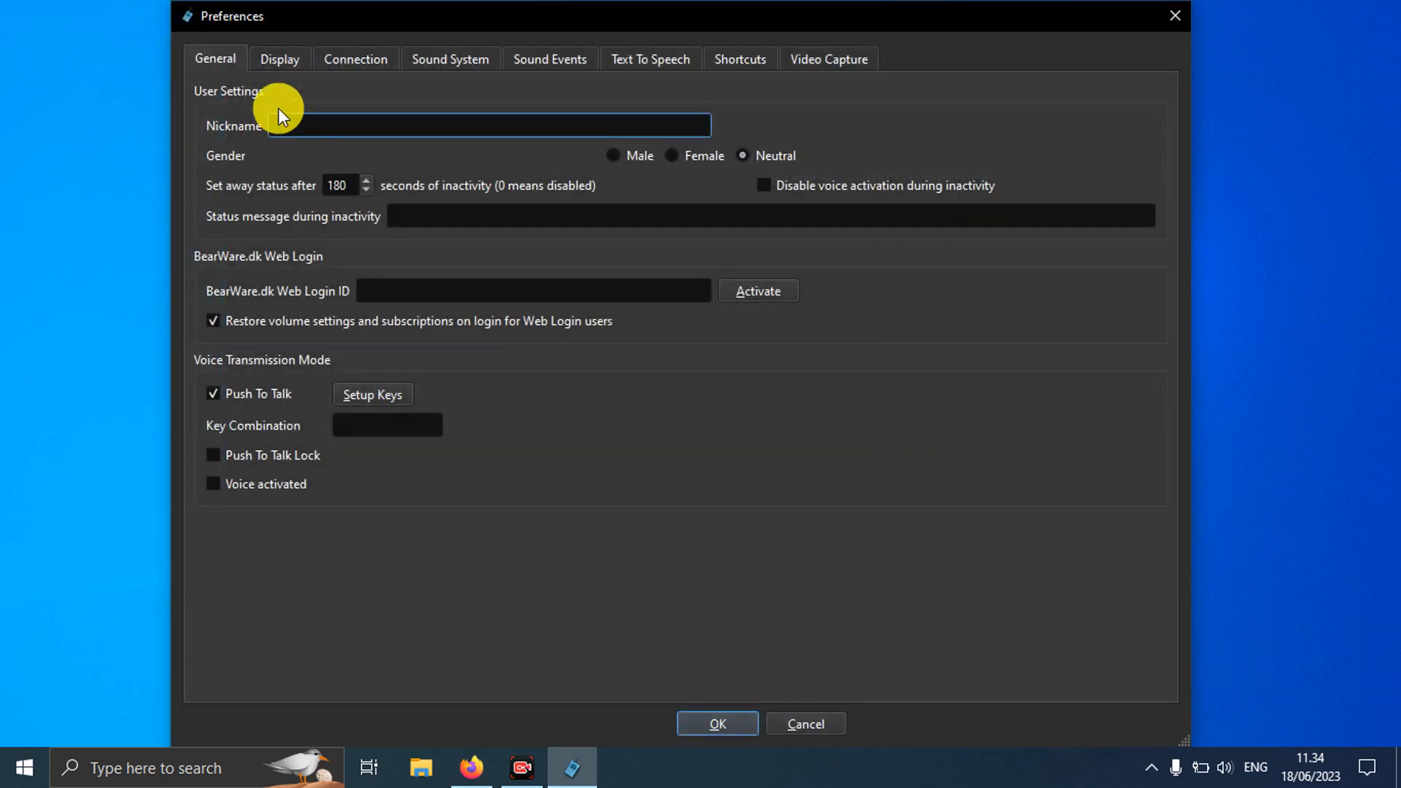
left_click(1172, 15)
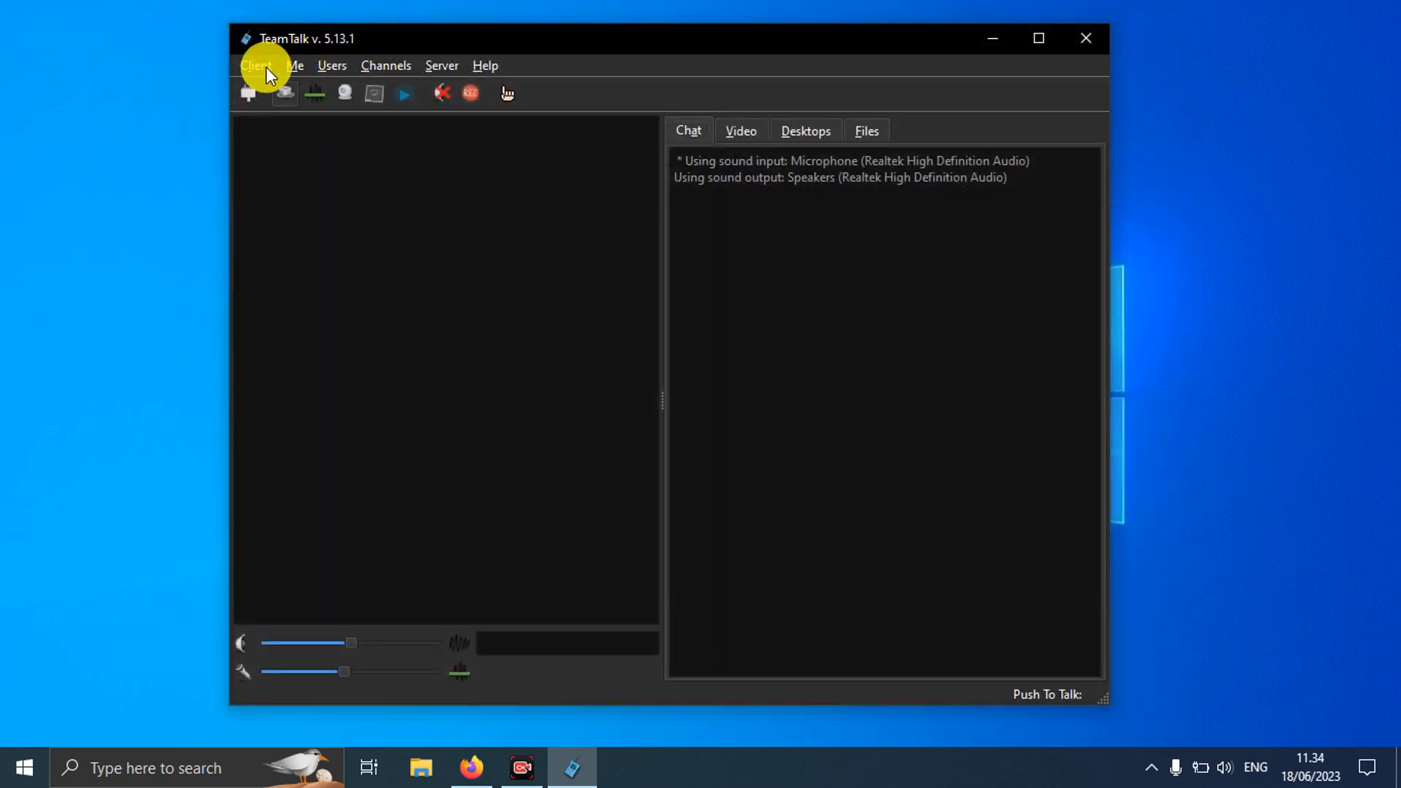
left_click(266, 67)
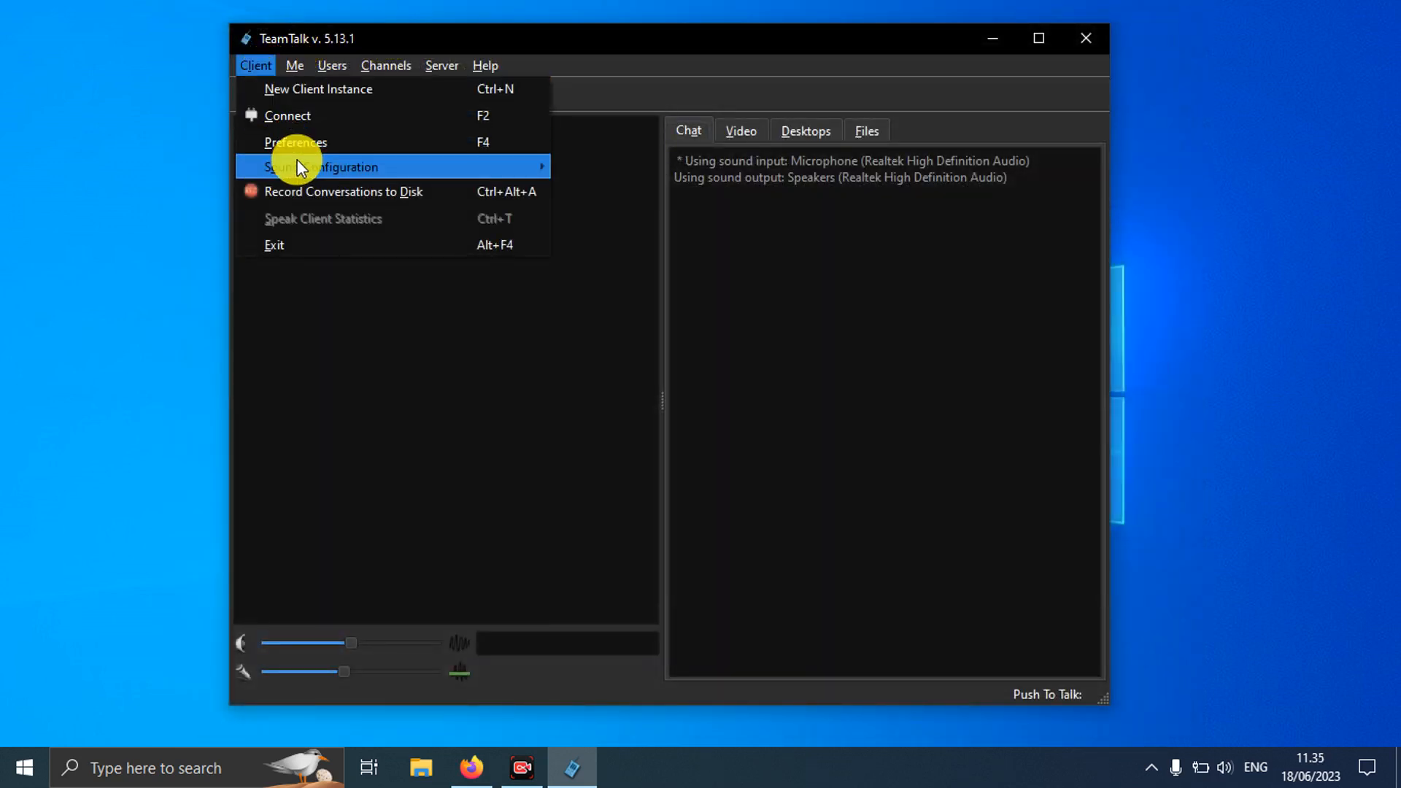
mouse_move(296, 161)
mouse_move(616, 184)
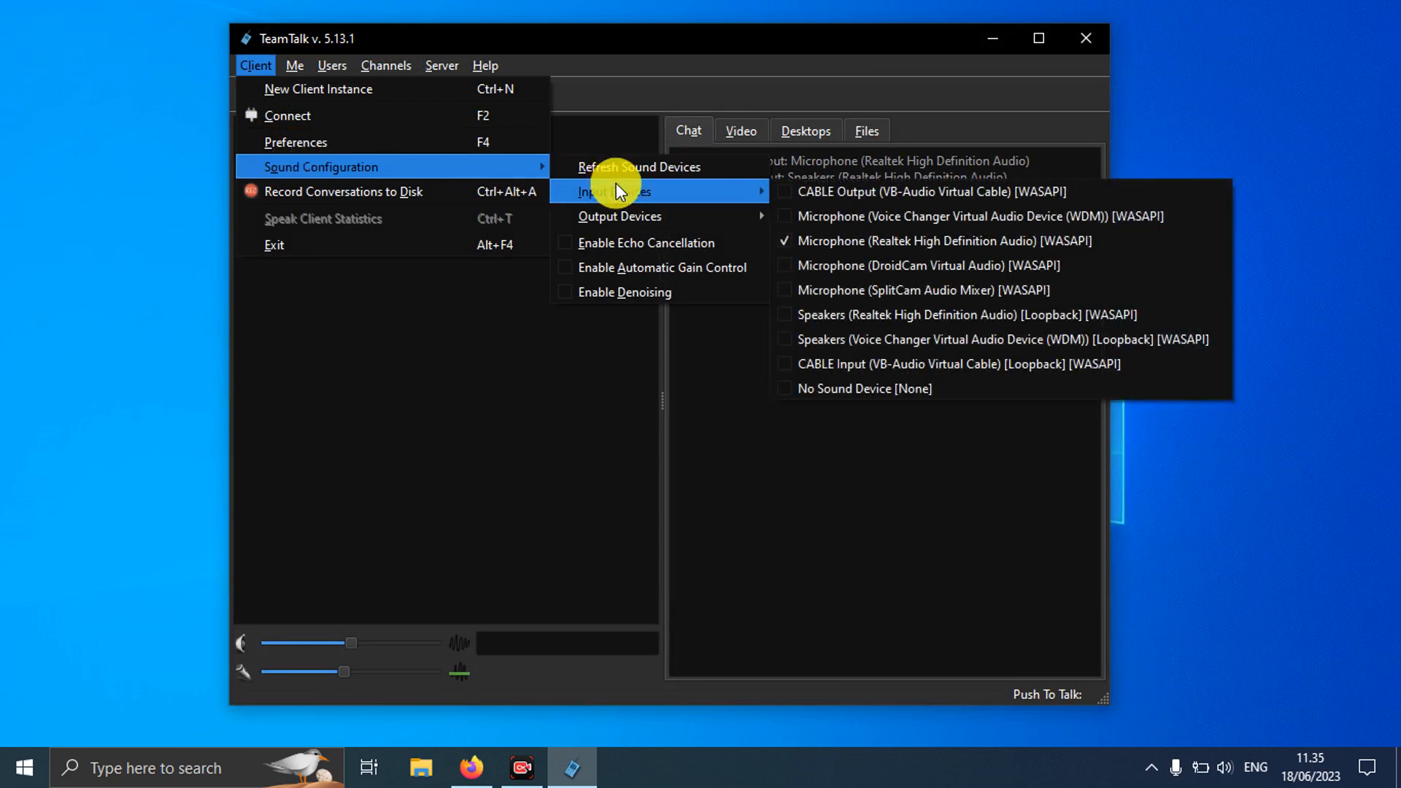
mouse_move(629, 218)
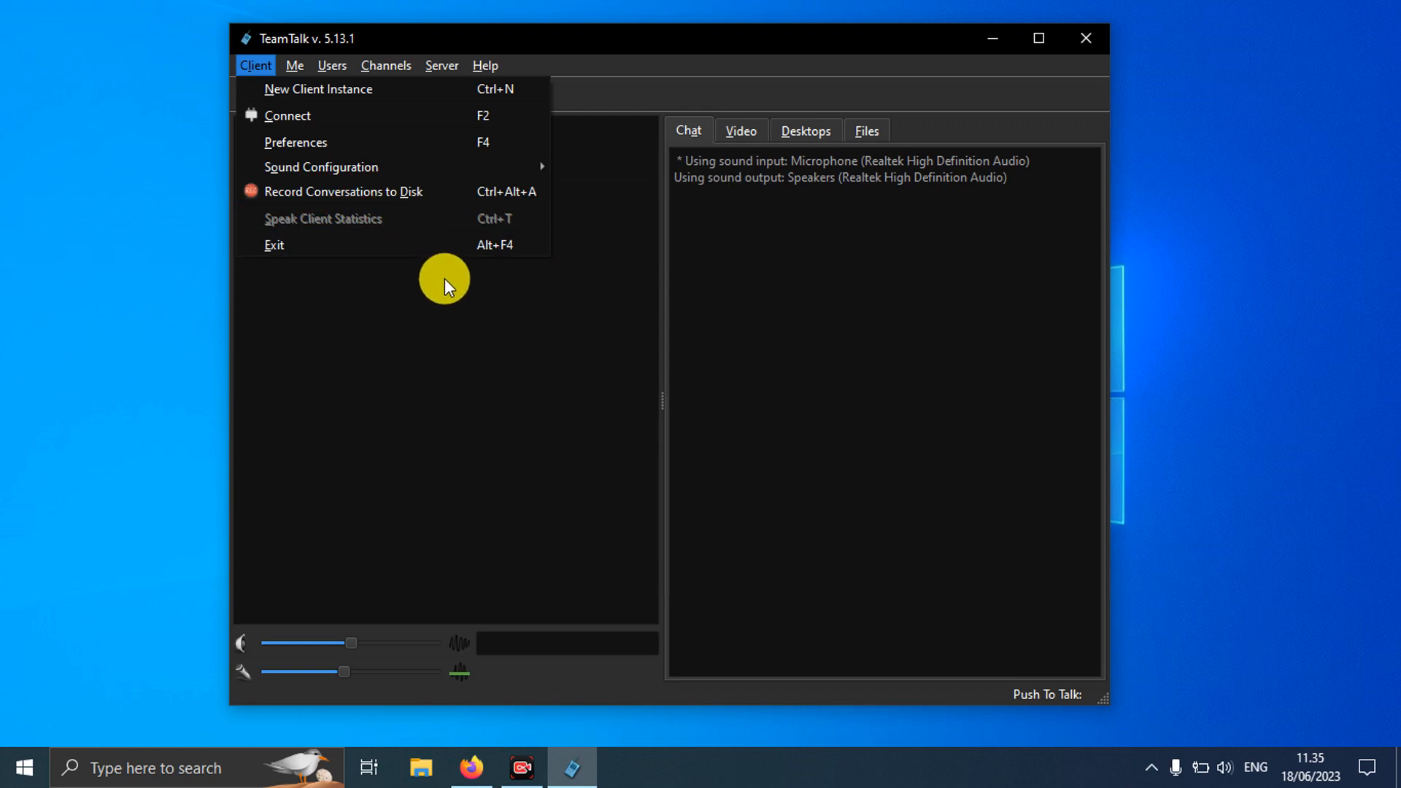
left_click(669, 59)
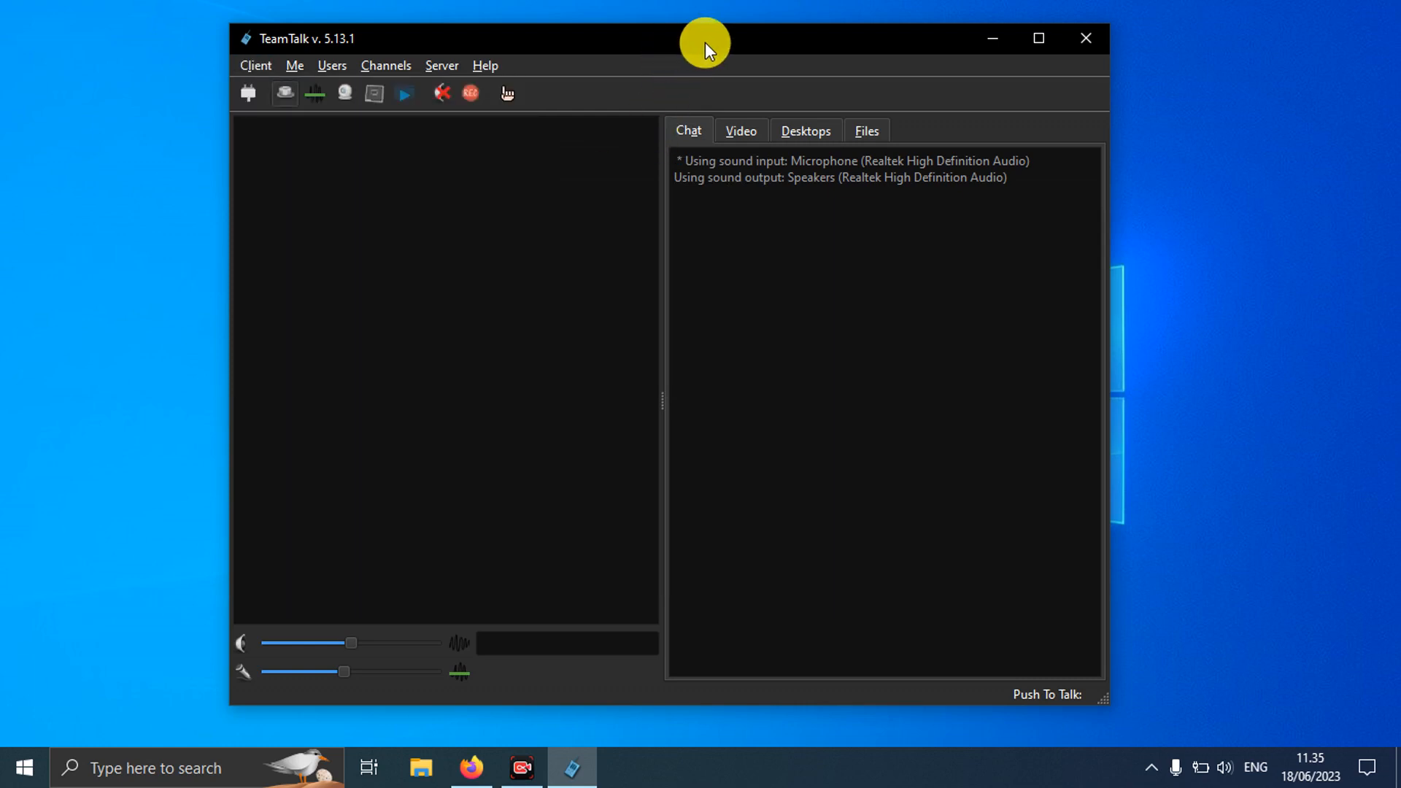
Step: Open Connect to a Server and untick the public and official server filters
left_click(242, 93)
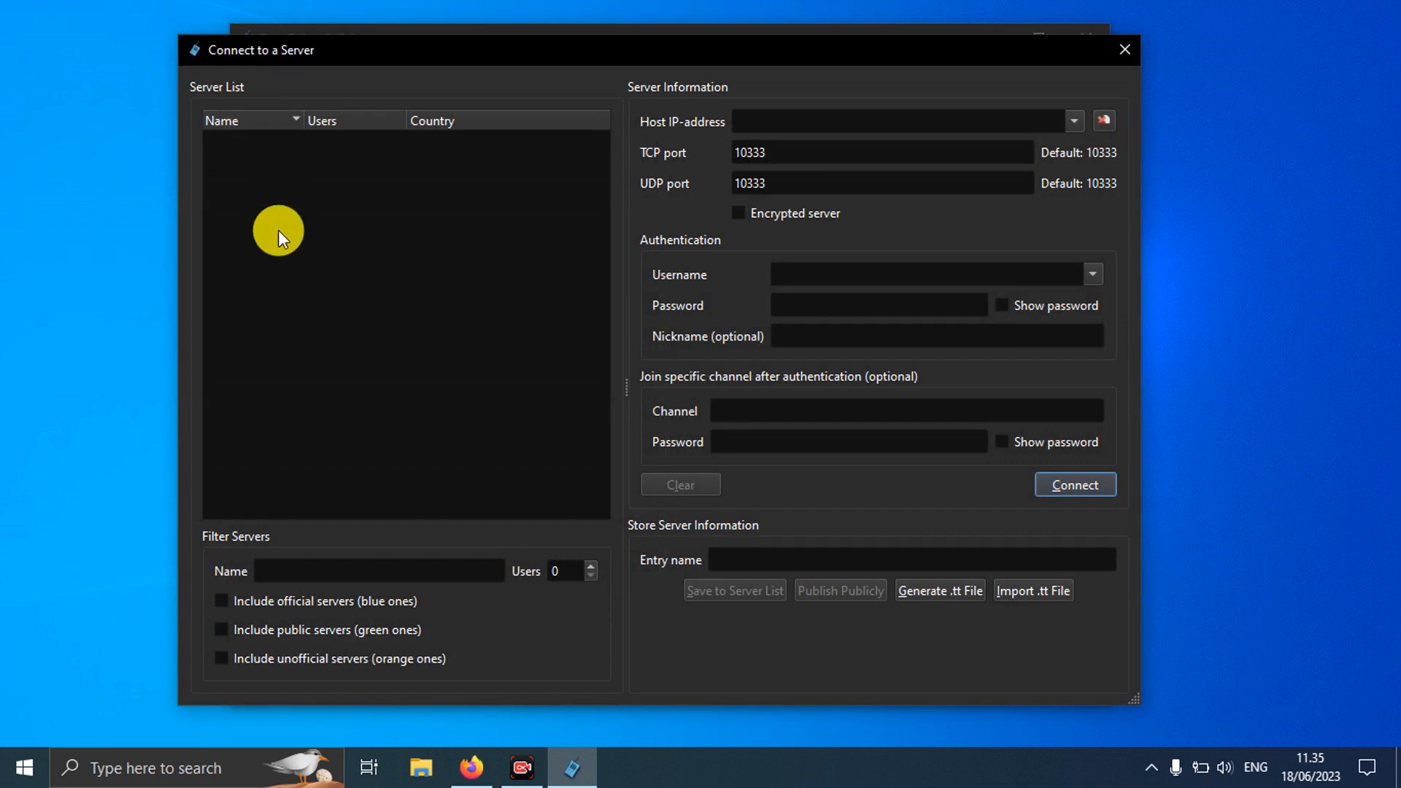
left_click(222, 629)
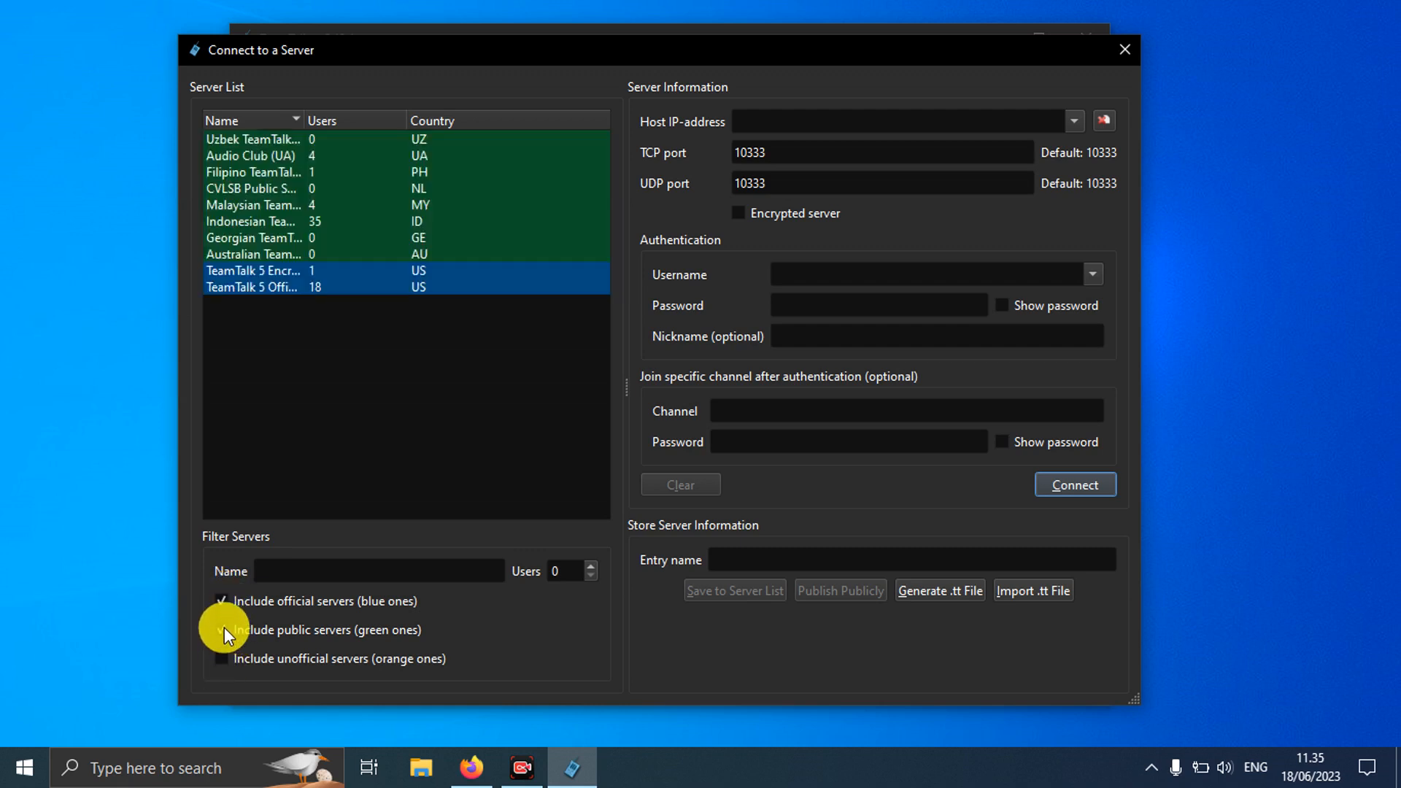
left_click(223, 629)
left_click(224, 602)
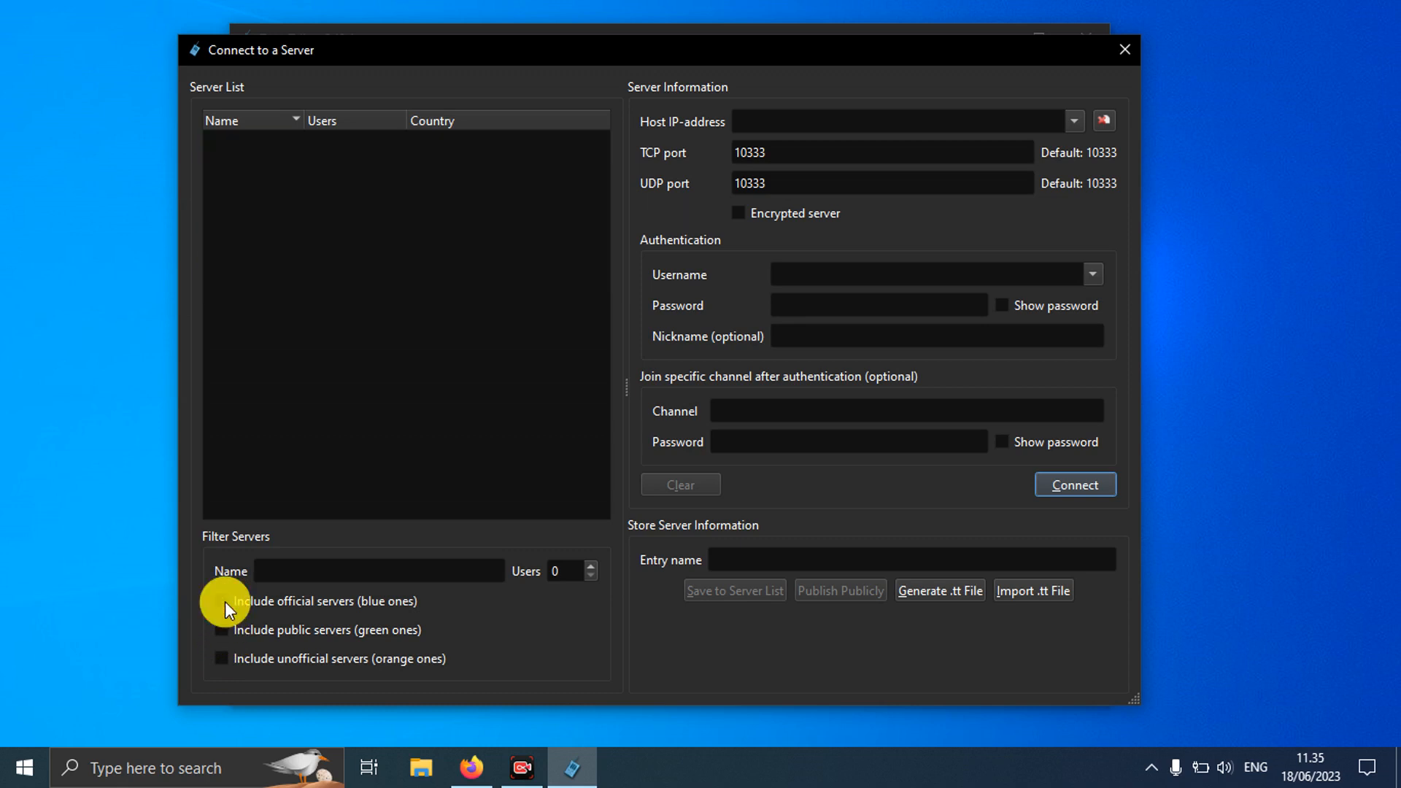
Step: Enter host m2.ddns.net and verify the TCP and UDP ports are 10333
left_click(823, 121)
type("m2")
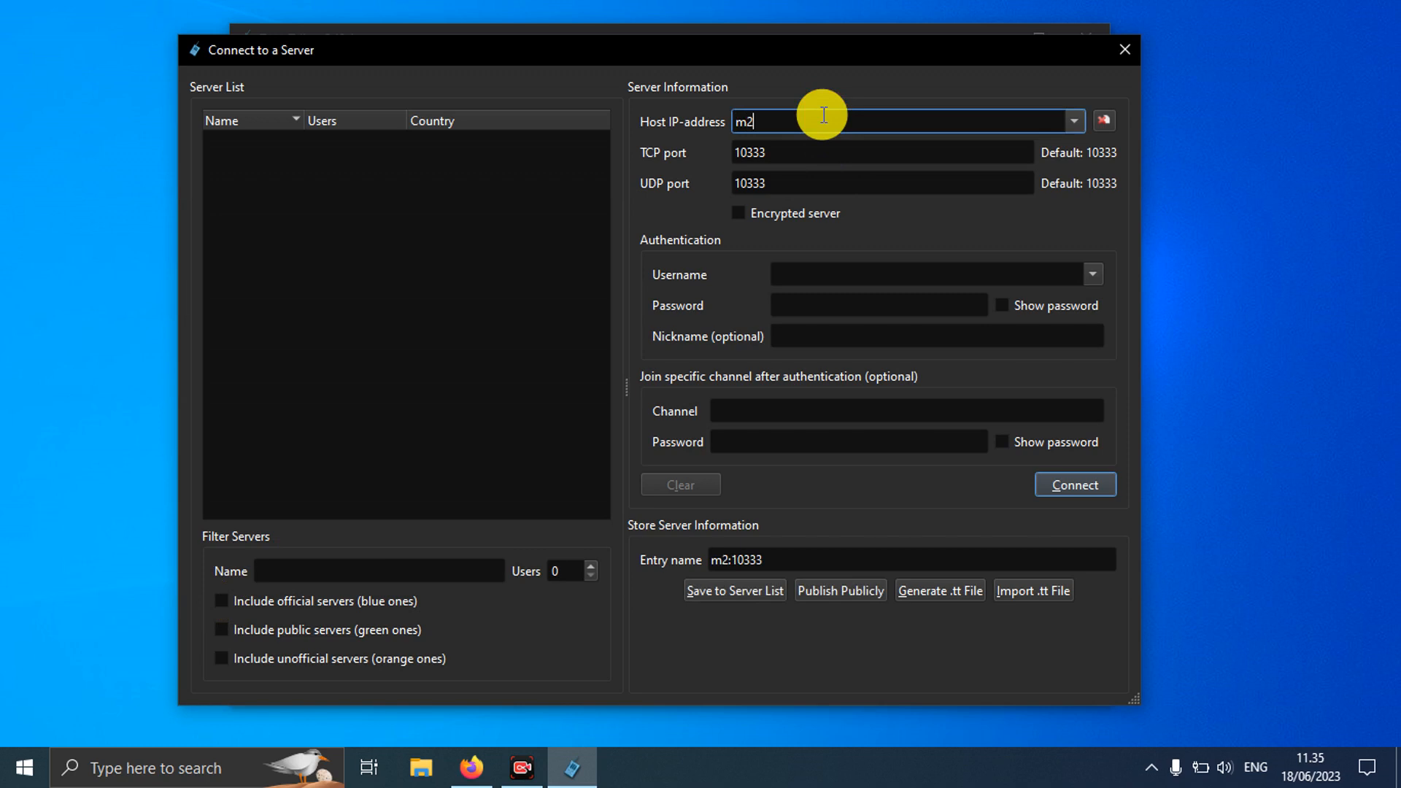
type(".ddns.net")
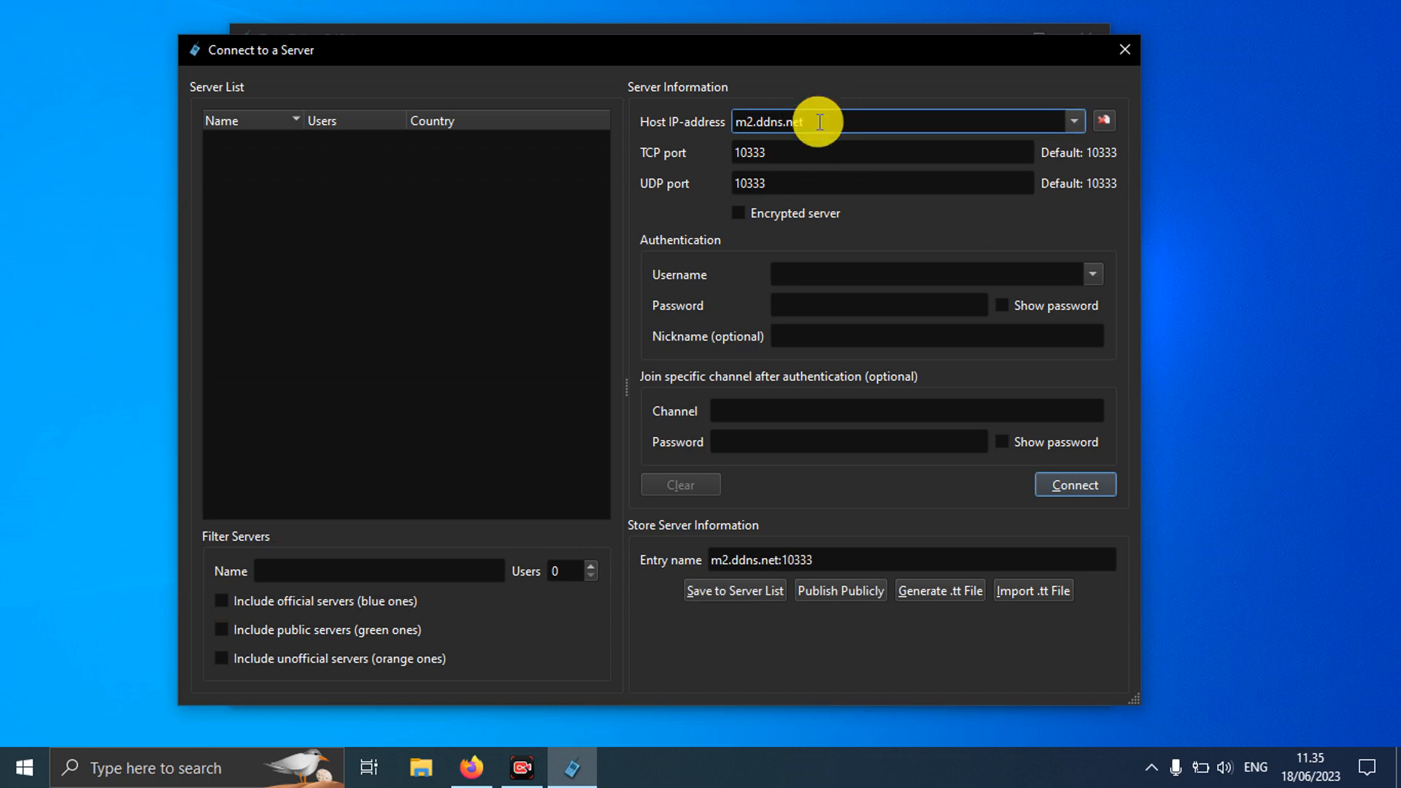
left_click(809, 149)
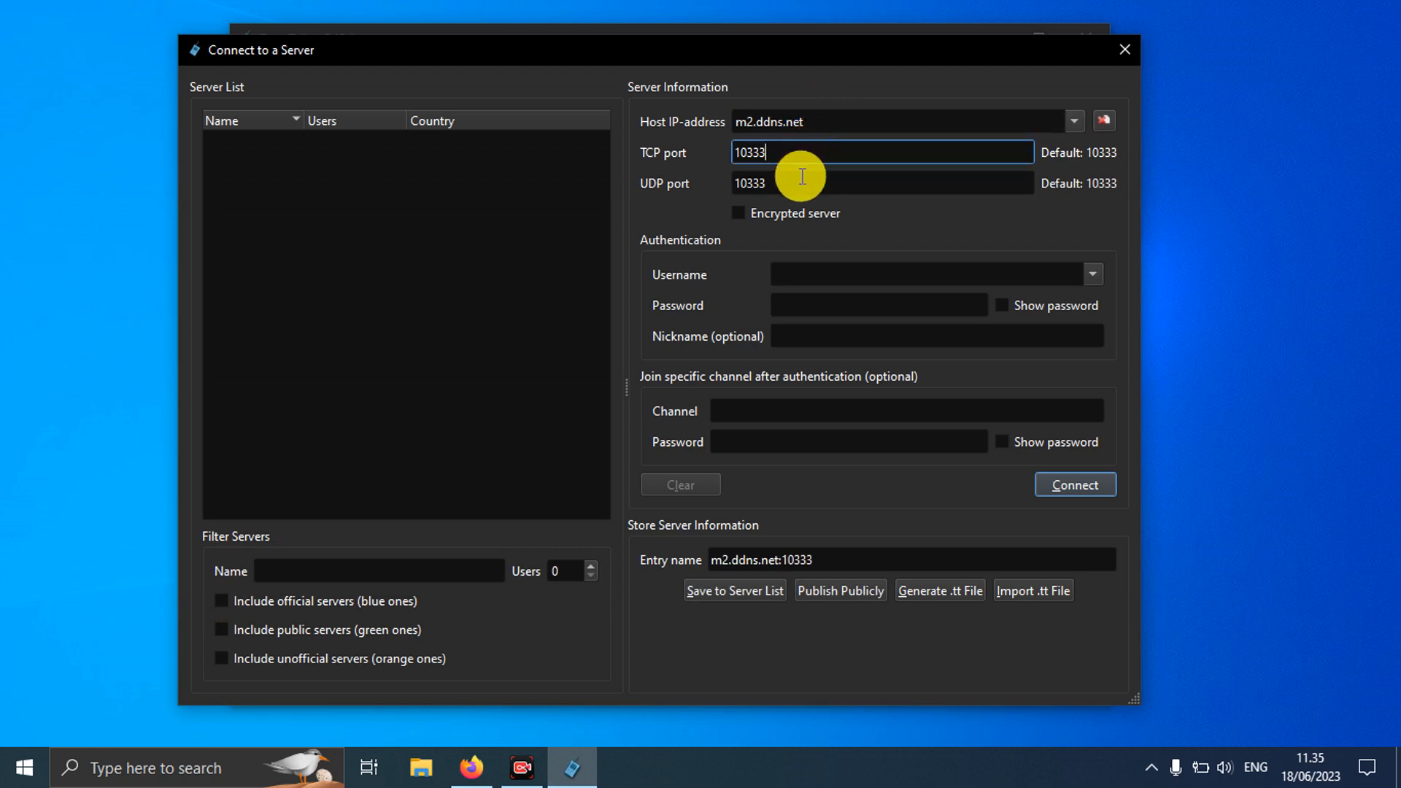
left_click(800, 181)
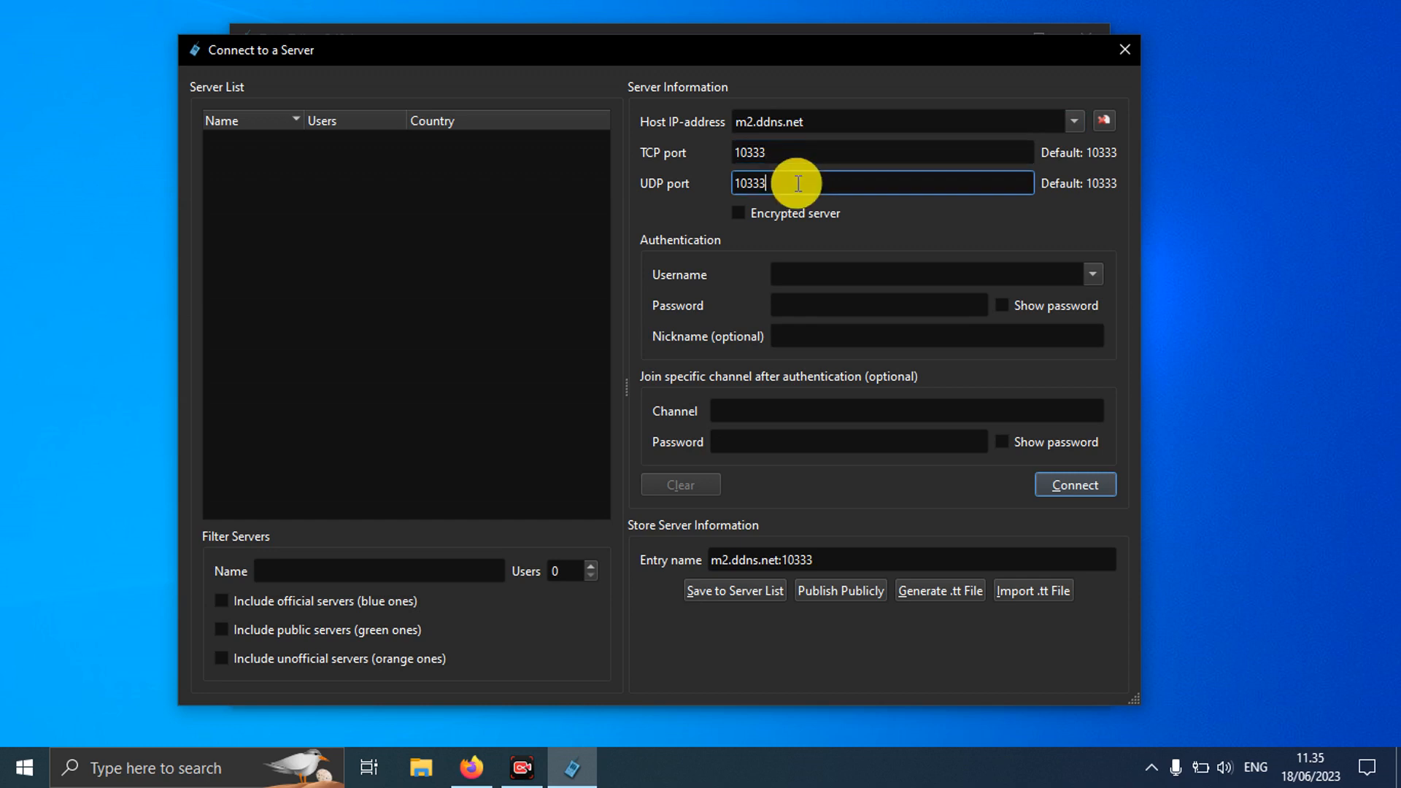
left_click(794, 153)
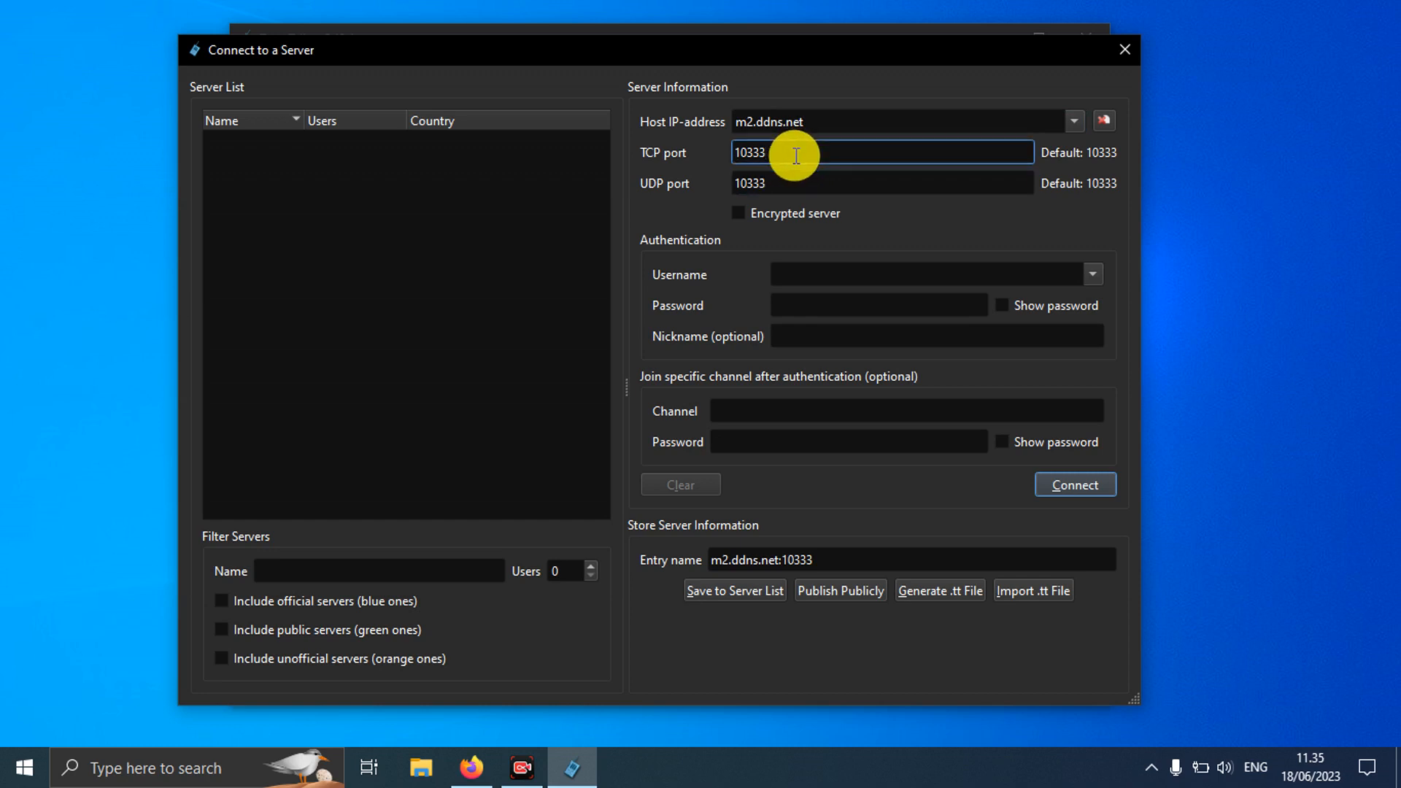
left_click(799, 182)
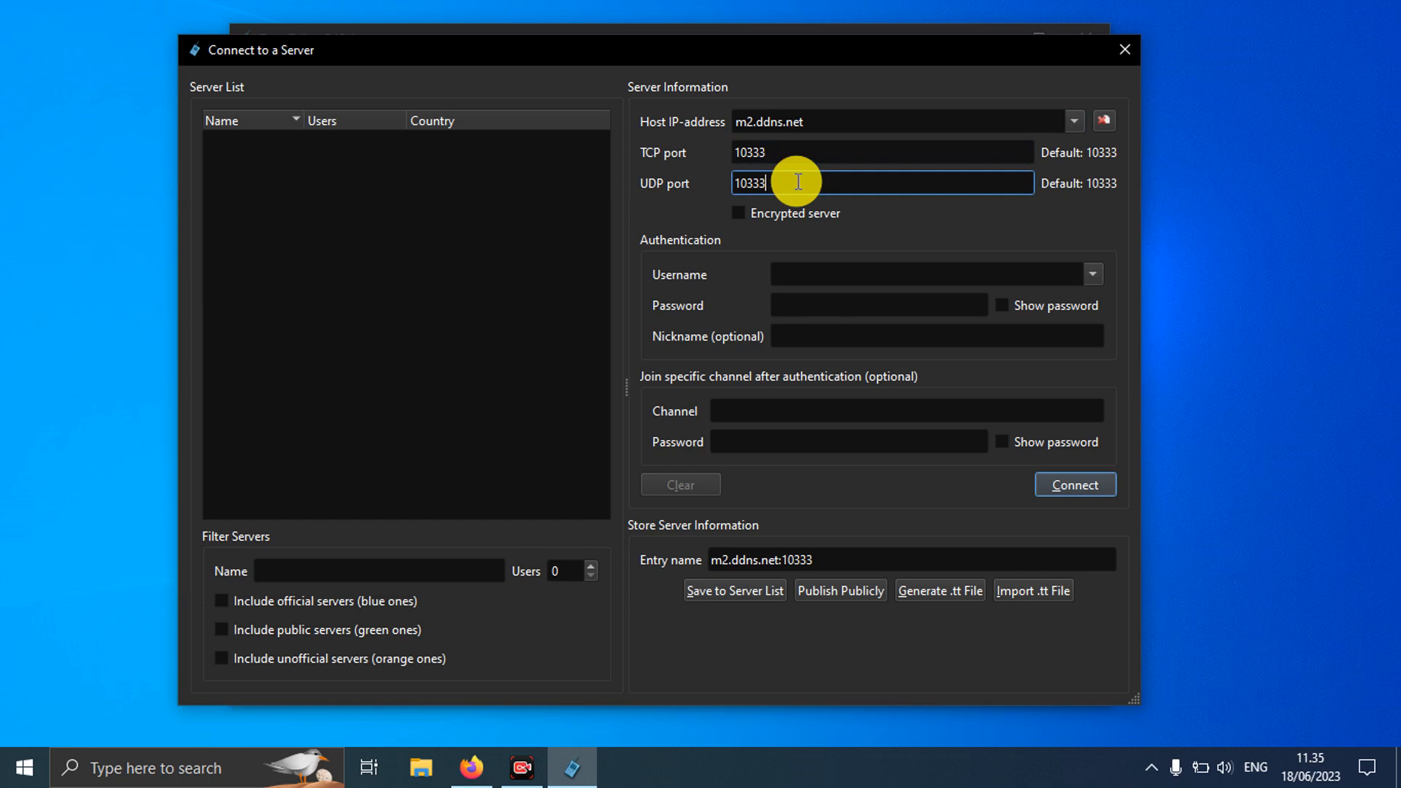
Step: Fill in the account username and password
left_click(806, 269)
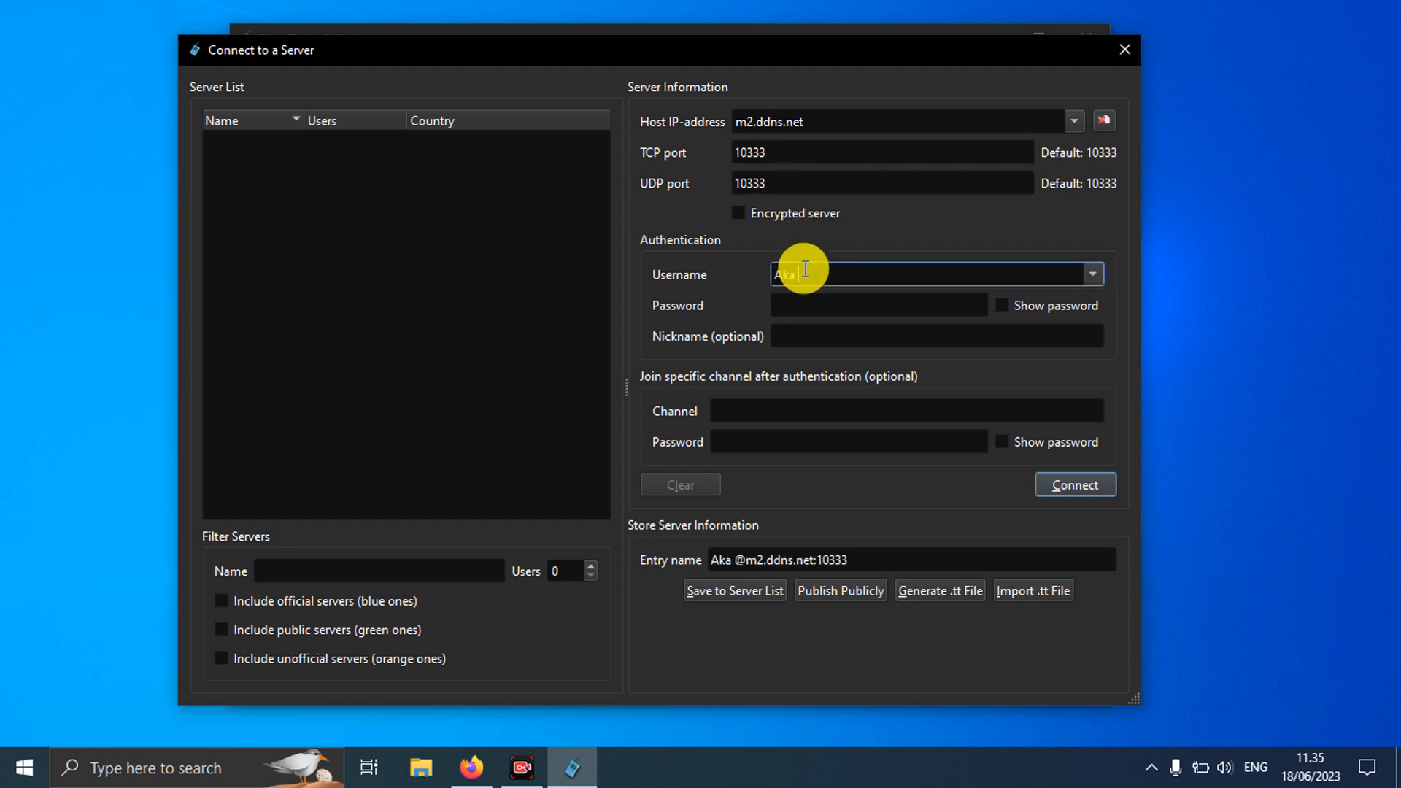
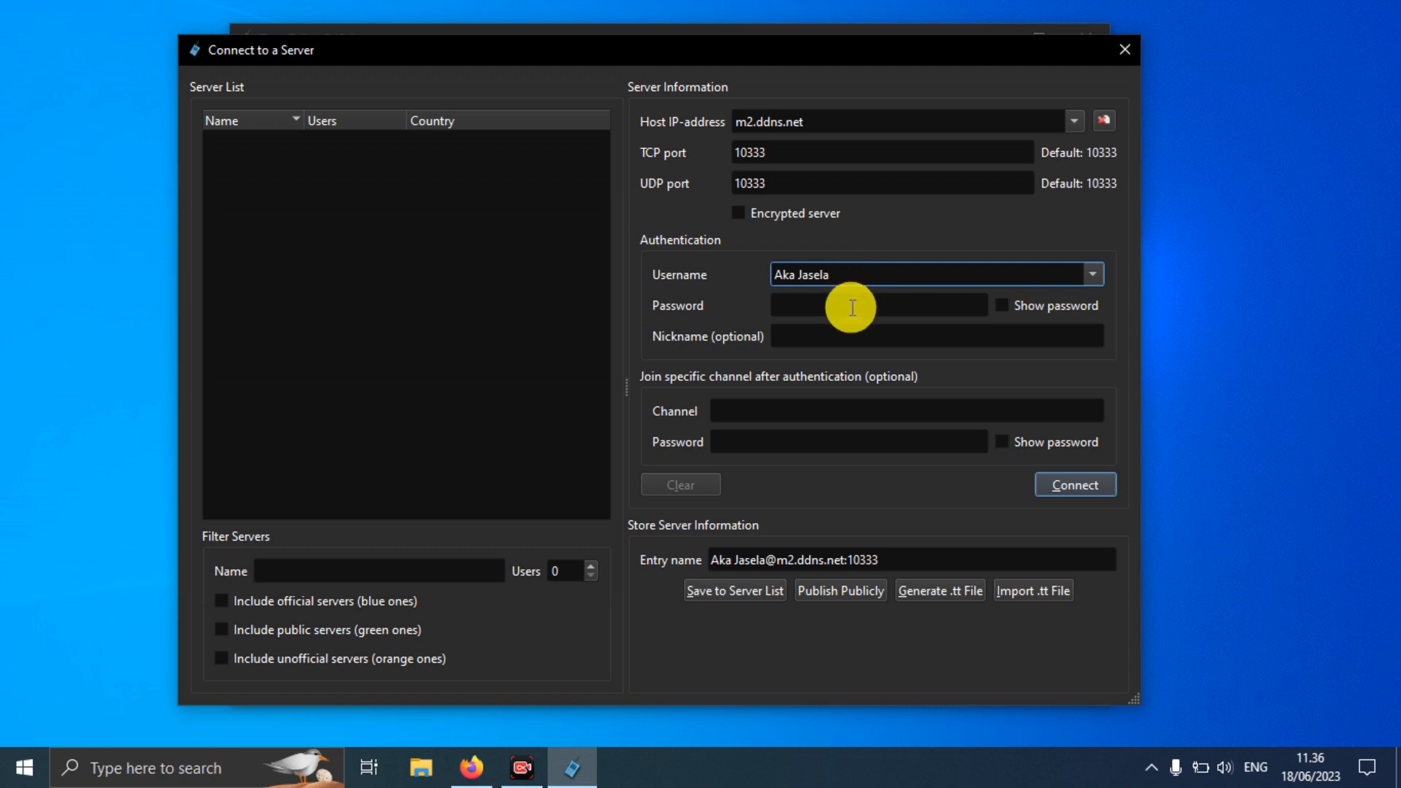
left_click(853, 307)
type("•••••••••")
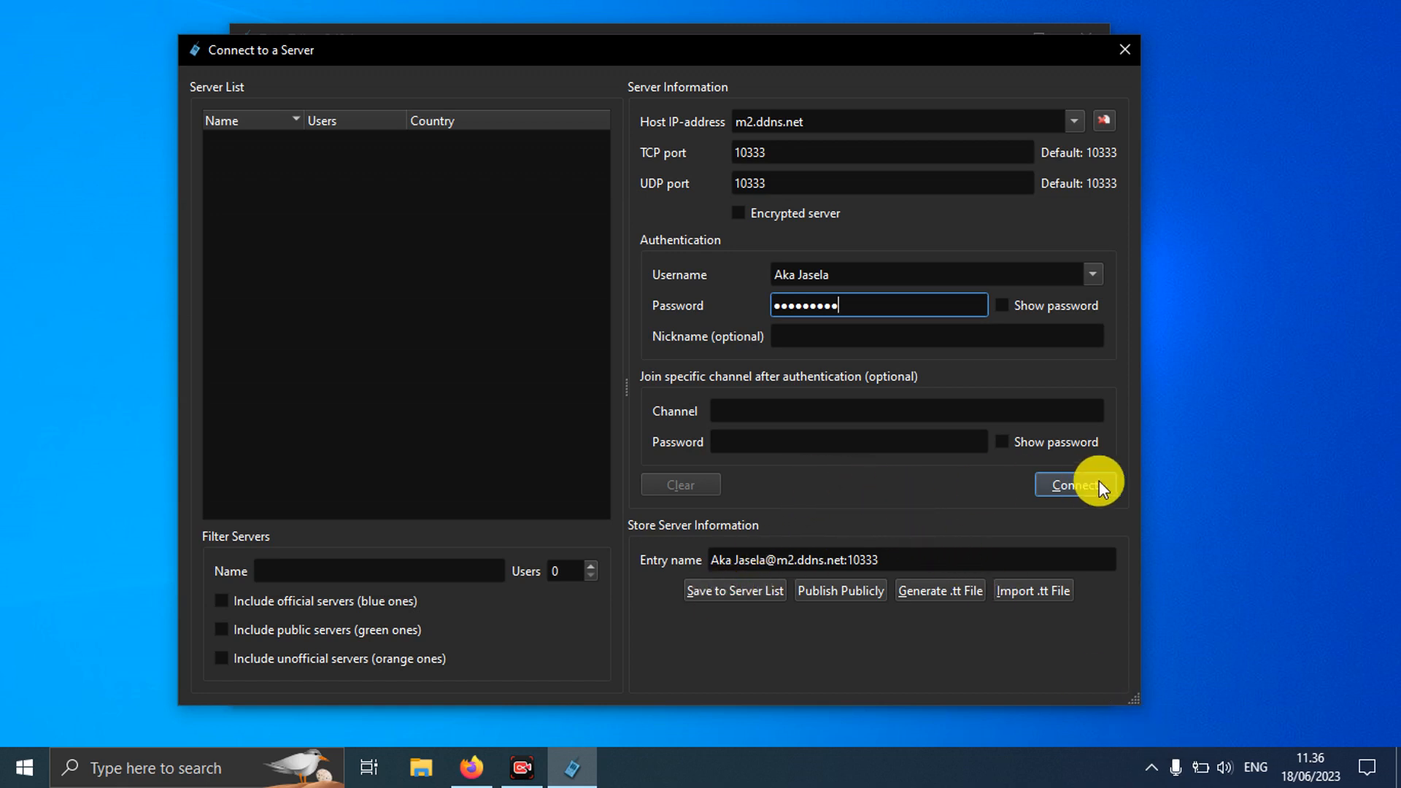
Step: Save the m2.ddns.net:10333 account to the server list and verify the saved entry appears
left_click(732, 589)
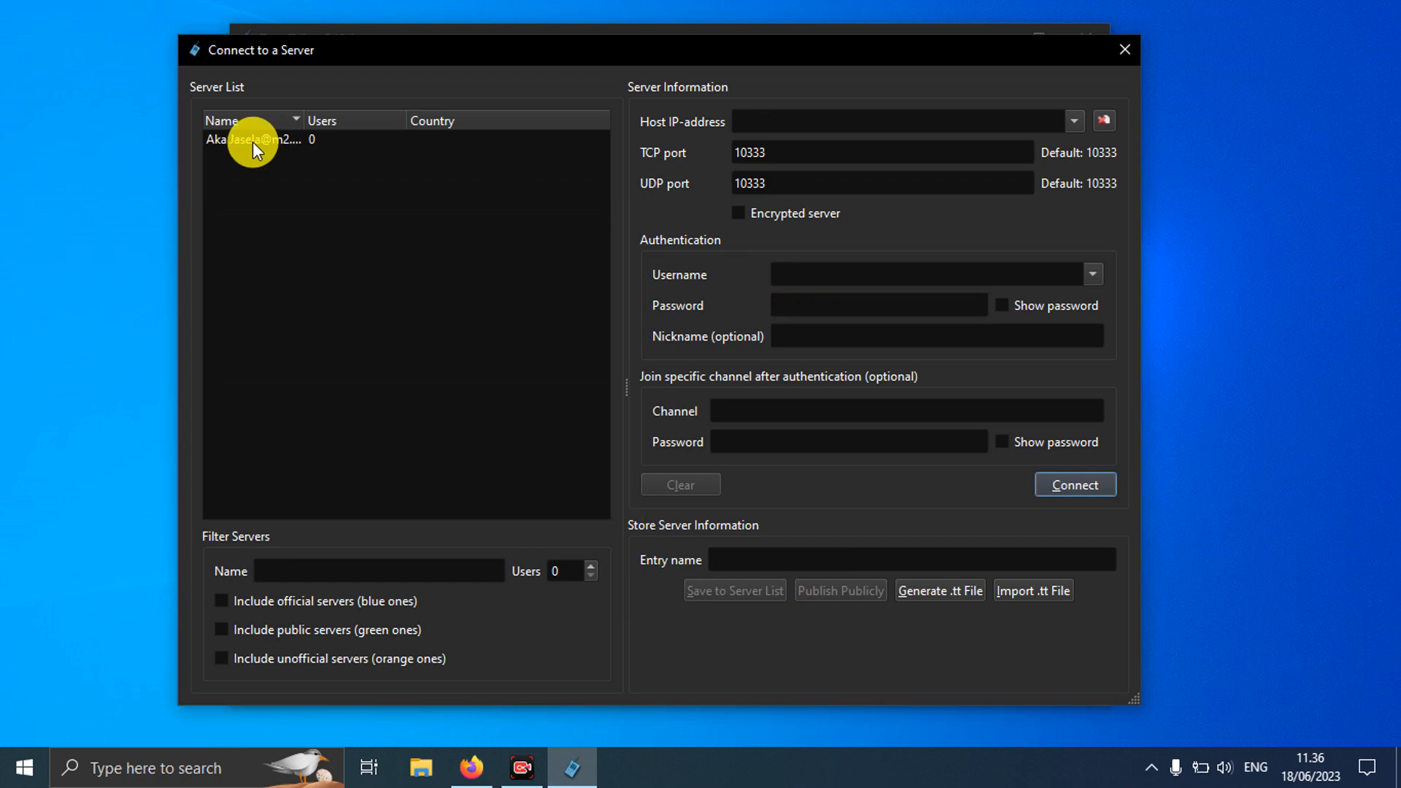
left_click(1120, 51)
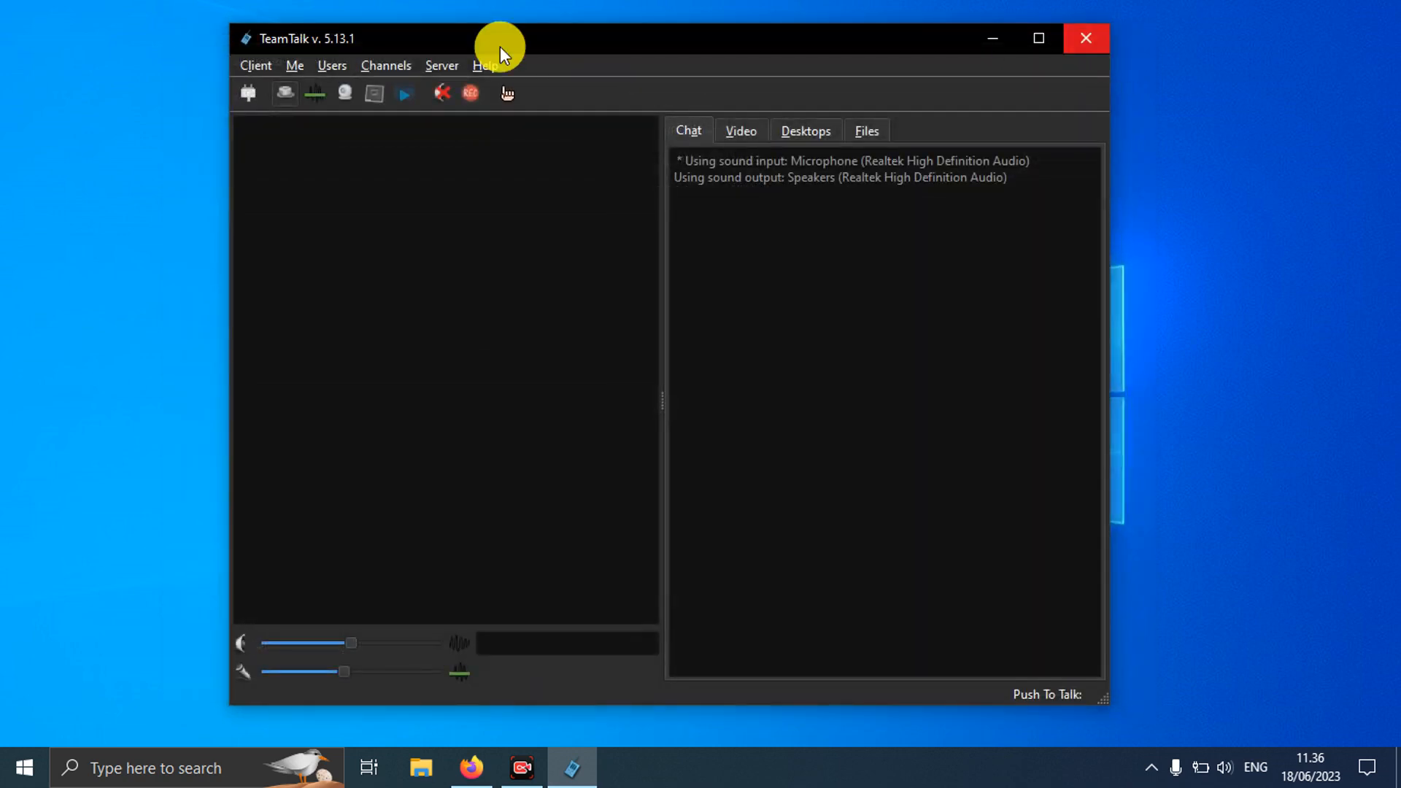
left_click(242, 94)
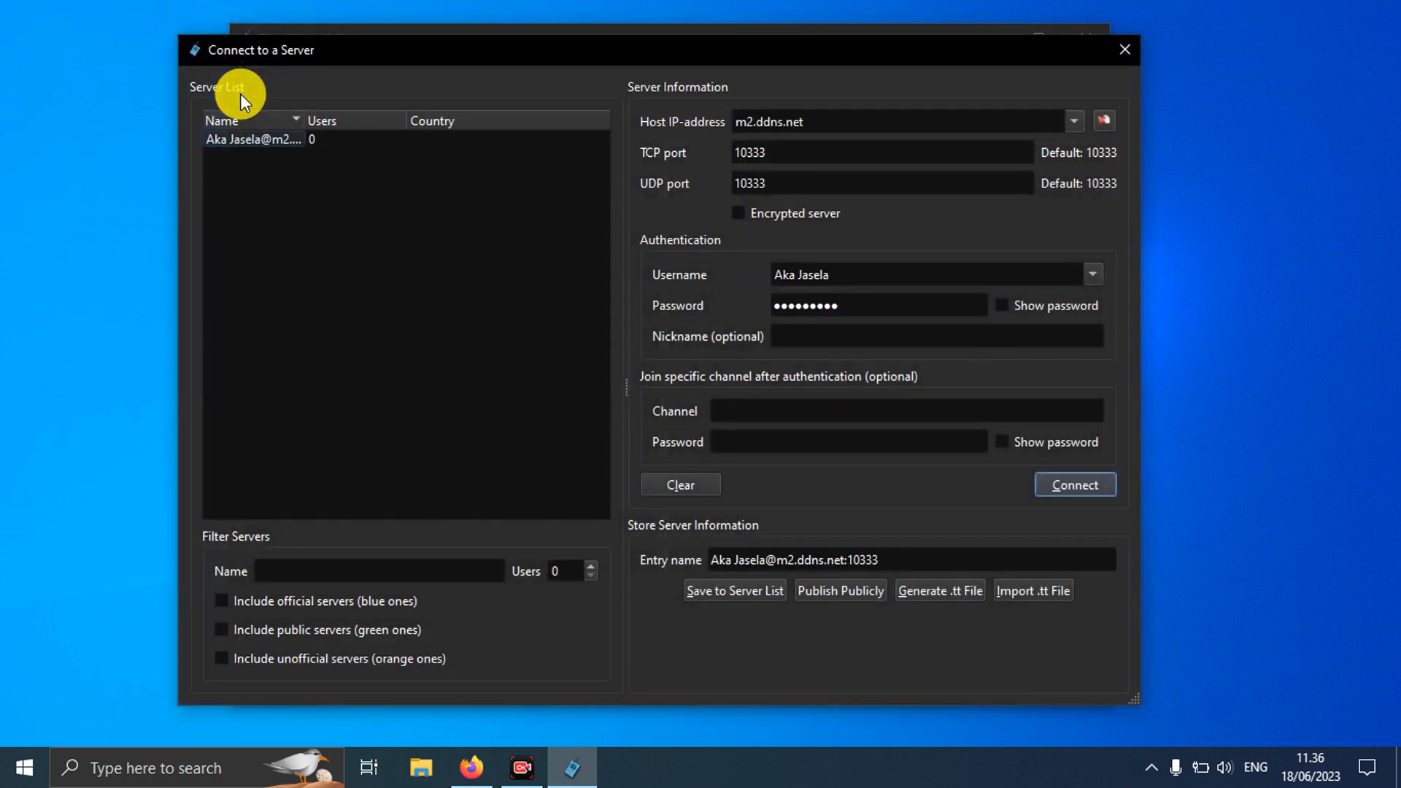
left_click(252, 139)
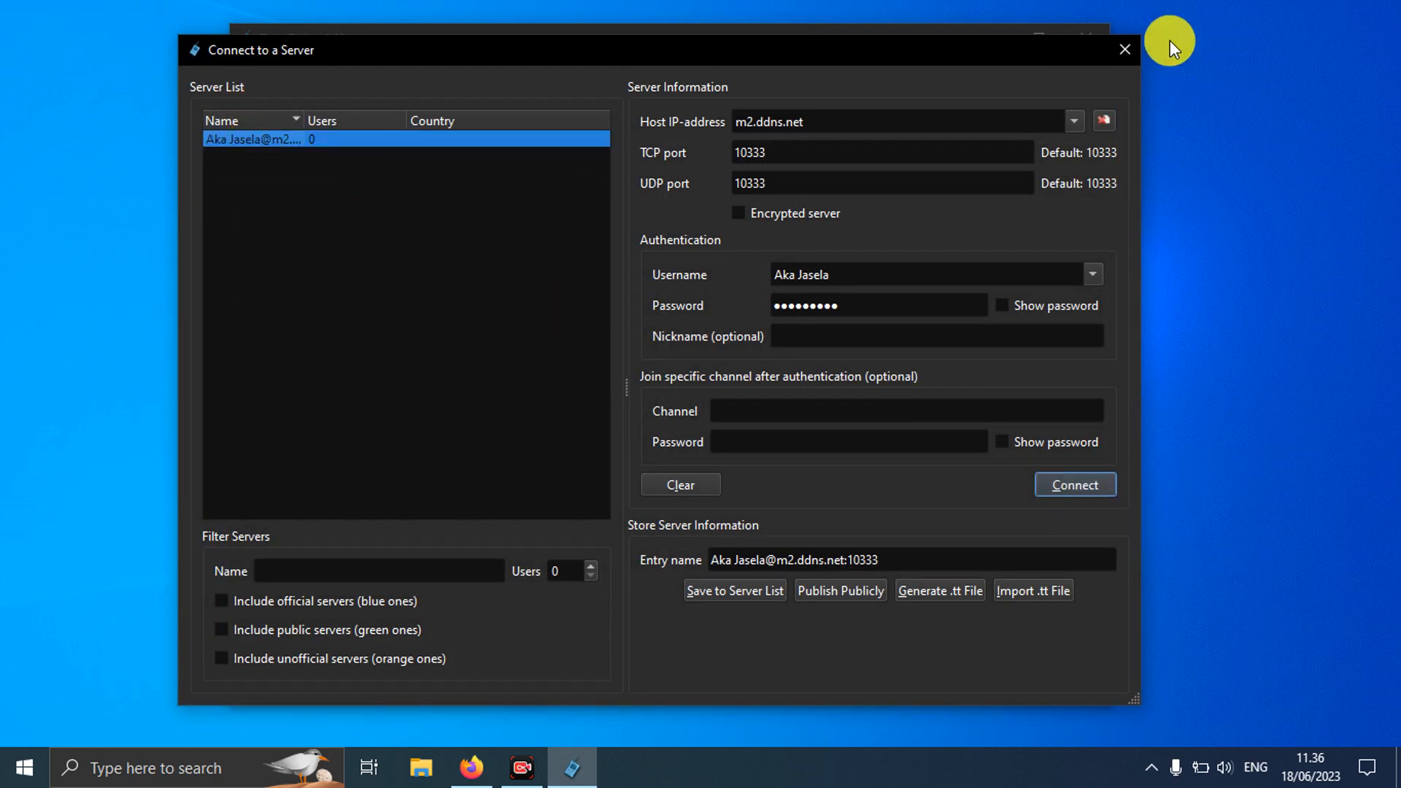
left_click(1126, 51)
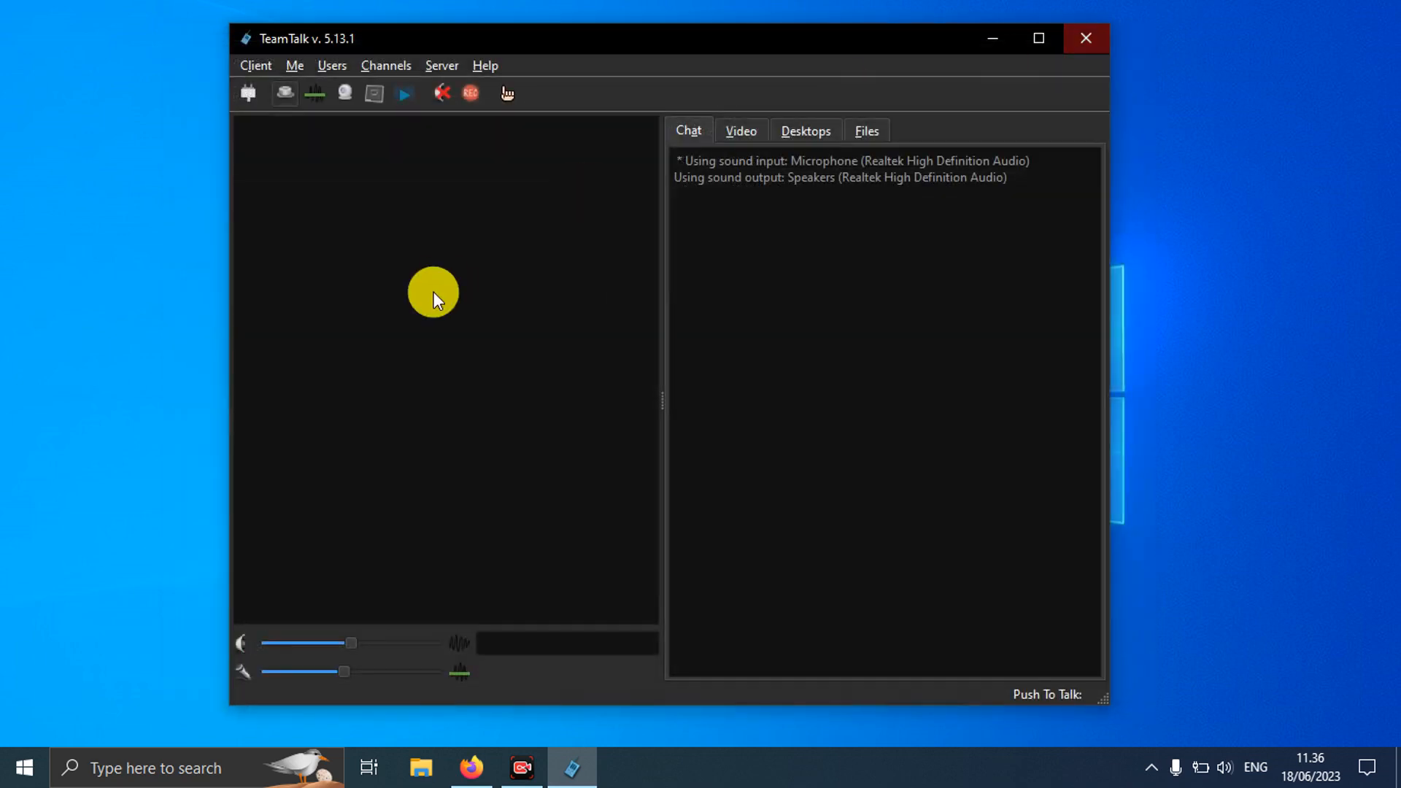
left_click(255, 70)
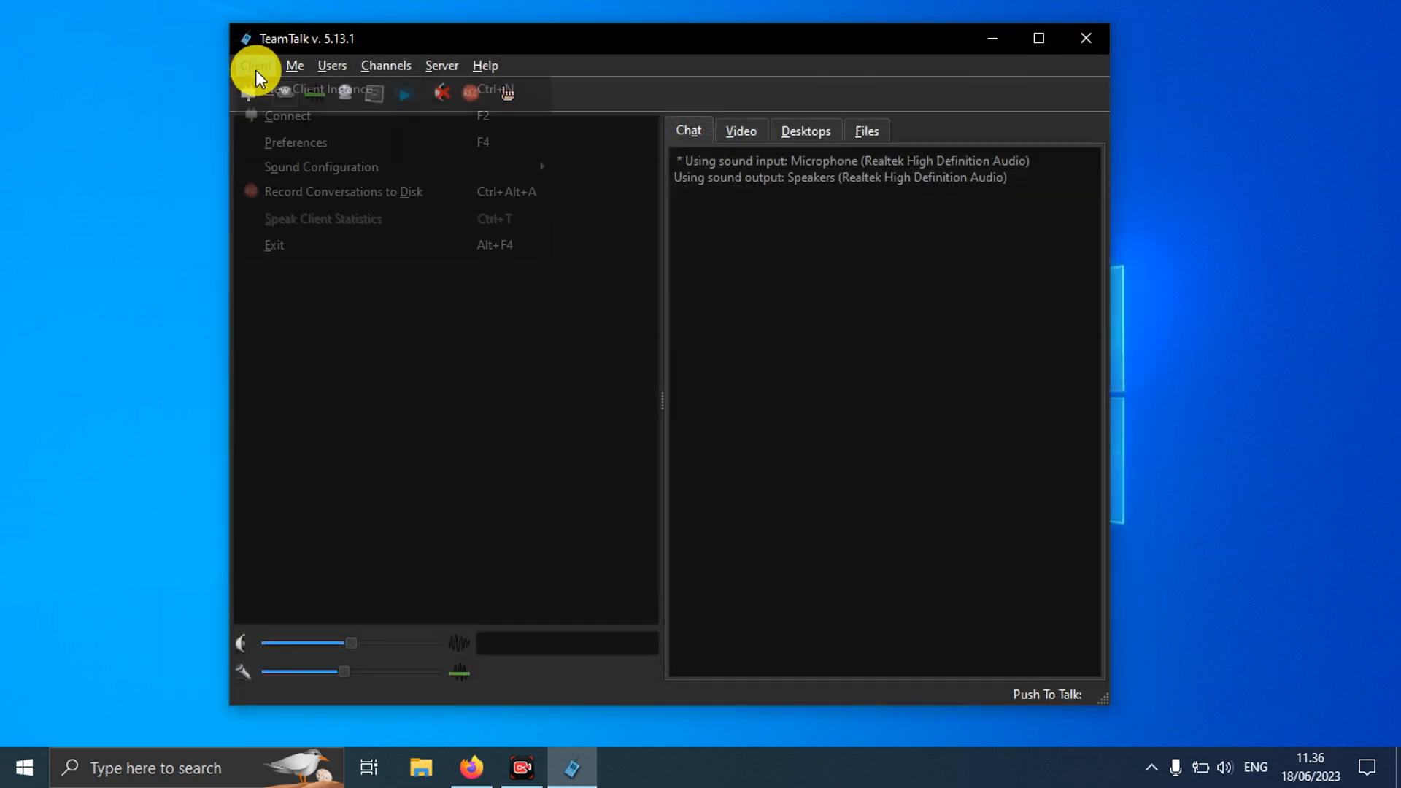
Step: Set the user interface language to Indonesian in the Display preferences
left_click(289, 143)
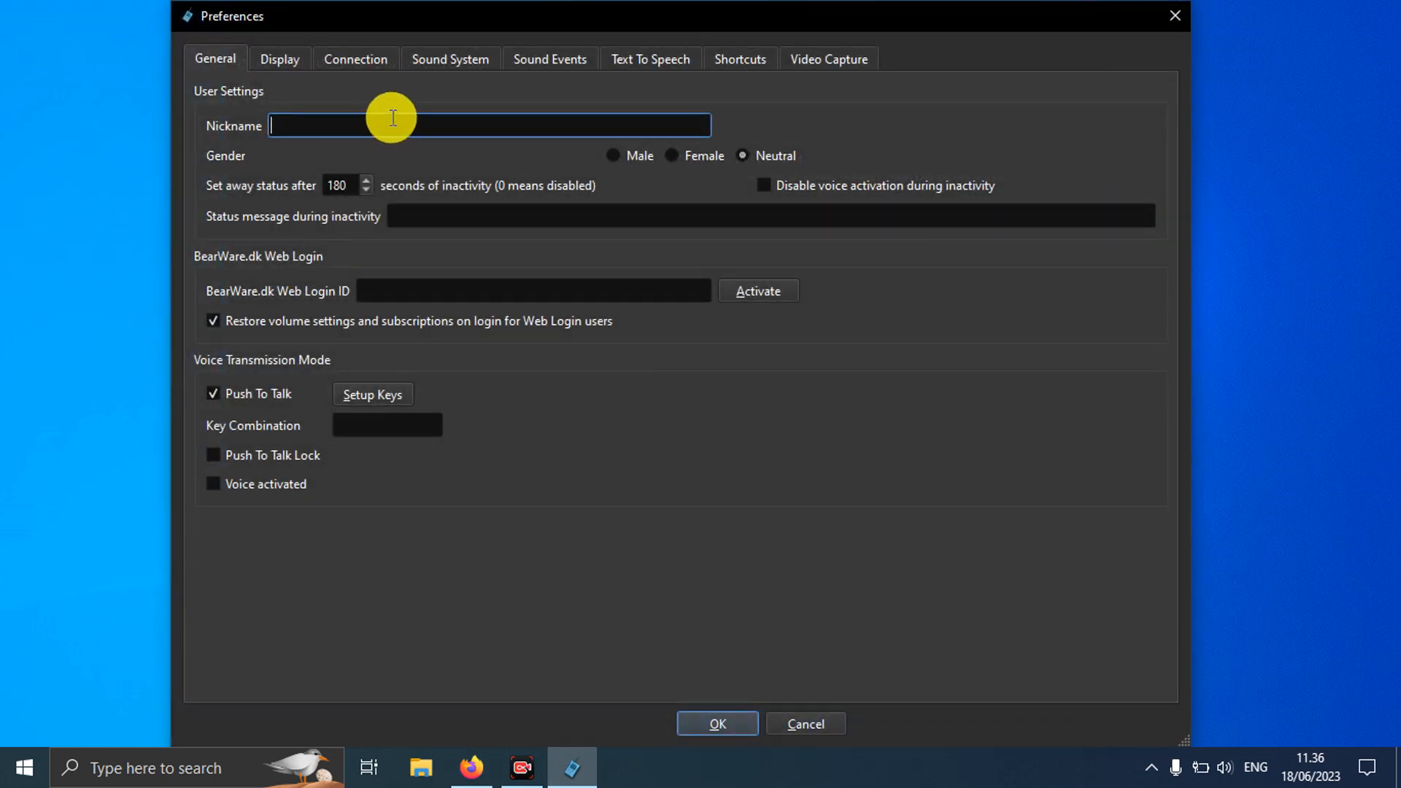
left_click(290, 58)
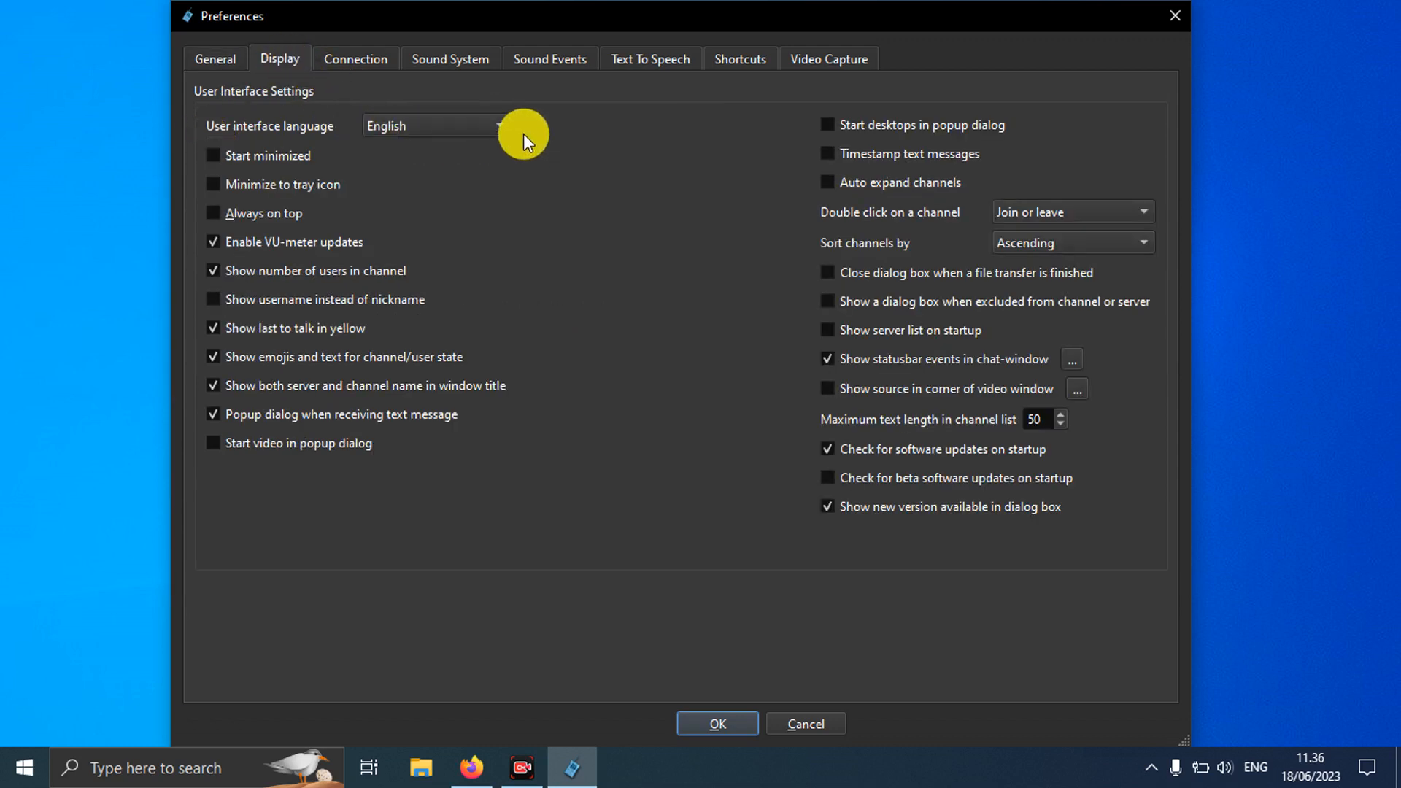
left_click(492, 128)
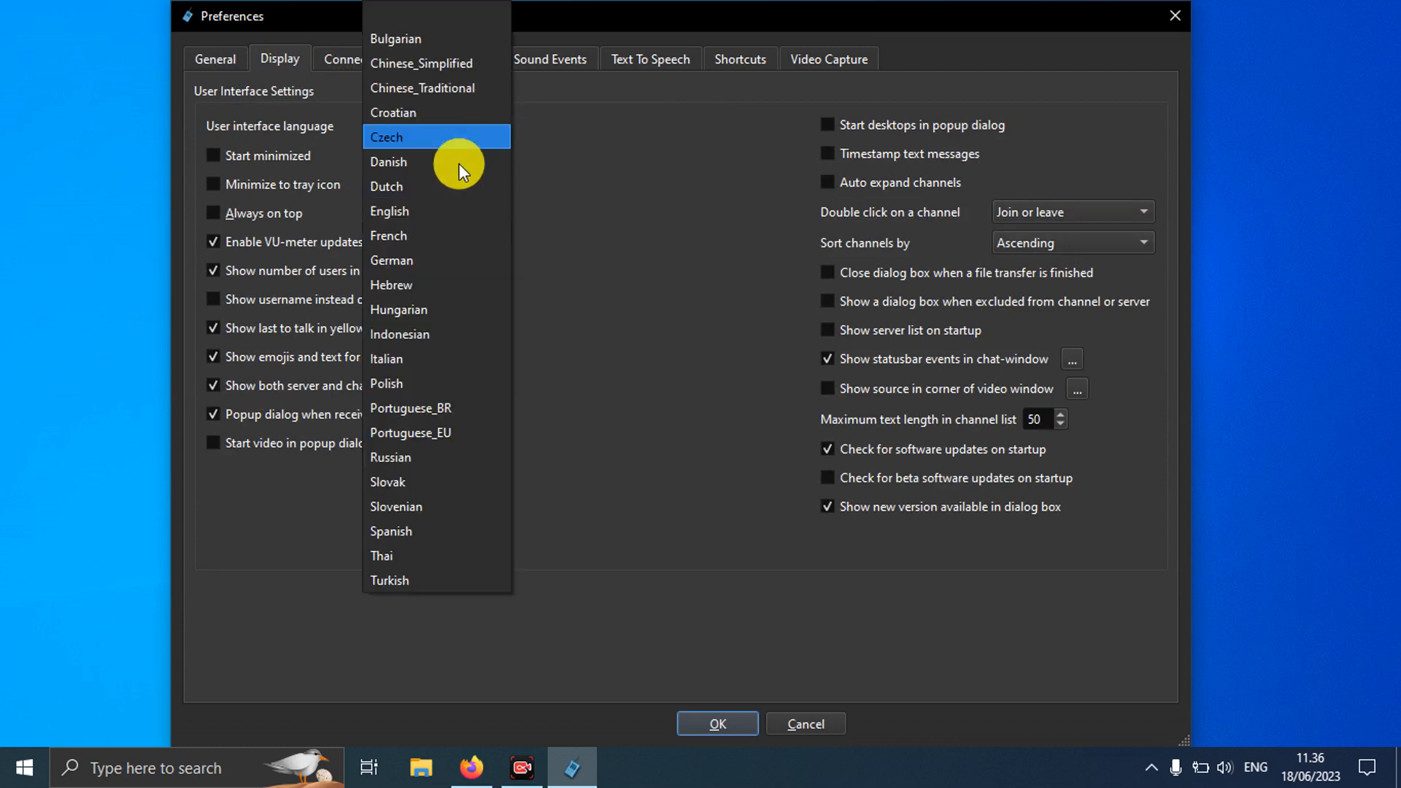
left_click(425, 338)
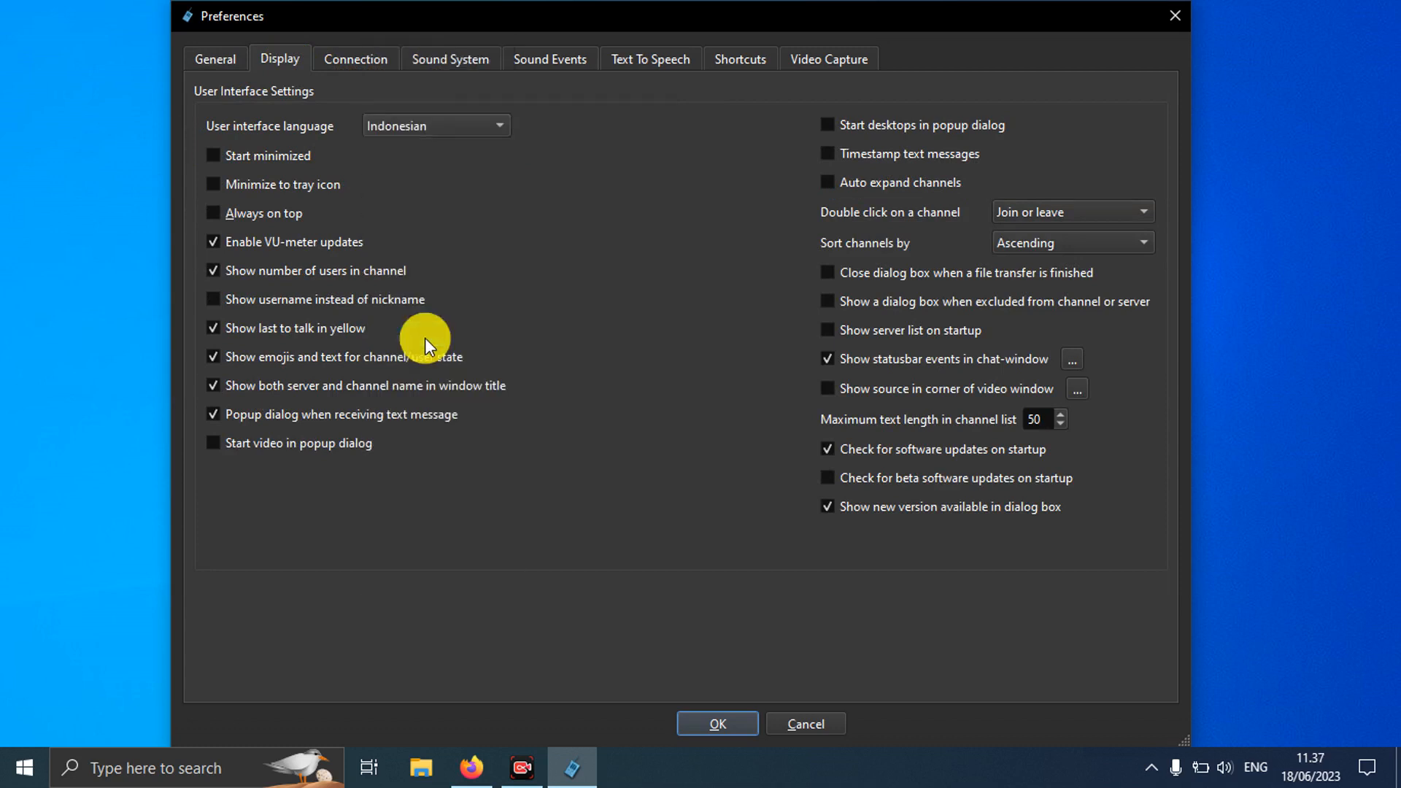
left_click(711, 719)
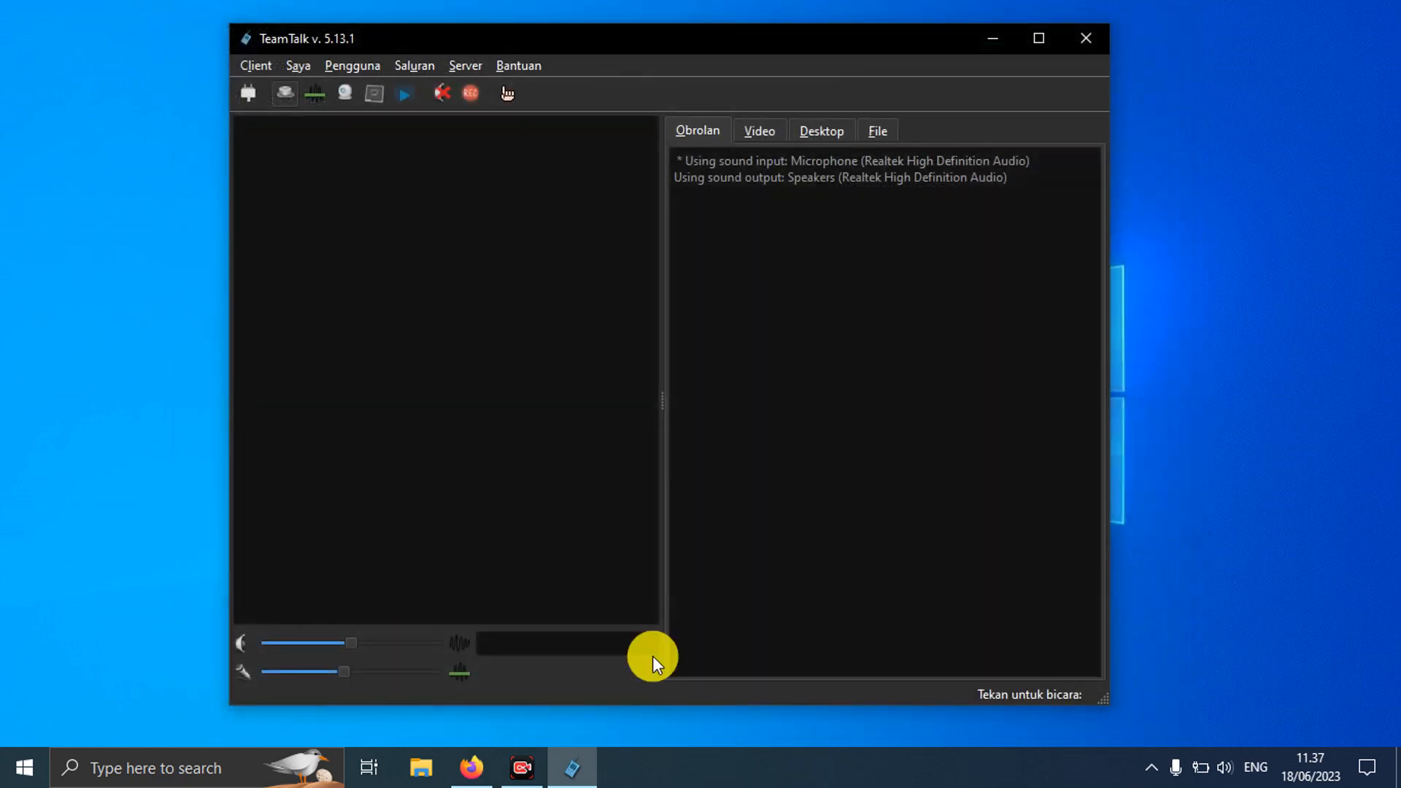
Step: Set gender to male and nickname to Admin, and select the away-status fields in general preferences
left_click(248, 66)
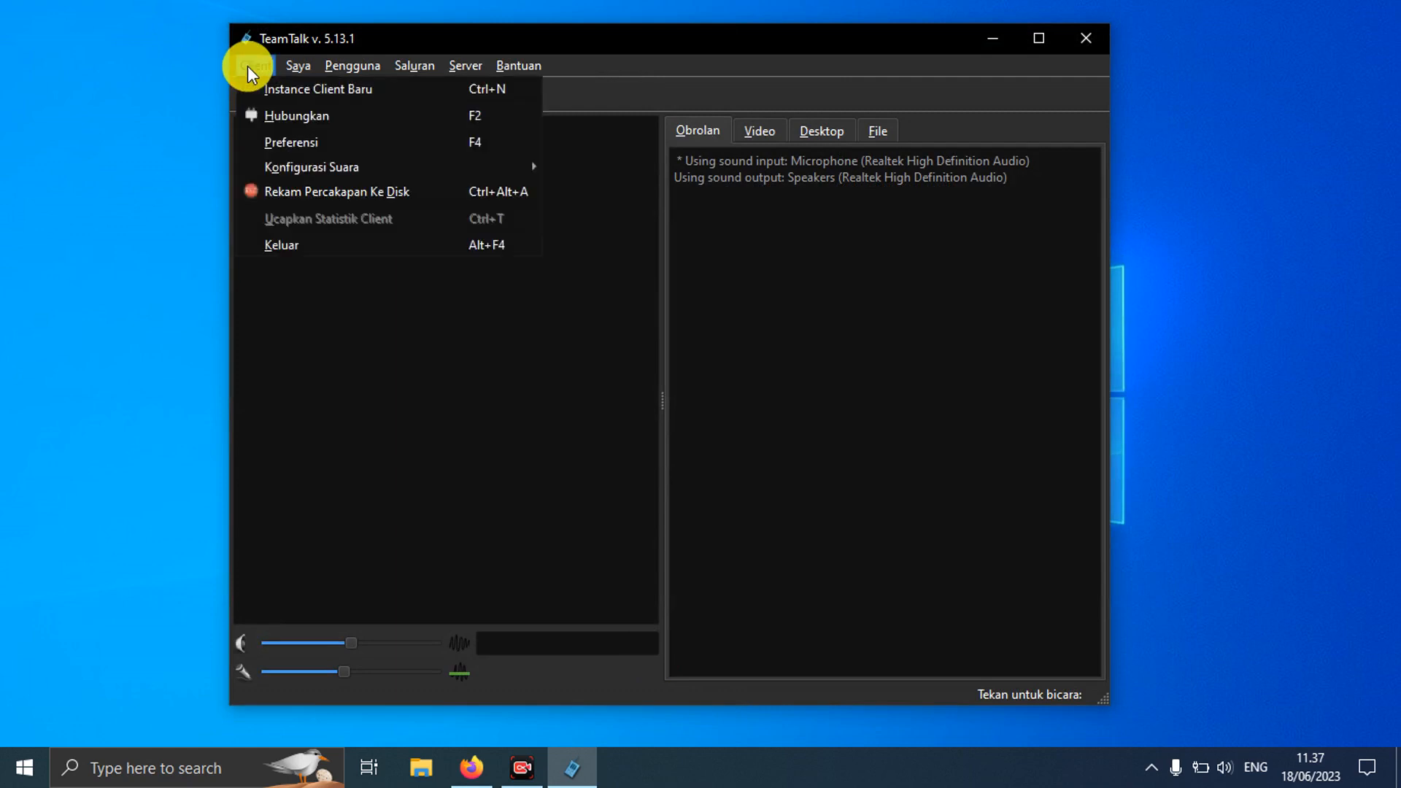
left_click(284, 135)
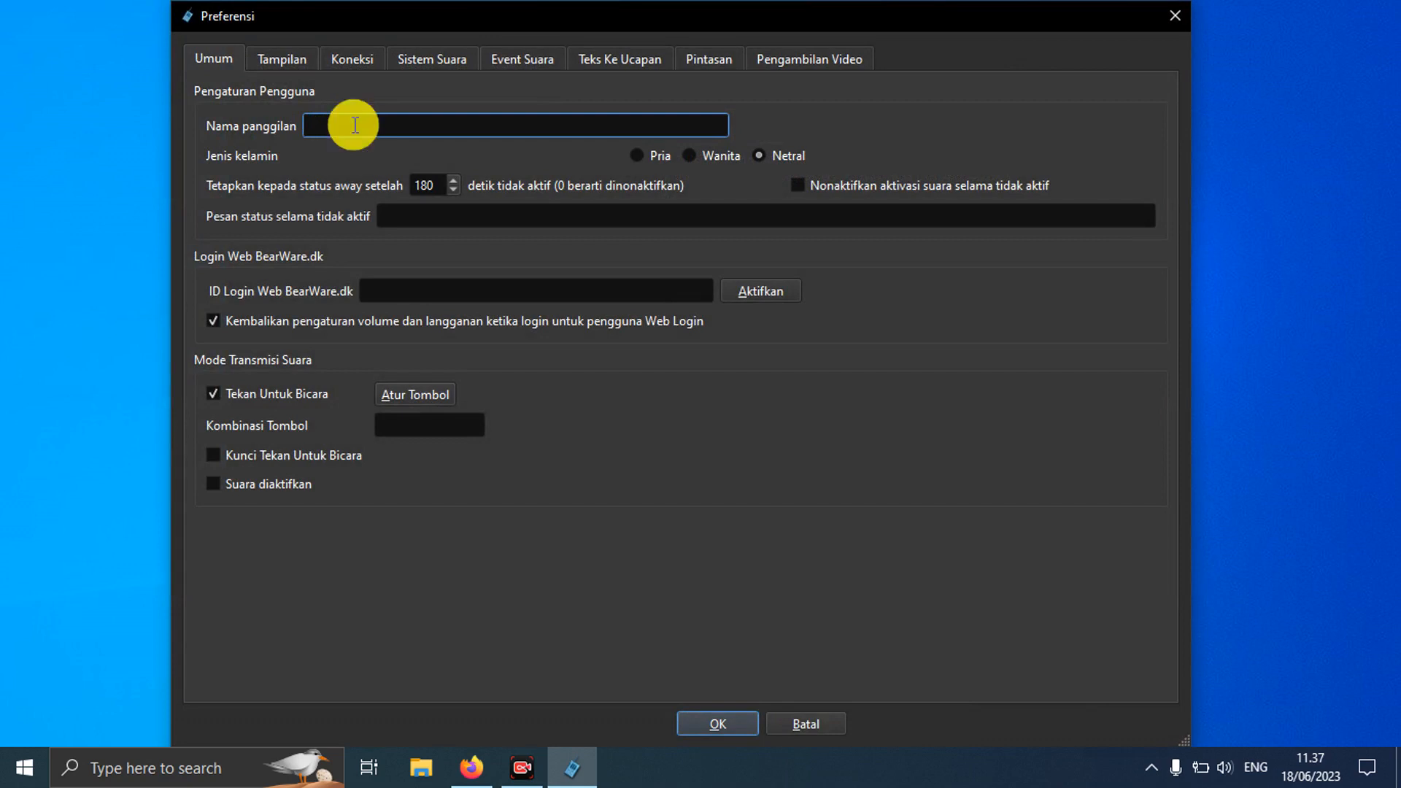
left_click(638, 159)
left_click(485, 135)
type("Admin")
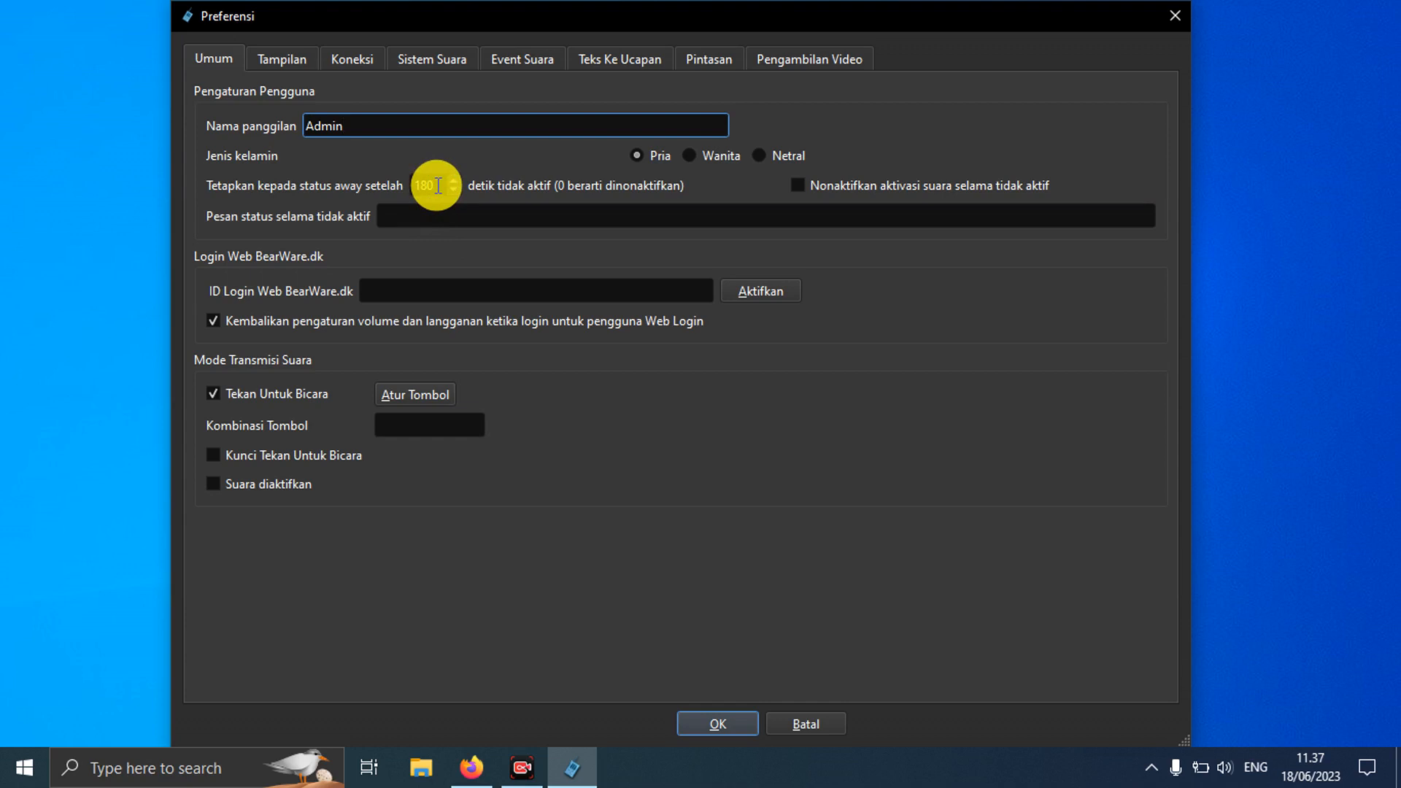
left_click_drag(438, 185, 406, 185)
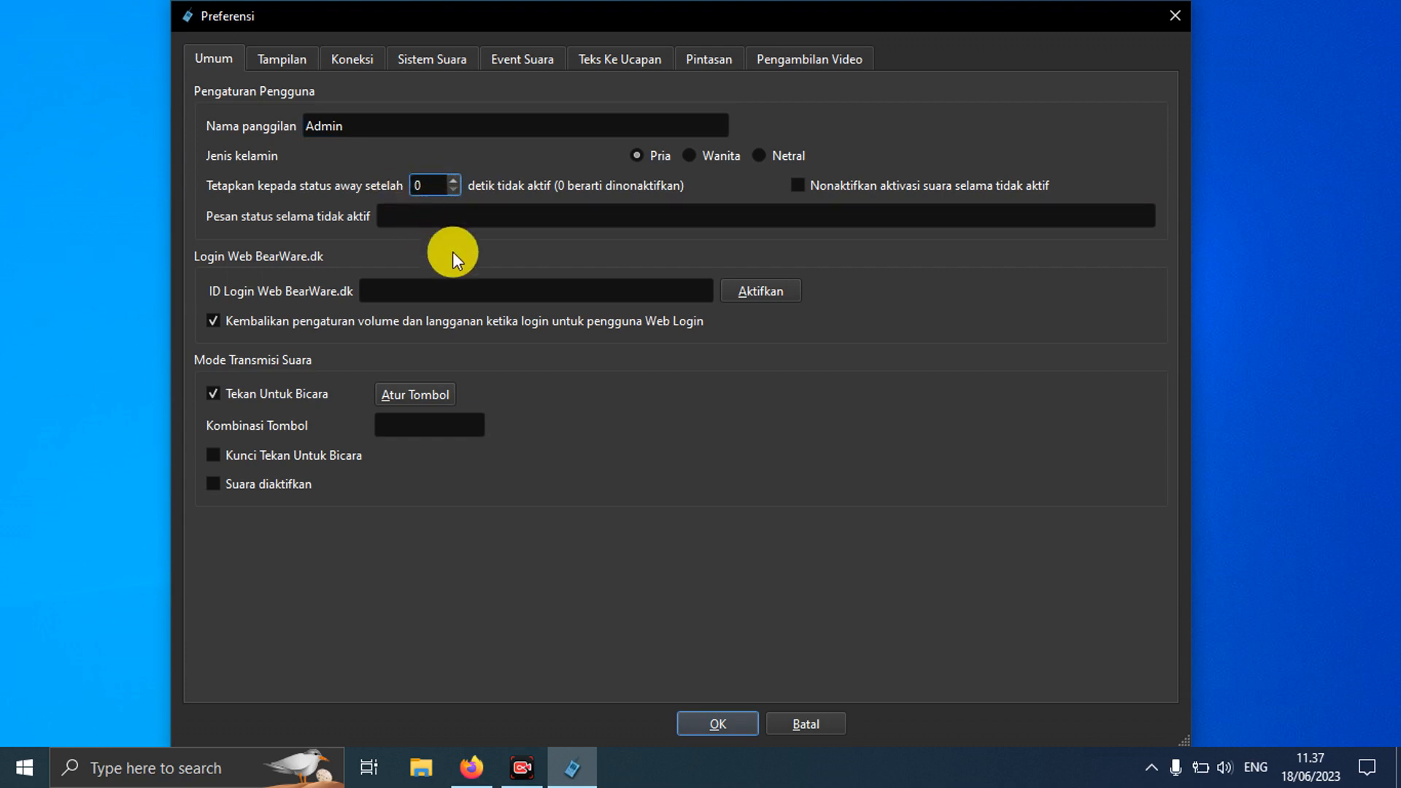
left_click(484, 222)
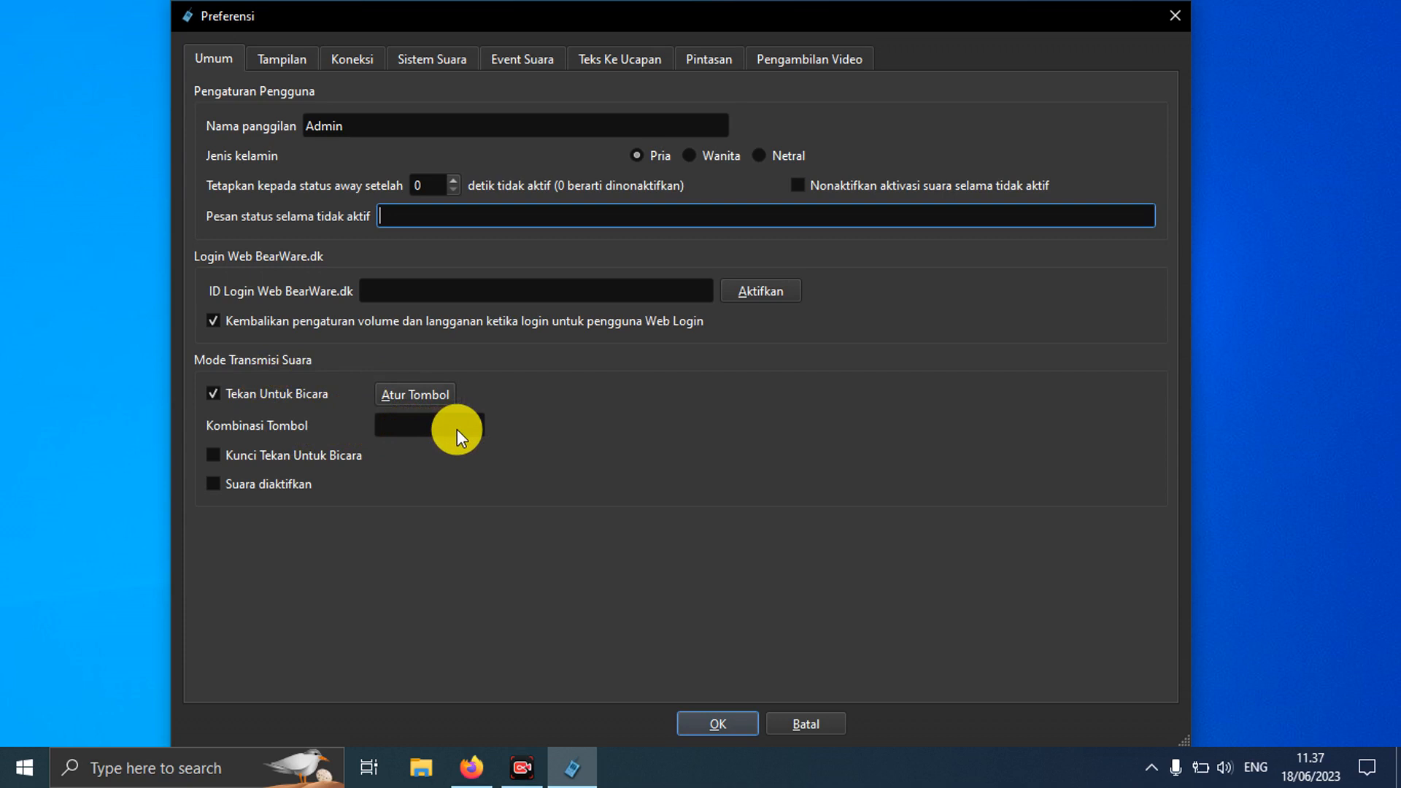
Step: Assign Ctrl as the push-to-talk hotkey, enable push-to-talk lock, and save
left_click(427, 395)
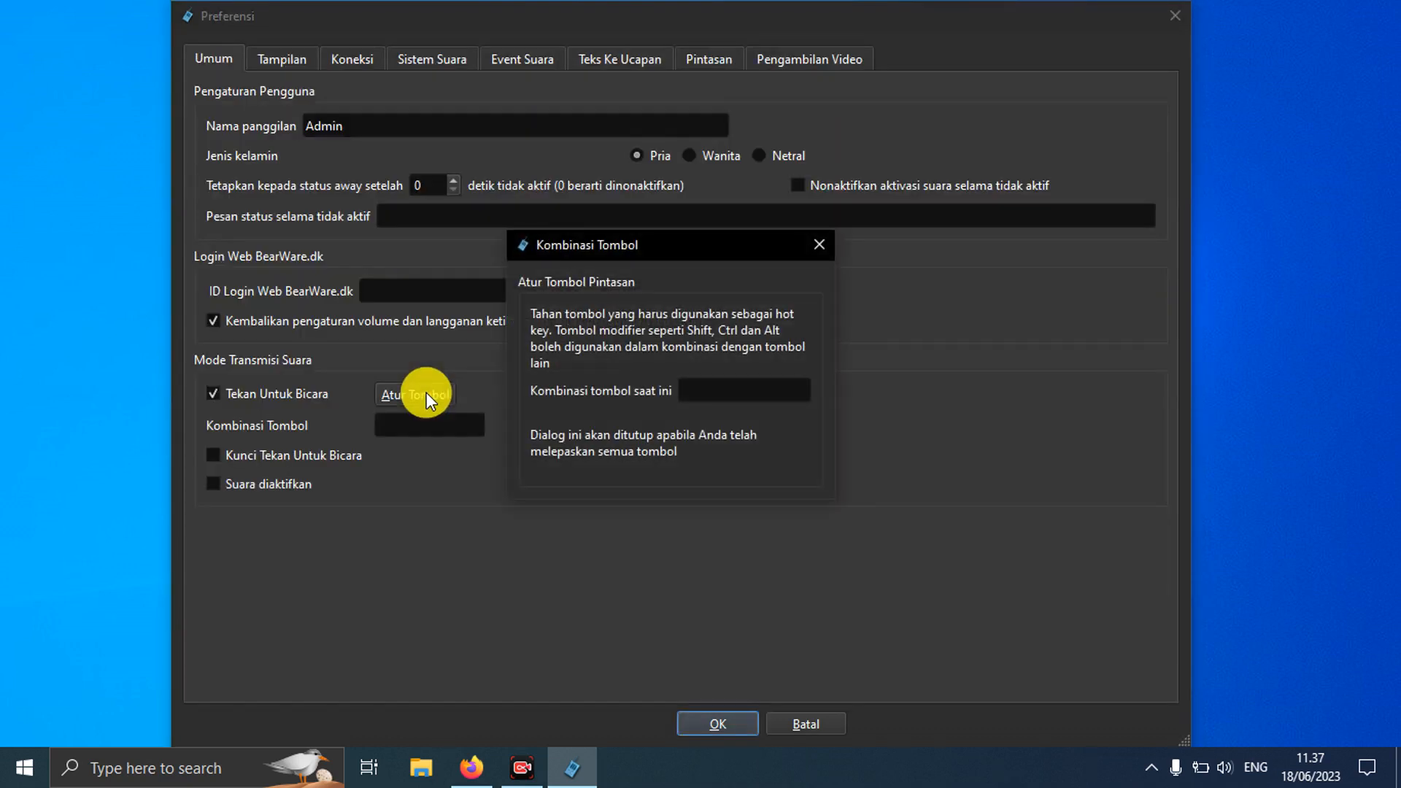
key("ctrl")
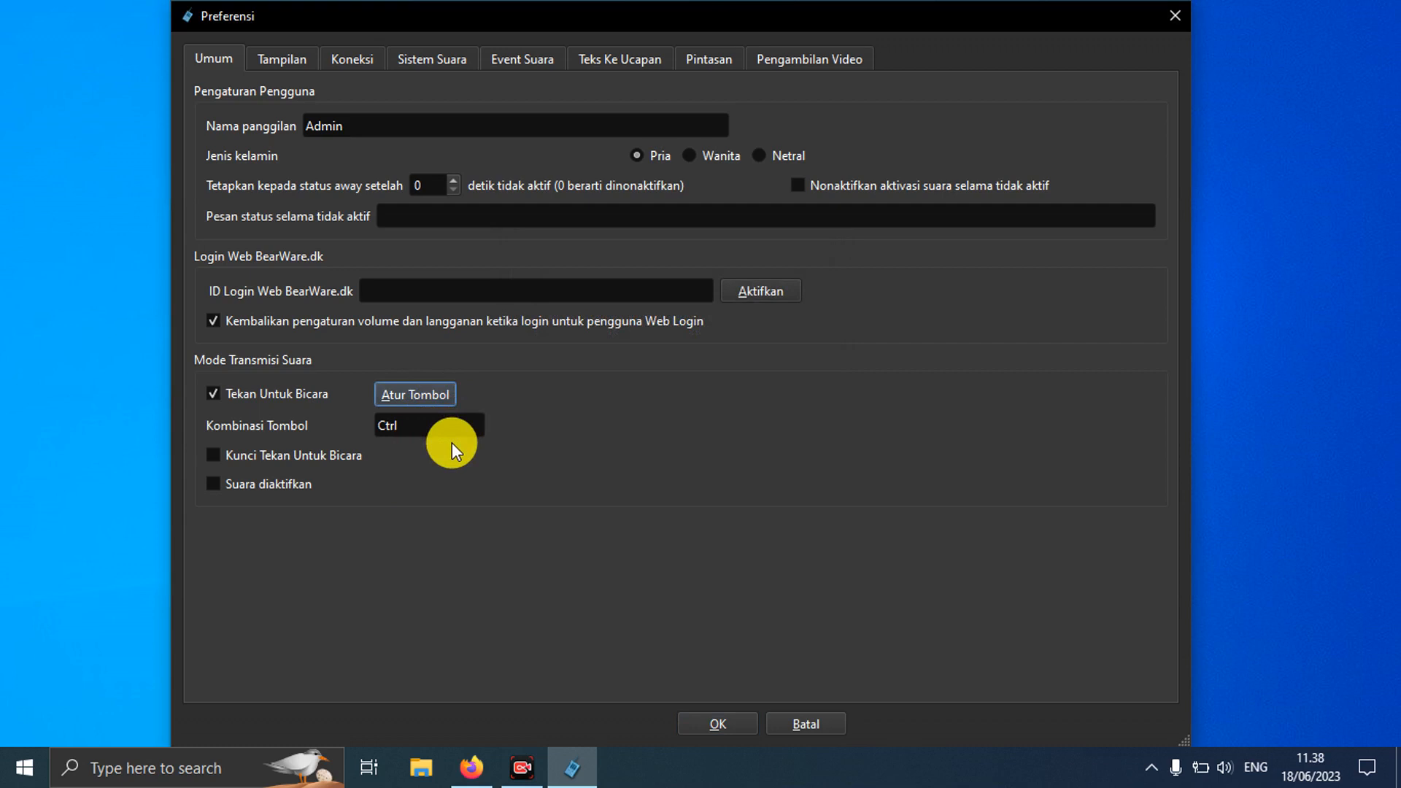
left_click(217, 456)
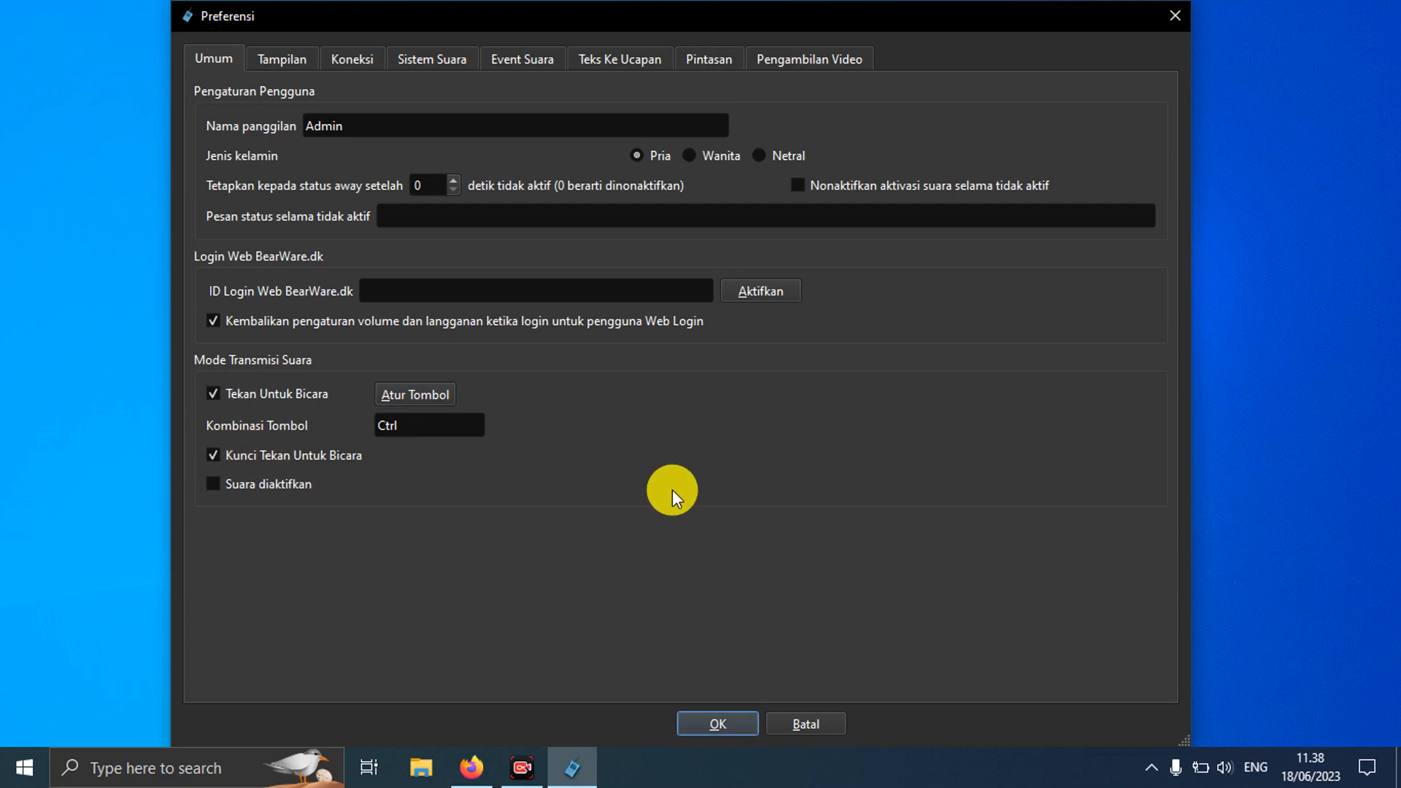
left_click(699, 726)
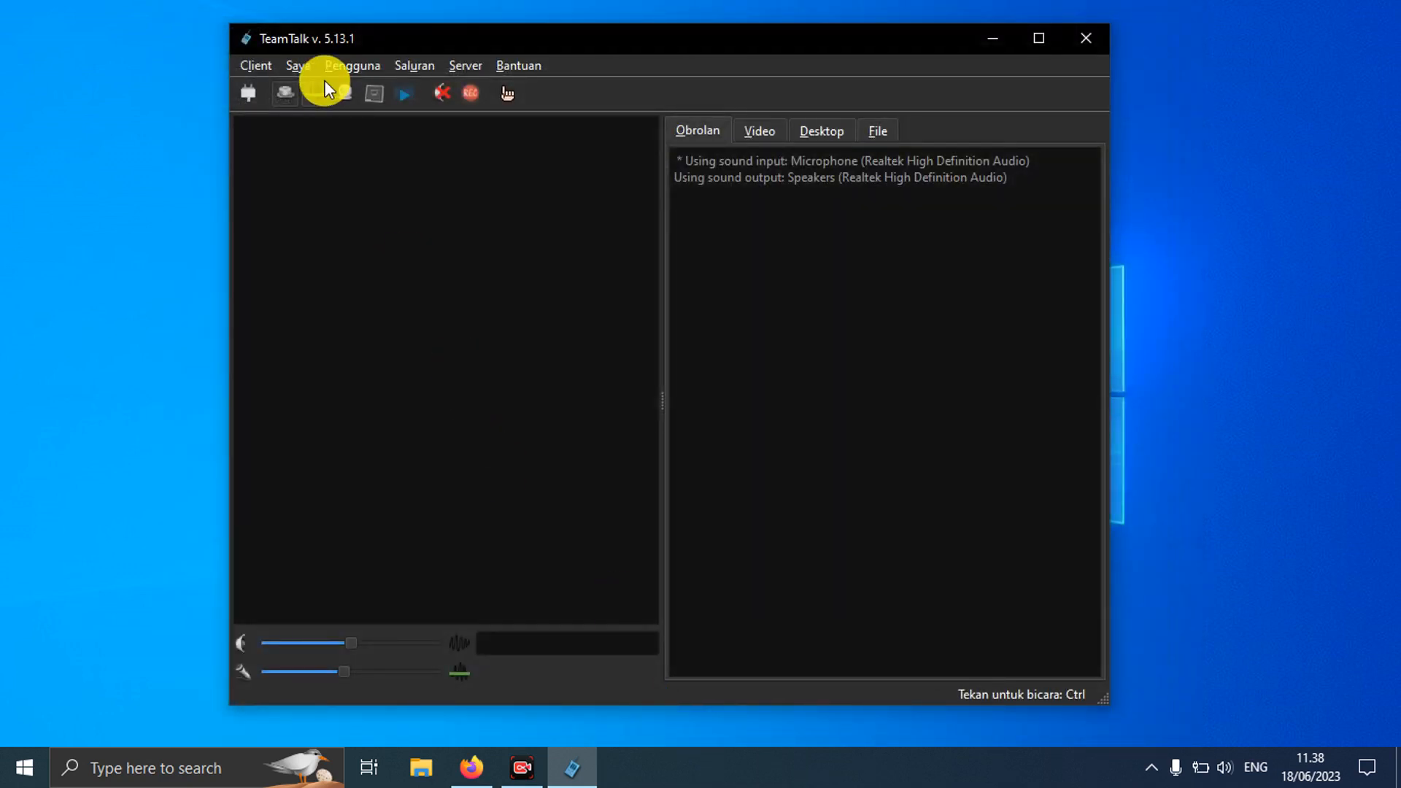
left_click(266, 64)
left_click(290, 142)
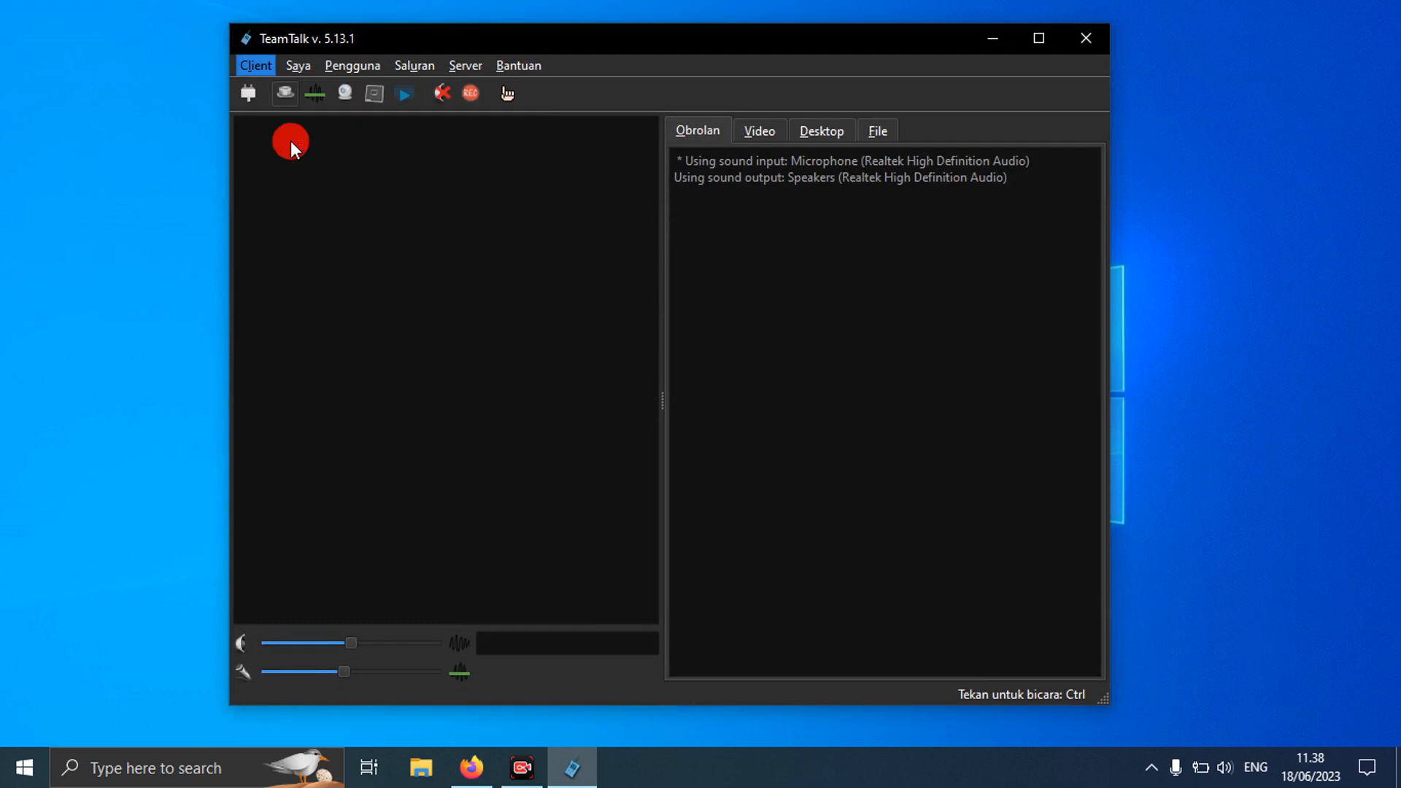
left_click(287, 62)
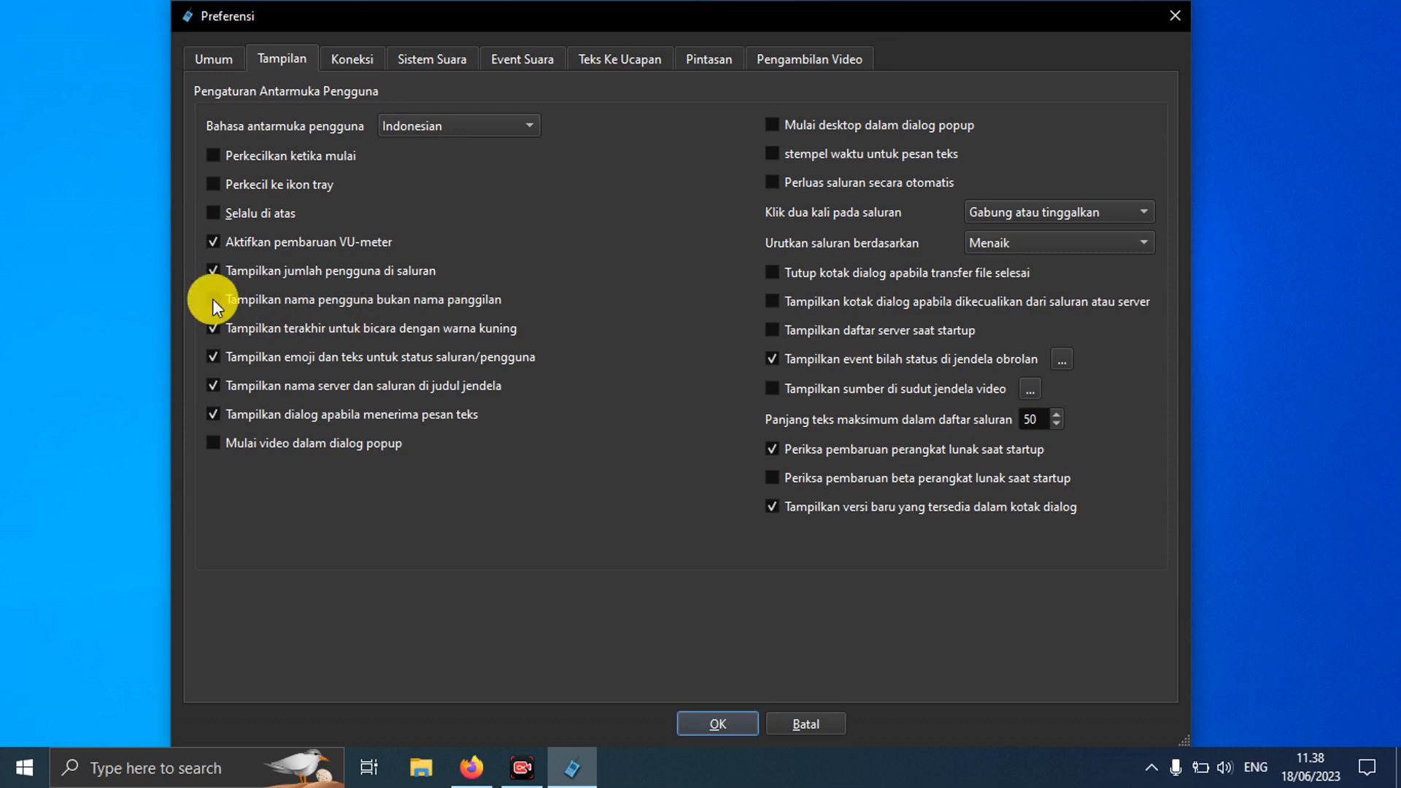
left_click(811, 727)
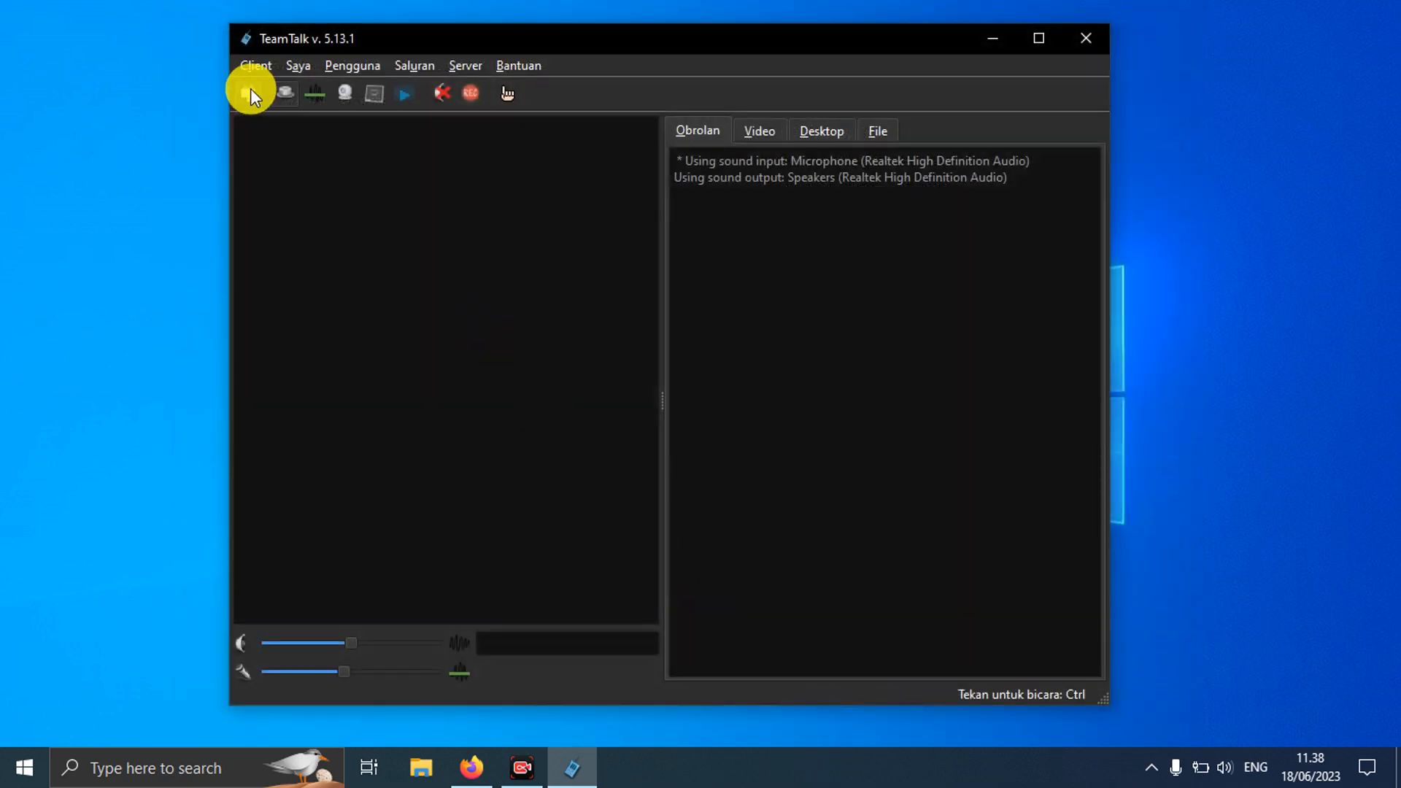
left_click(251, 89)
Step: Connect to VIRKOM, join the KARAOKE channel, and confirm the Tampilan display preferences
double_click(257, 138)
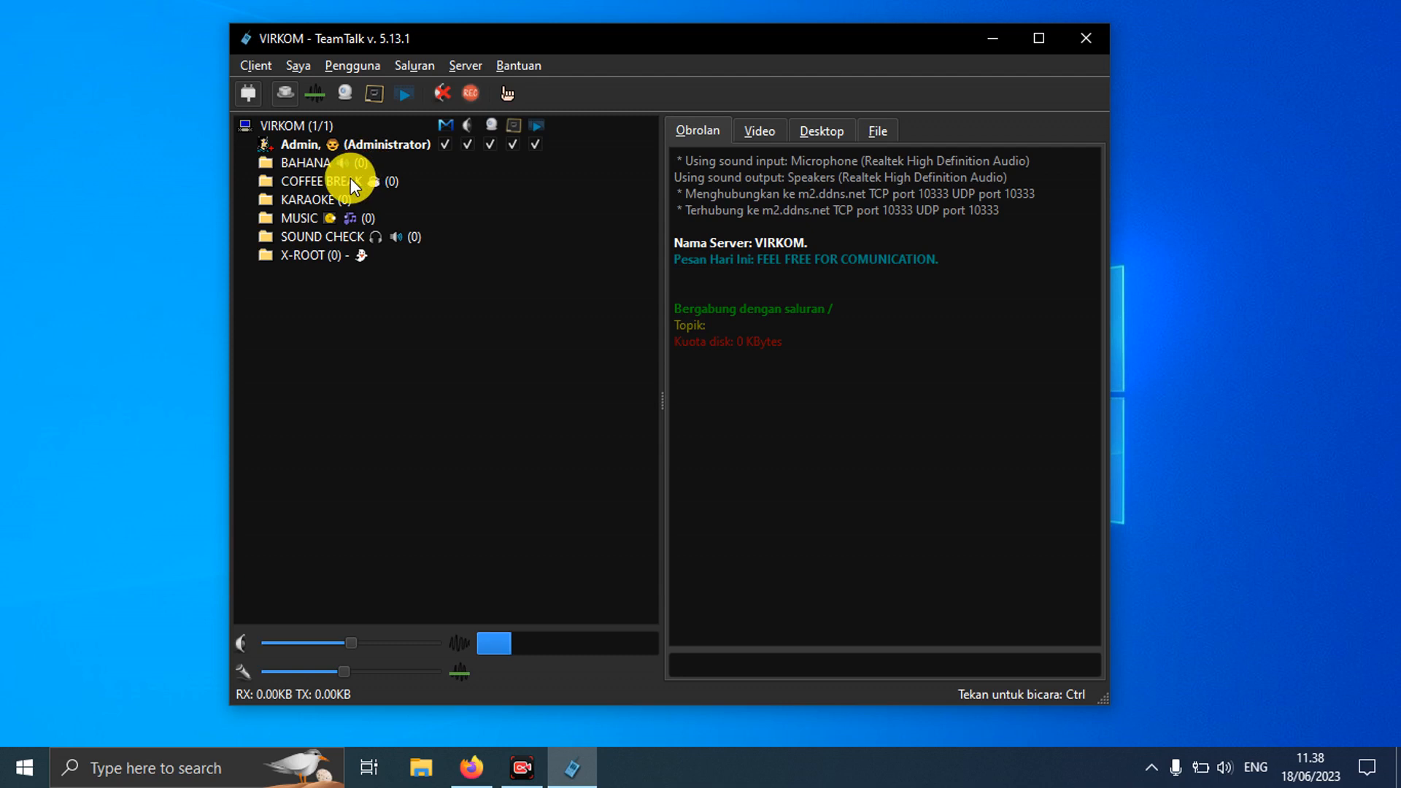
double_click(338, 198)
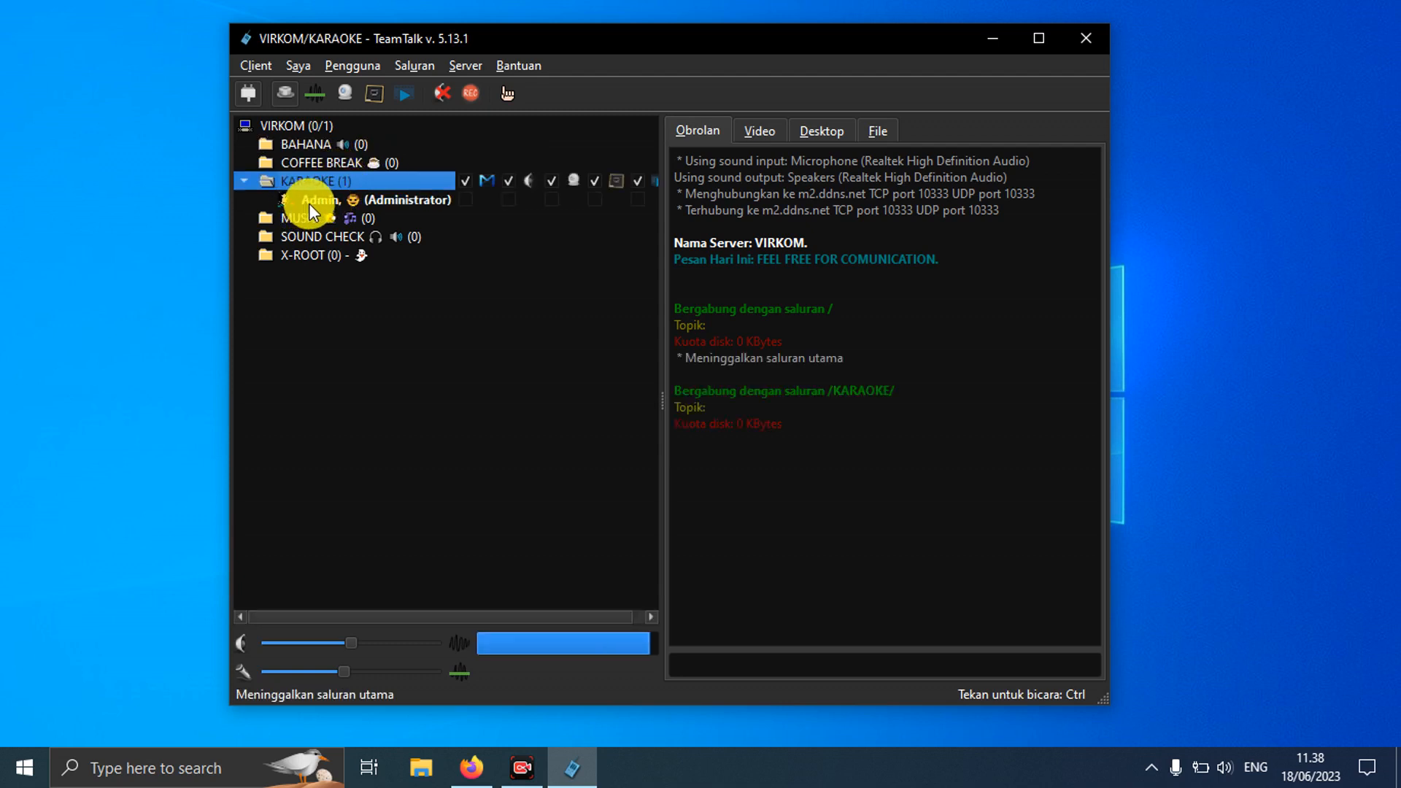
left_click(265, 66)
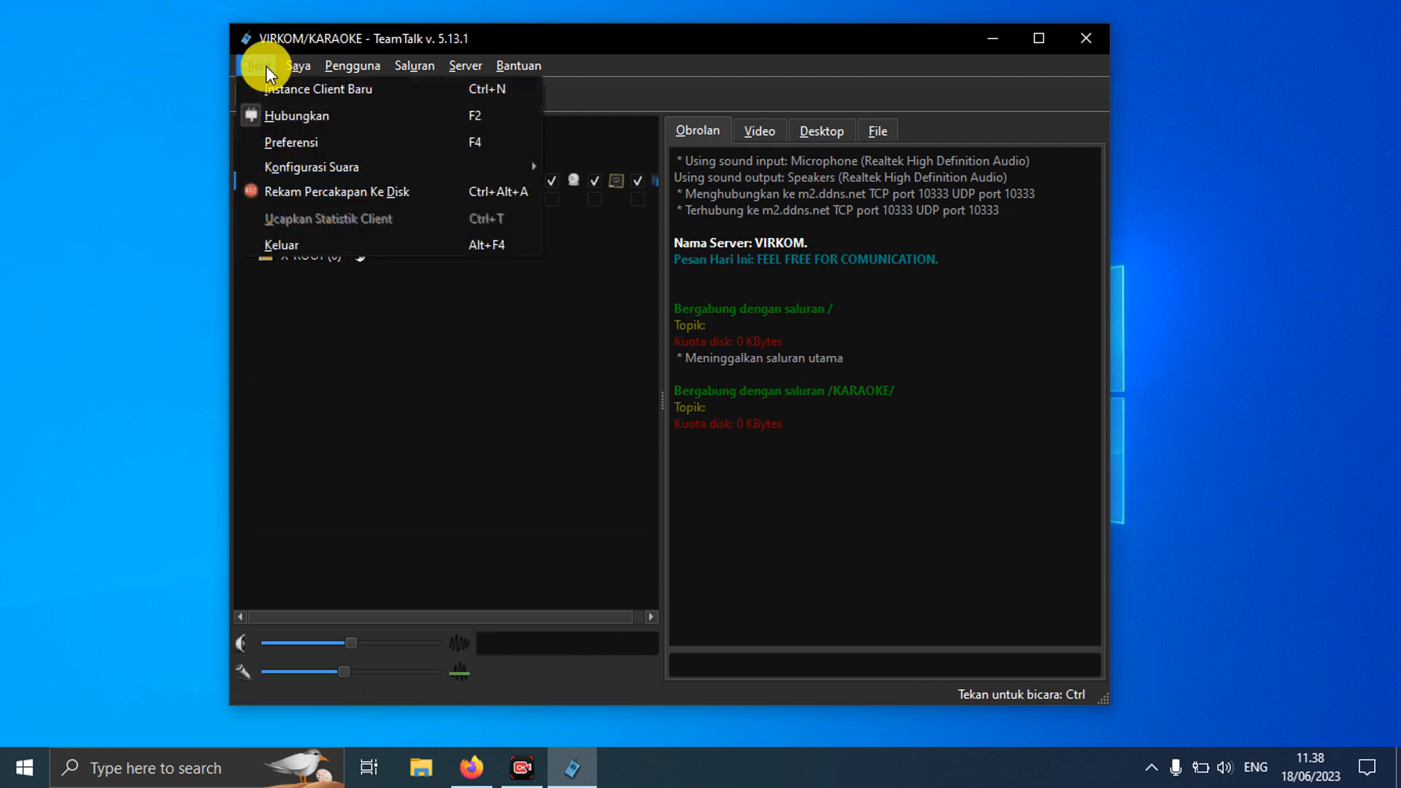
left_click(296, 142)
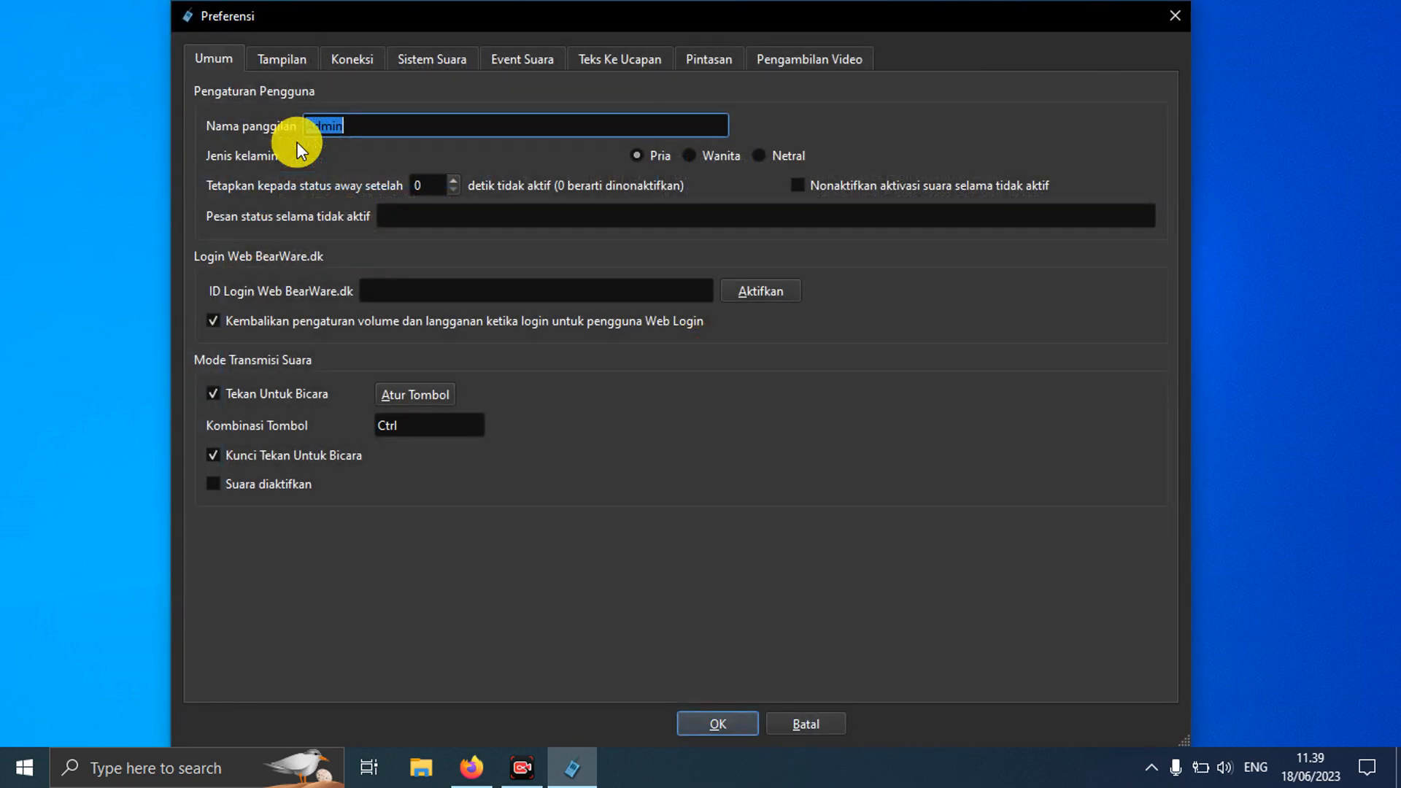
left_click(296, 54)
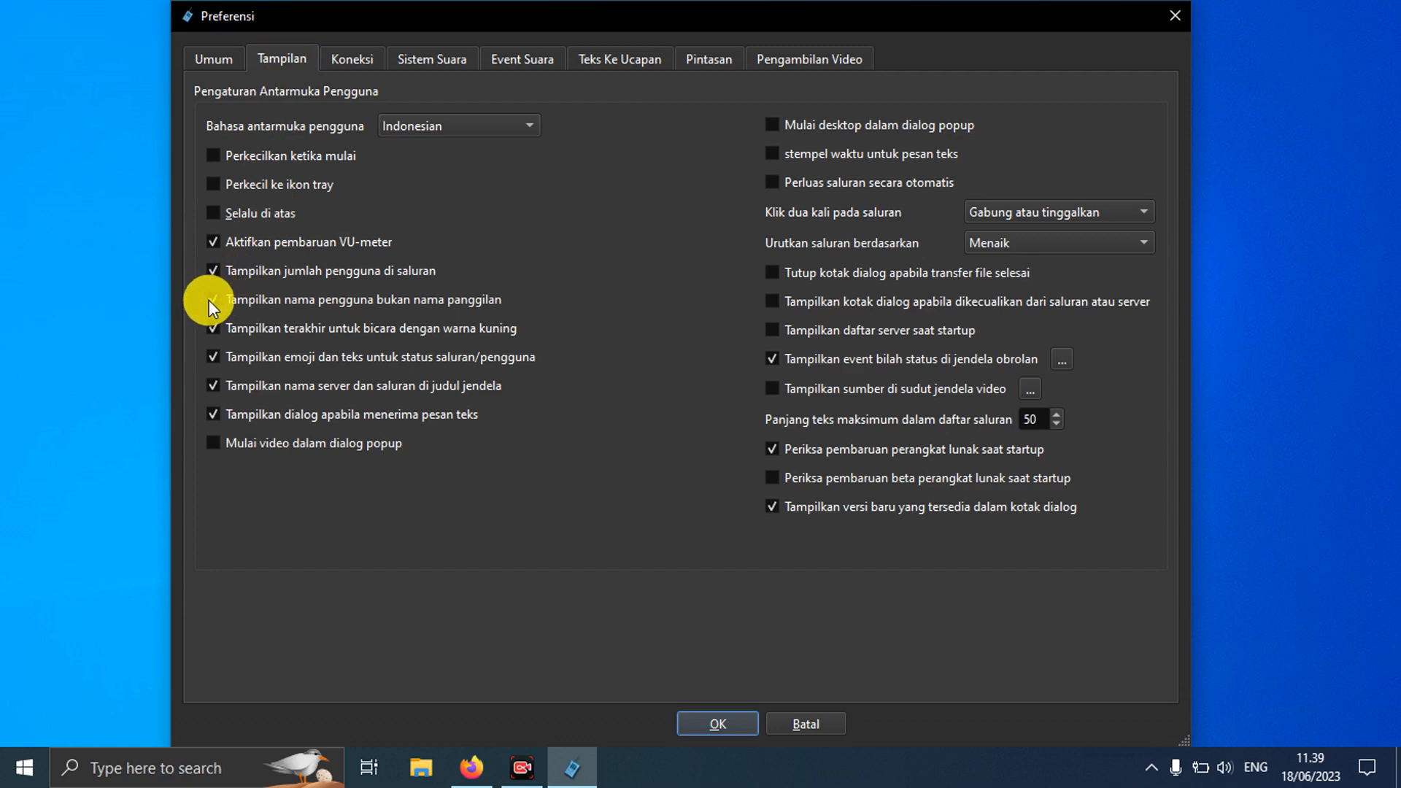
left_click(724, 718)
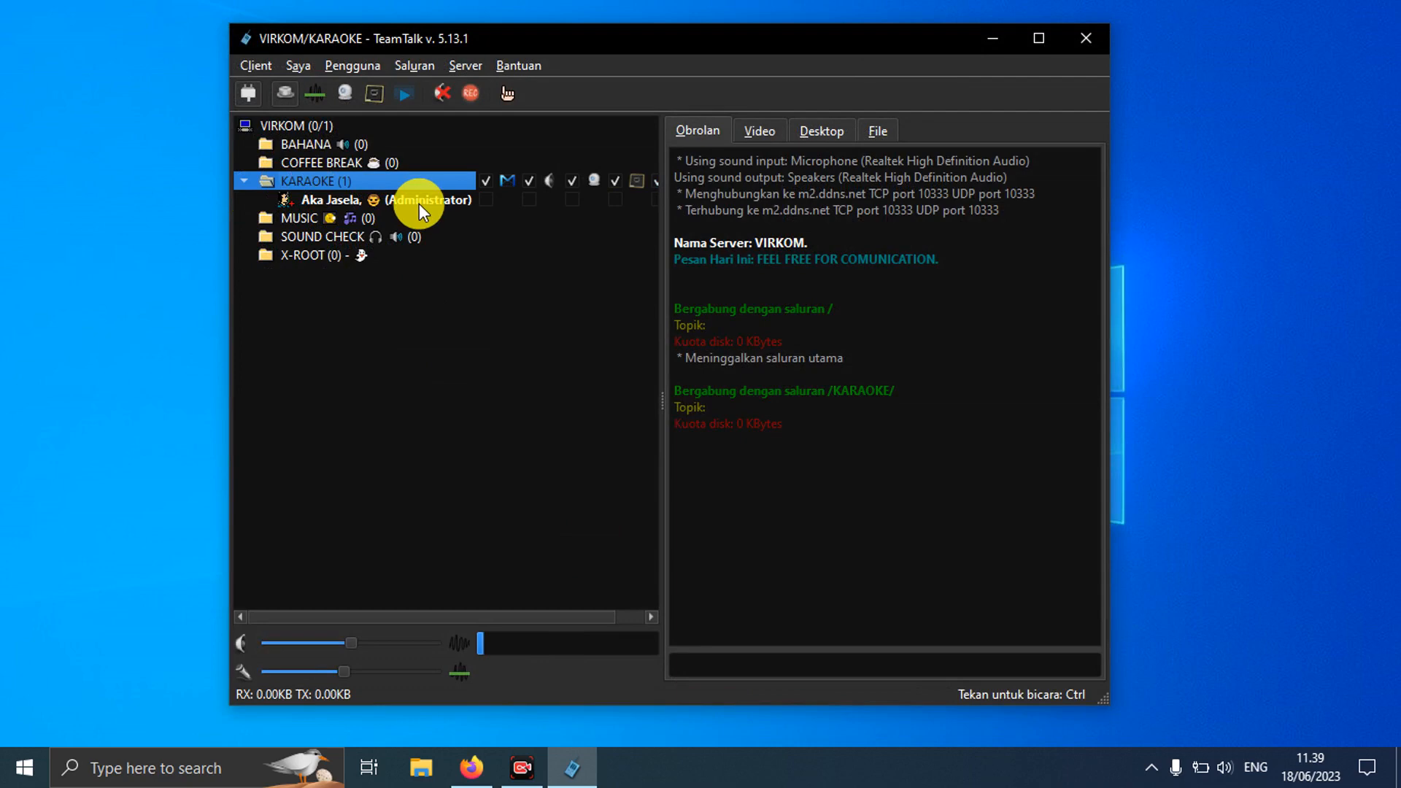
Step: Open Preferensi and move from the Tampilan tab to the Koneksi connection settings
left_click(260, 64)
left_click(308, 140)
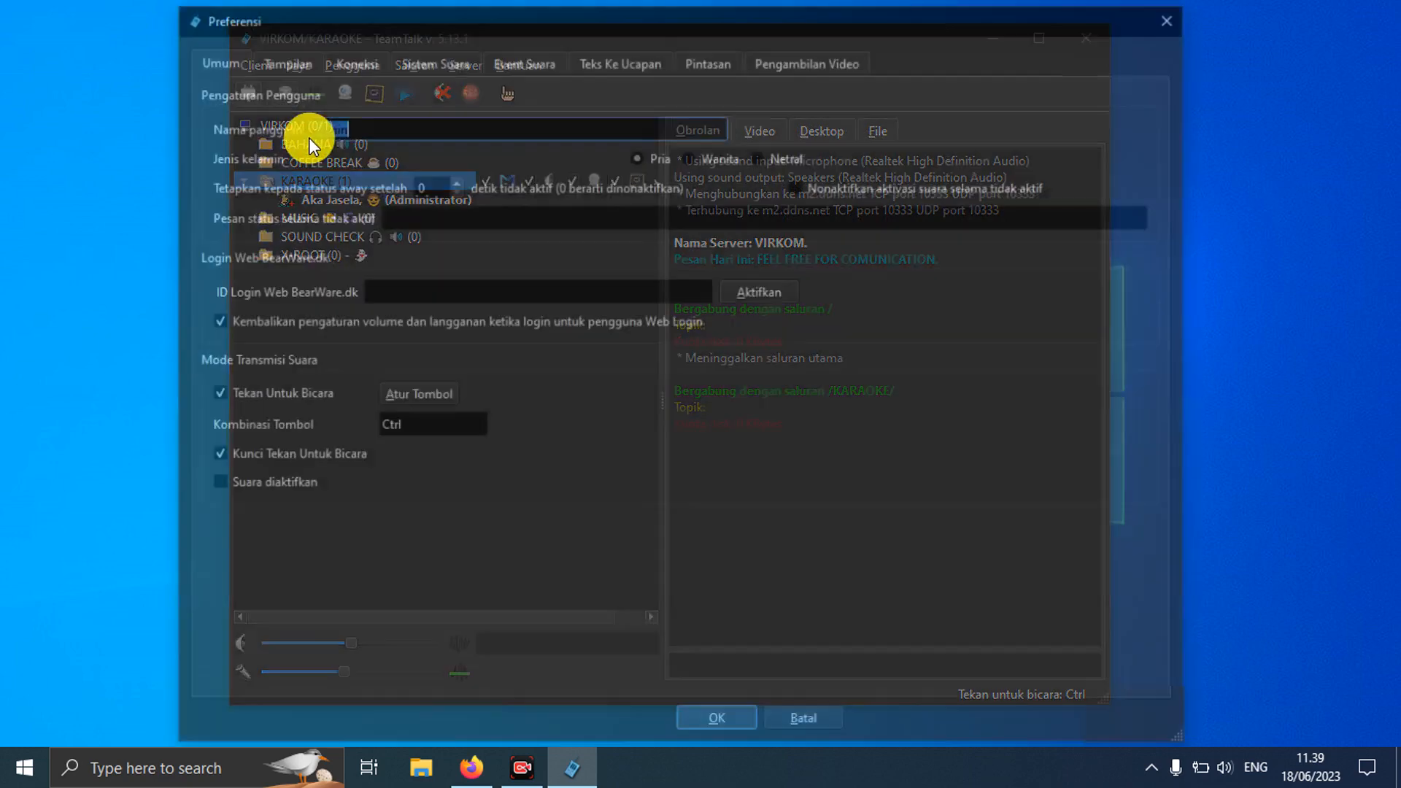
left_click(284, 59)
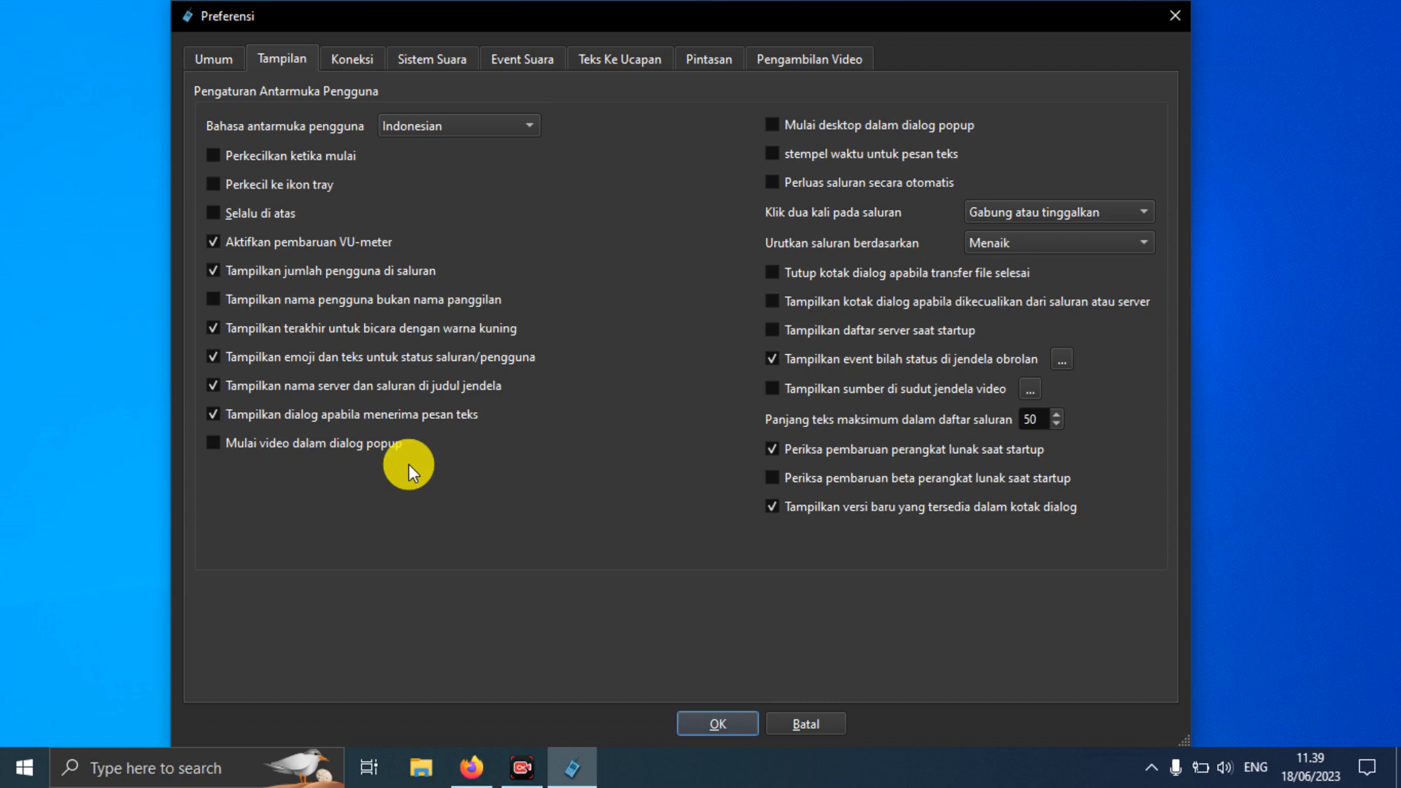
left_click(357, 64)
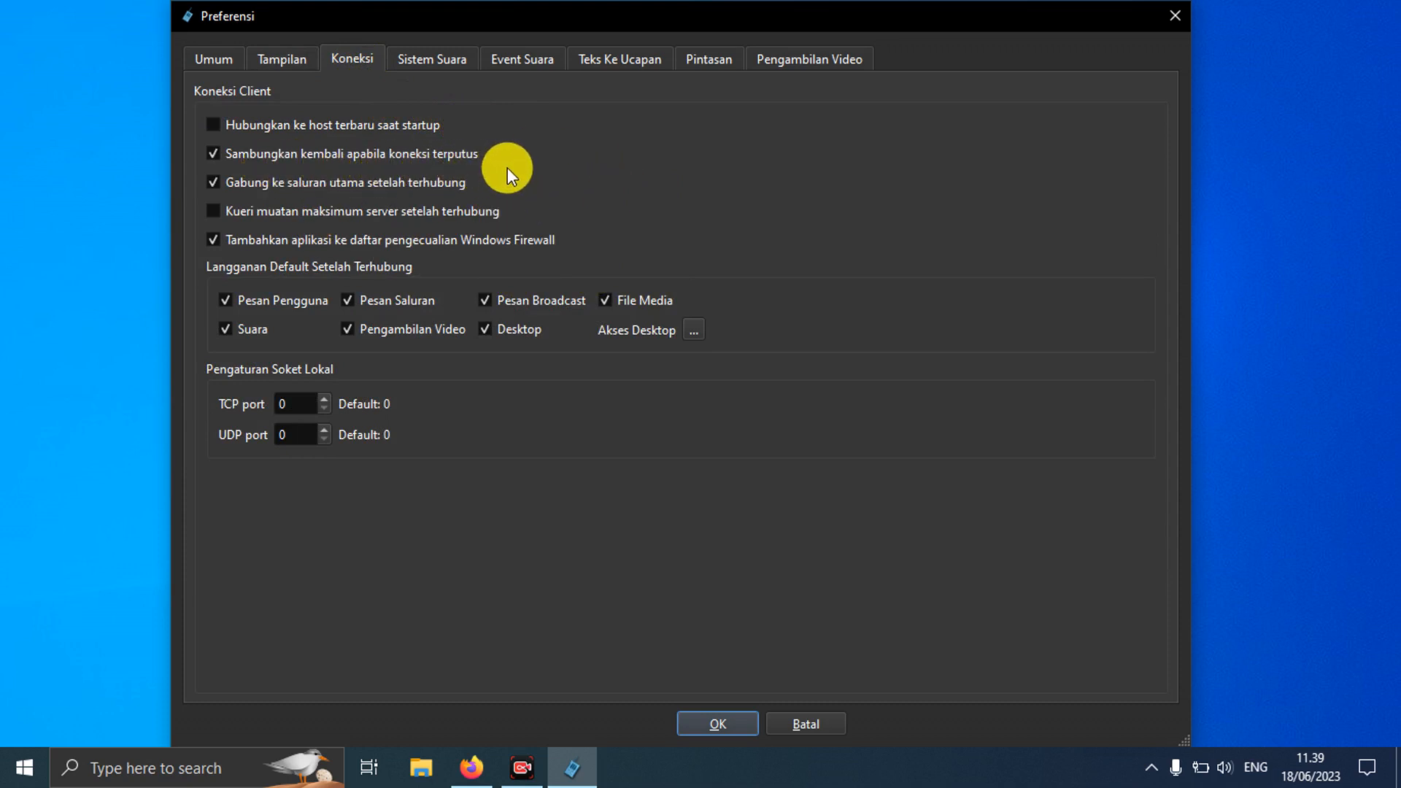
Step: Keep the Realtek microphone as input and the default output device, then view Event Suara
left_click(431, 63)
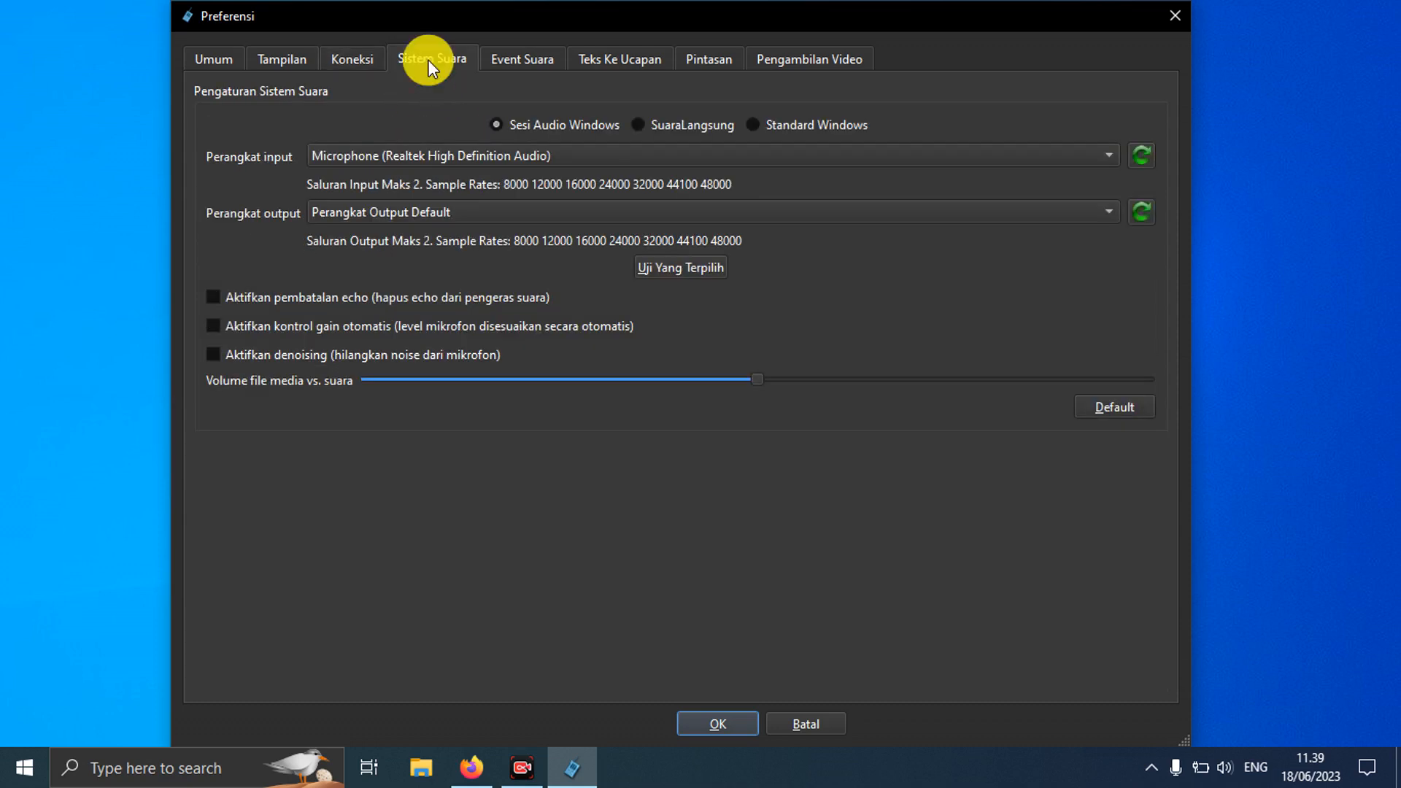
left_click(629, 159)
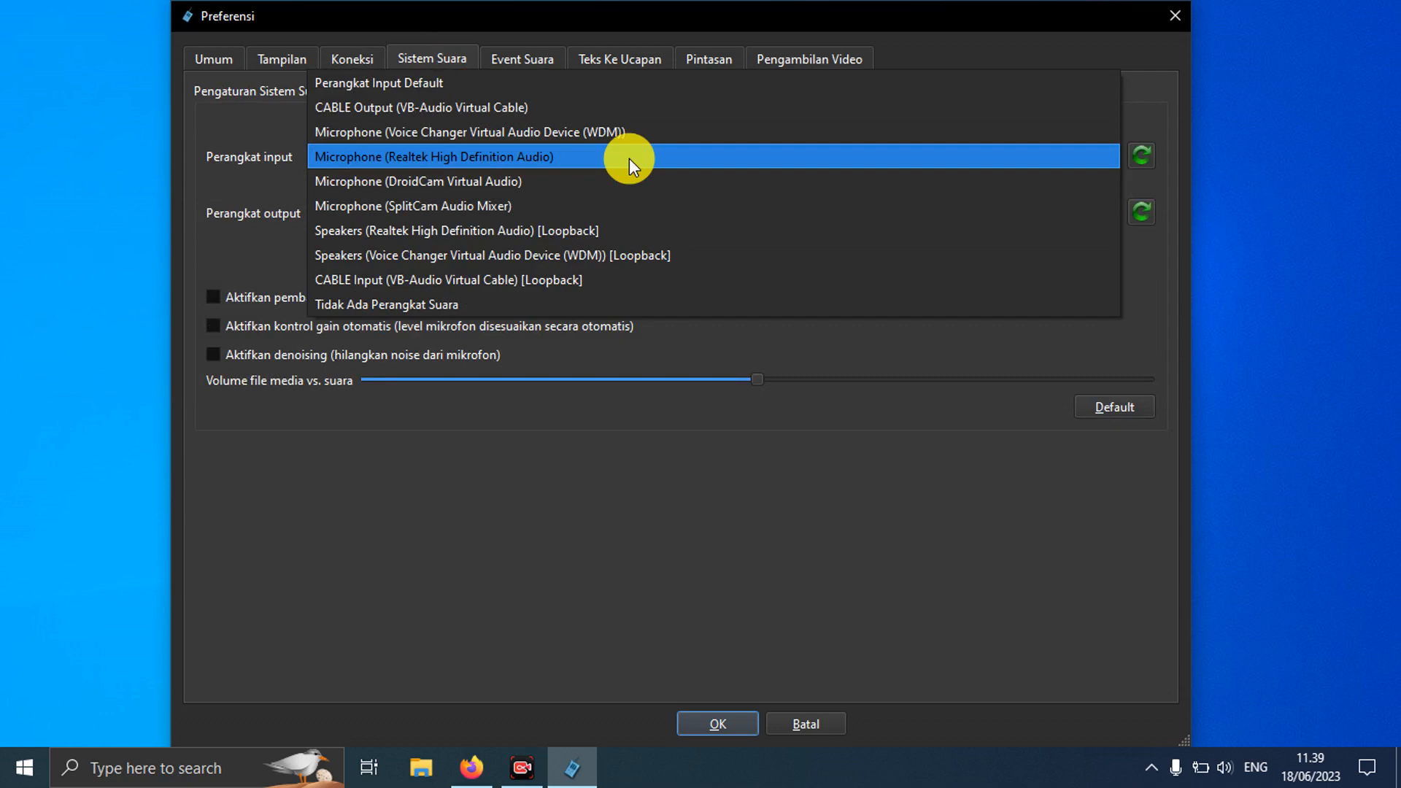
left_click(629, 159)
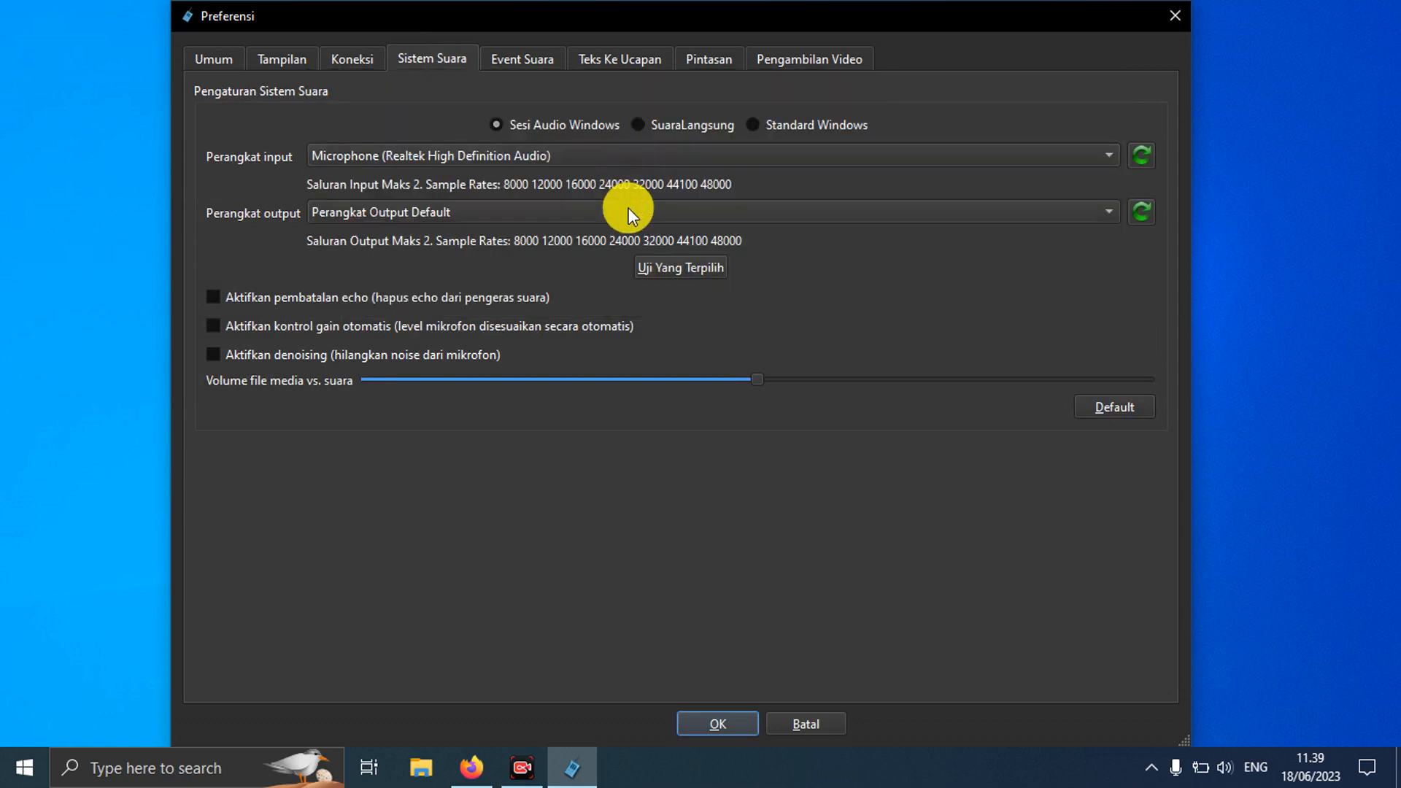
left_click(629, 209)
left_click(628, 209)
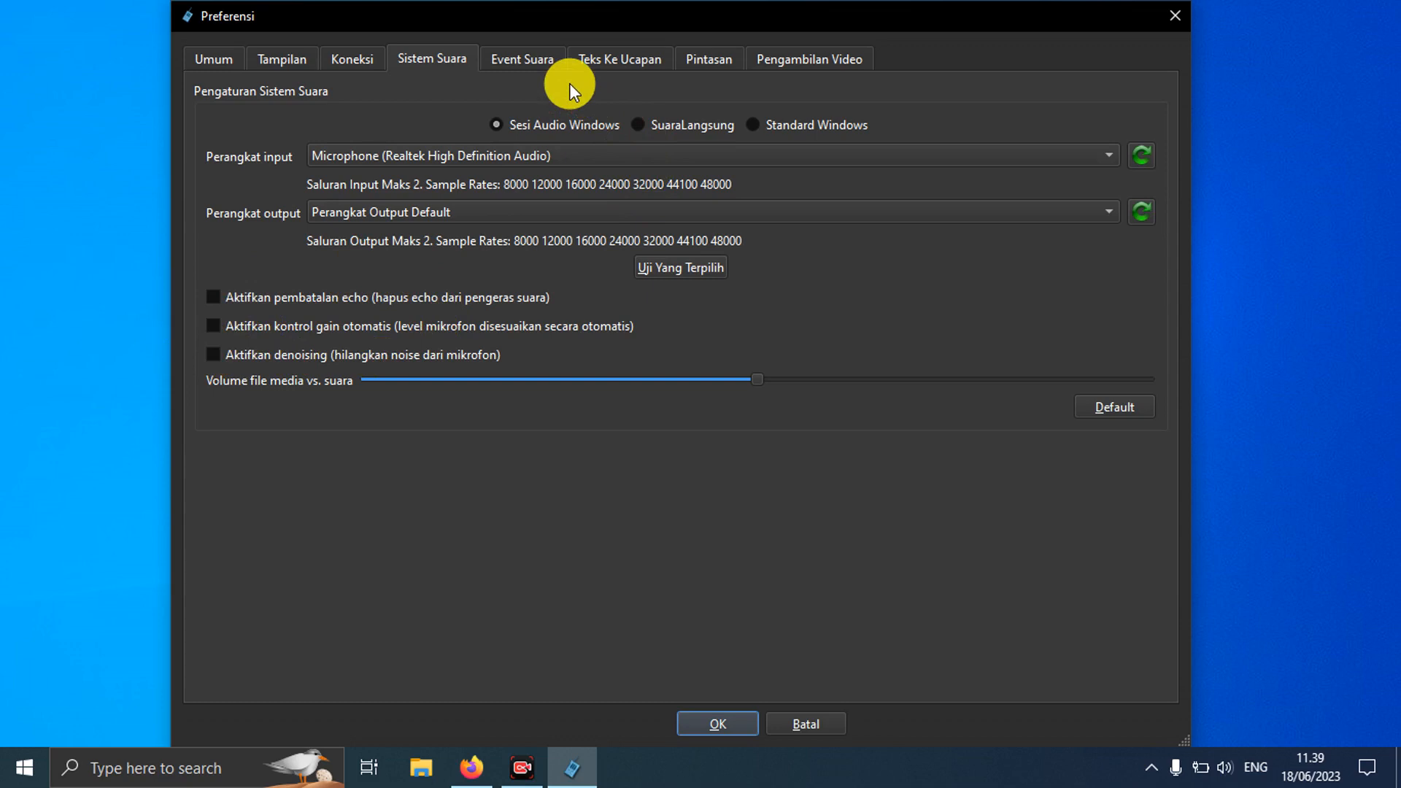
left_click(547, 60)
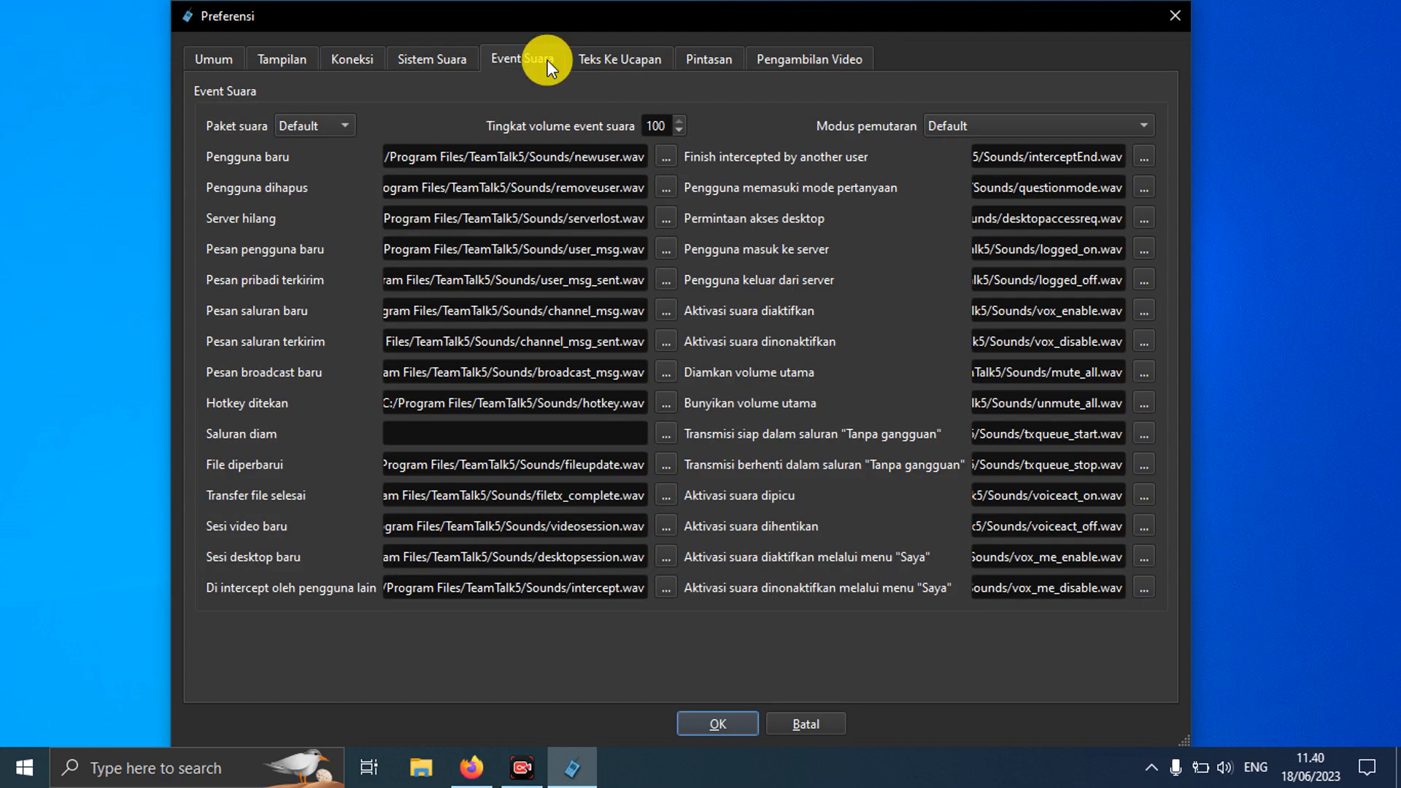
Step: Set the sound event volume to 0
left_click(668, 126)
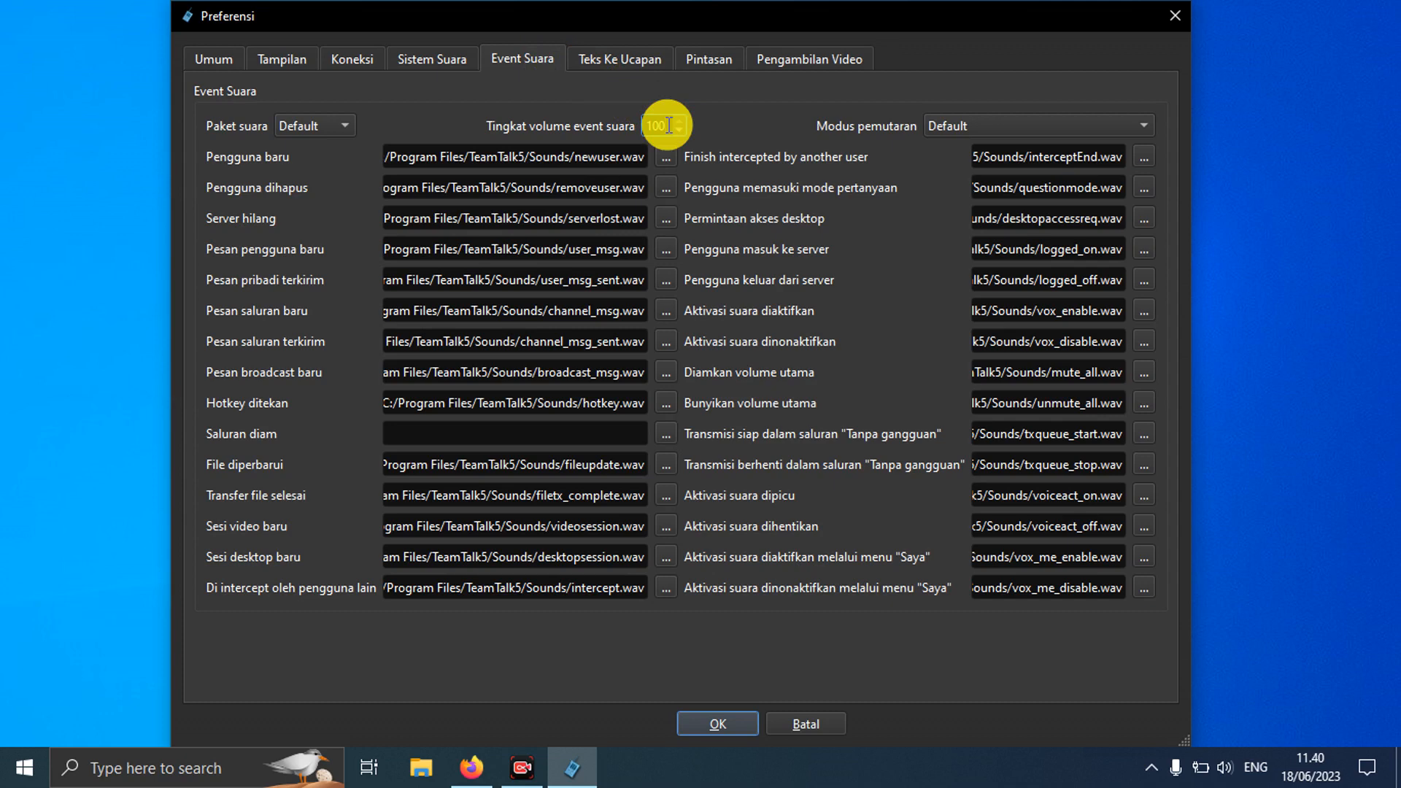
key("BackSpace")
key("BackSpace")
key("BackSpace")
type("0")
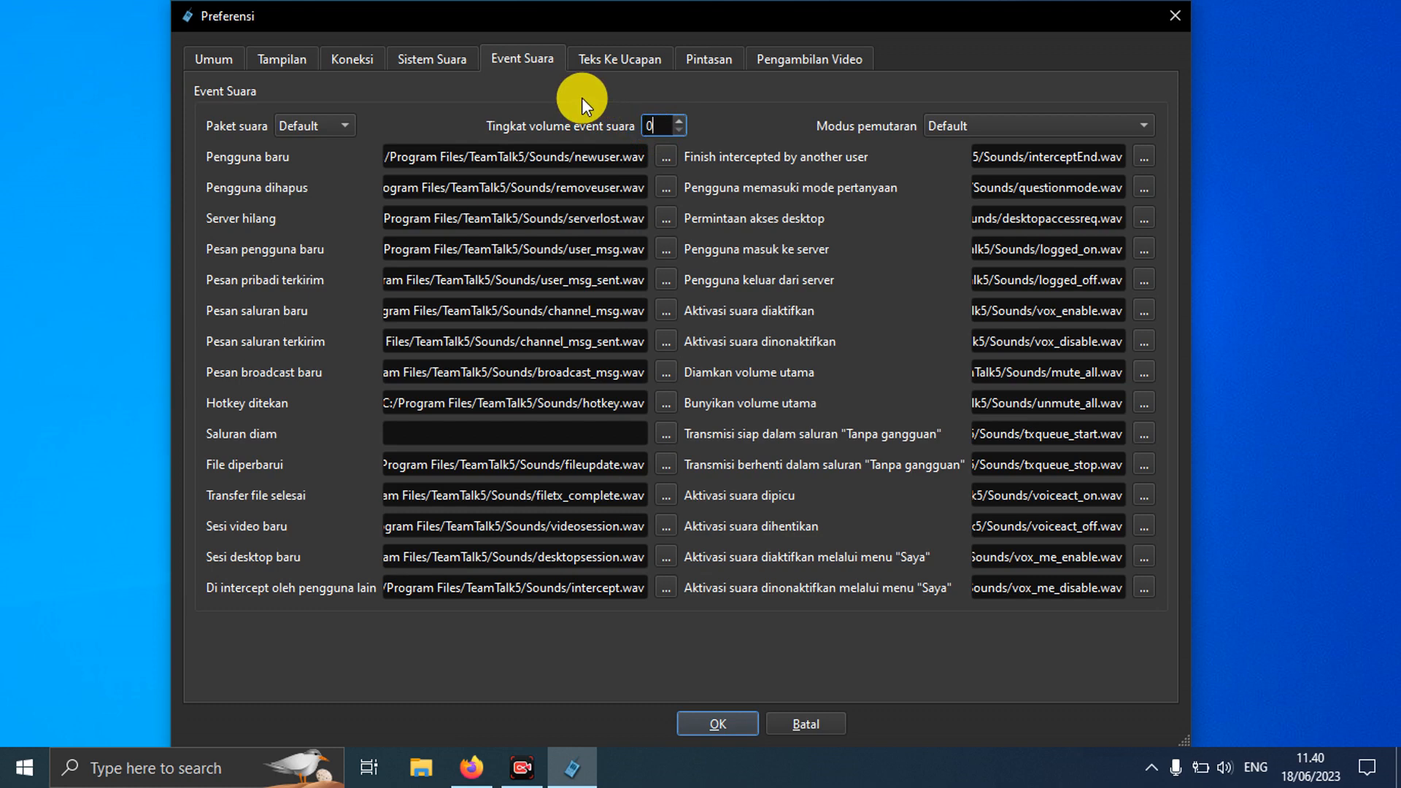
Step: Browse the text-to-speech, shortcut and video capture tabs, then return to general settings
left_click(619, 58)
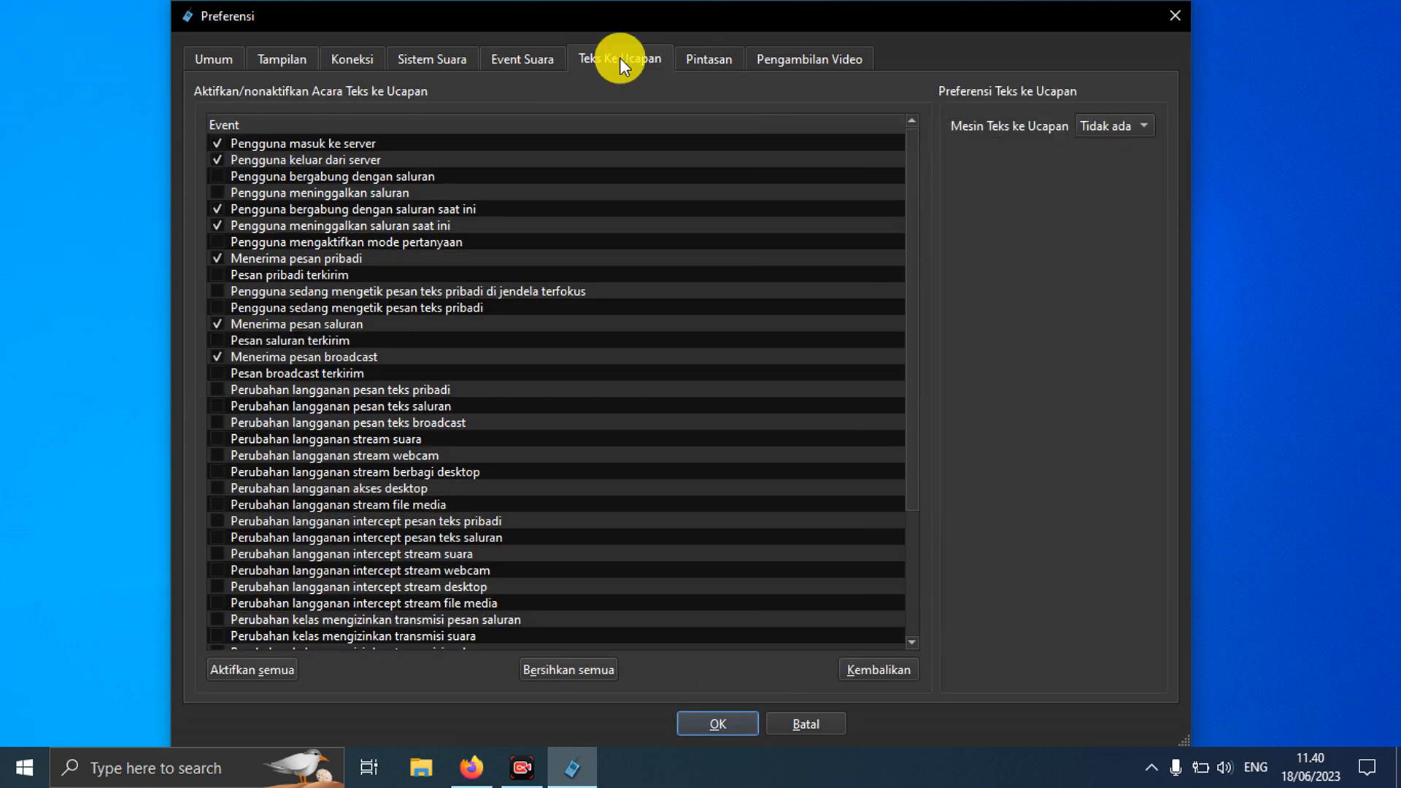
left_click(703, 61)
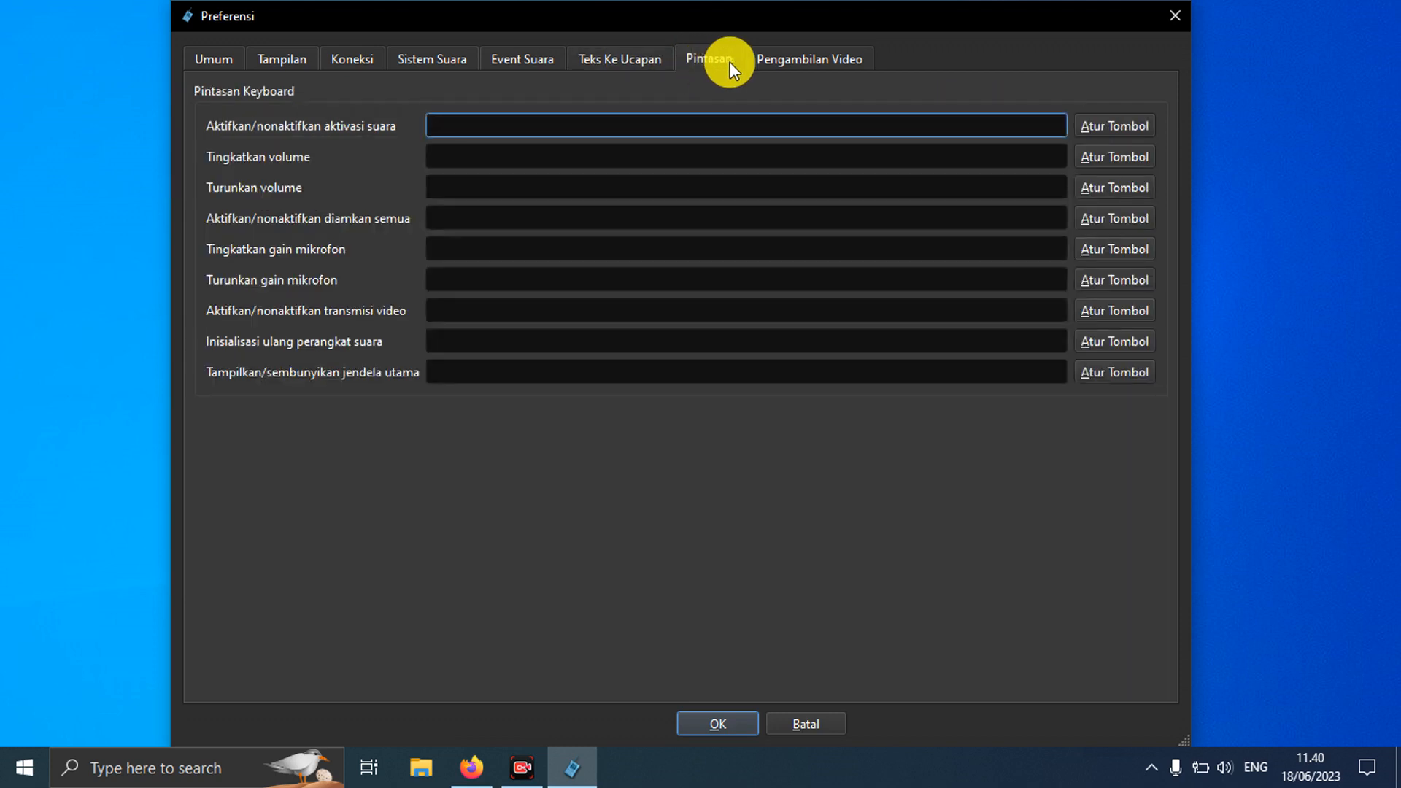
left_click(781, 68)
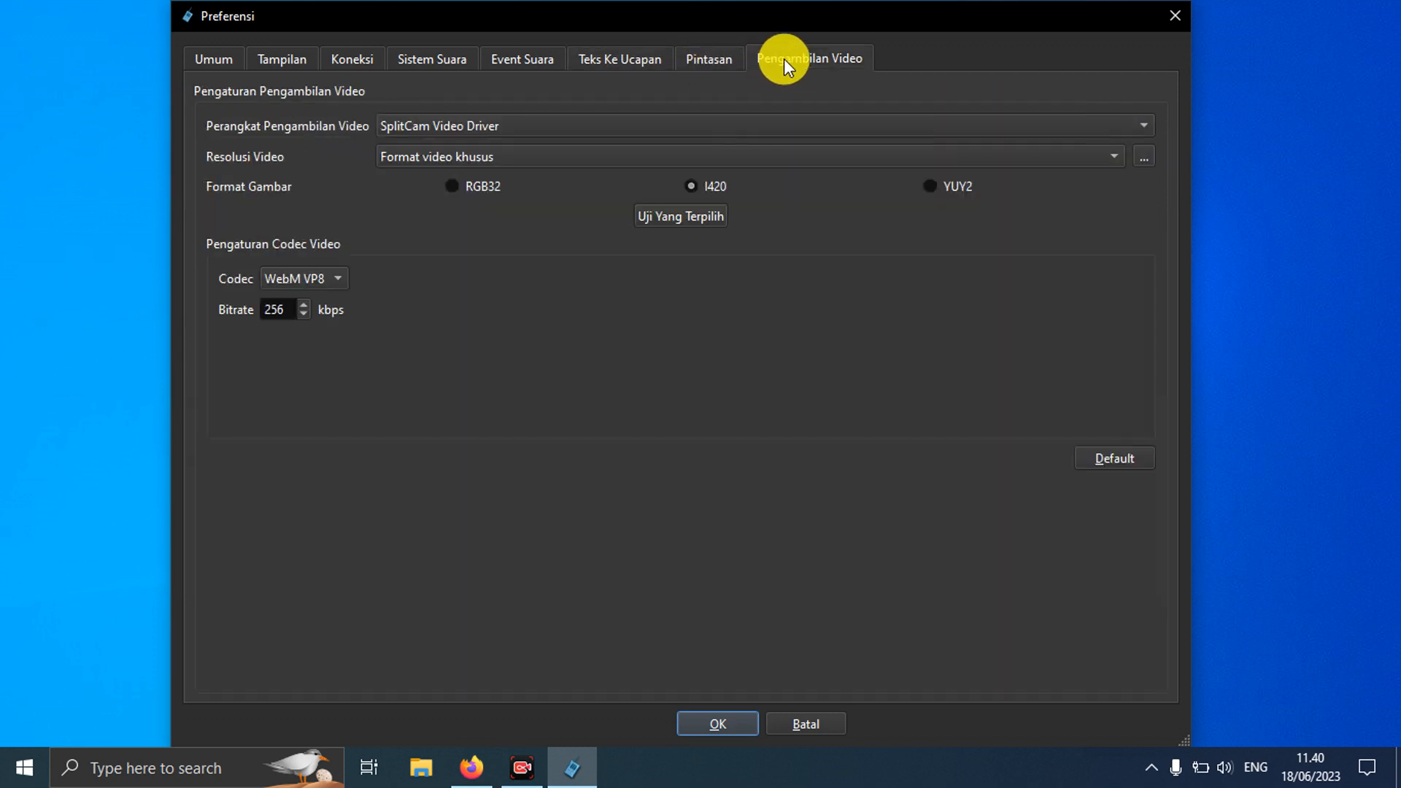
left_click(728, 58)
left_click(635, 58)
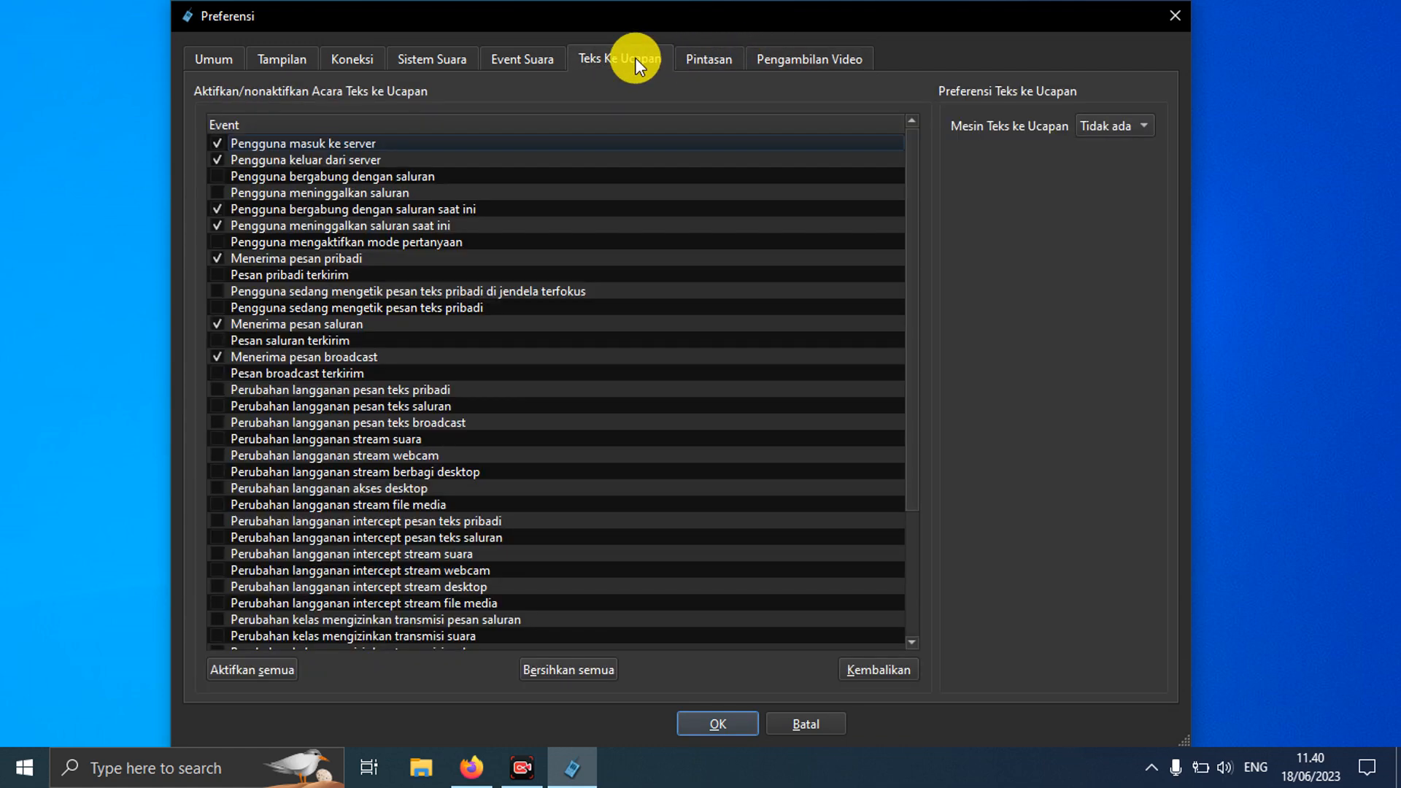
left_click(524, 59)
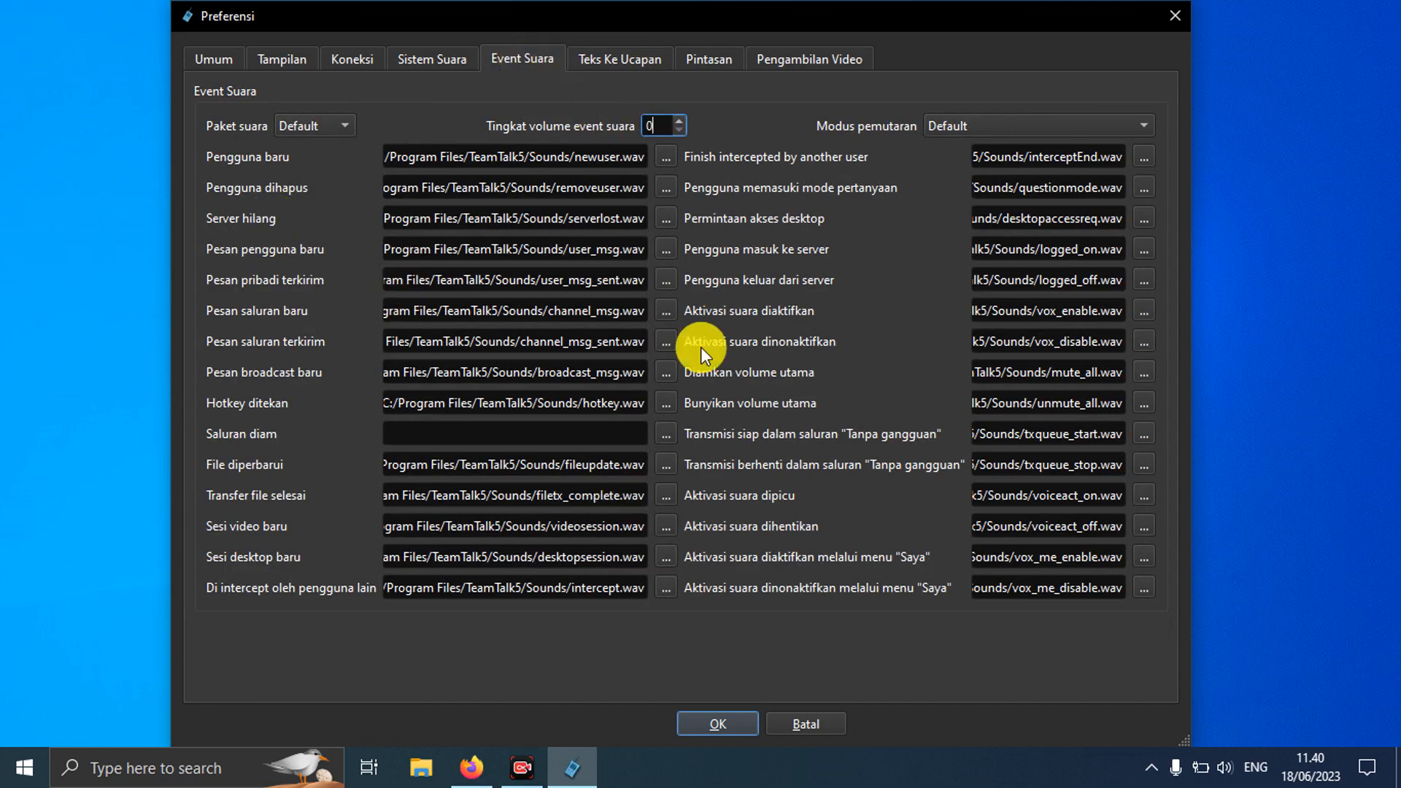
left_click(220, 64)
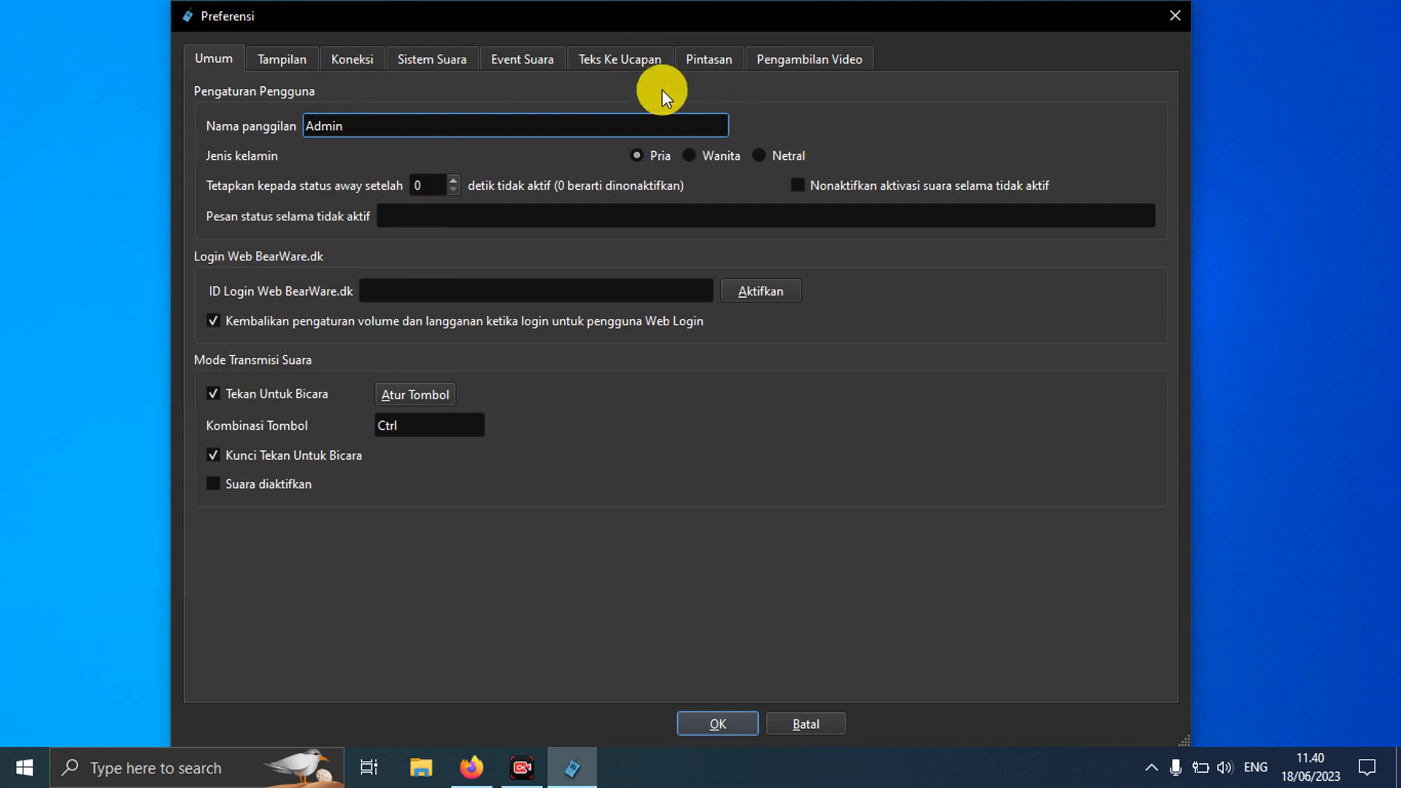
Step: Confirm the Realtek microphone stays the input device and return to sound events
left_click(448, 58)
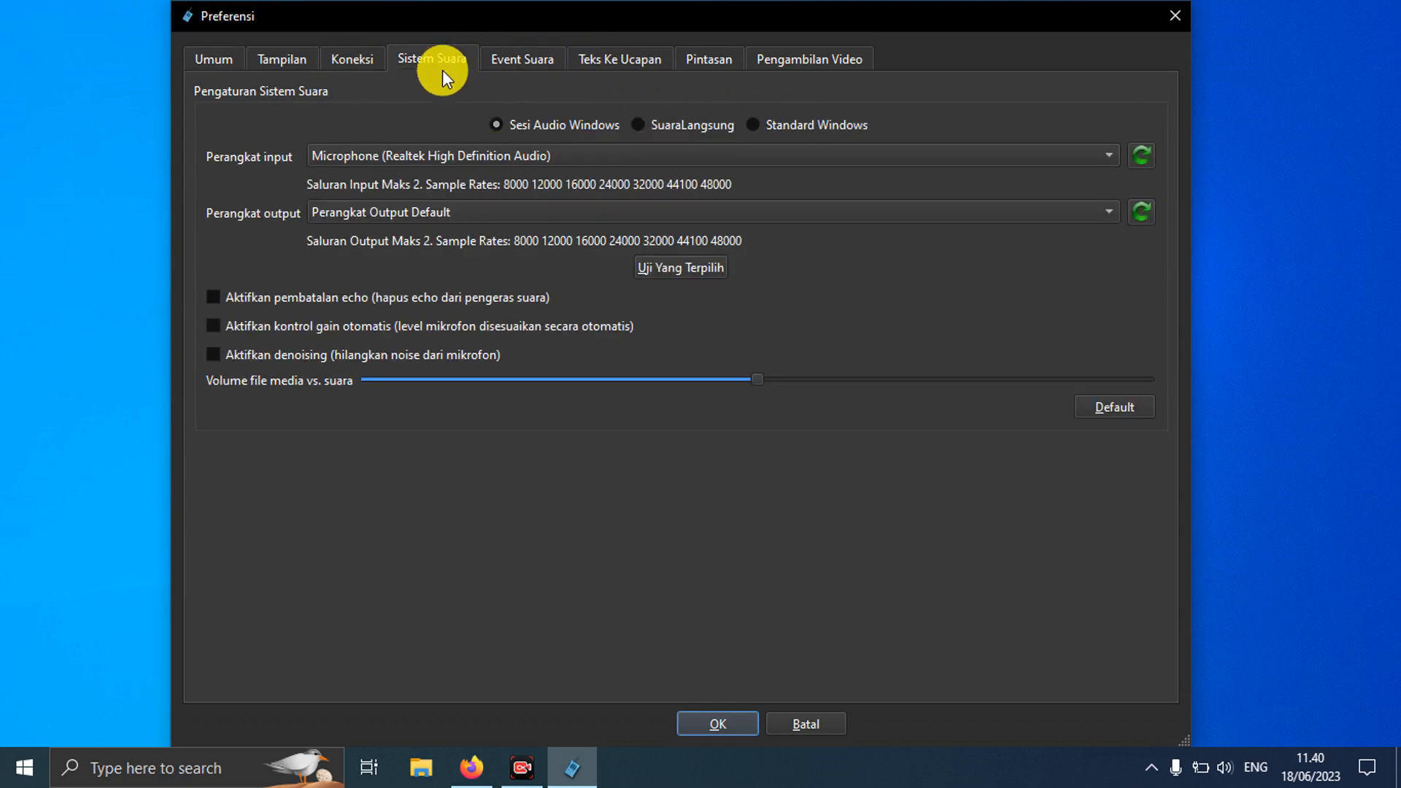
left_click(426, 156)
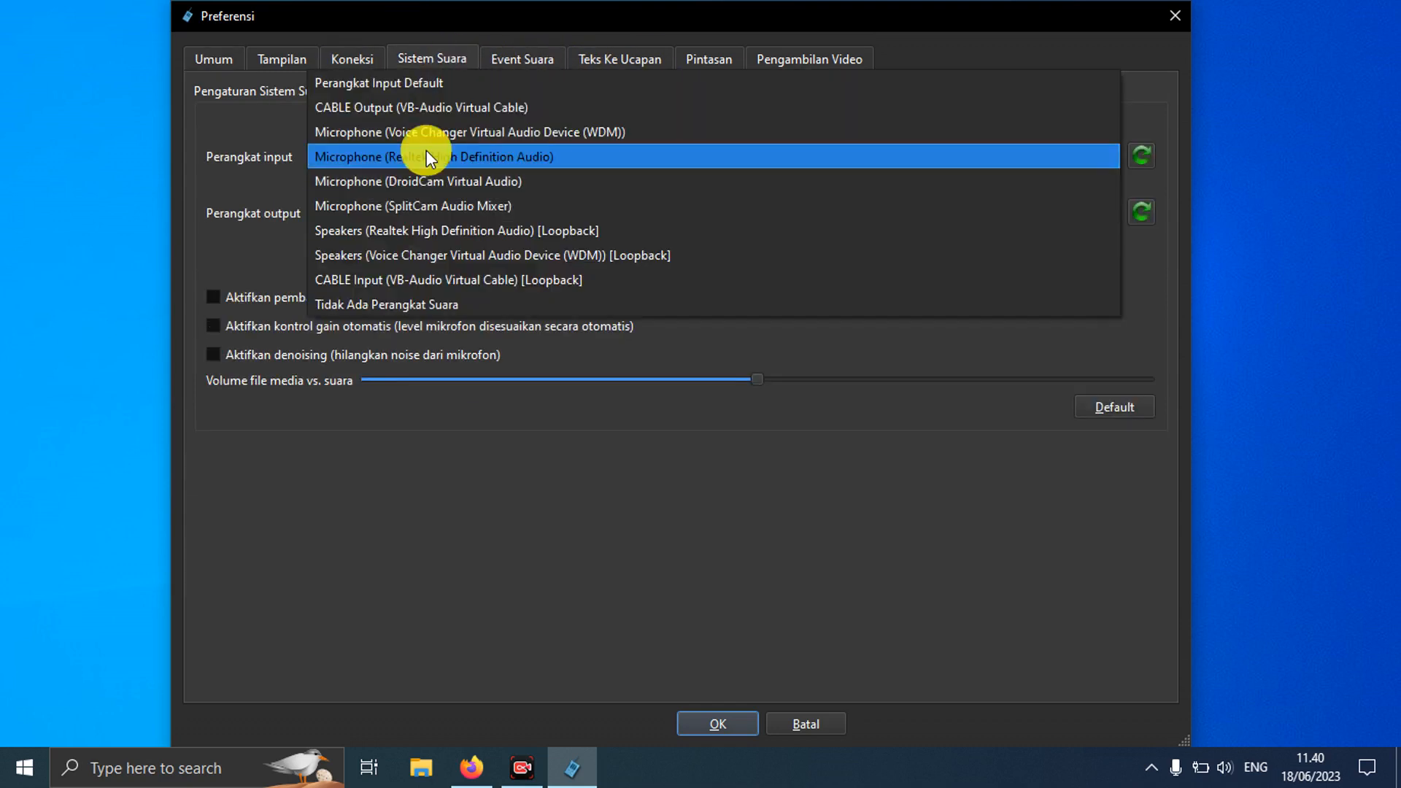
left_click(426, 155)
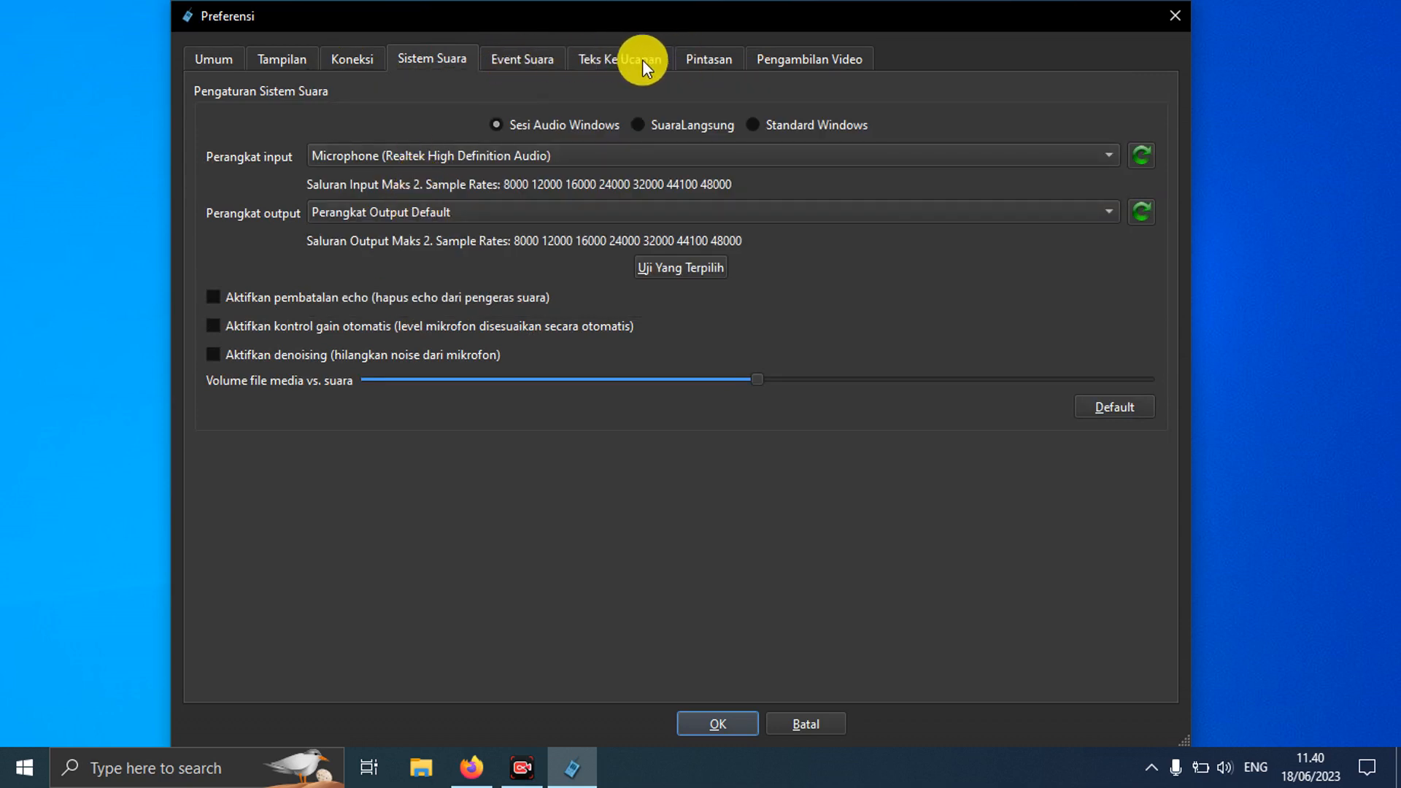
left_click(550, 59)
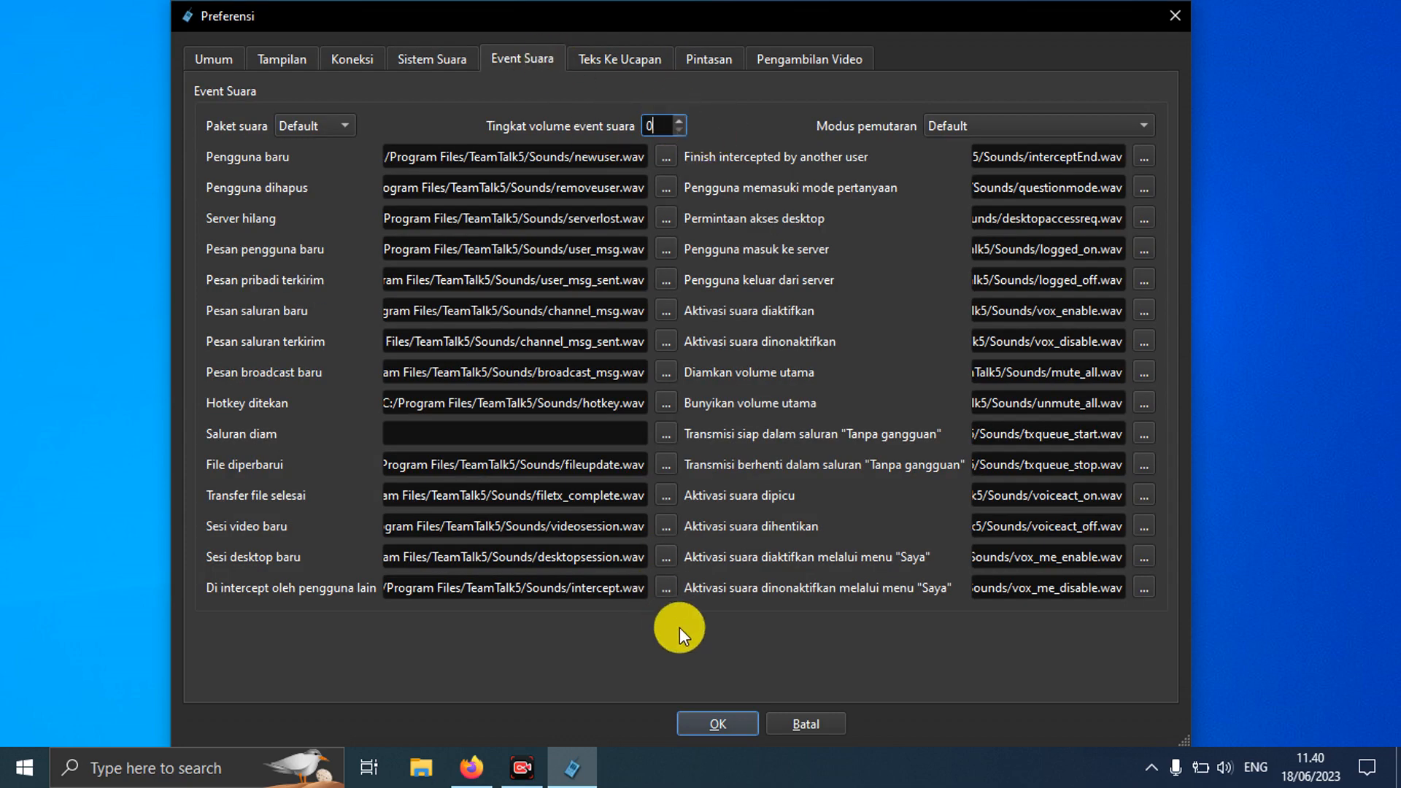
Step: Save and close the preferences, then toggle push-to-talk off and back on
left_click(716, 722)
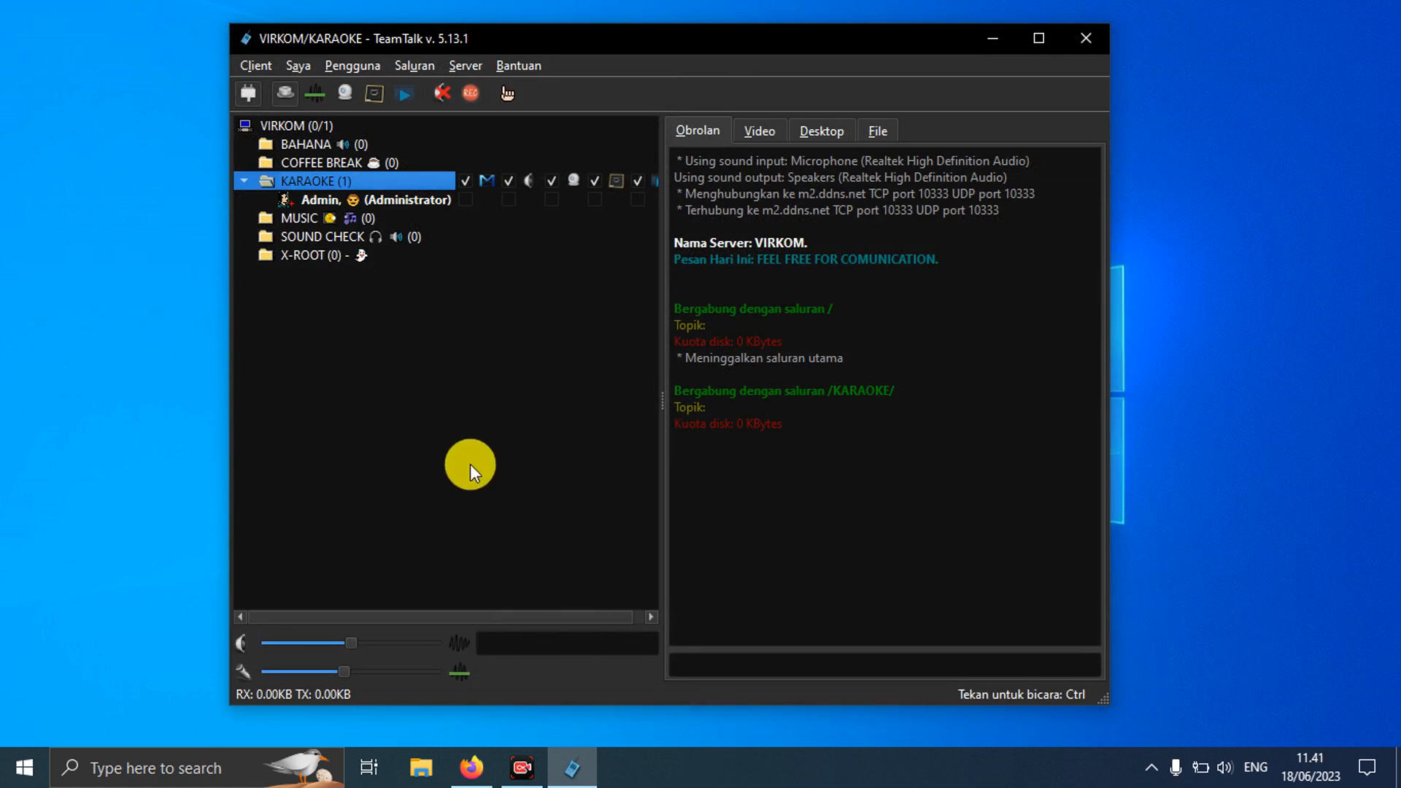
left_click(283, 94)
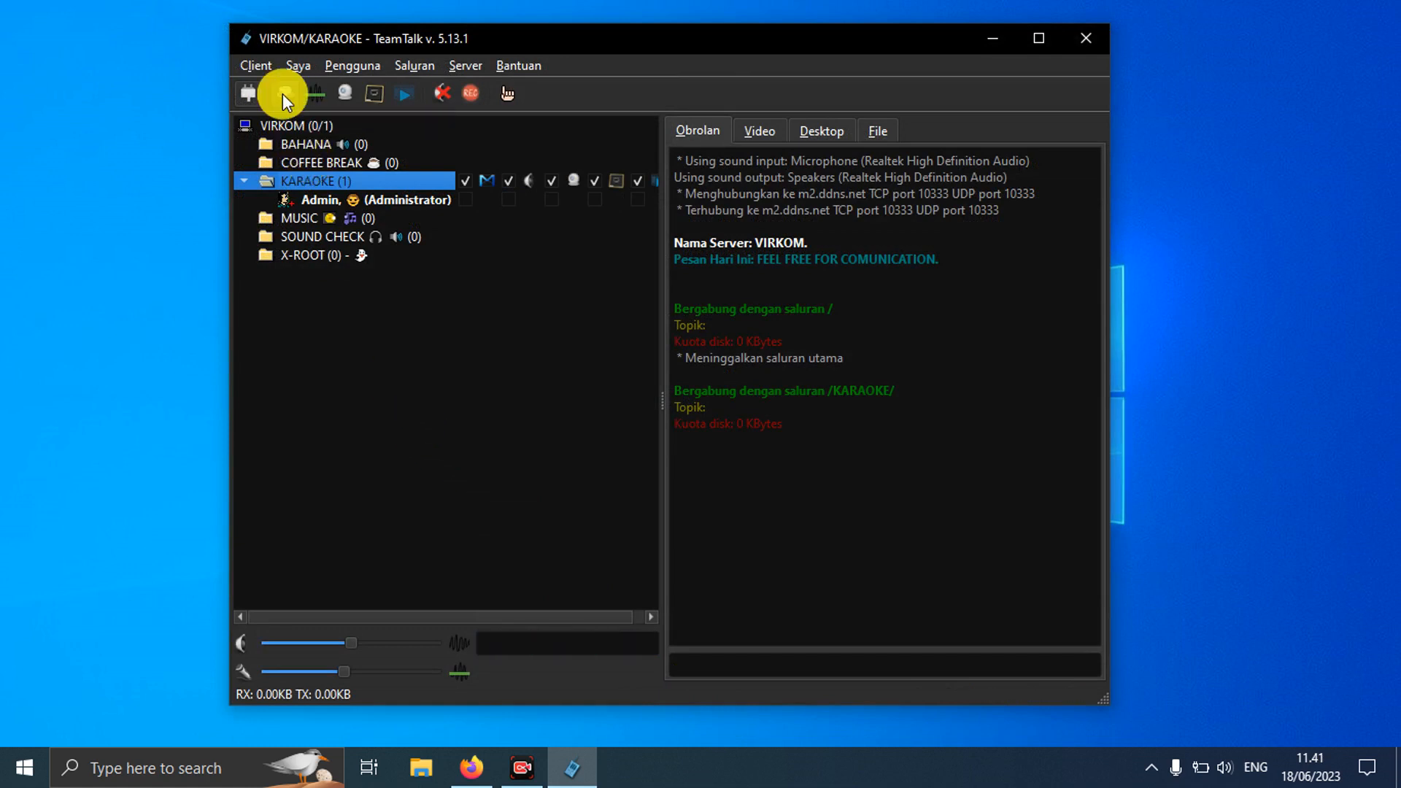
left_click_drag(545, 41, 521, 23)
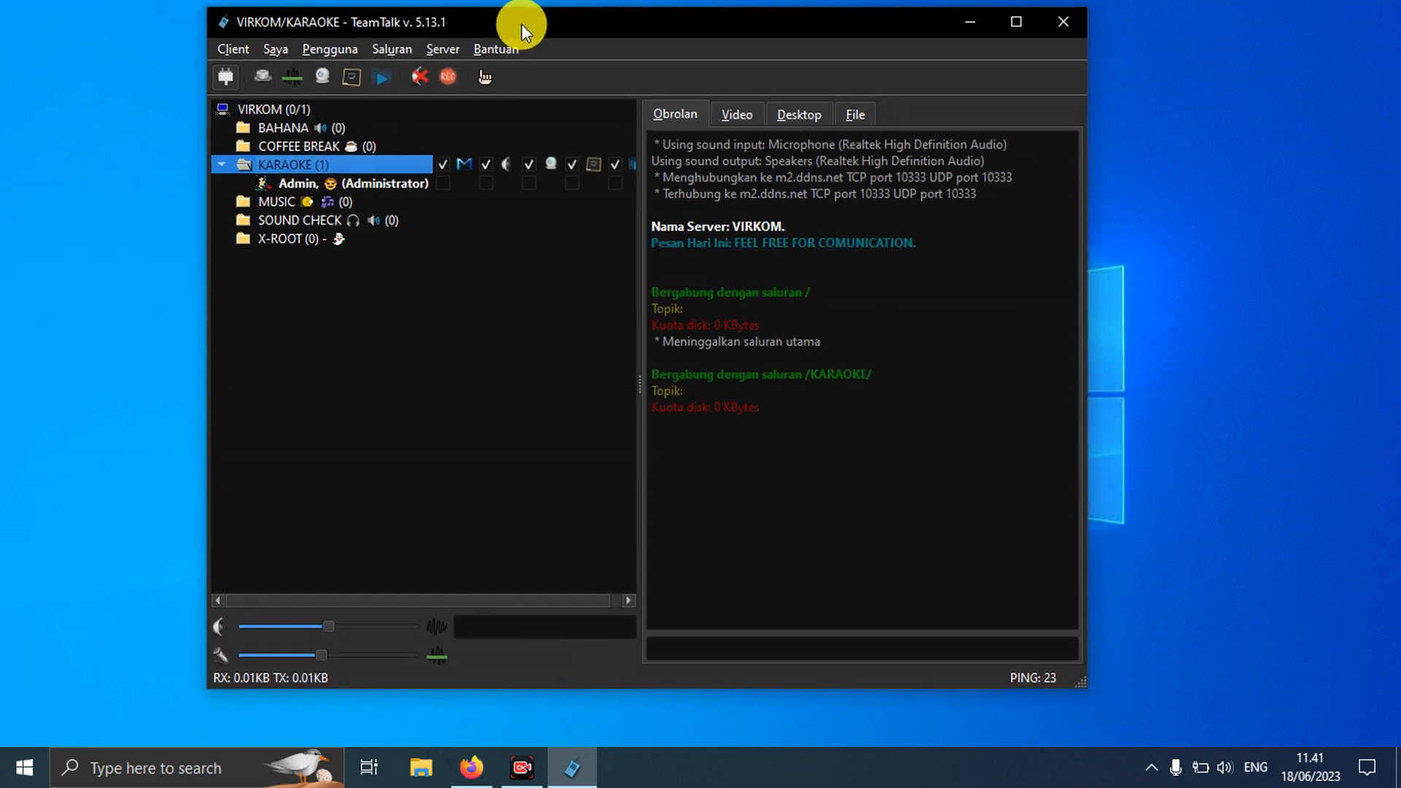
left_click(264, 78)
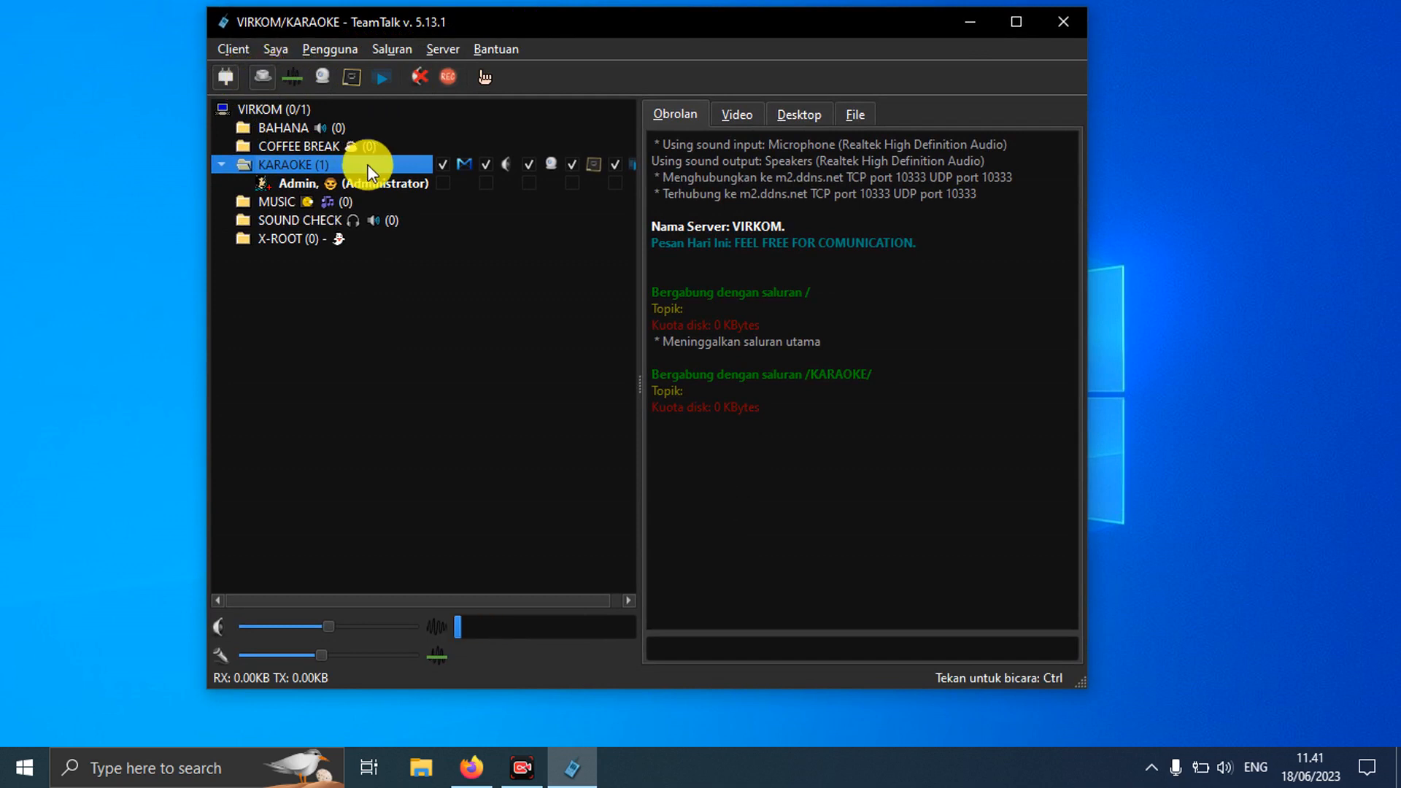
Step: Talk into the KARAOKE channel with Ctrl, then enable voice-activated transmission
left_click(509, 288)
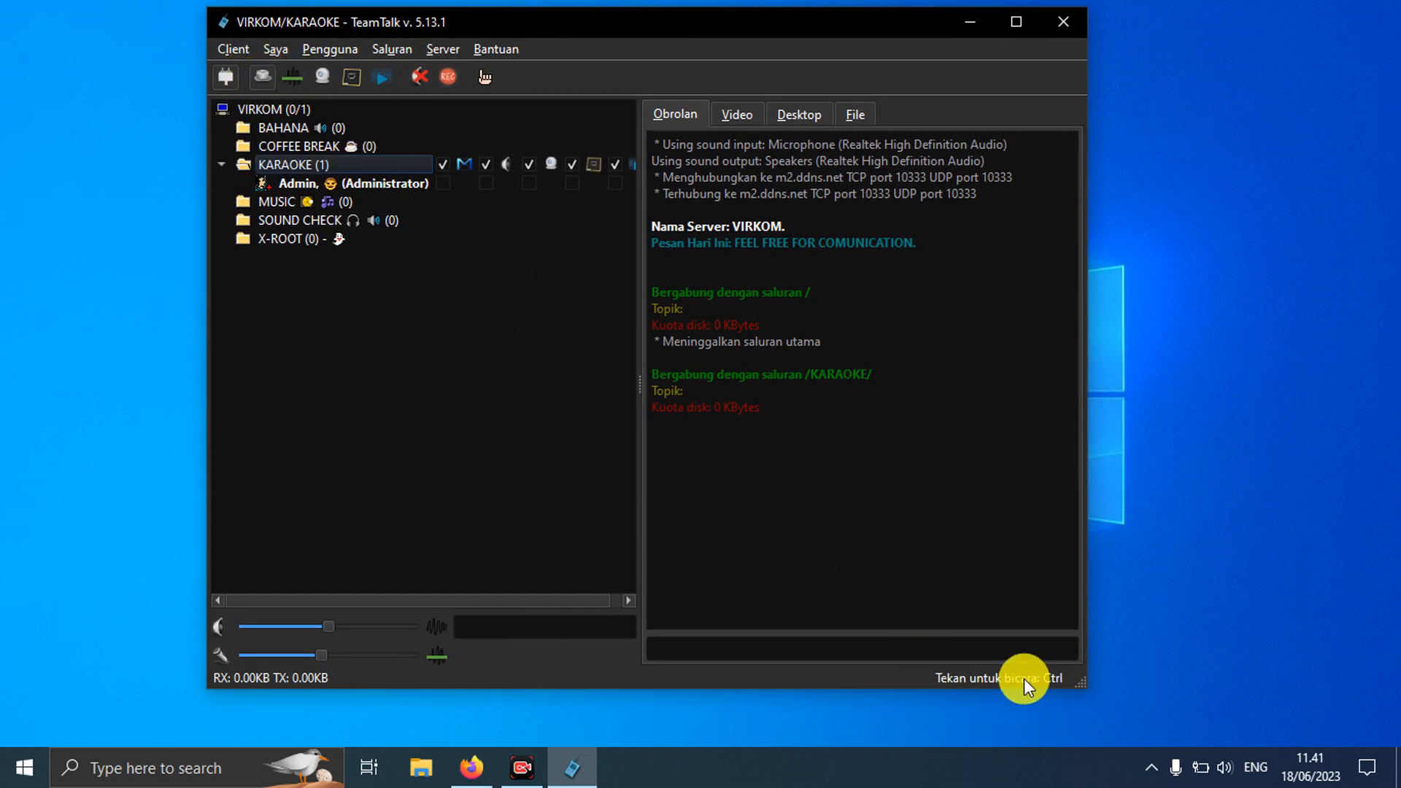
key("ctrl")
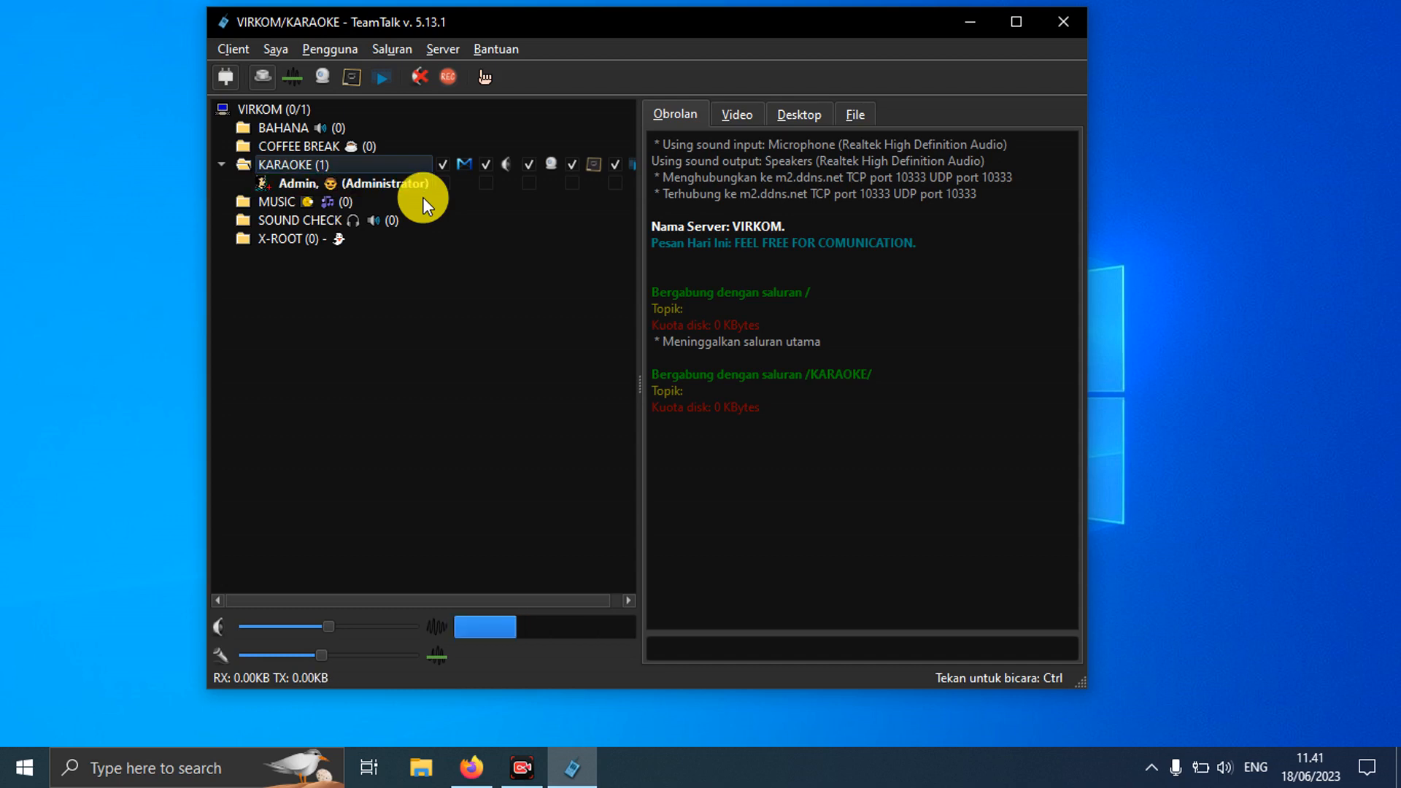
left_click(292, 80)
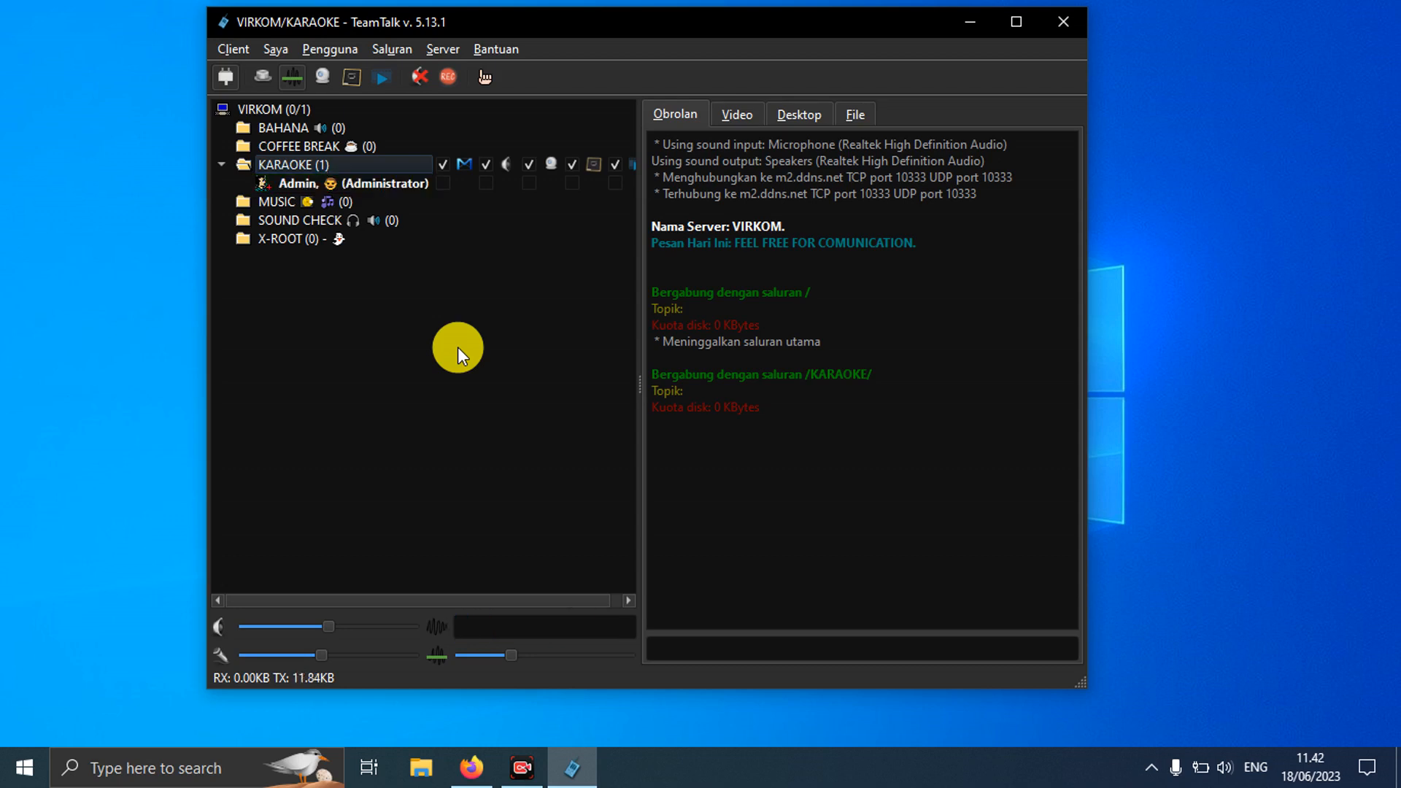
Step: Switch from push-to-talk to voice activation, then toggle Admin's question mode on and off
left_click(268, 73)
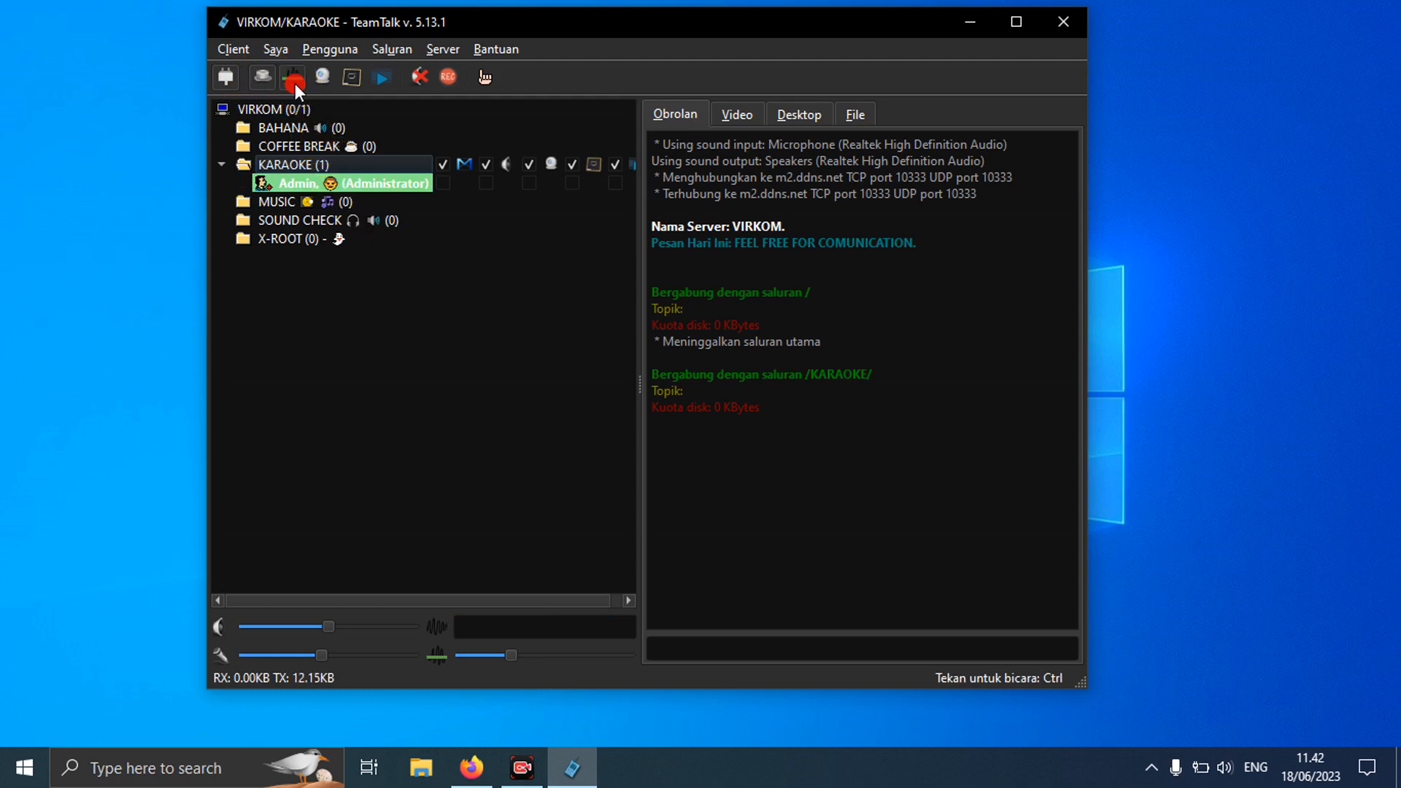
left_click(295, 83)
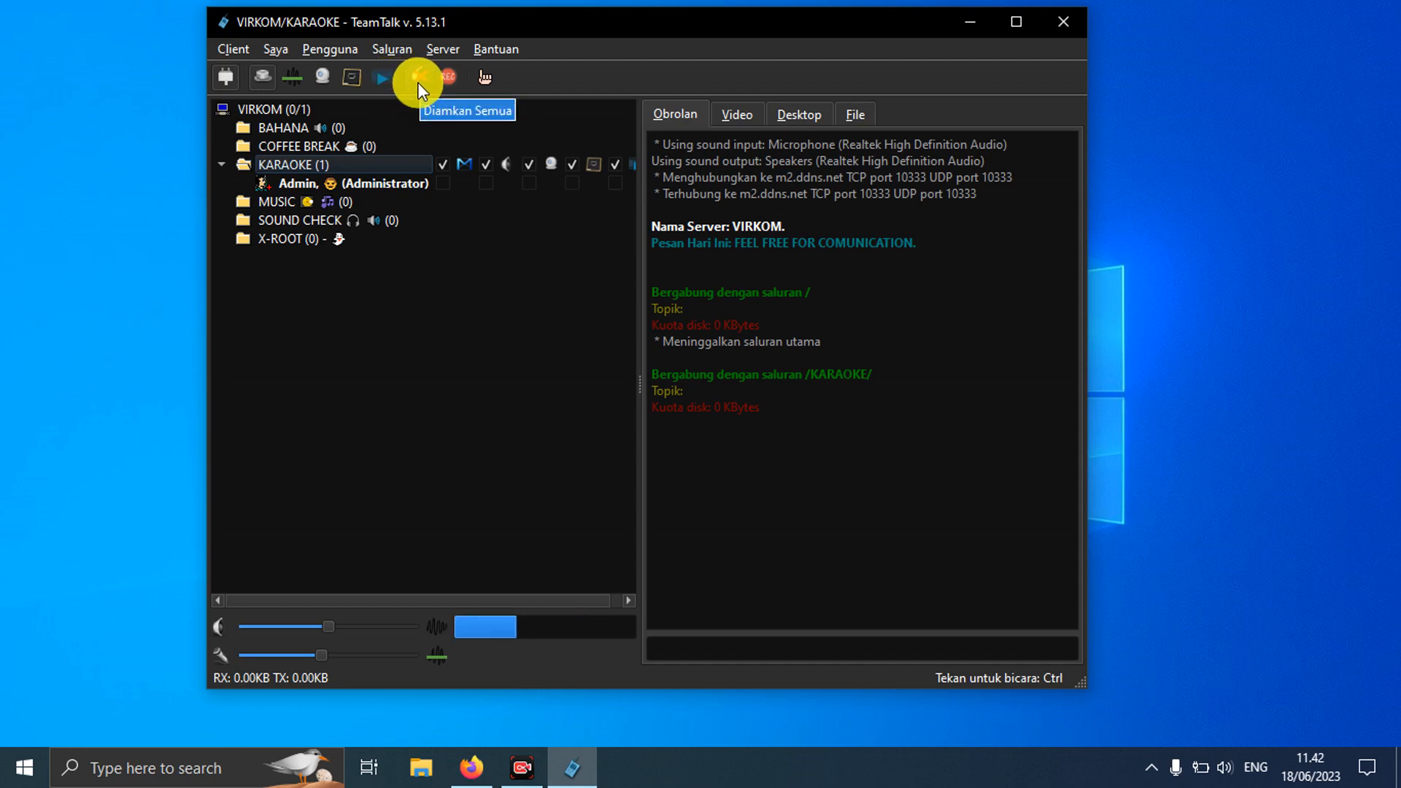
left_click(487, 80)
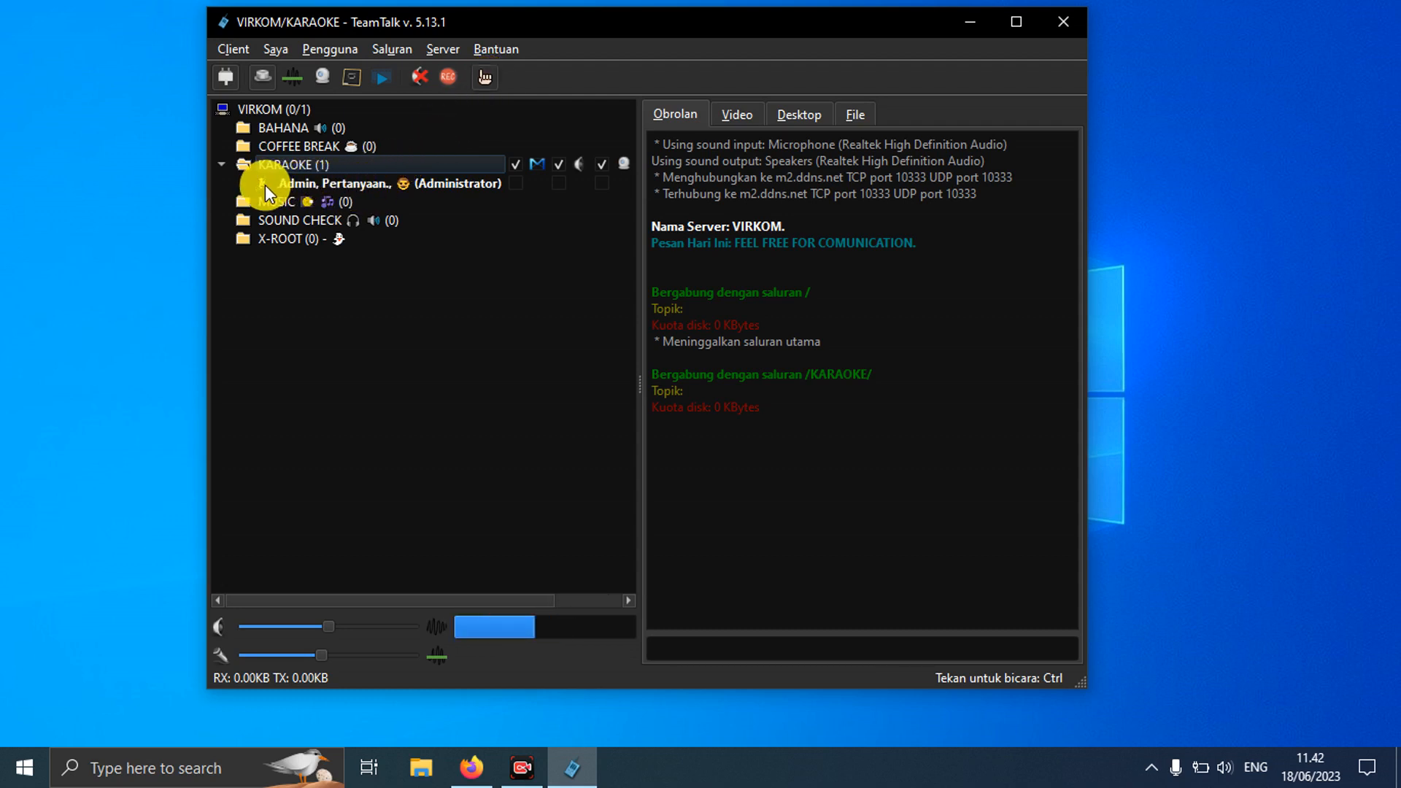
left_click(487, 78)
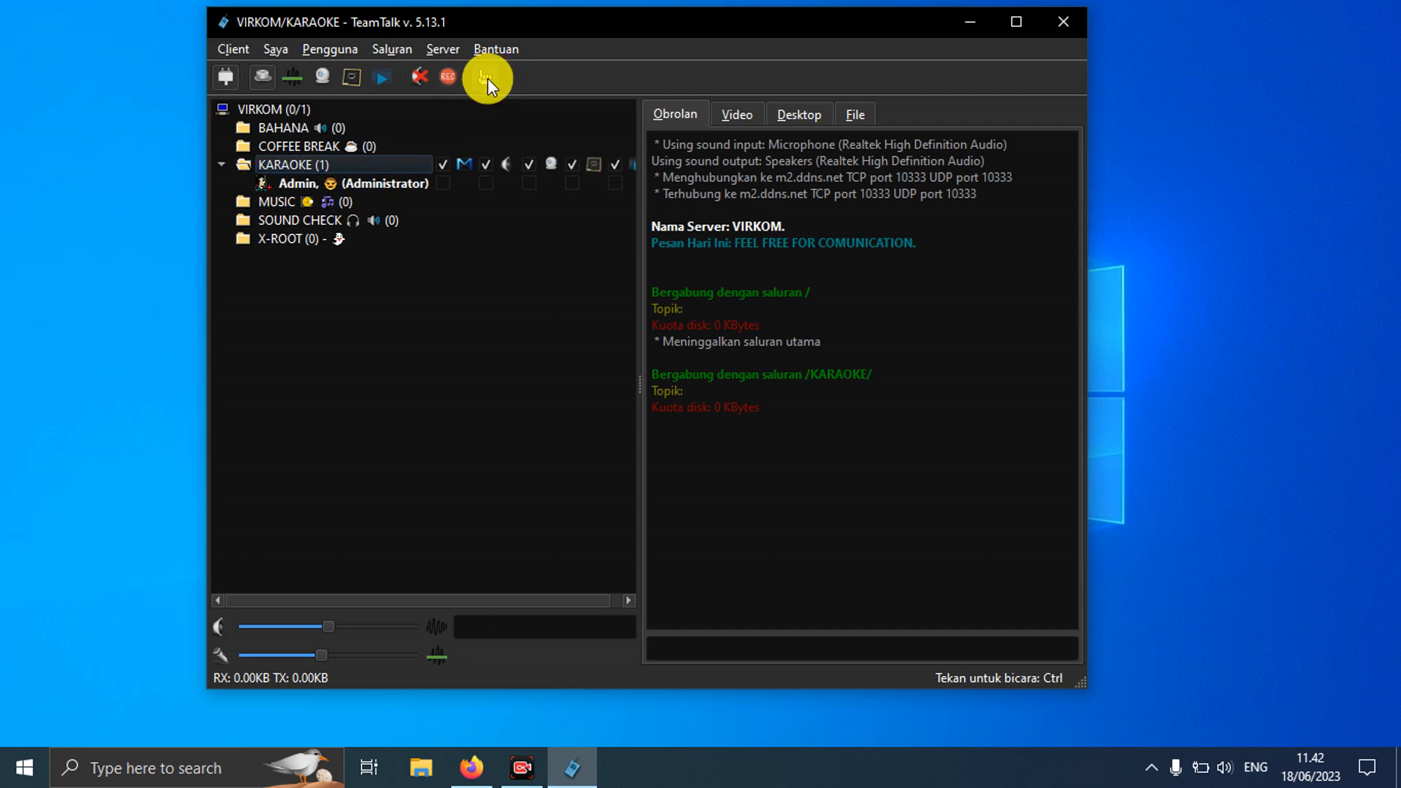
Step: Change the nickname to Aku through Saya > Ganti Nama Panggilan
left_click(277, 50)
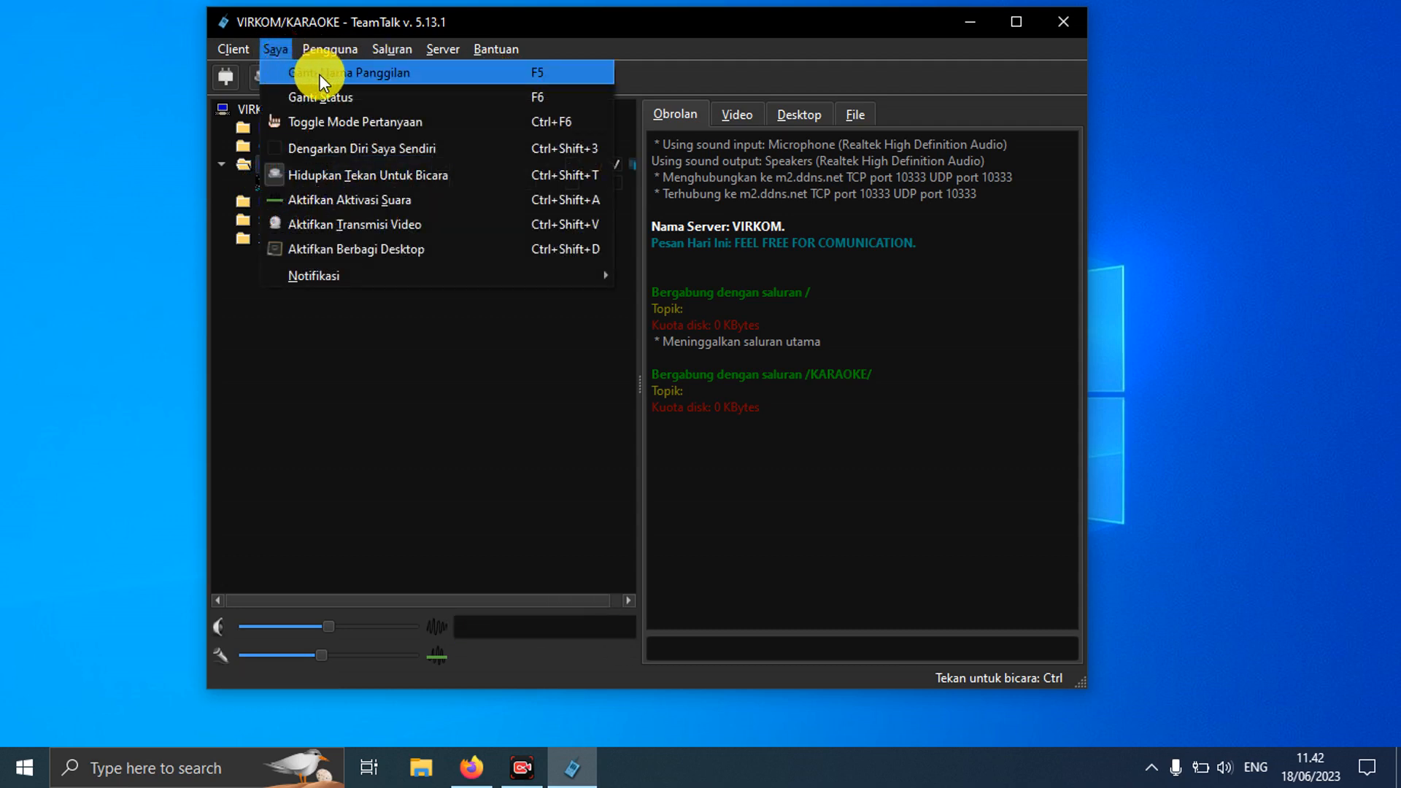
left_click(411, 76)
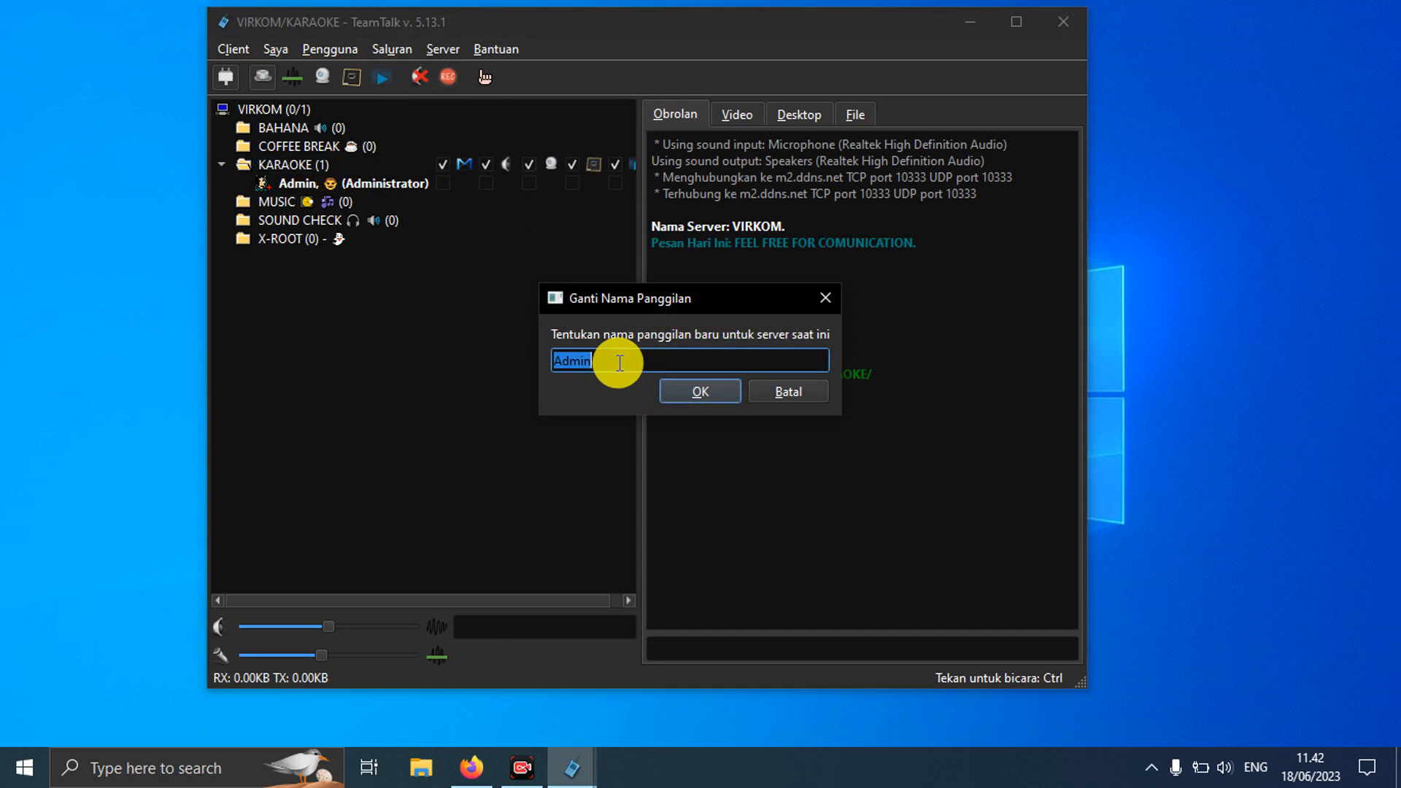
type("Aku")
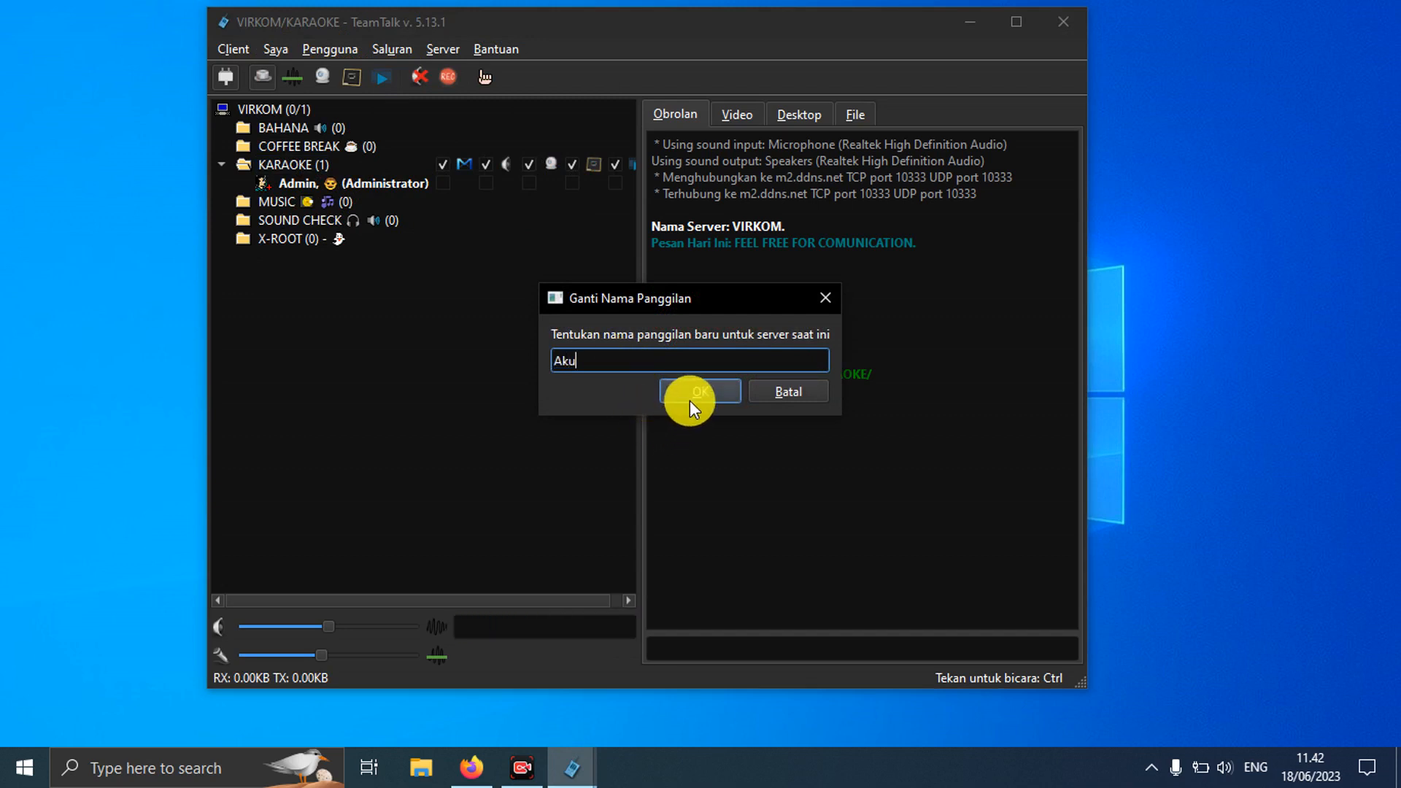
left_click(690, 399)
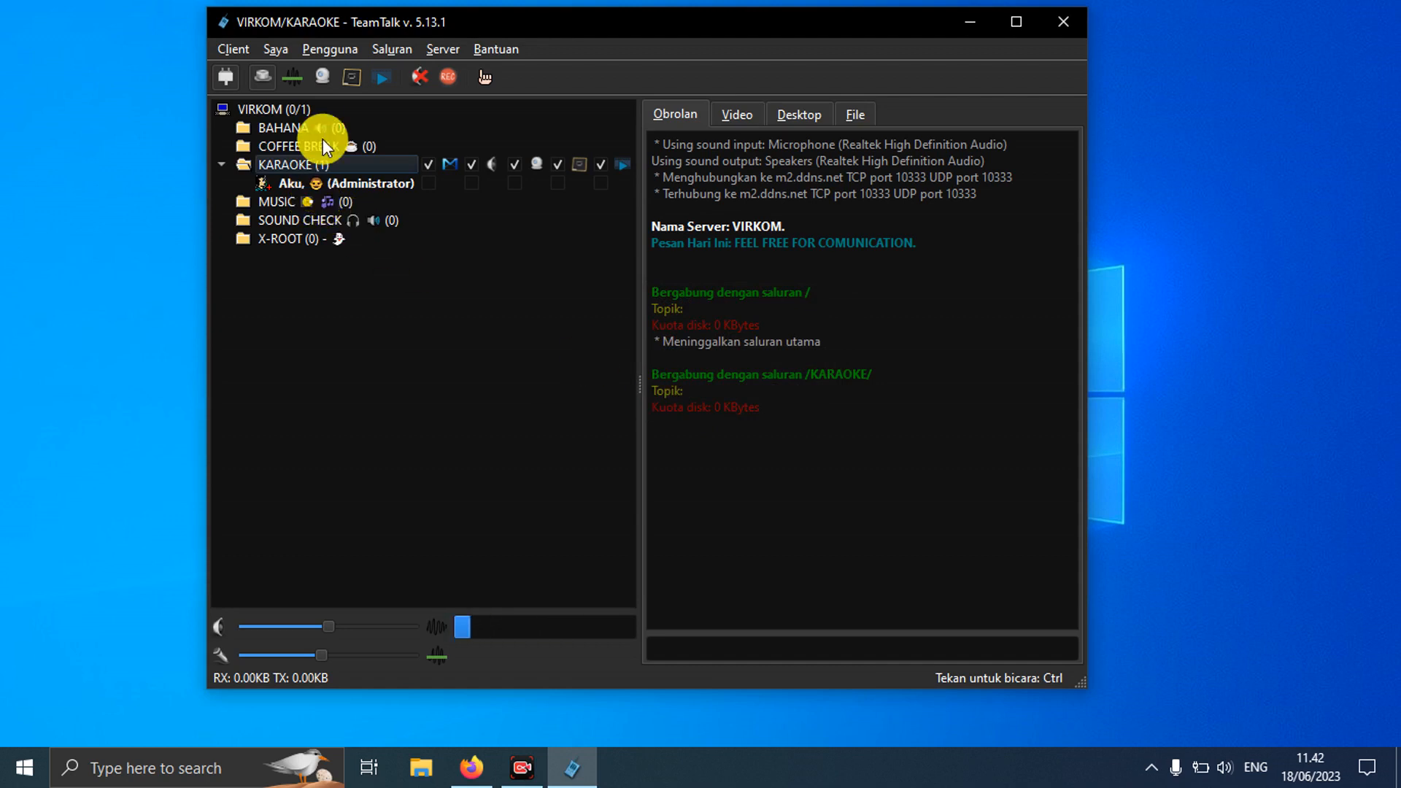
Step: Change the nickname back to Admin
left_click(290, 49)
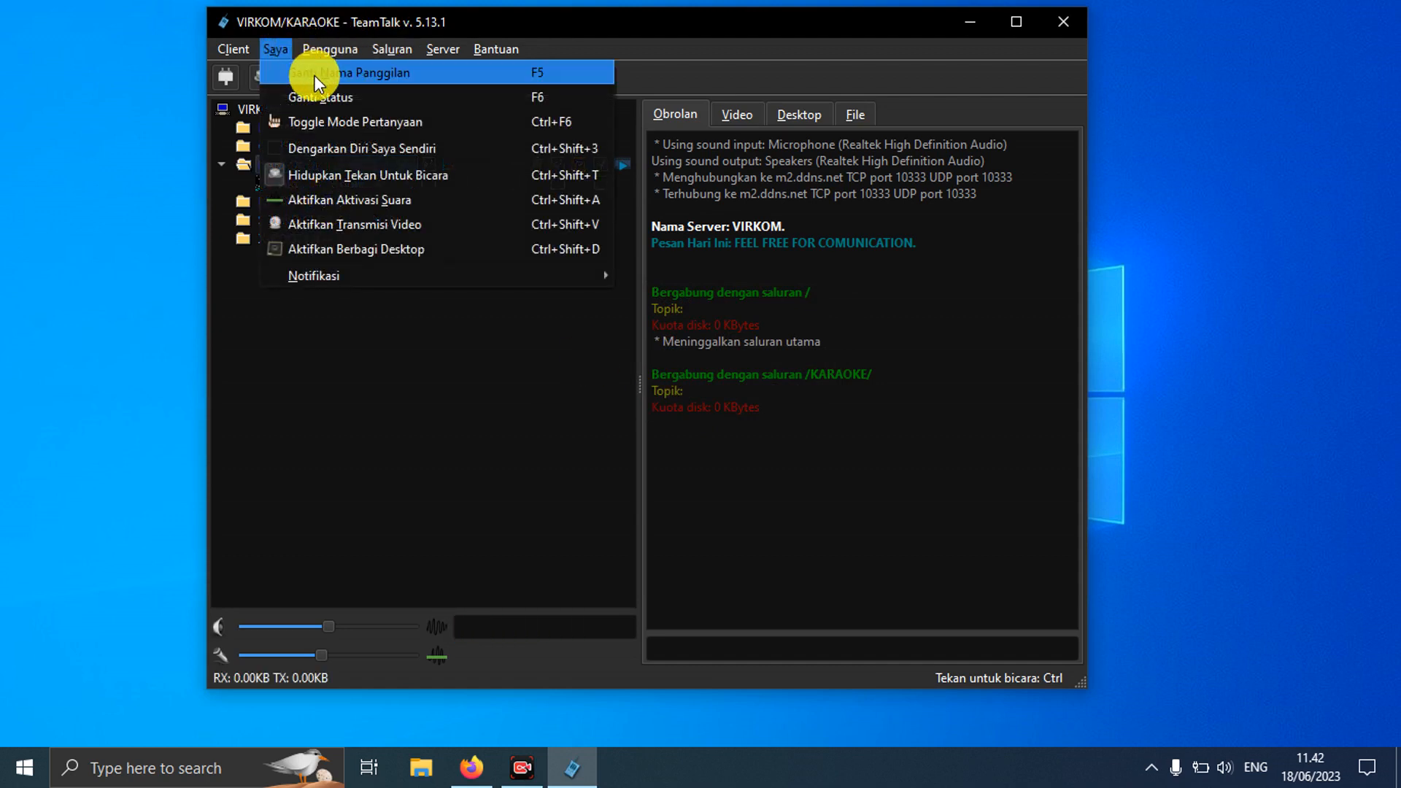
left_click(314, 70)
type("Admin")
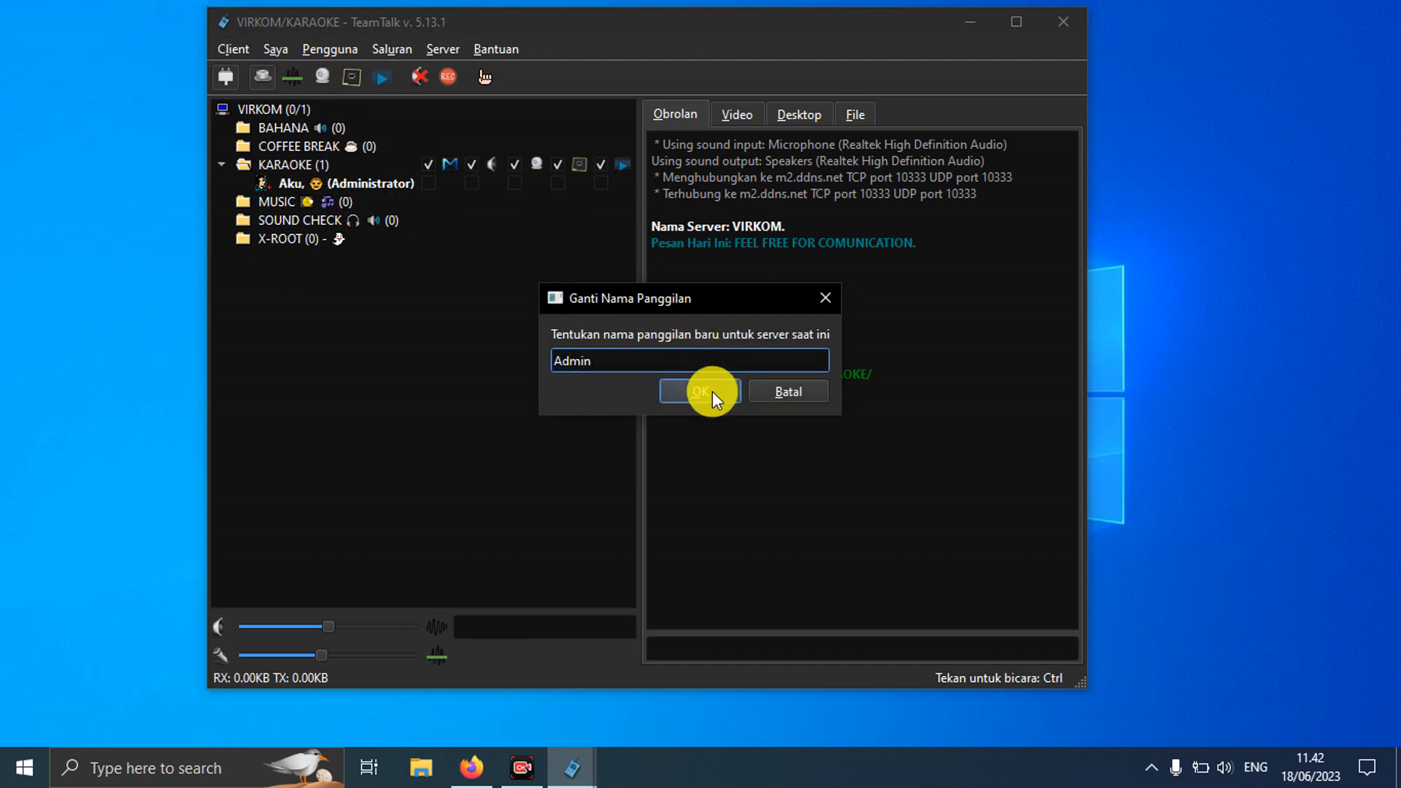
left_click(713, 391)
left_click(283, 51)
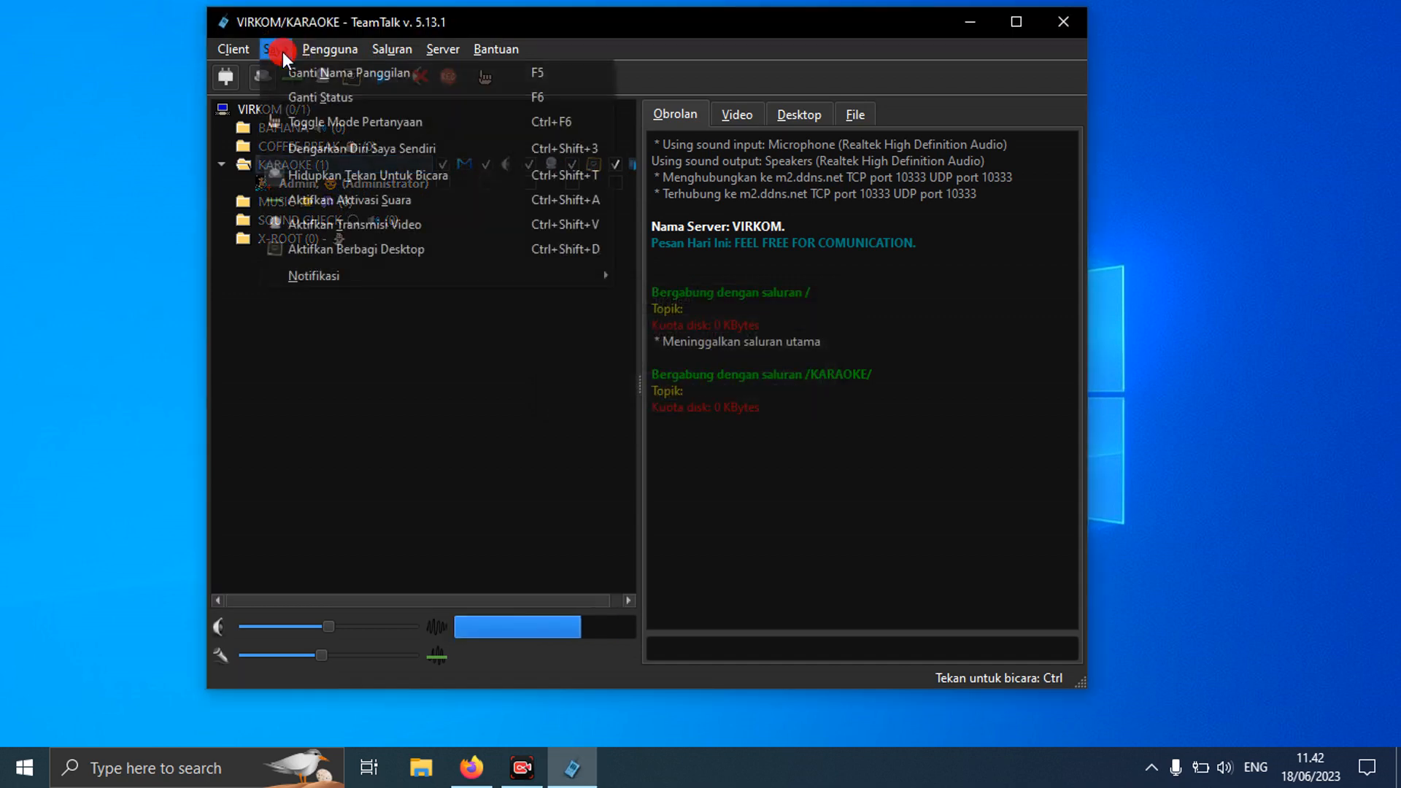
Step: Set Admin's status message to 'sedang ON' through Ganti Status
left_click(290, 91)
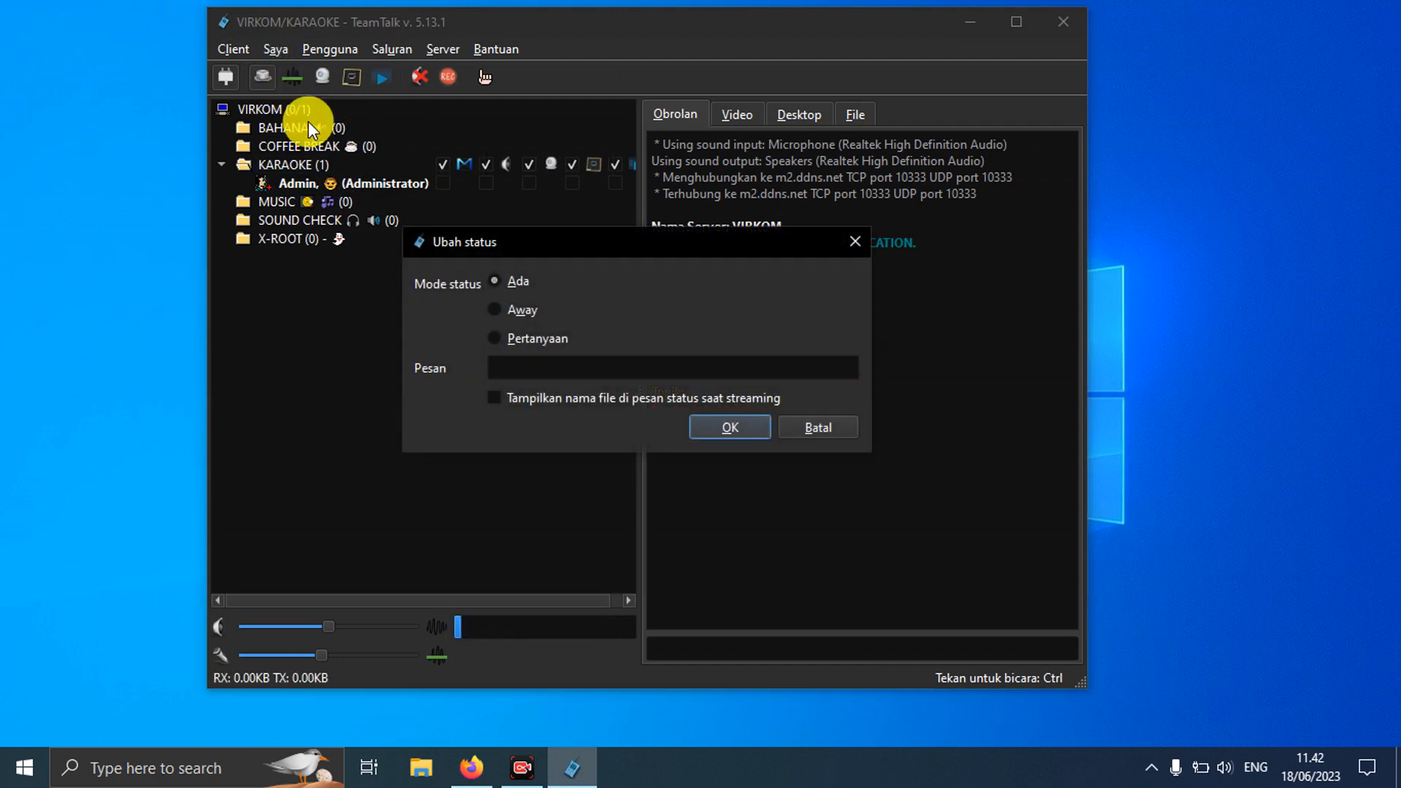
left_click(527, 363)
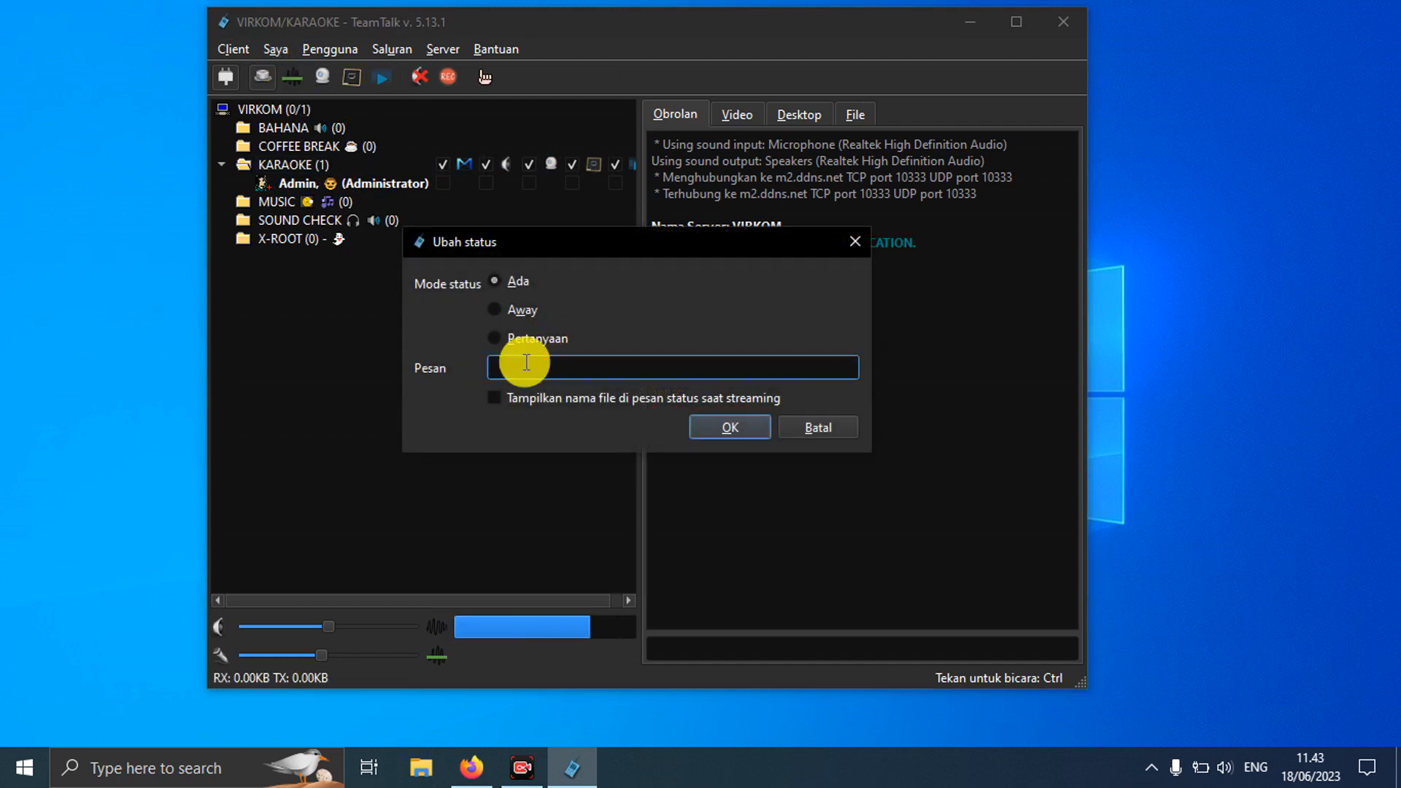
type("sedang ON")
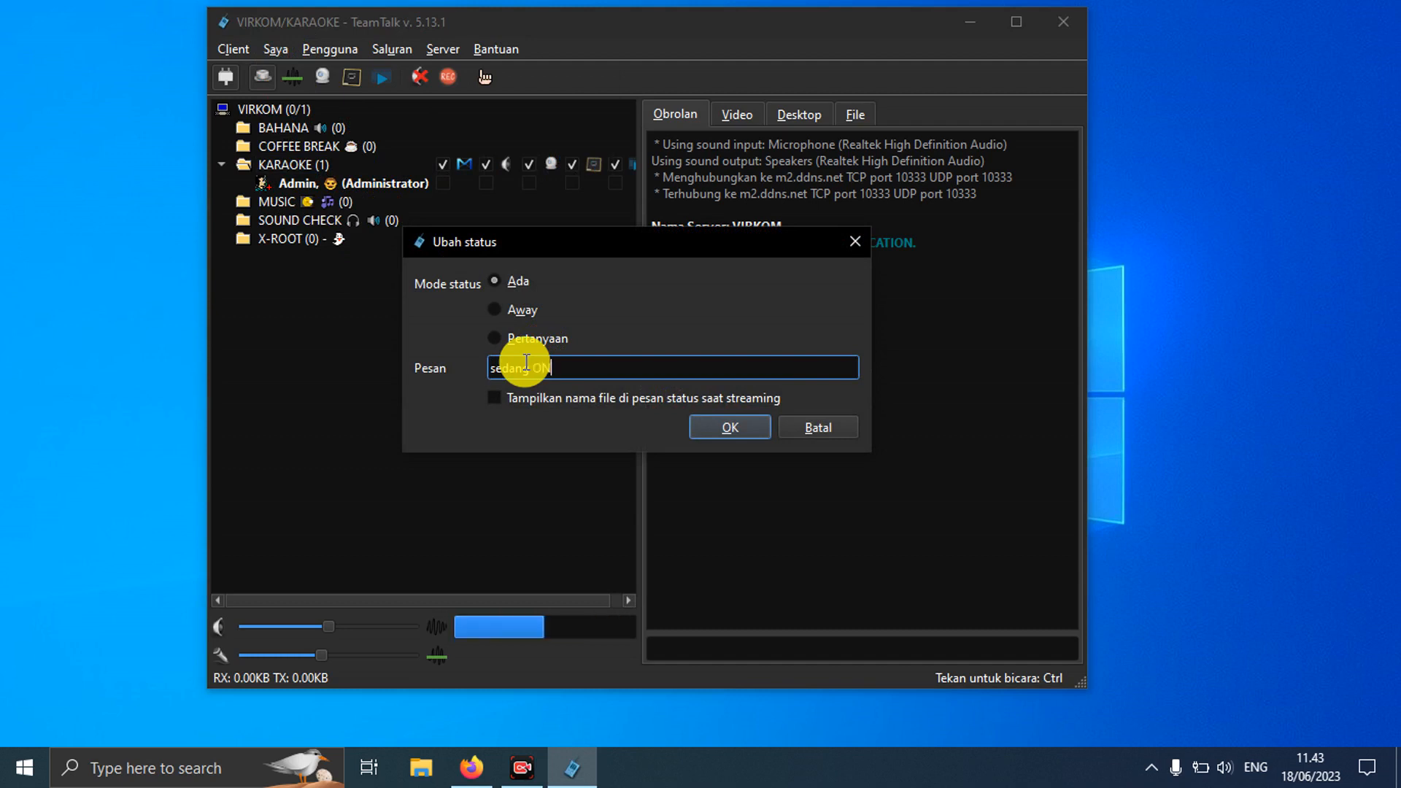
left_click(703, 421)
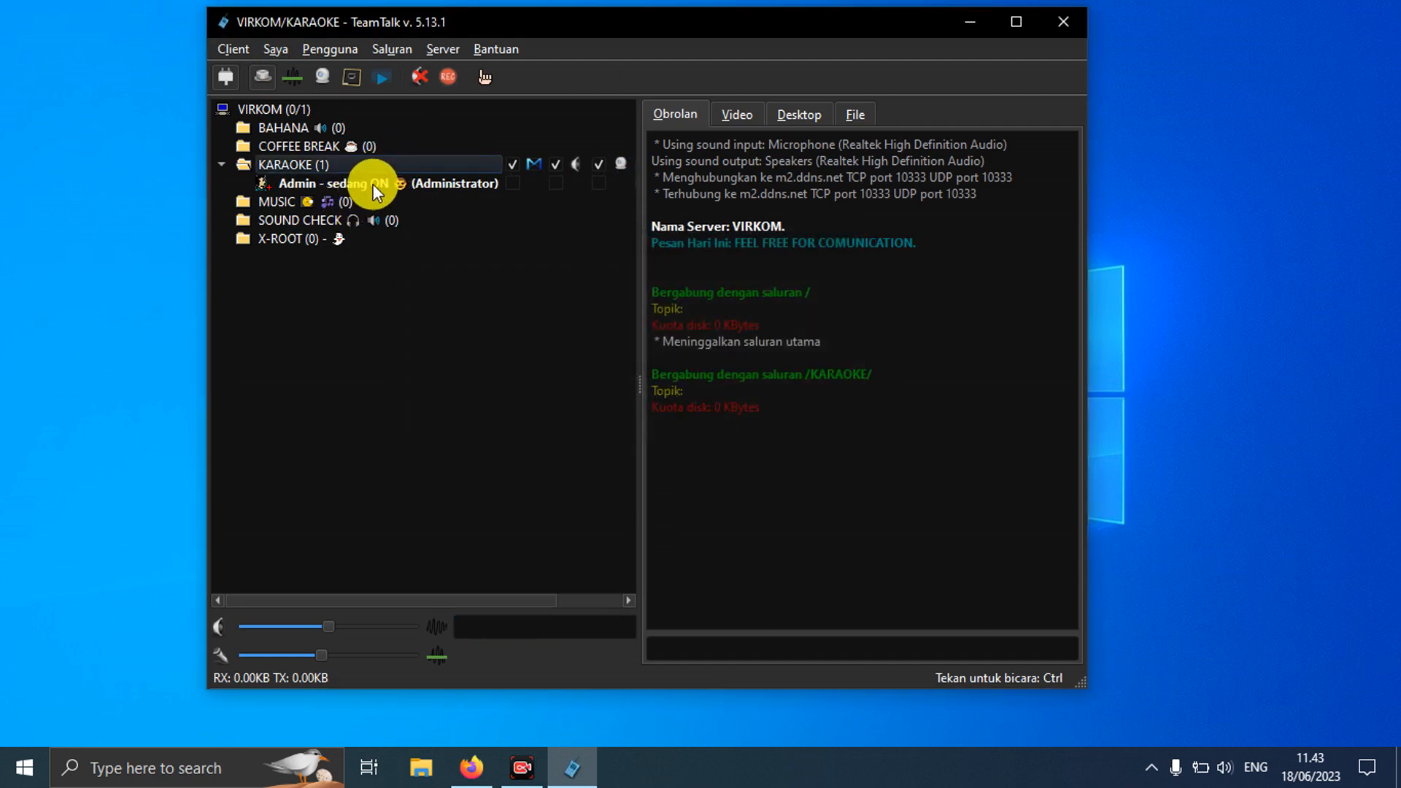
left_click(276, 48)
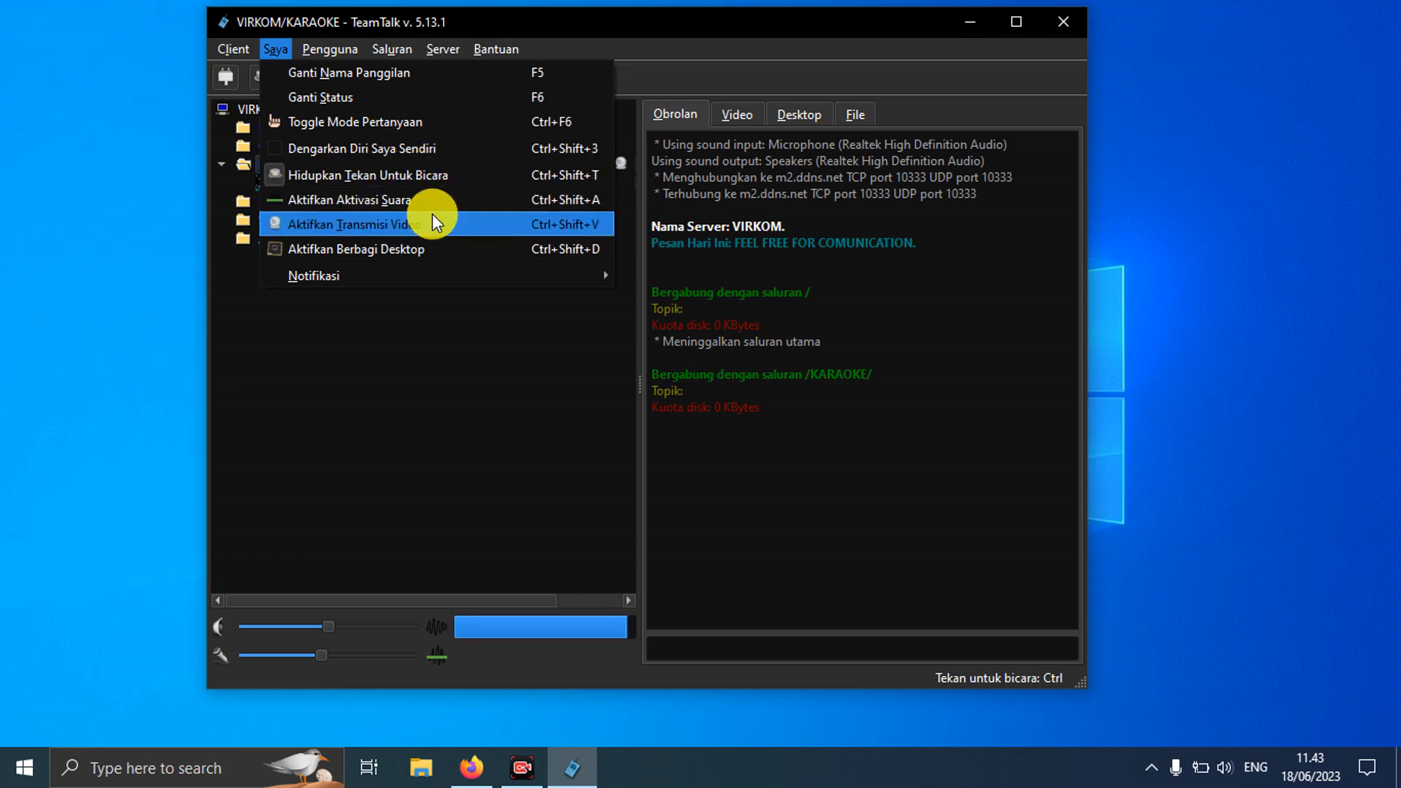
left_click(405, 351)
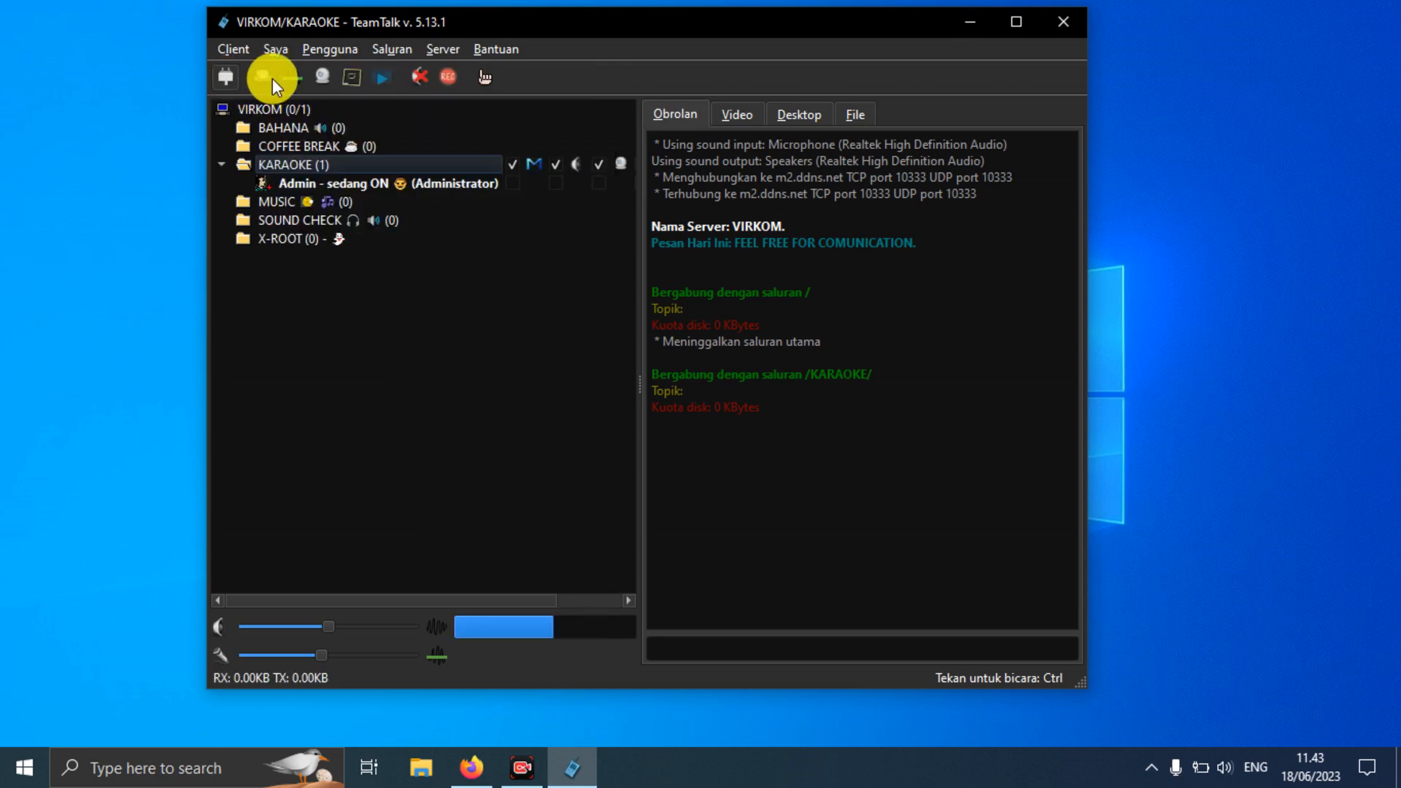
left_click(333, 49)
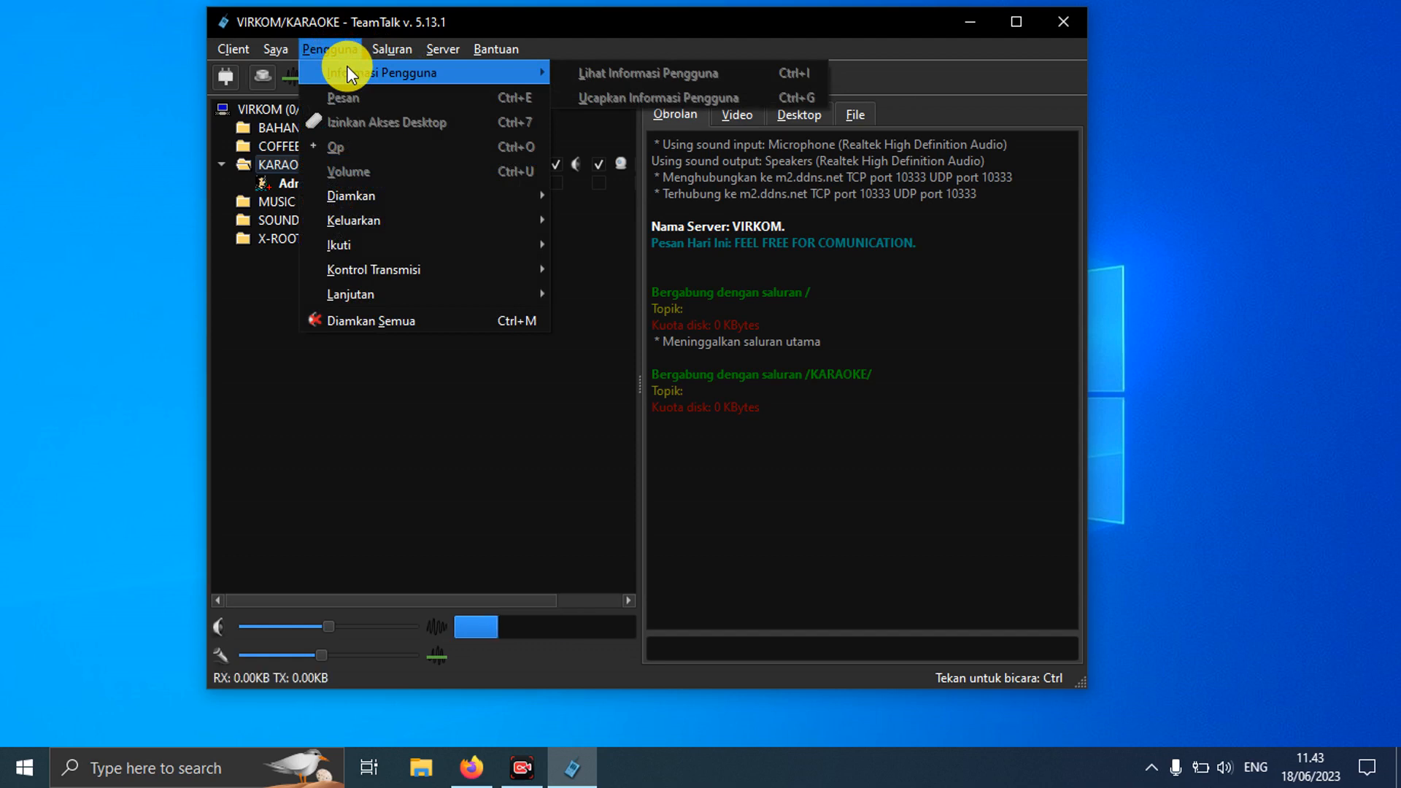
left_click(641, 27)
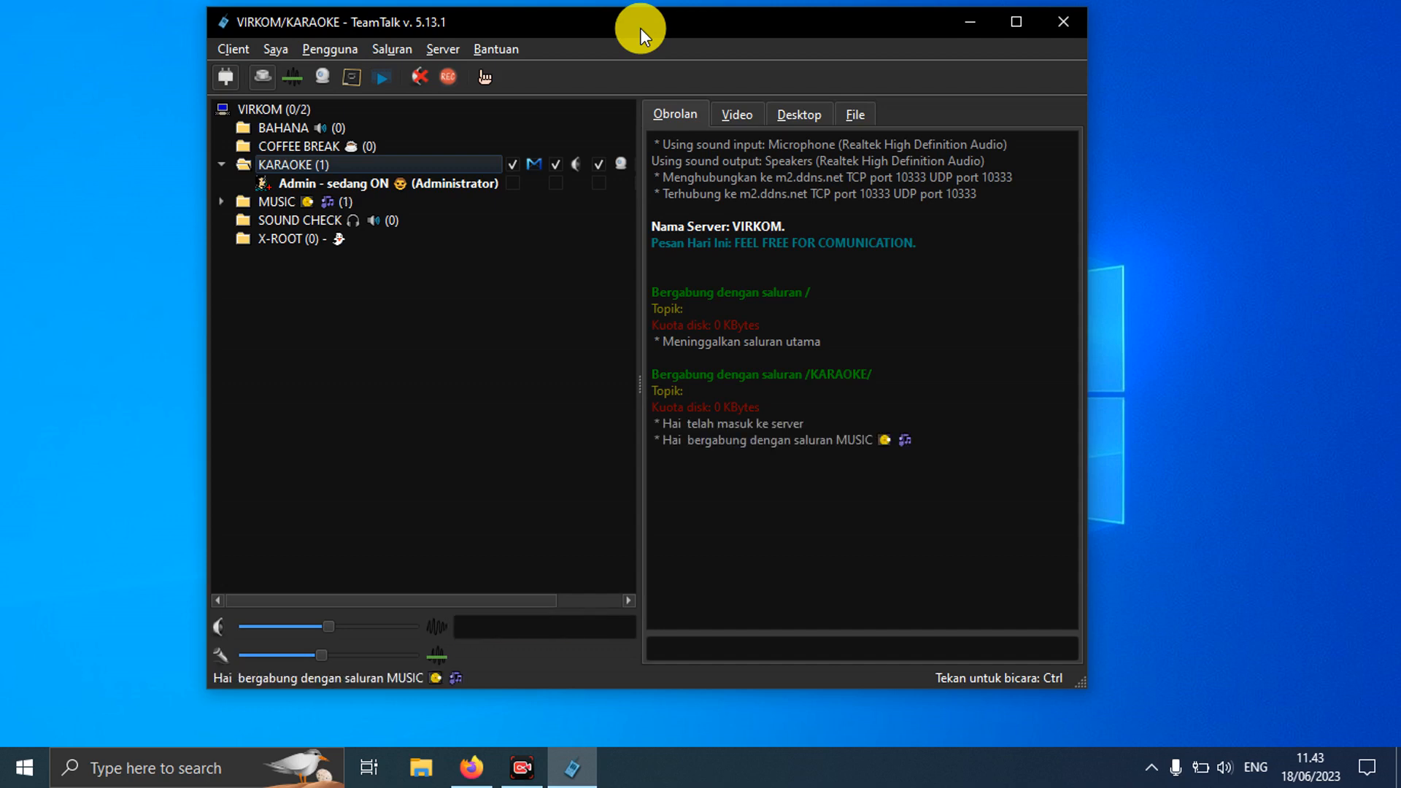
left_click(219, 200)
left_click(270, 216)
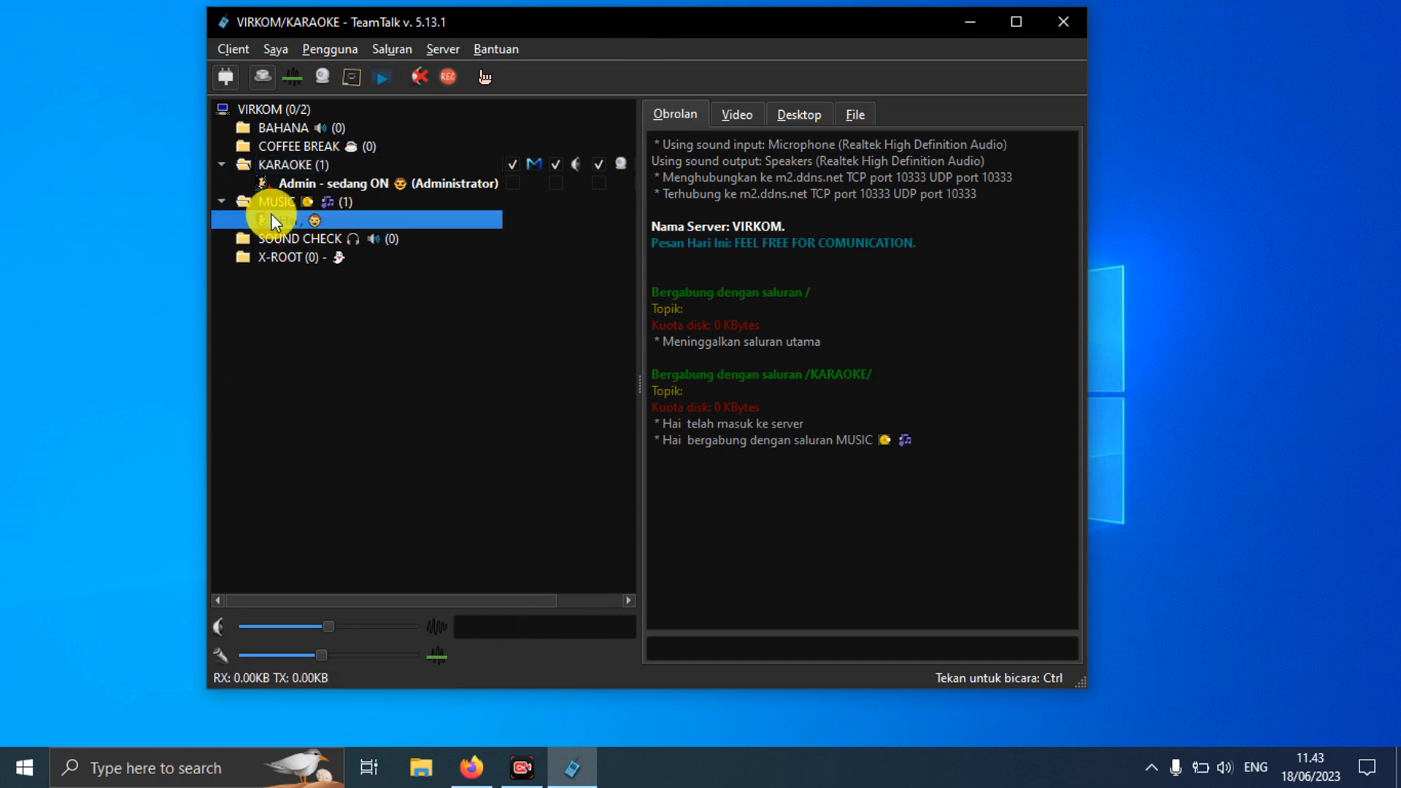
left_click(344, 44)
mouse_move(383, 73)
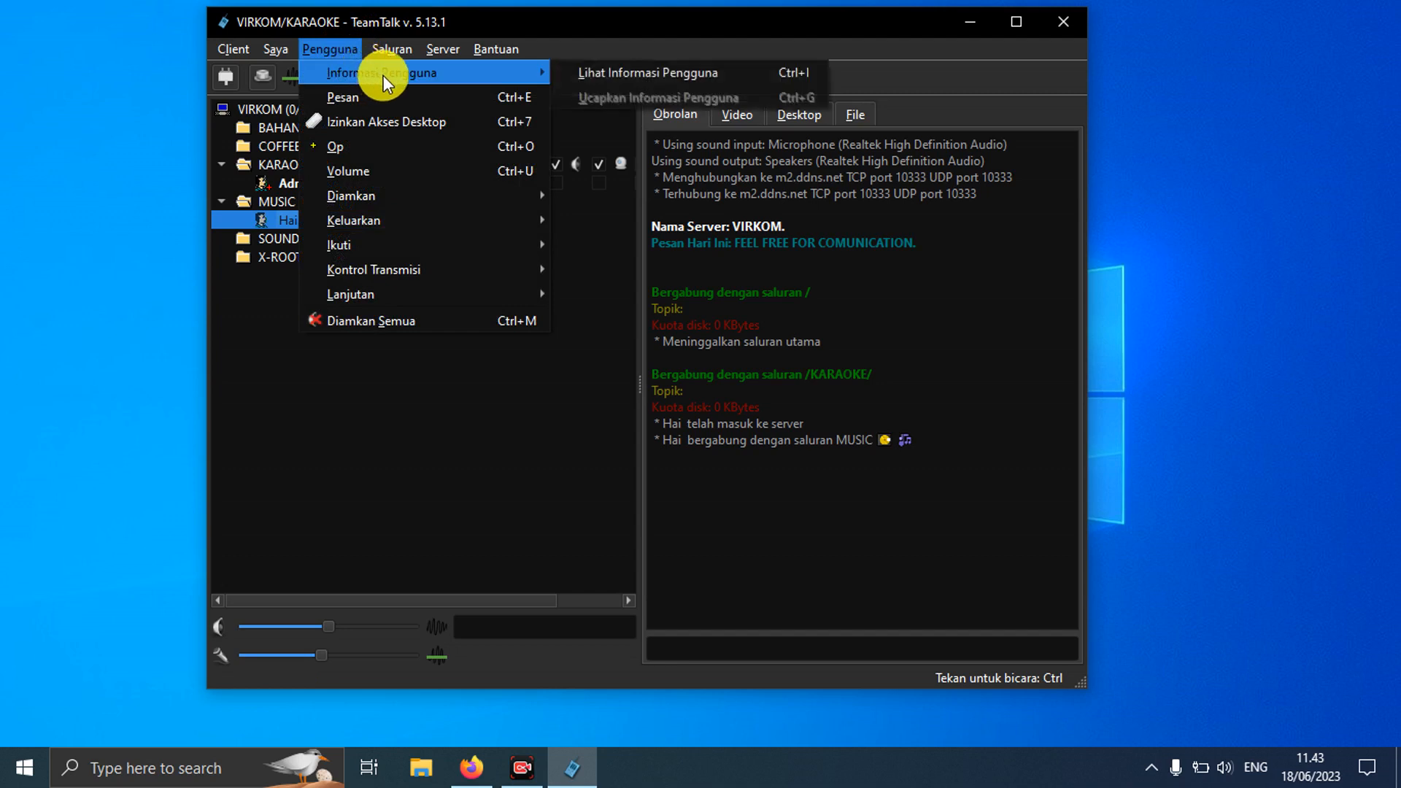
left_click(583, 81)
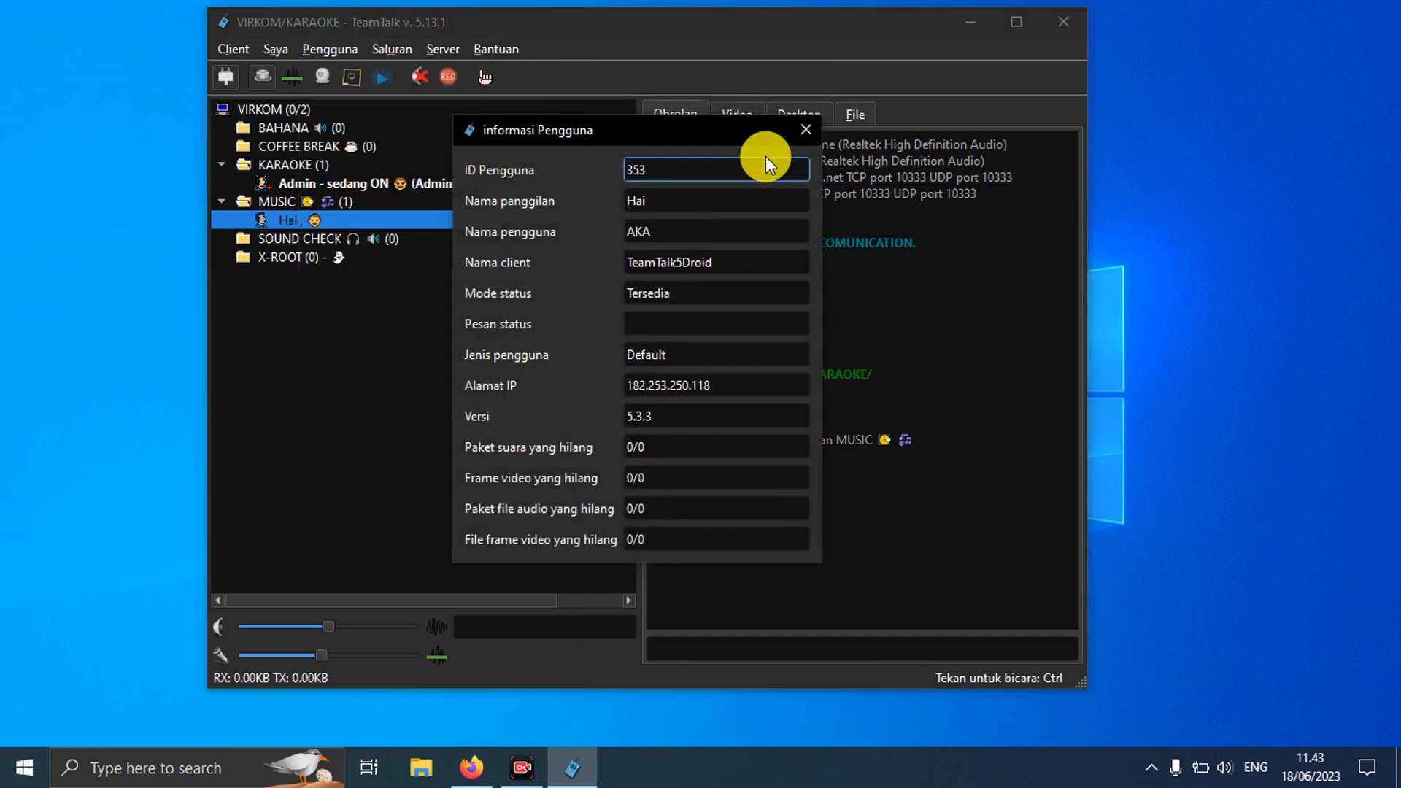
left_click(806, 132)
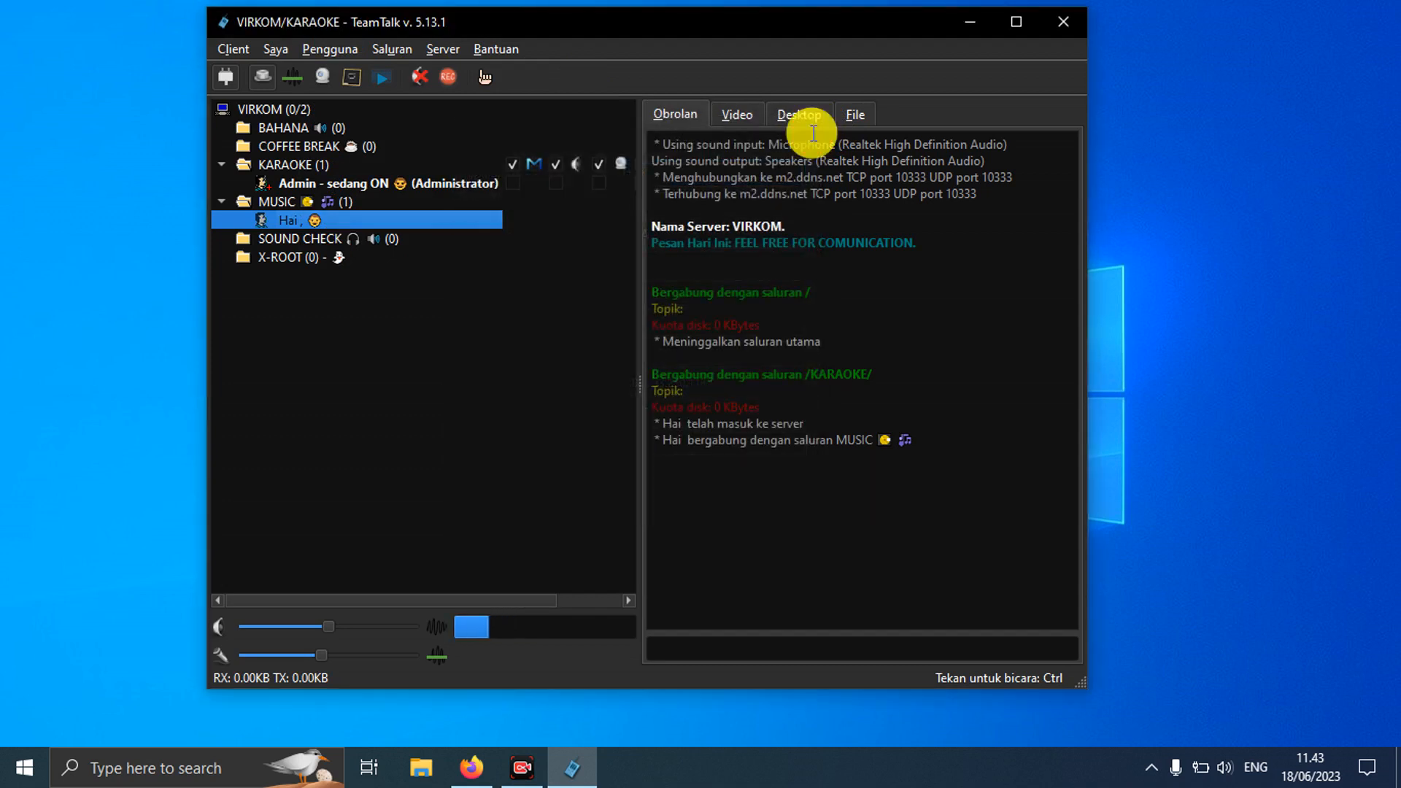
left_click(335, 49)
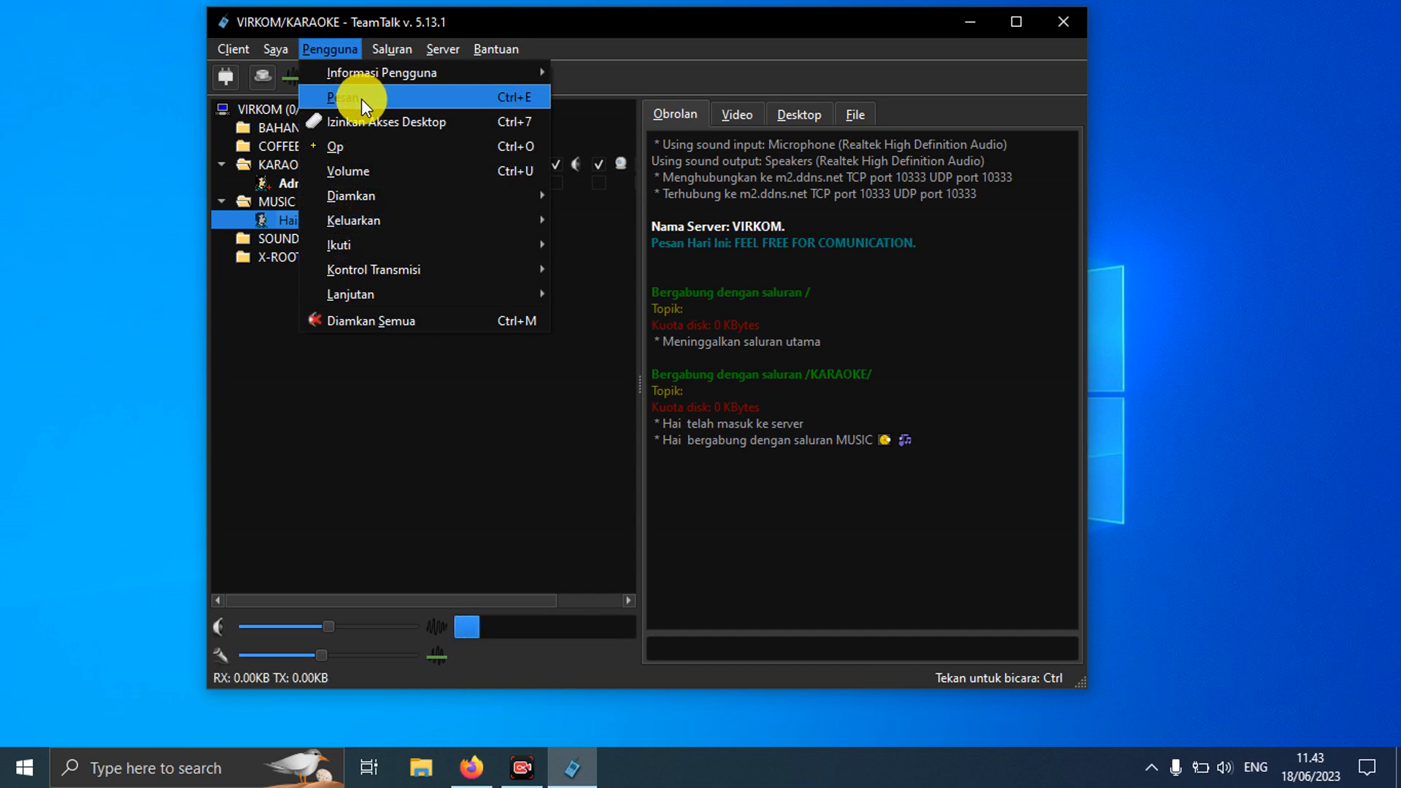
left_click(711, 641)
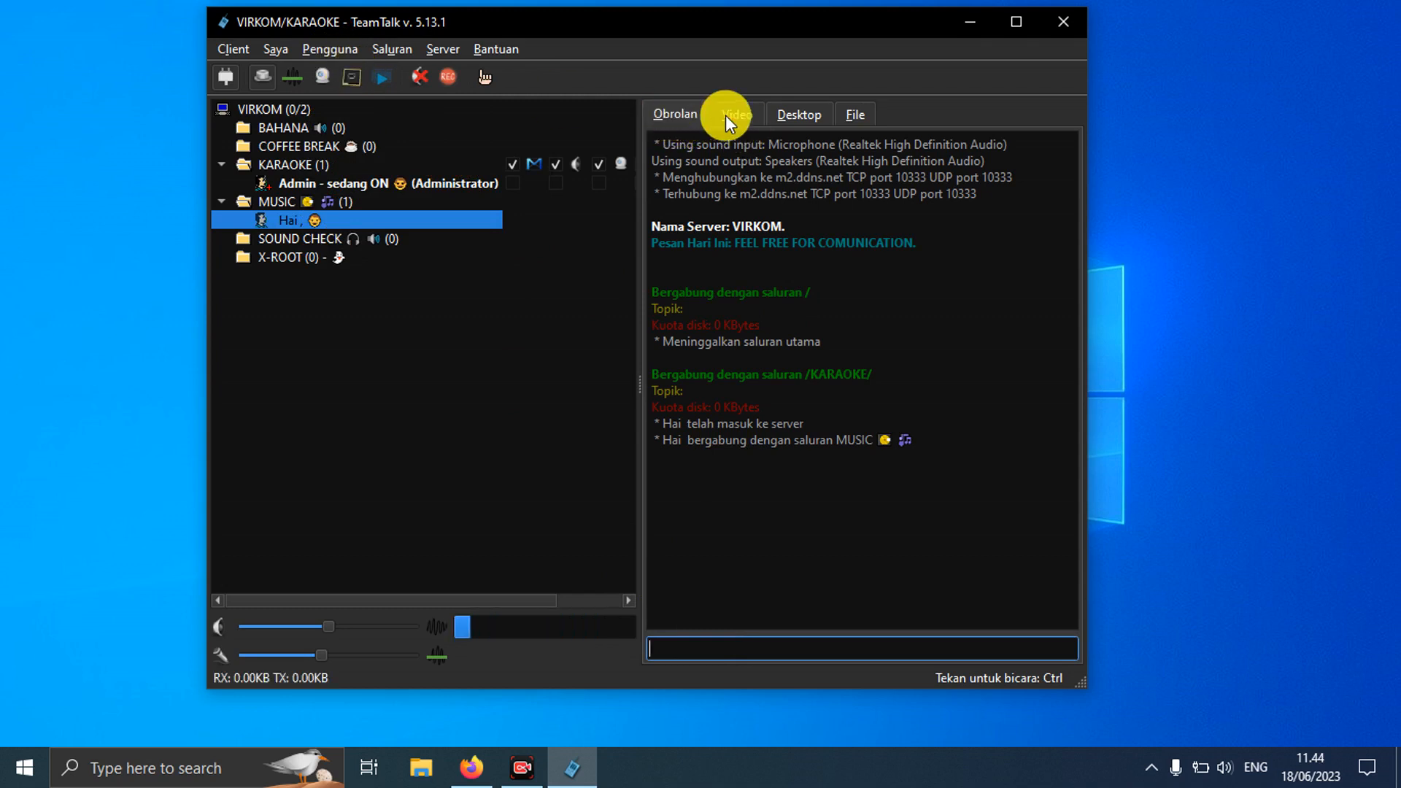
left_click(752, 116)
left_click(797, 117)
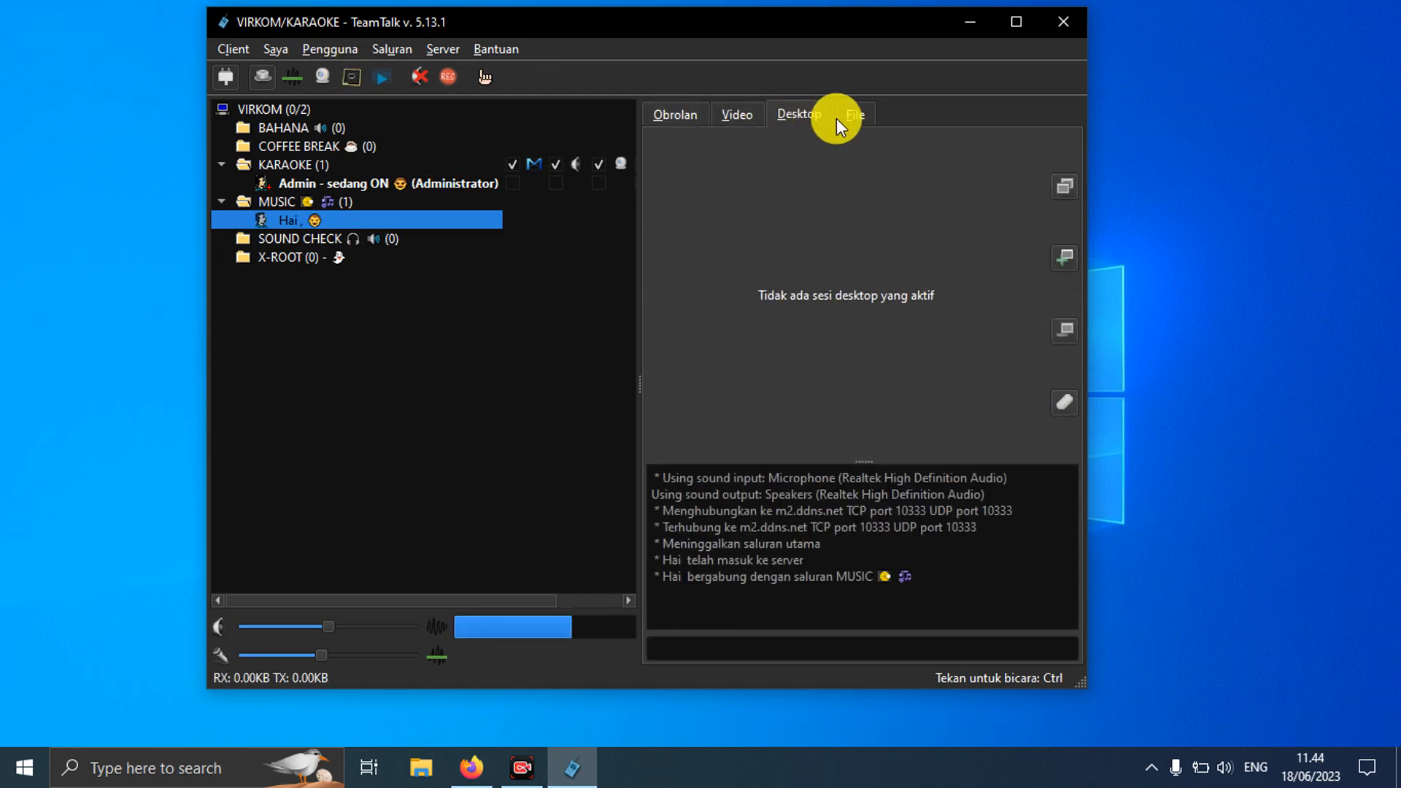
left_click(848, 120)
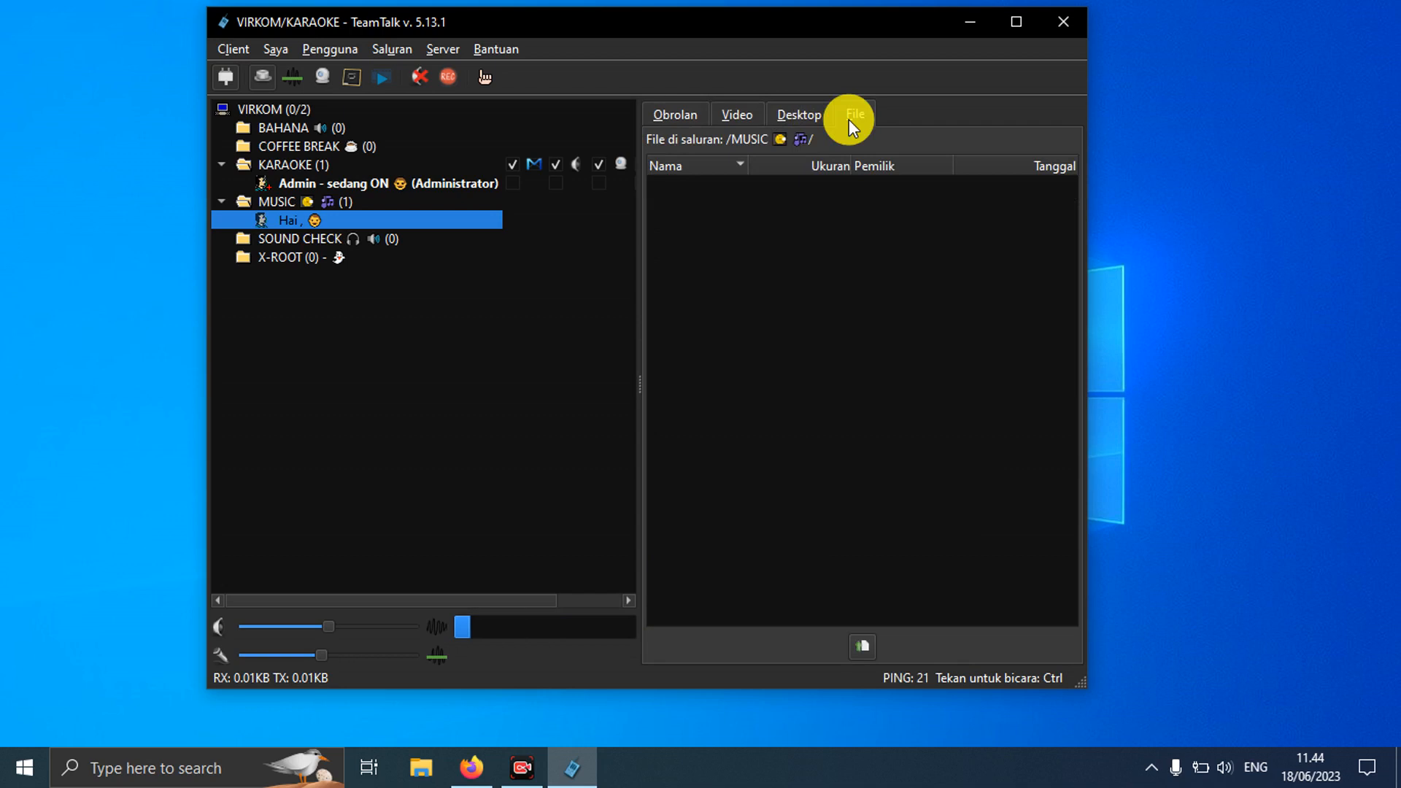
left_click(696, 115)
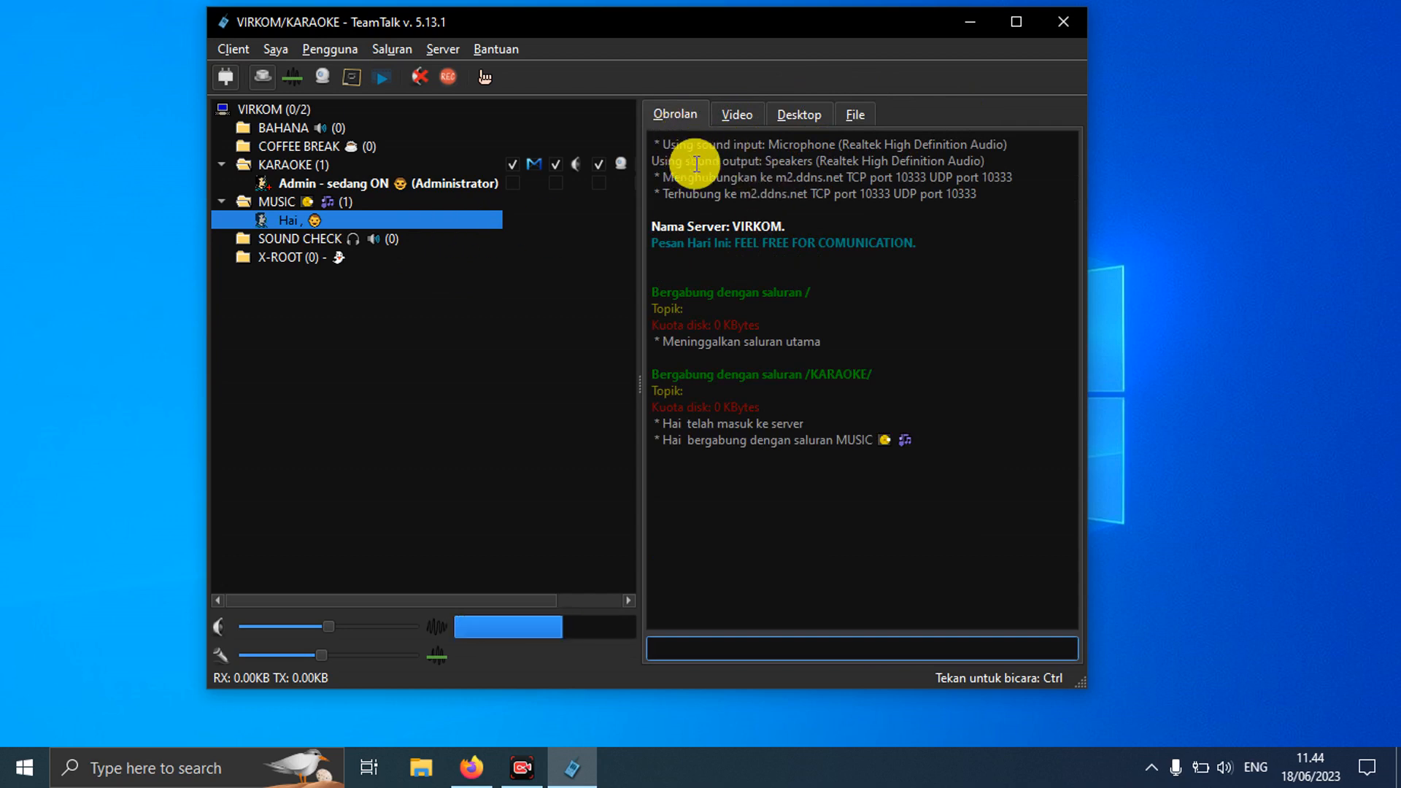
left_click(865, 117)
left_click(672, 114)
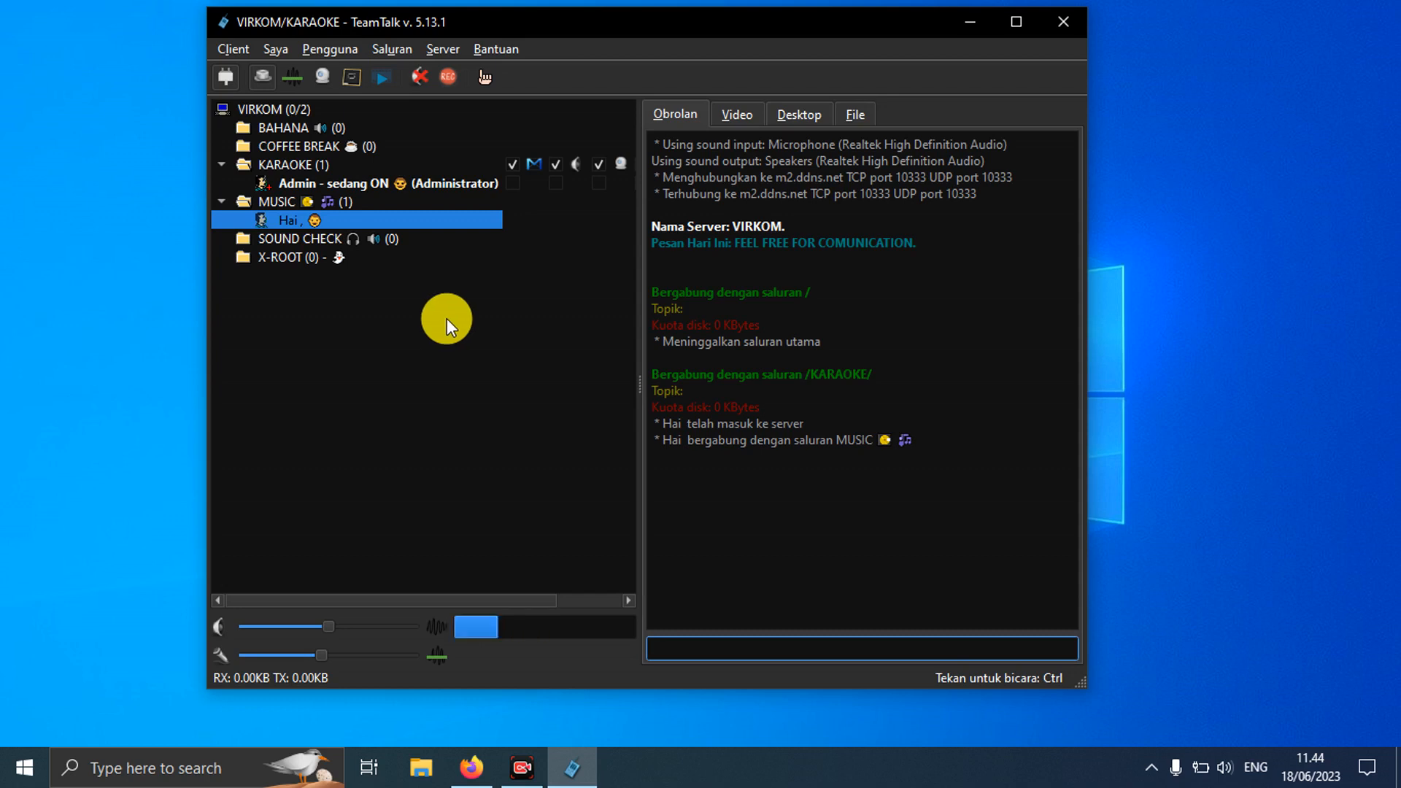
Step: Show the Keluarkan submenu in the Pengguna menu to view the kick options
left_click(338, 53)
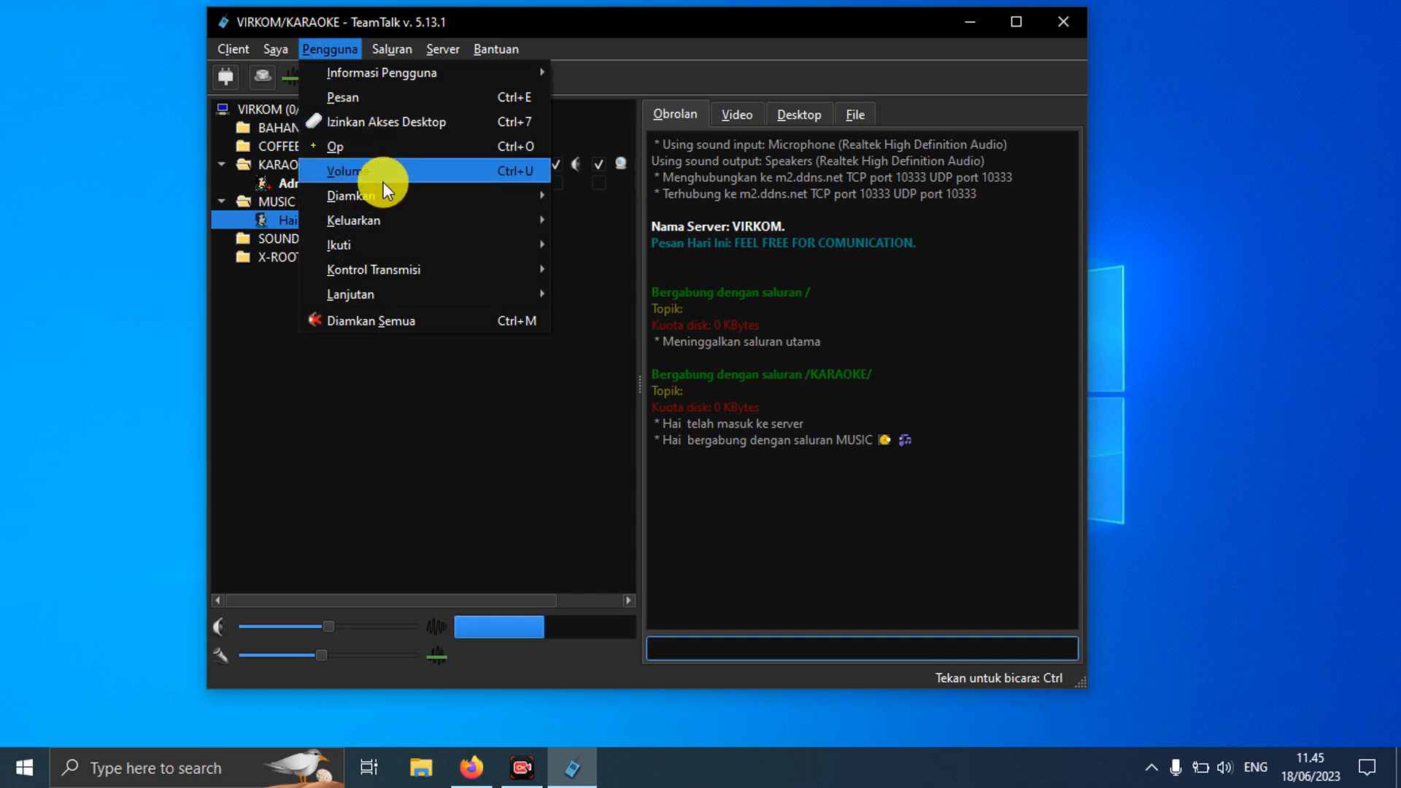
mouse_move(384, 190)
mouse_move(384, 215)
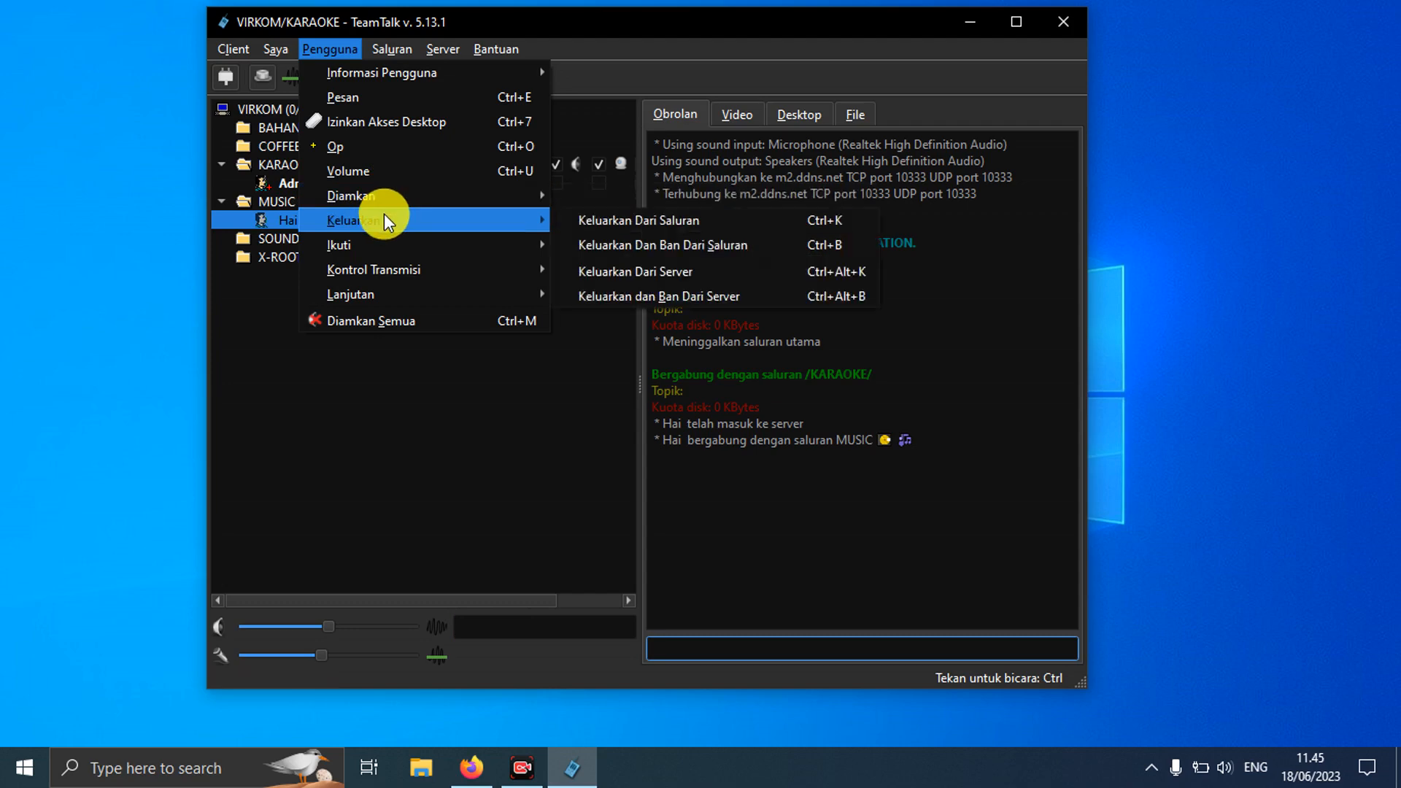
Step: Set Bahasa antarmuka to English on the Tampilan page of Preferensi and apply it
left_click(240, 48)
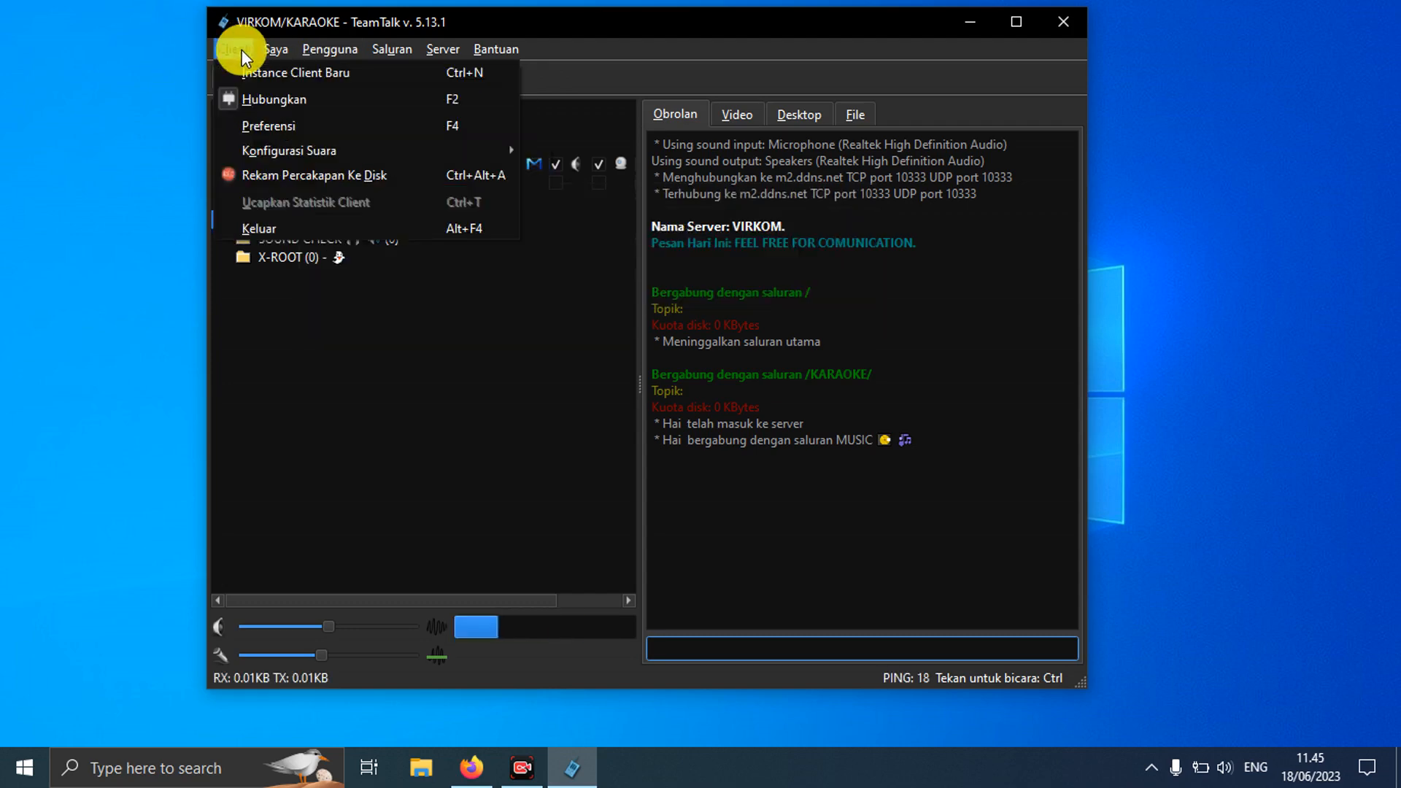
left_click(263, 123)
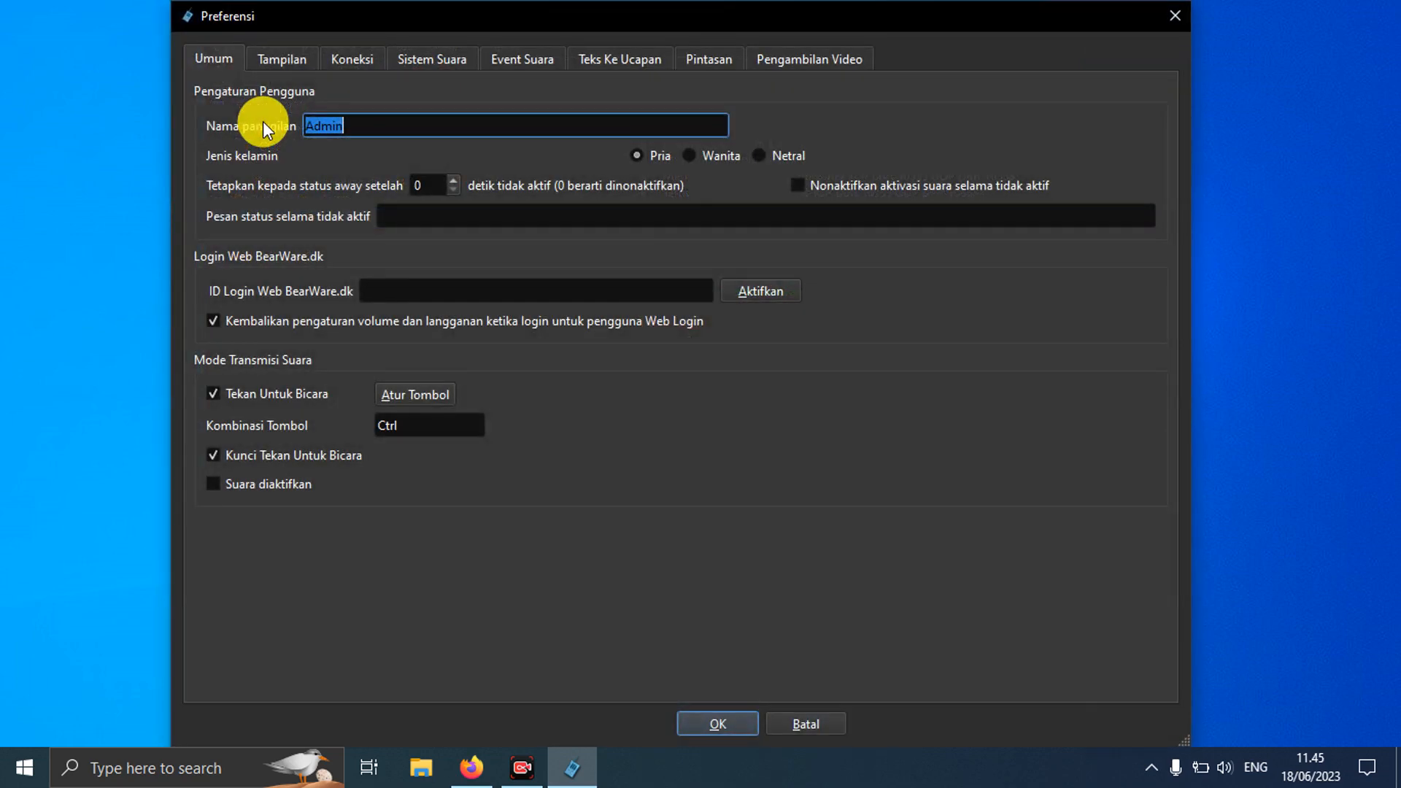
left_click(283, 58)
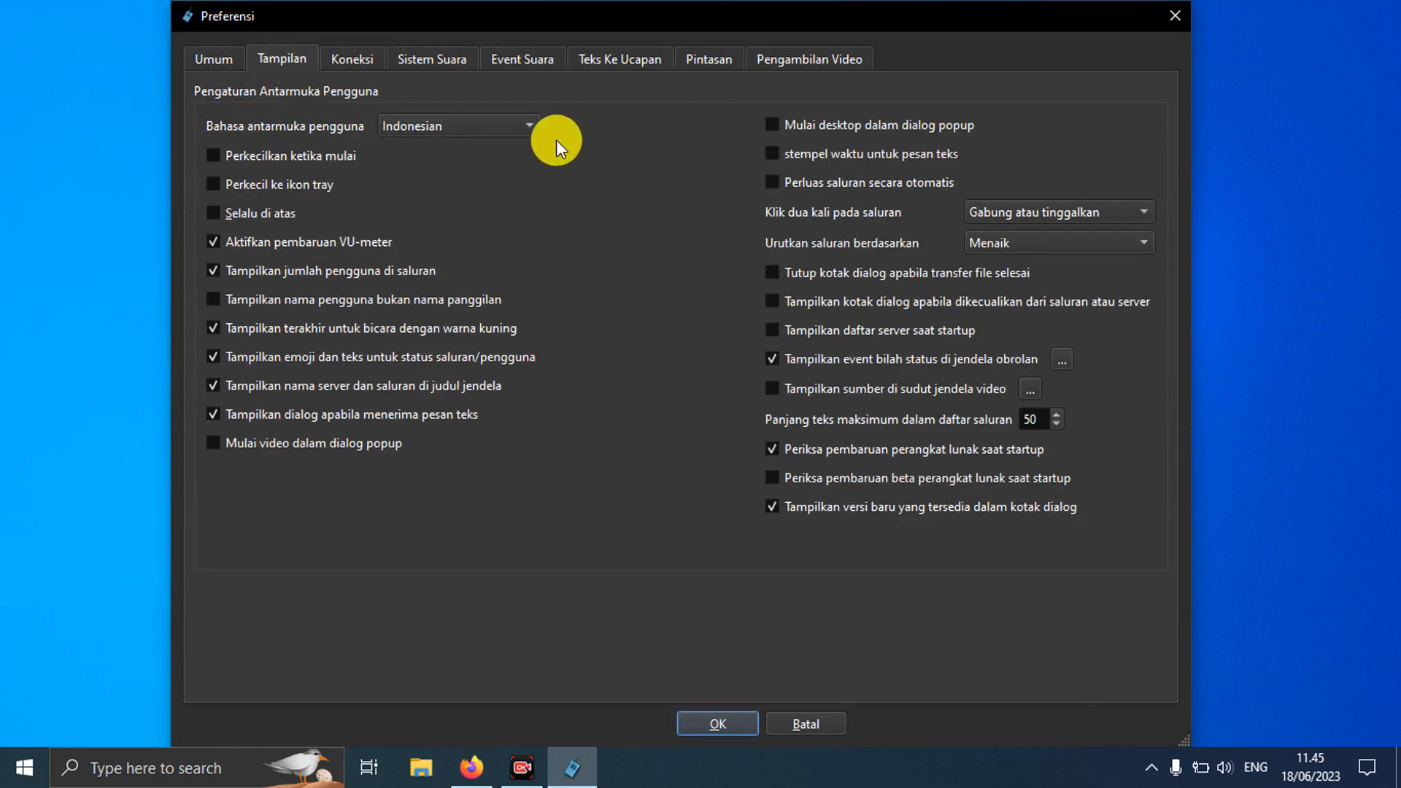
left_click(522, 125)
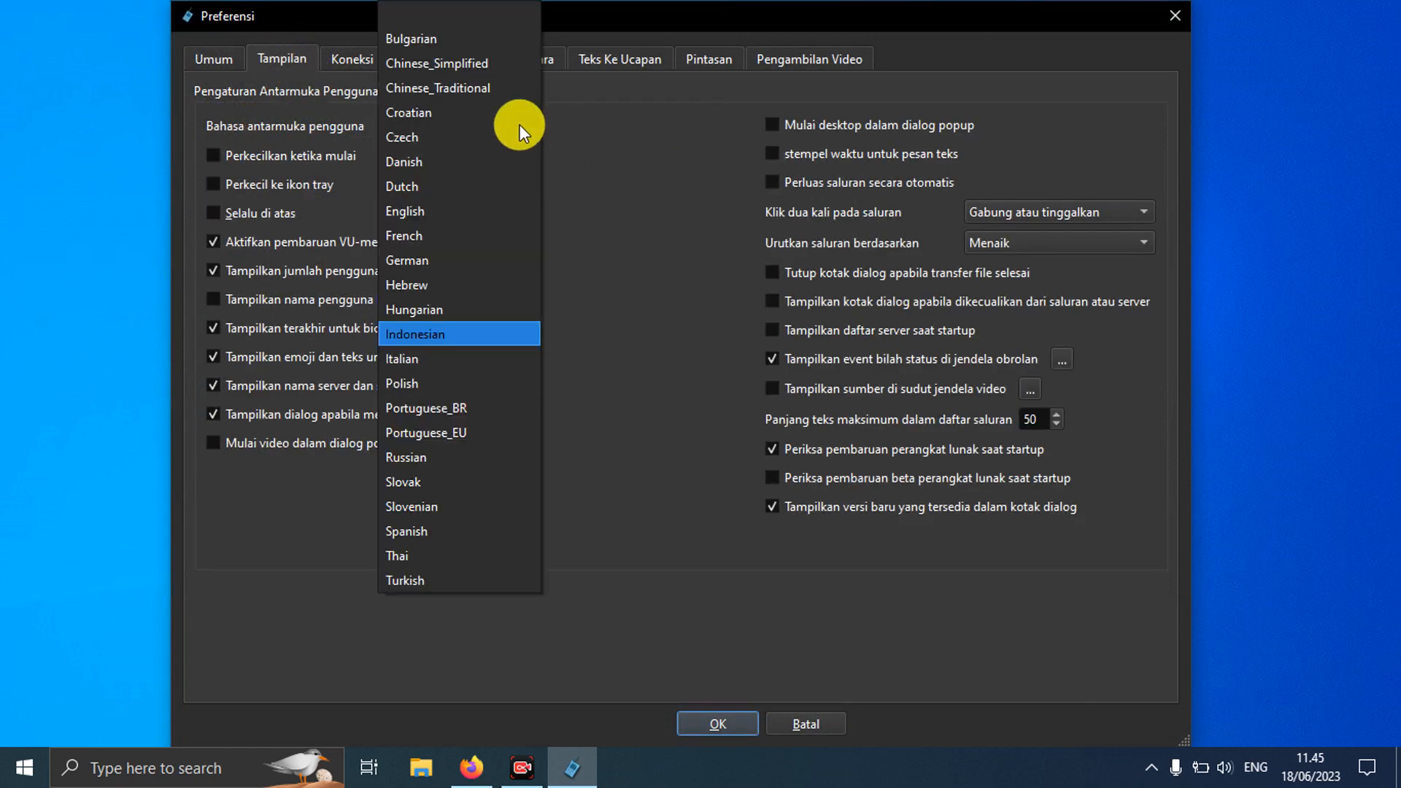
left_click(427, 216)
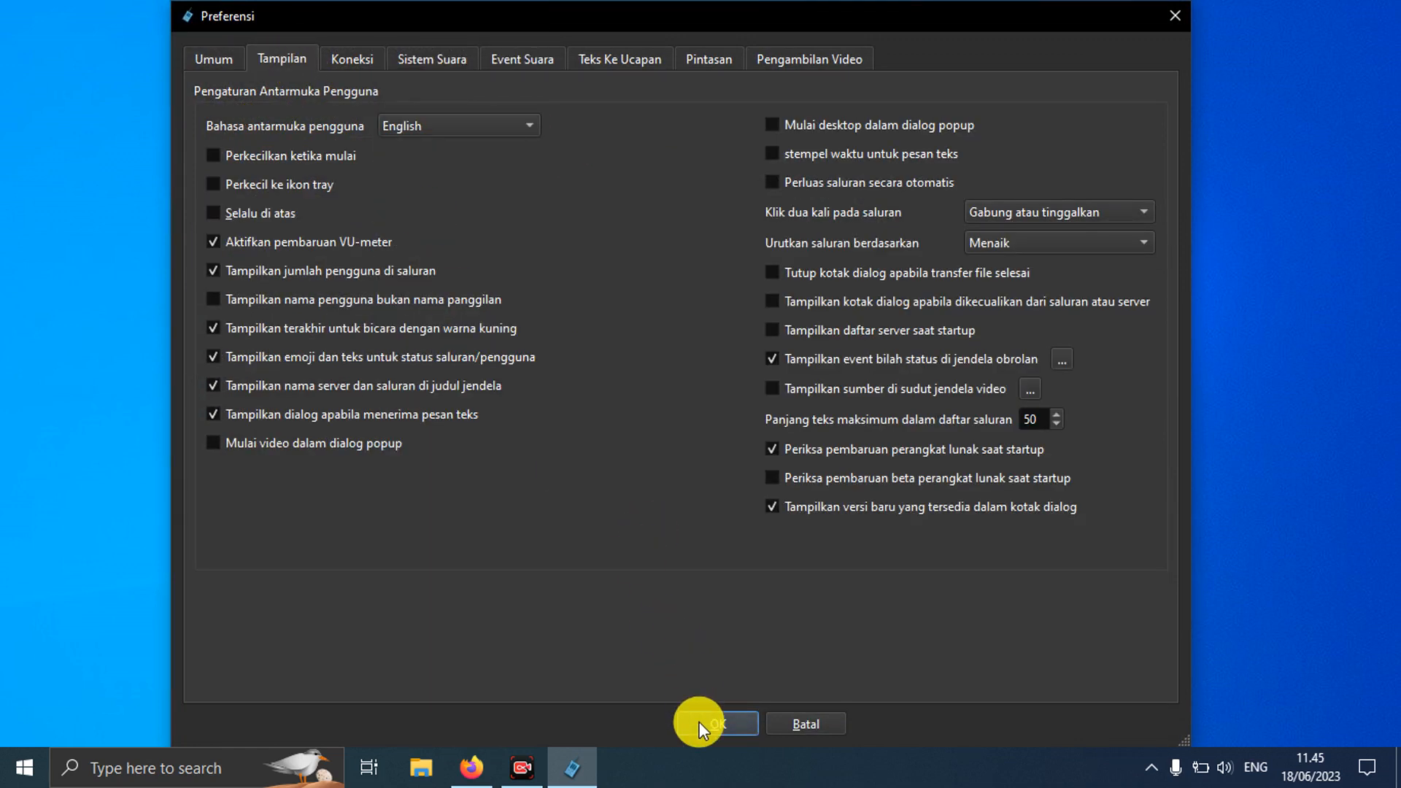
left_click(700, 721)
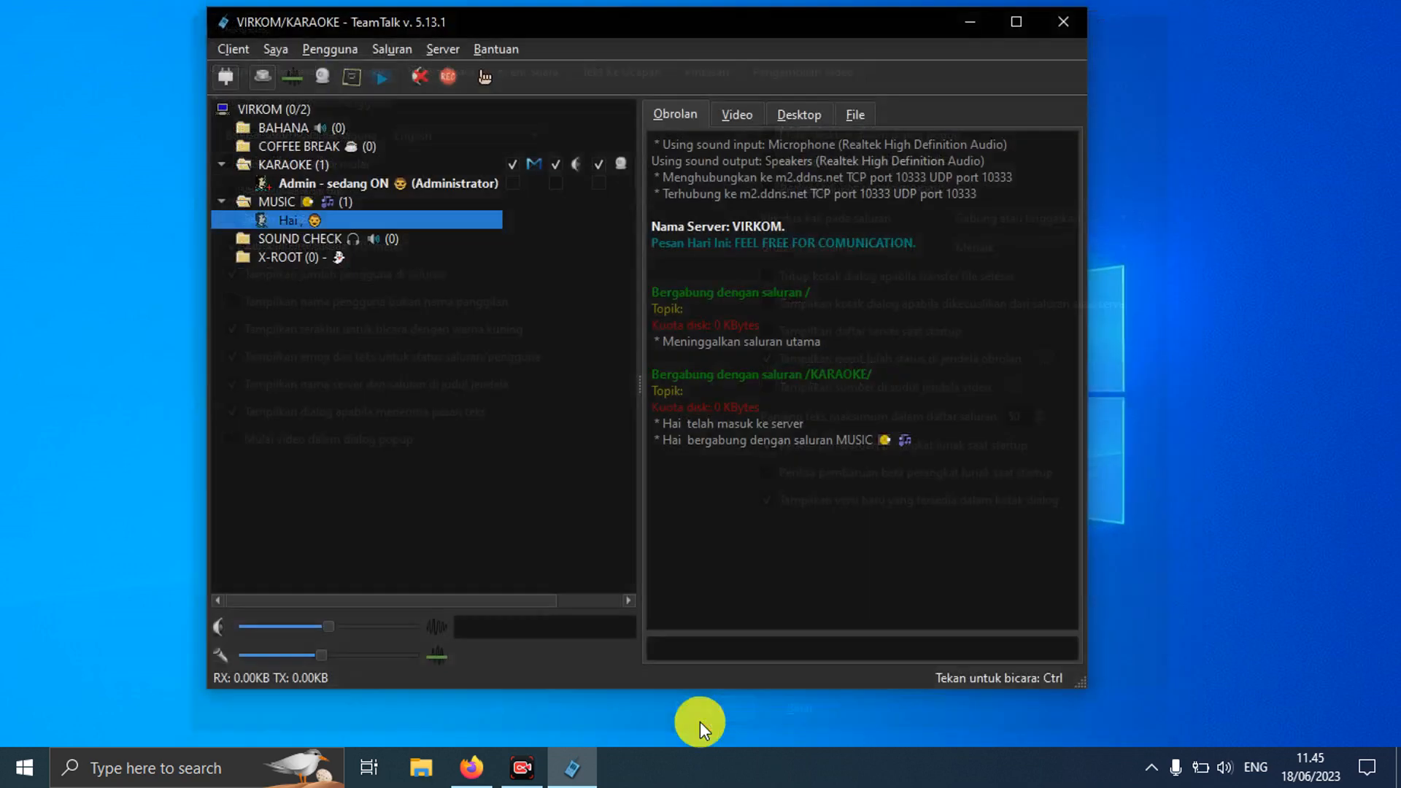
Step: Look through the Users menu, then open Create Channel for /KARAOKE/ from Channels
left_click(317, 49)
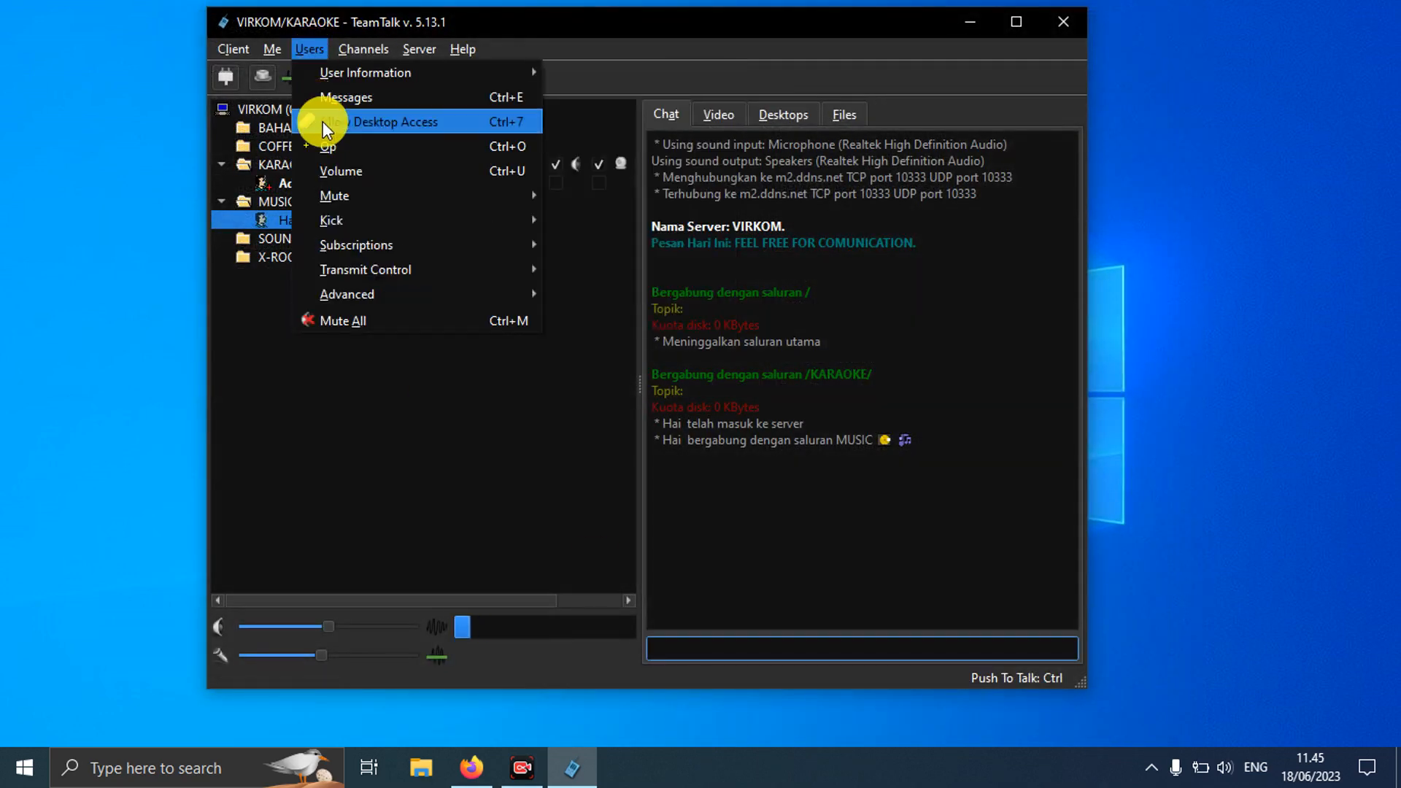
mouse_move(353, 235)
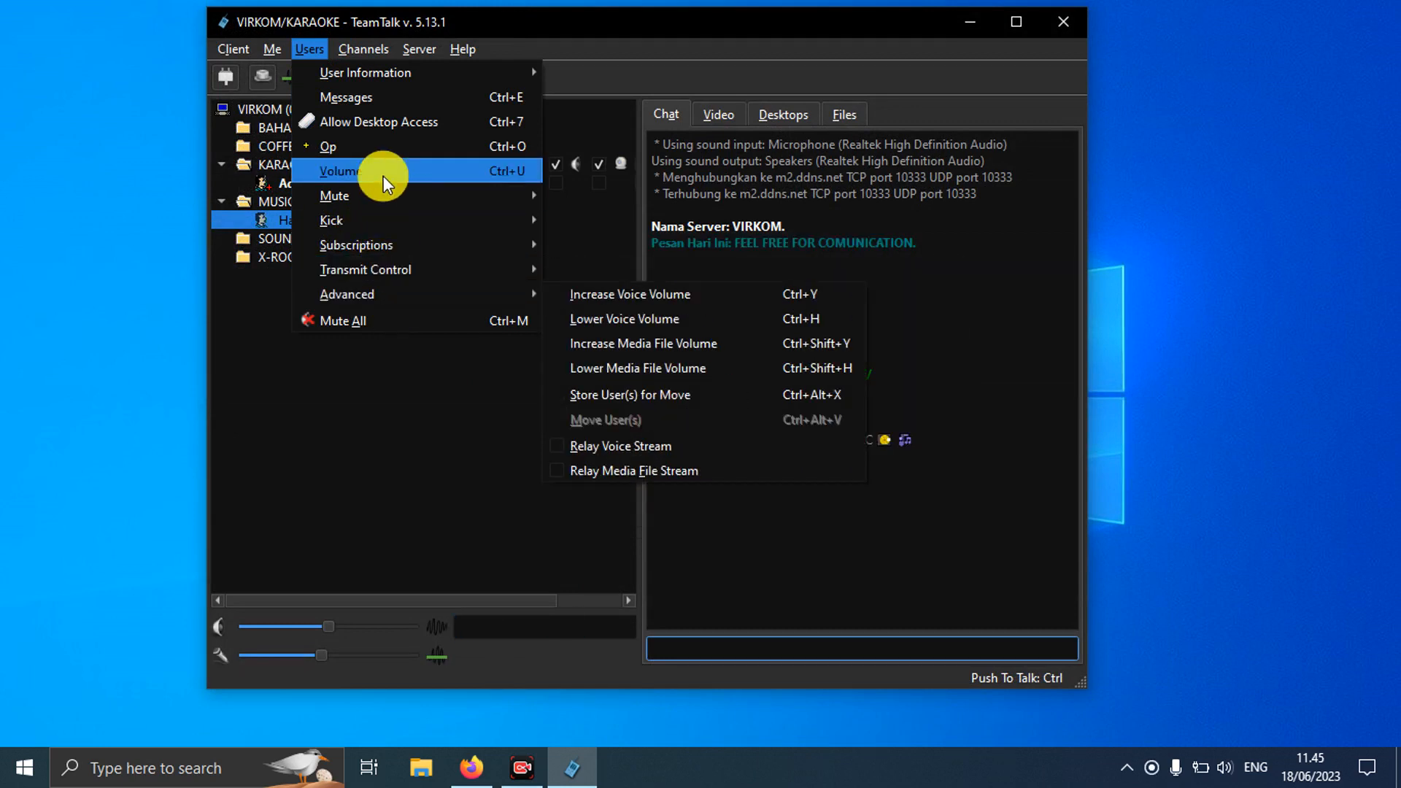
mouse_move(377, 58)
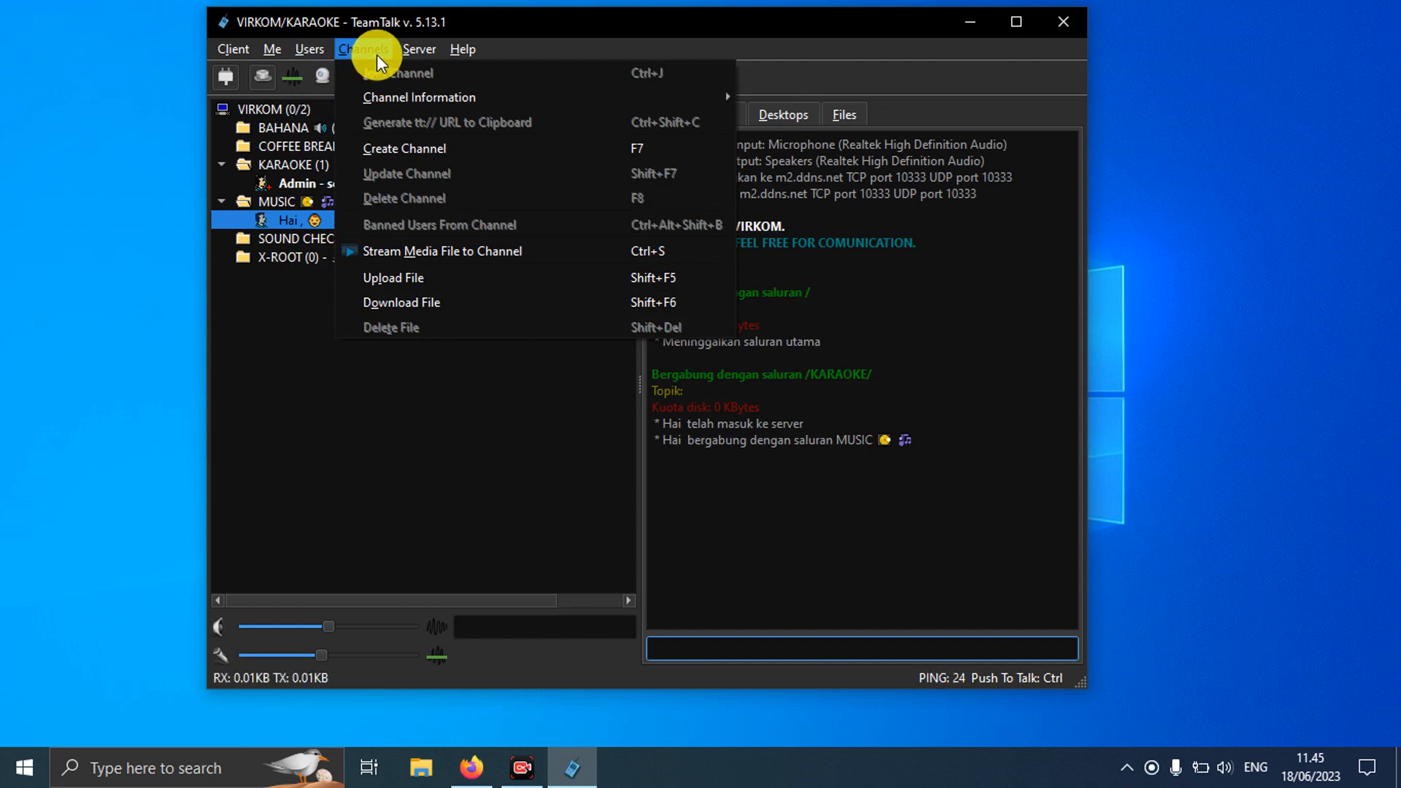
left_click(410, 148)
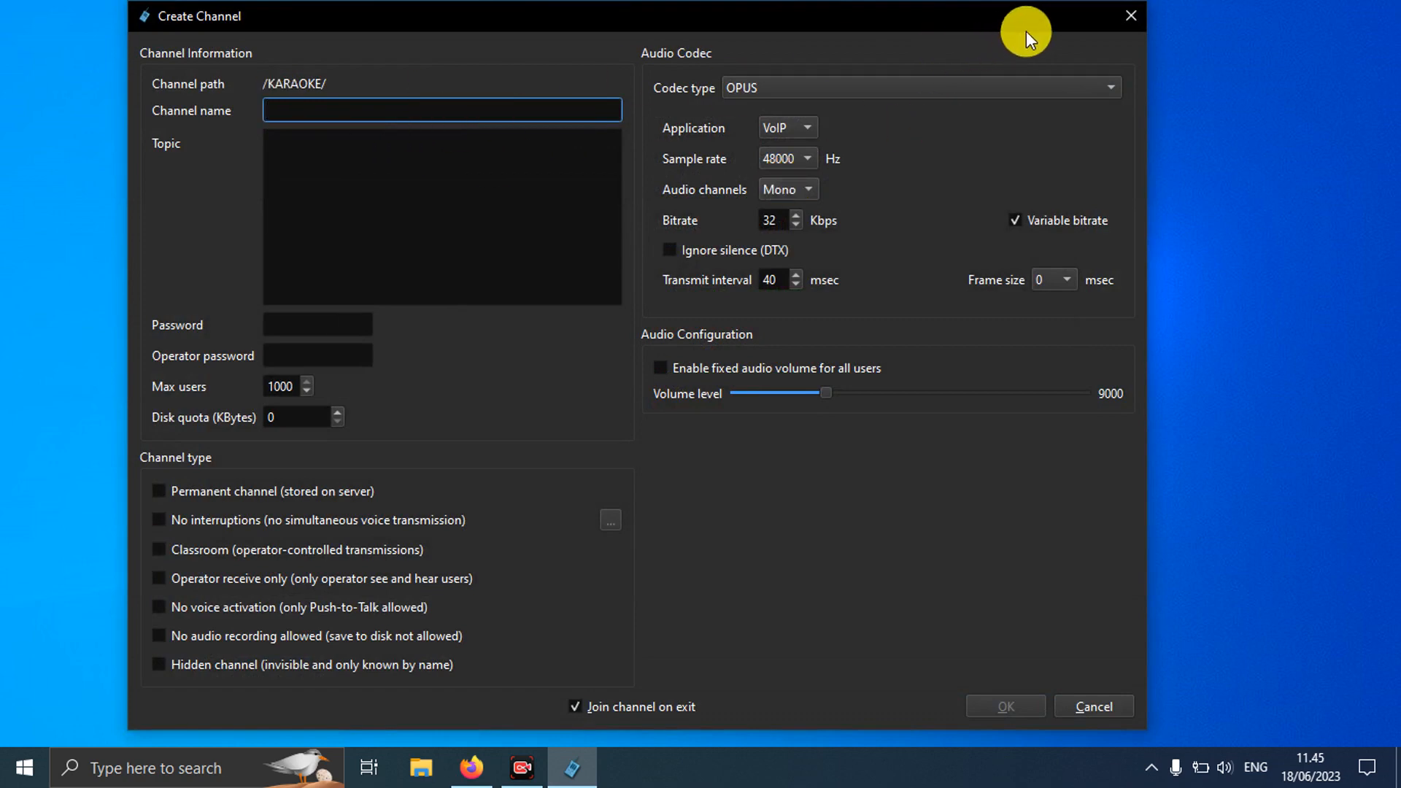
Step: Cancel the KARAOKE channel form, select the VIRKOM root, and open then close Create Channel there
left_click(1127, 16)
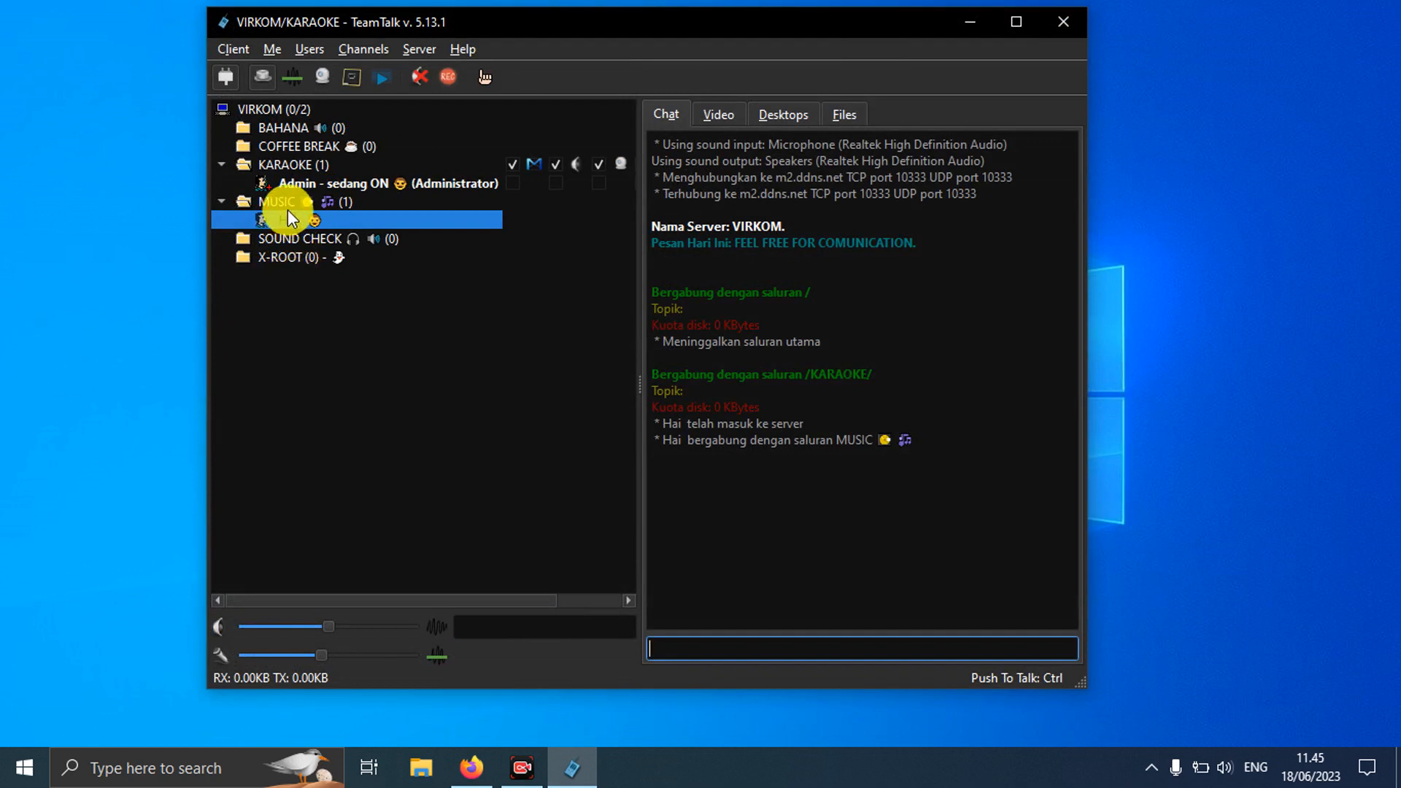
left_click(282, 108)
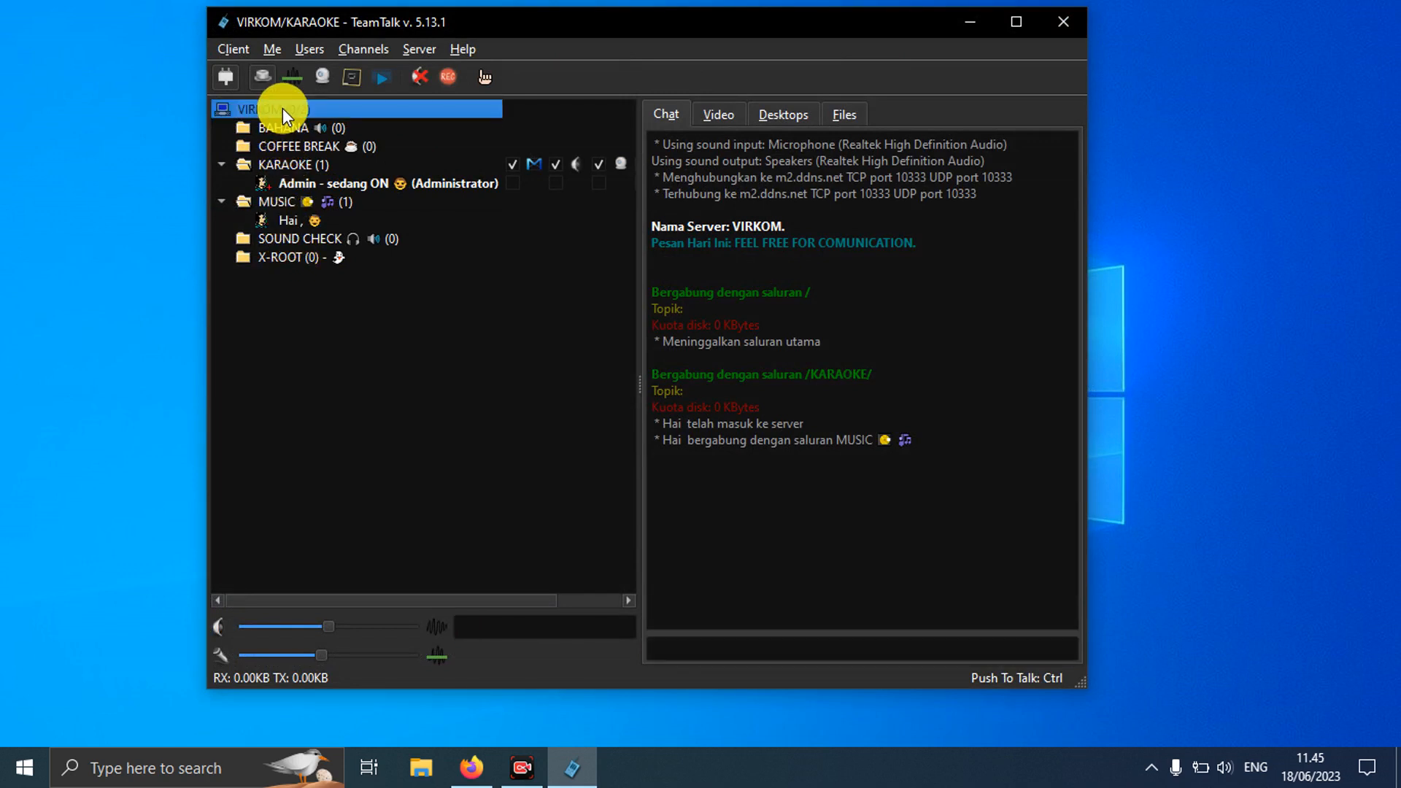
left_click(379, 51)
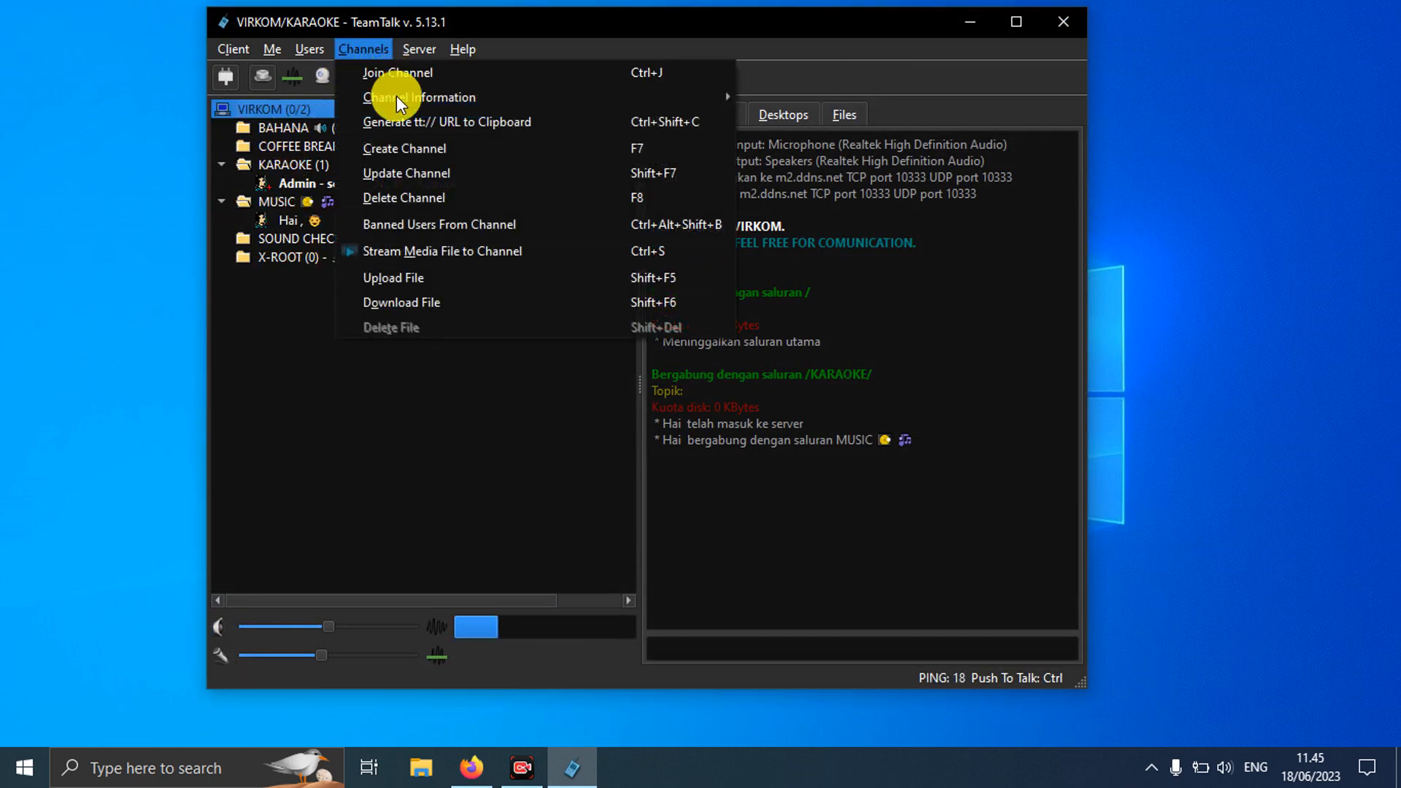
left_click(397, 143)
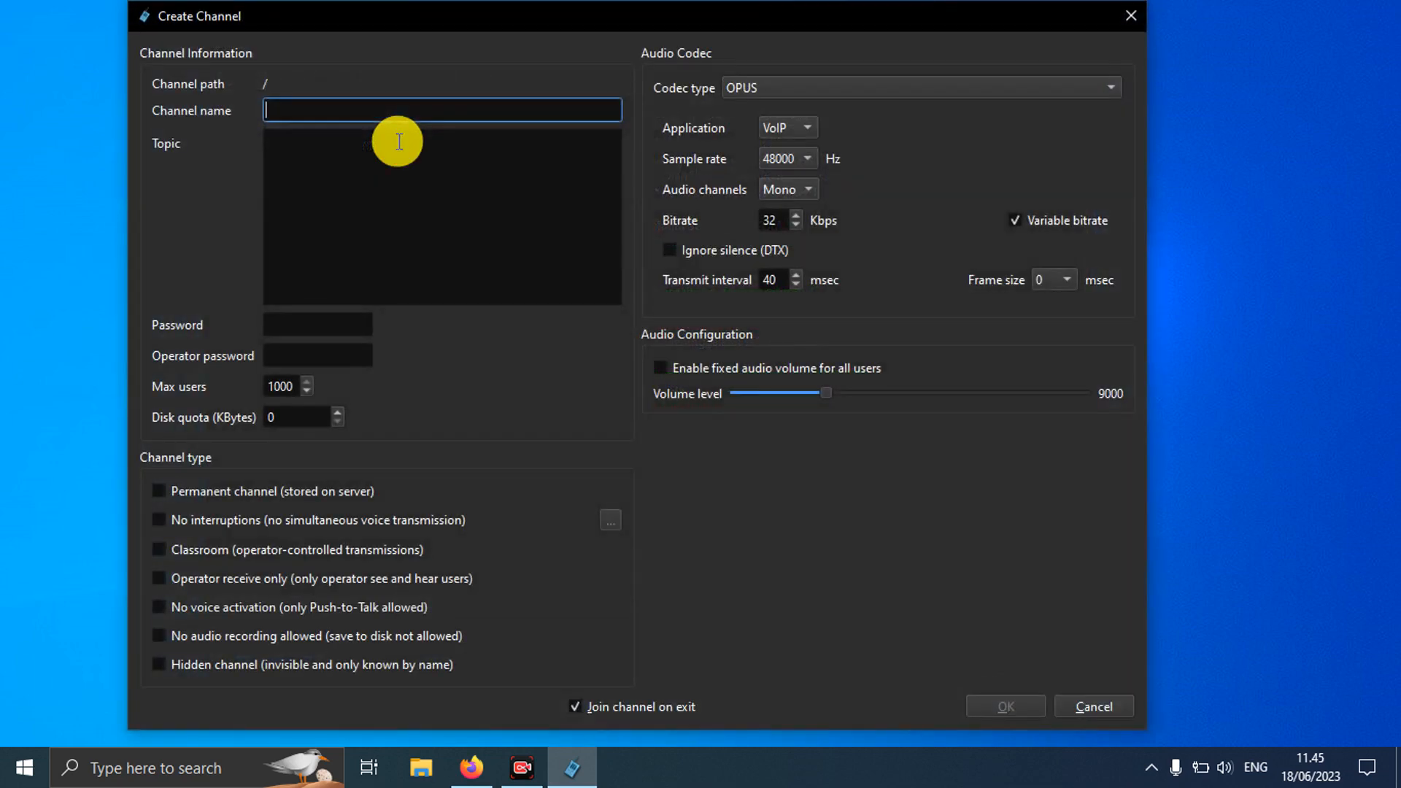
left_click(1134, 14)
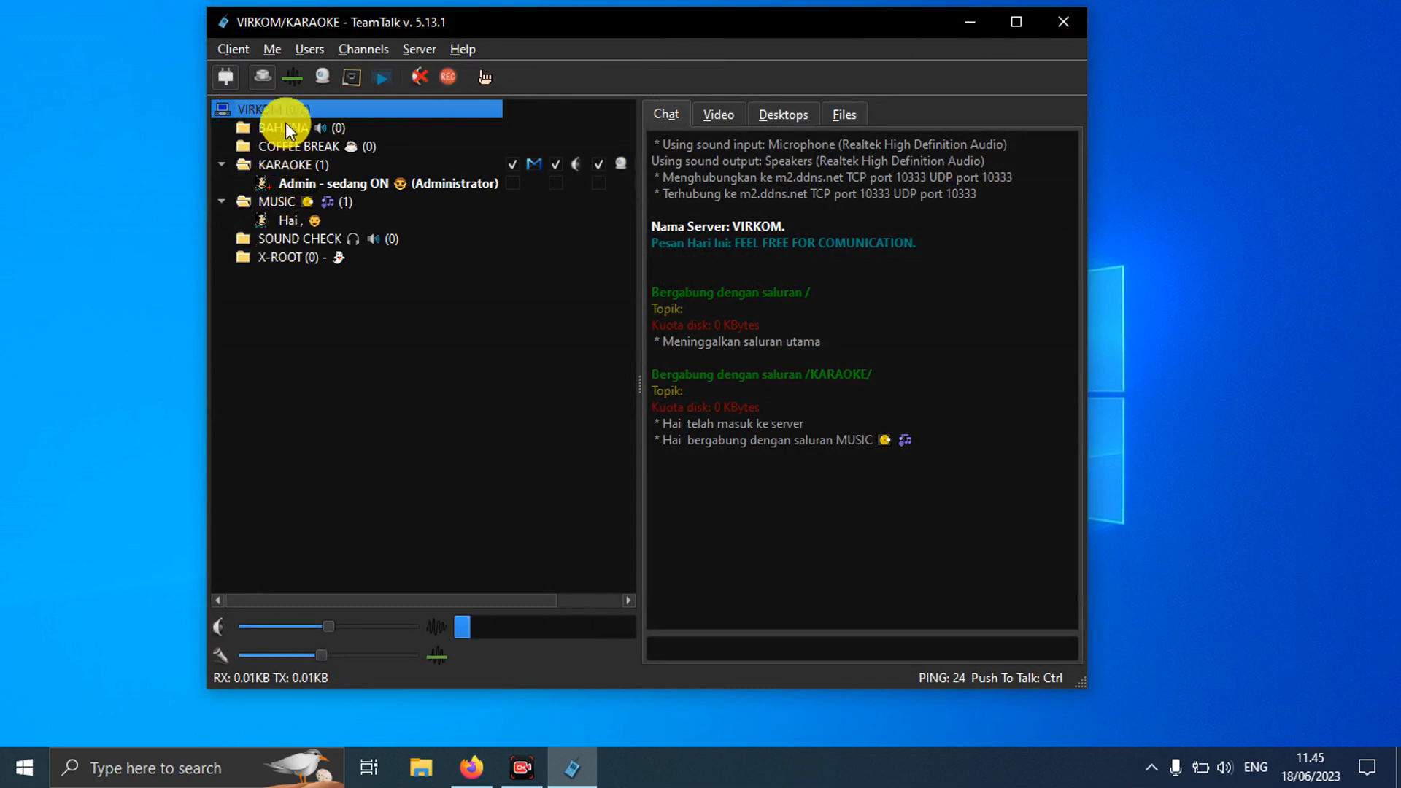
left_click(366, 49)
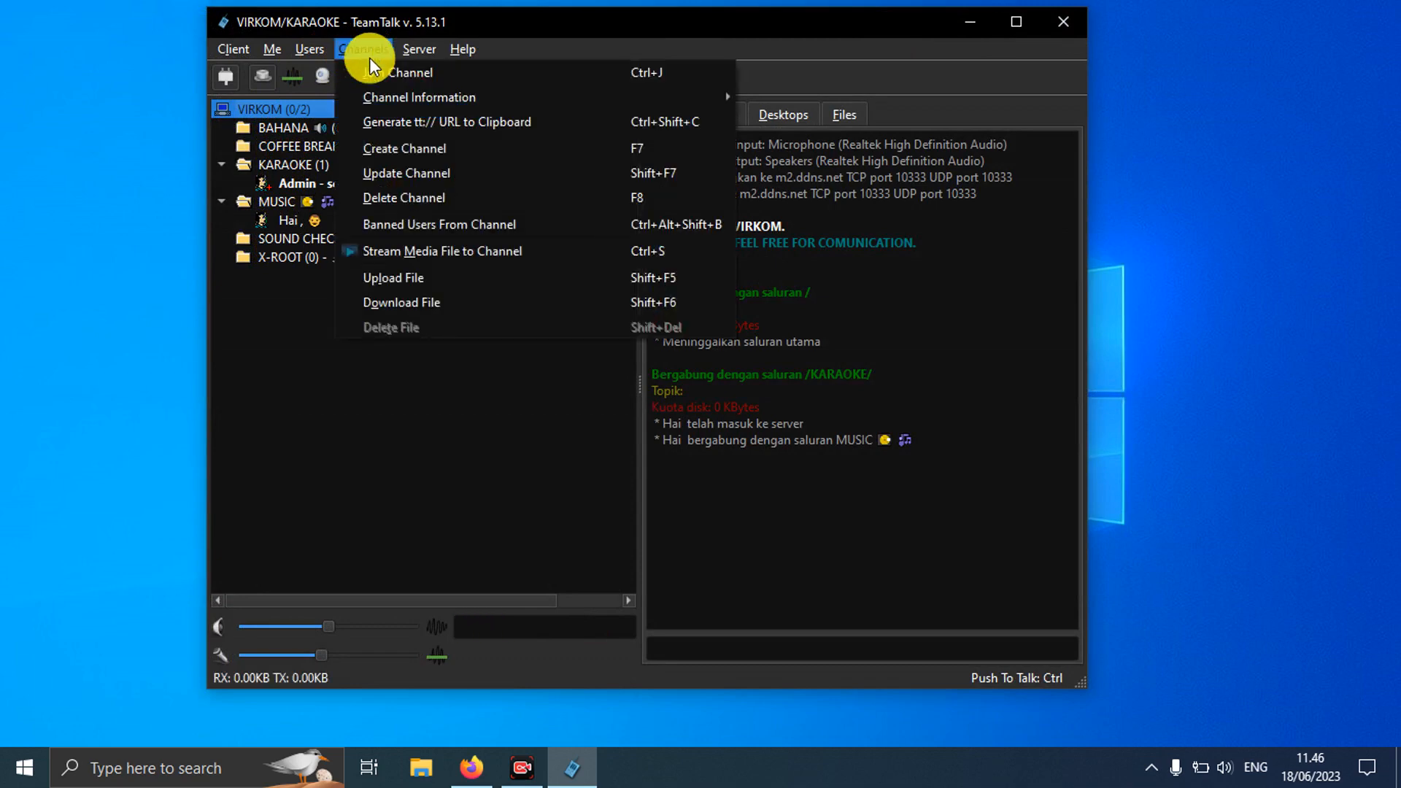
Step: Name the new root channel TEST, then move through the topic and password fields
left_click(400, 148)
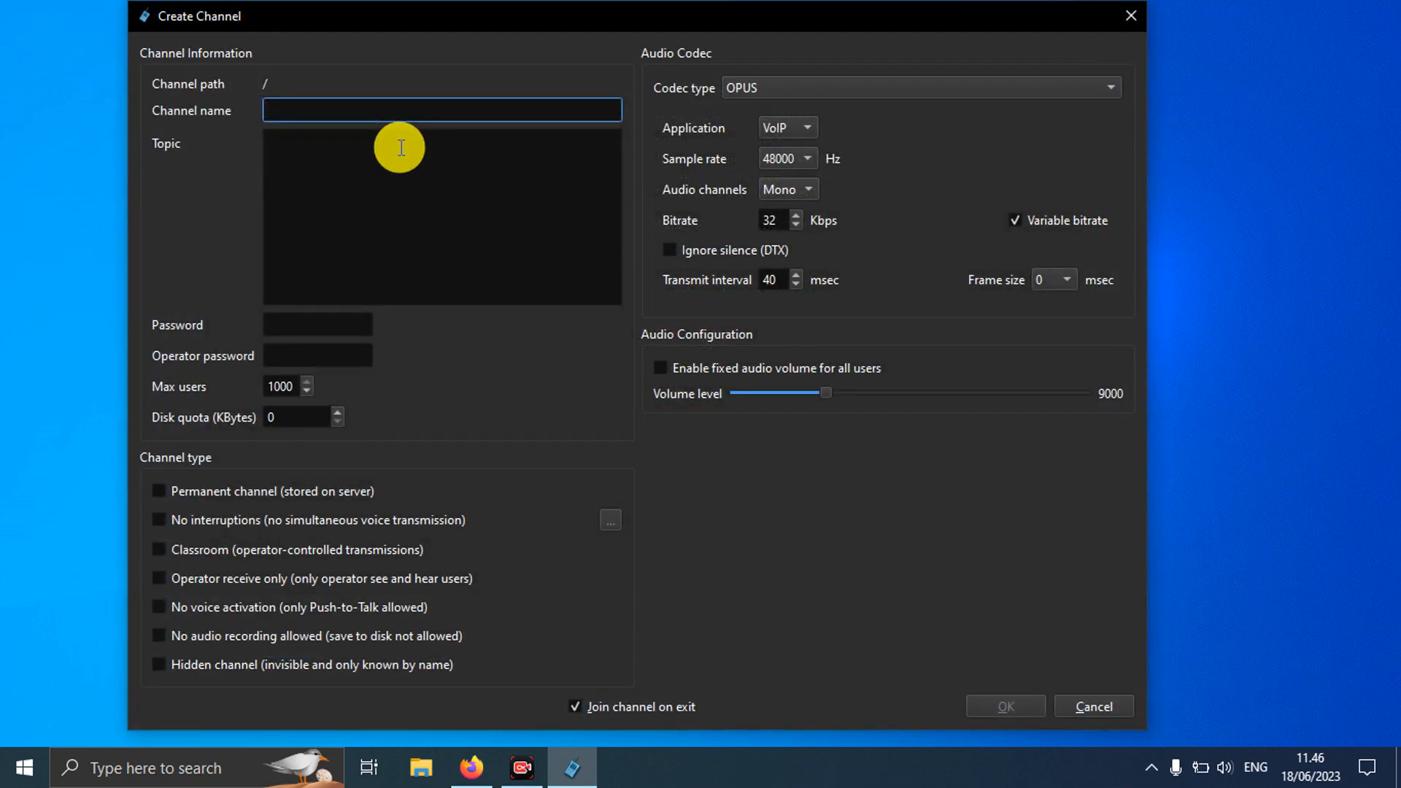
type("T")
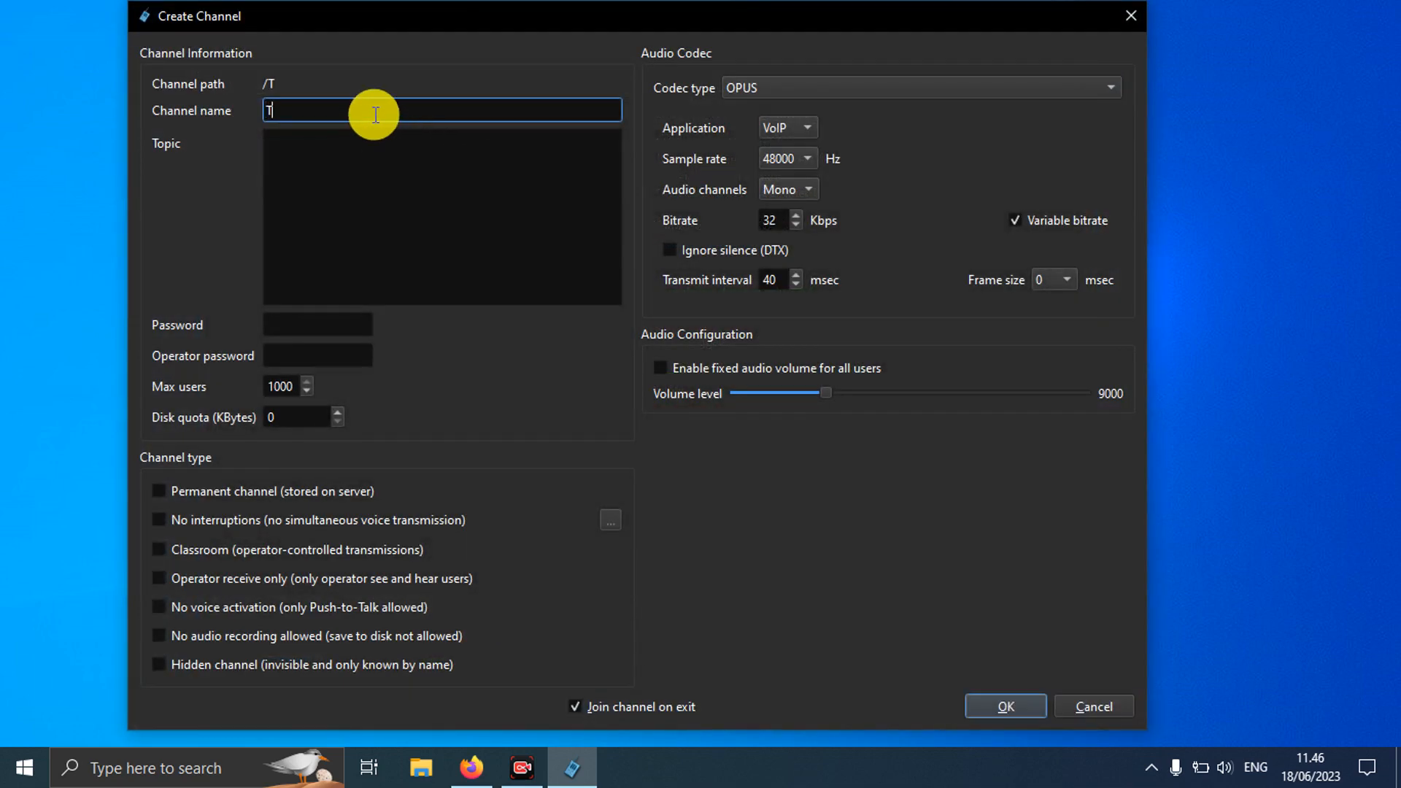
type("EST")
left_click(420, 170)
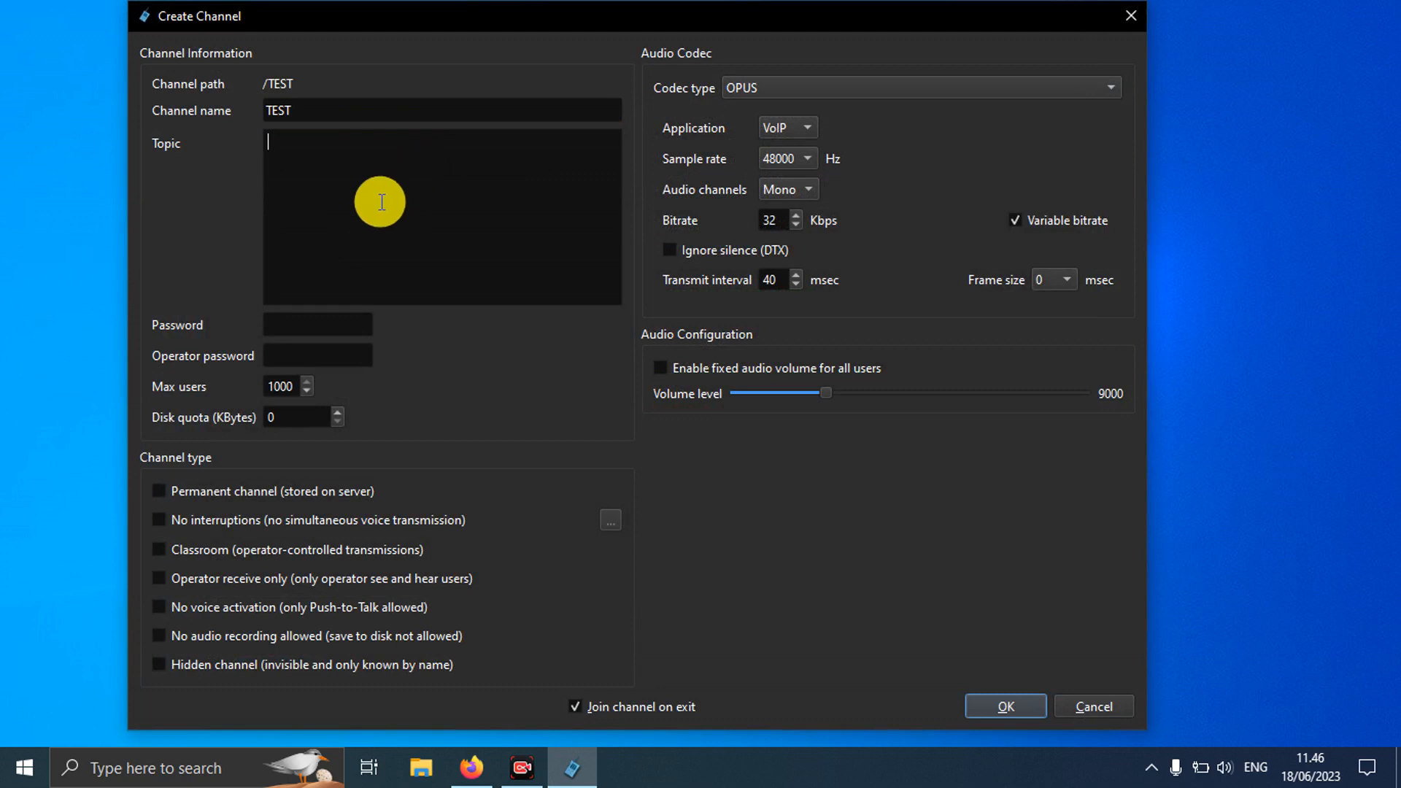
left_click(299, 325)
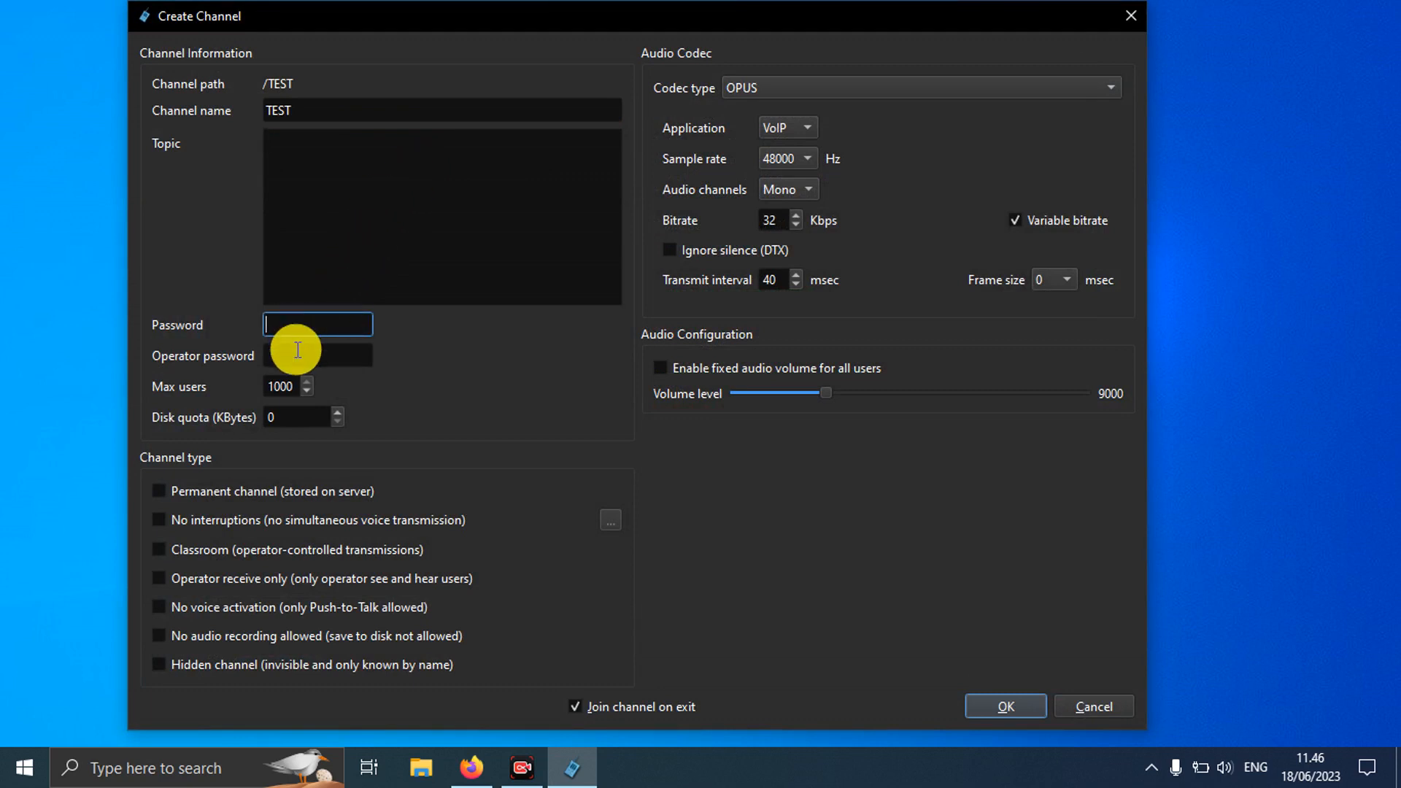
key("Tab")
left_click(294, 326)
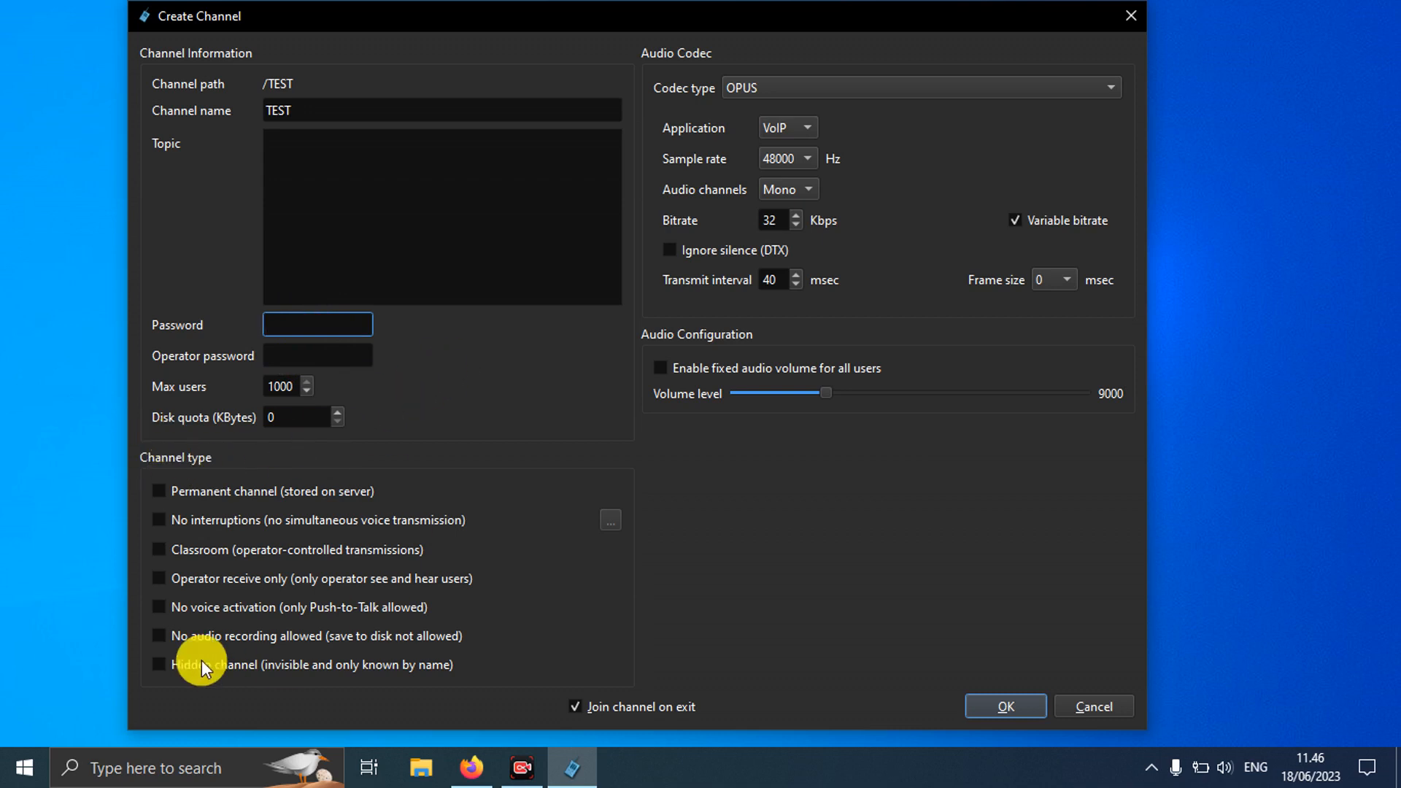
Step: Make TEST permanent with Stereo audio channels, then create and join it
left_click(159, 490)
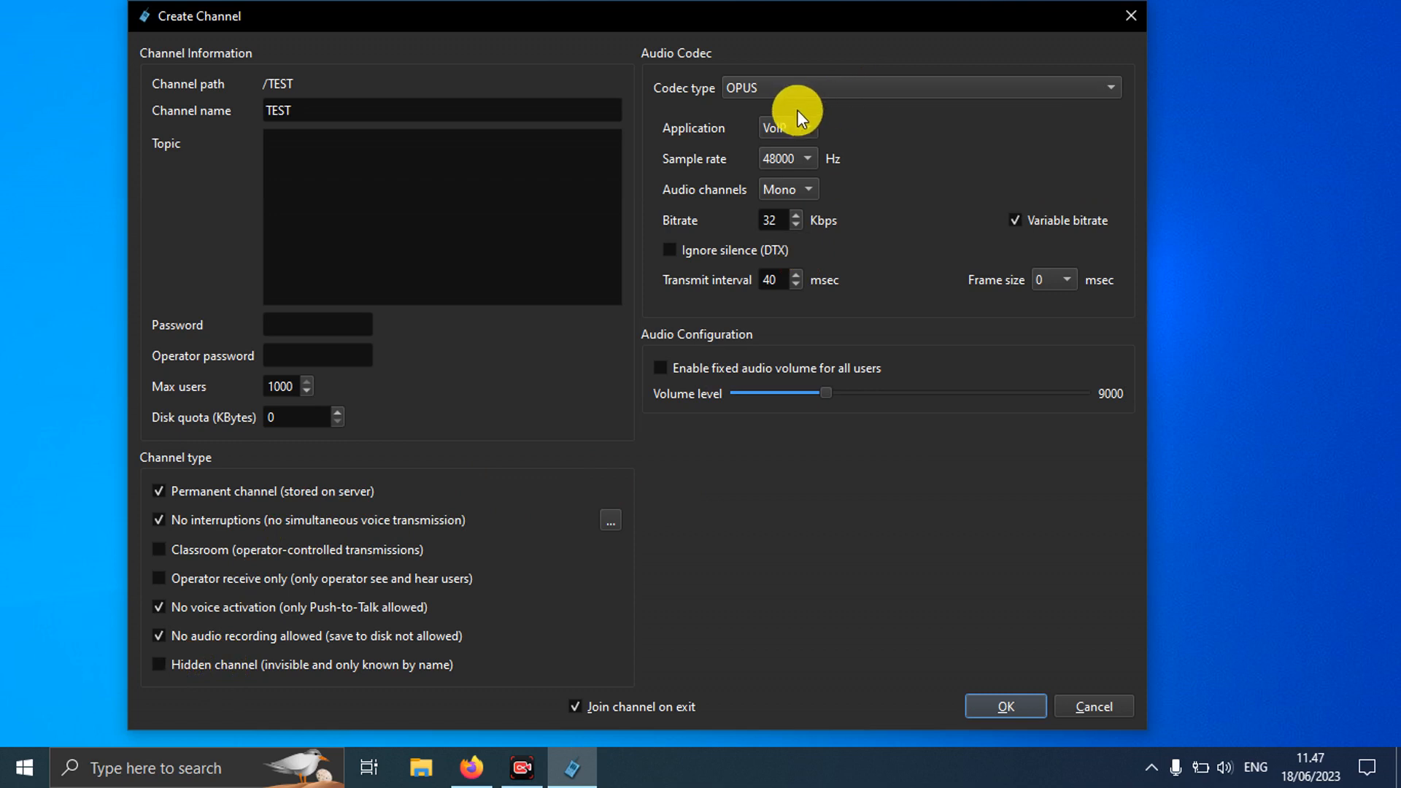
left_click(808, 132)
left_click(812, 132)
left_click(809, 191)
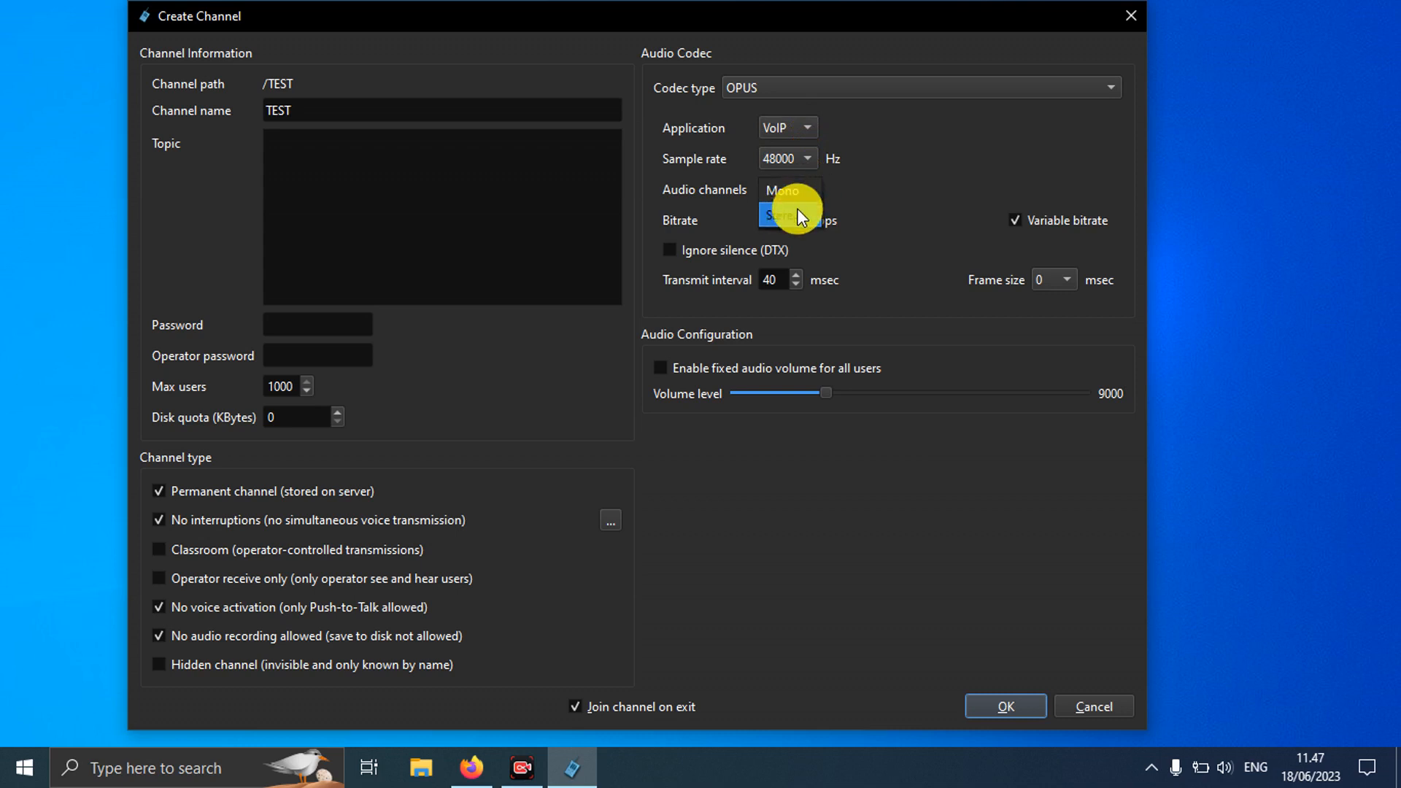
double_click(779, 220)
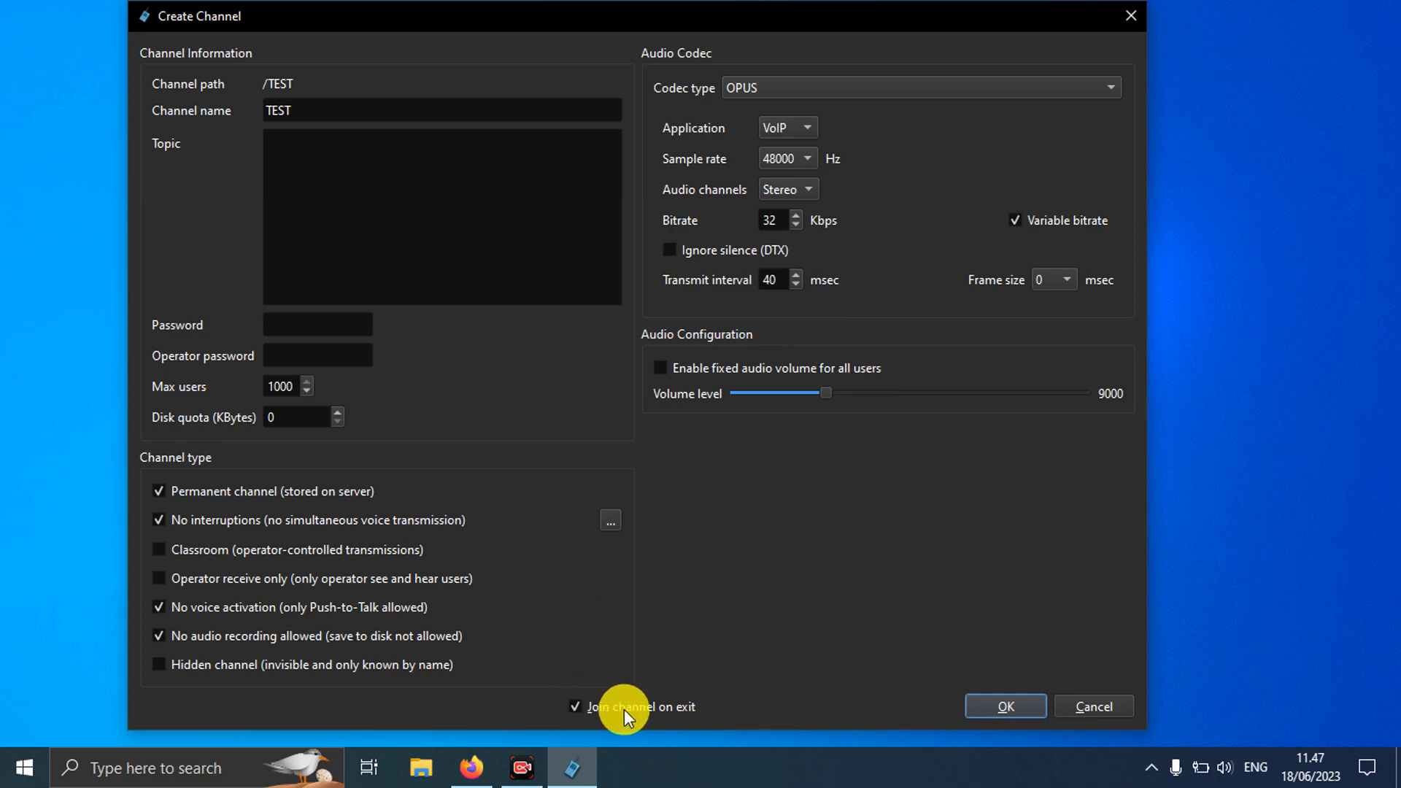
left_click(1007, 701)
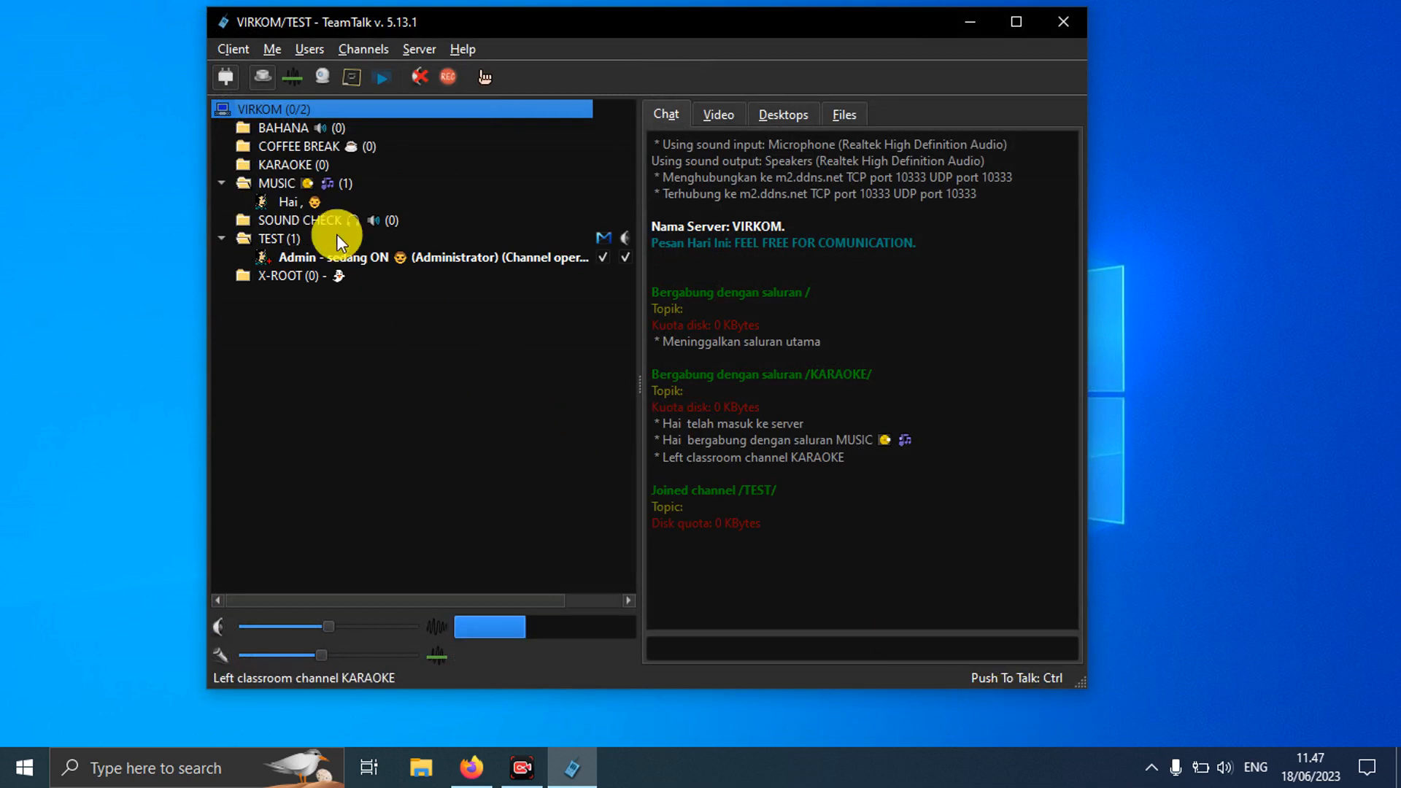
Step: Open the TEST channel's Update Channel settings, review them, and close them unchanged
left_click(292, 235)
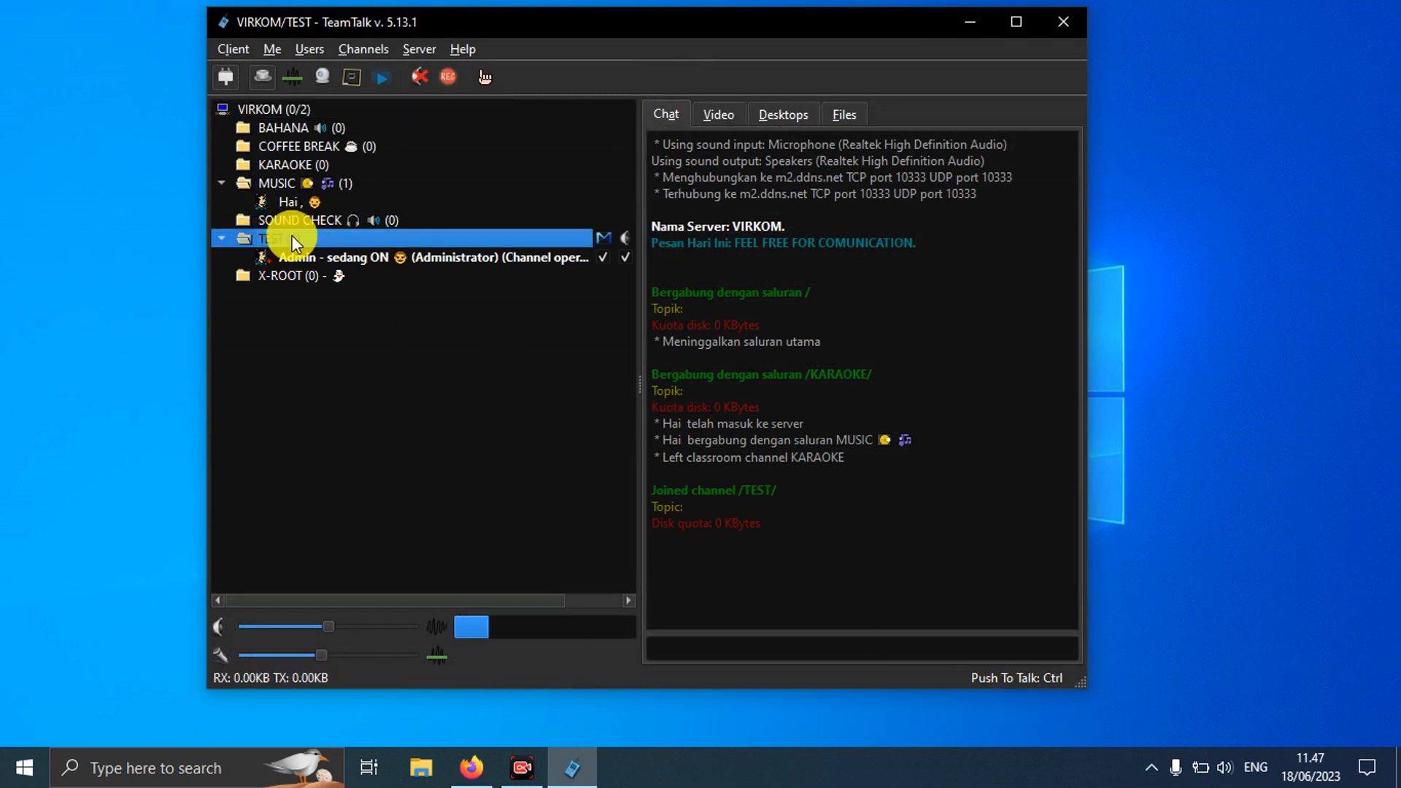
right_click(292, 239)
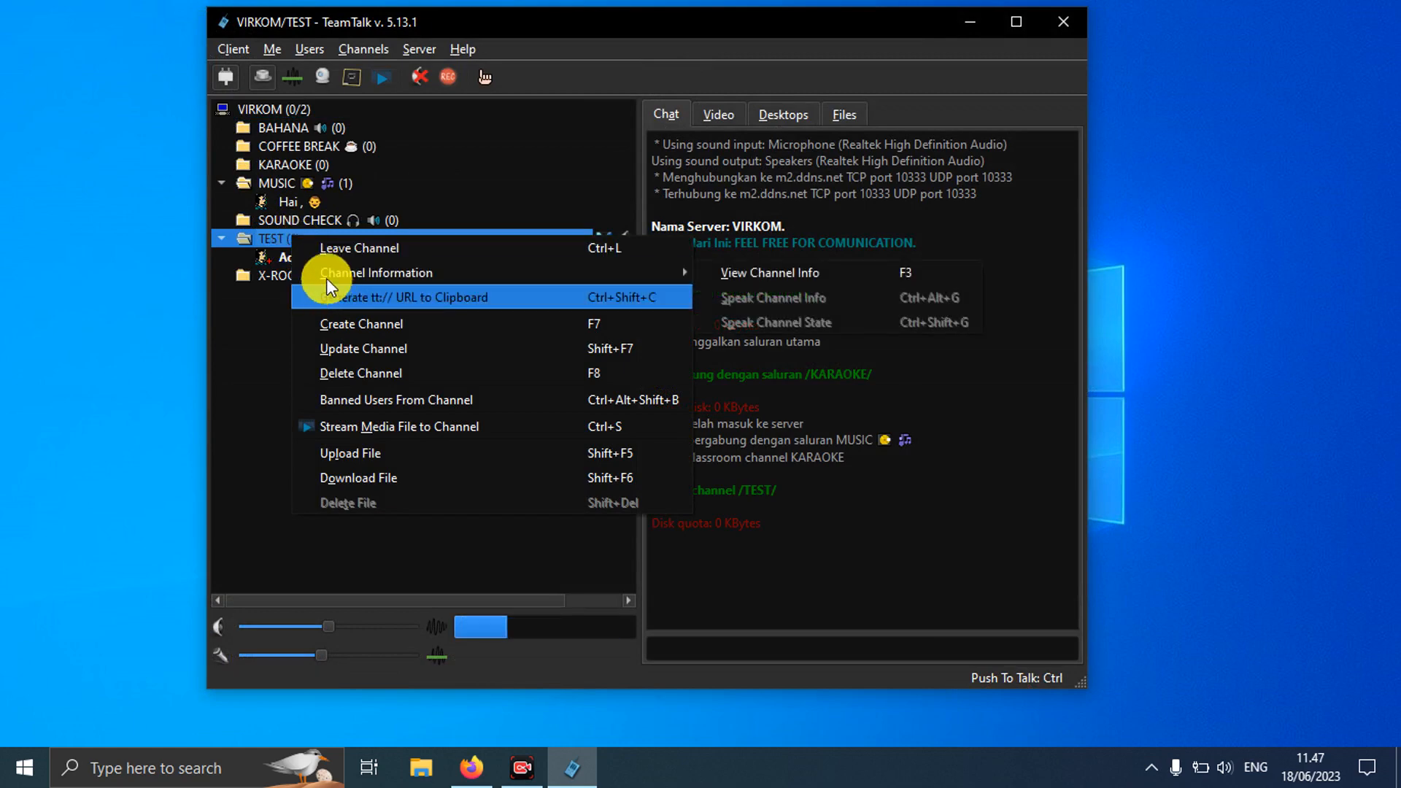
left_click(352, 340)
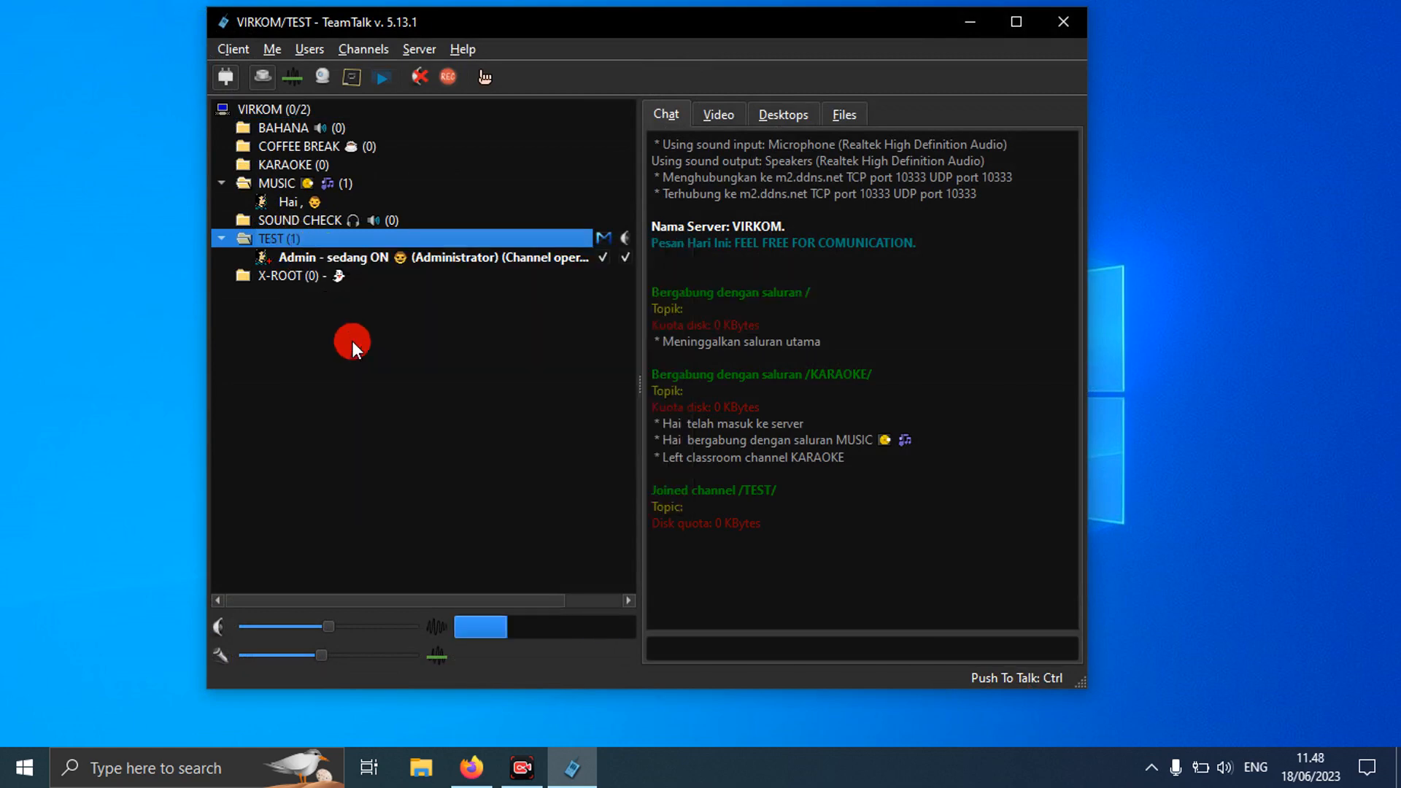
left_click(588, 132)
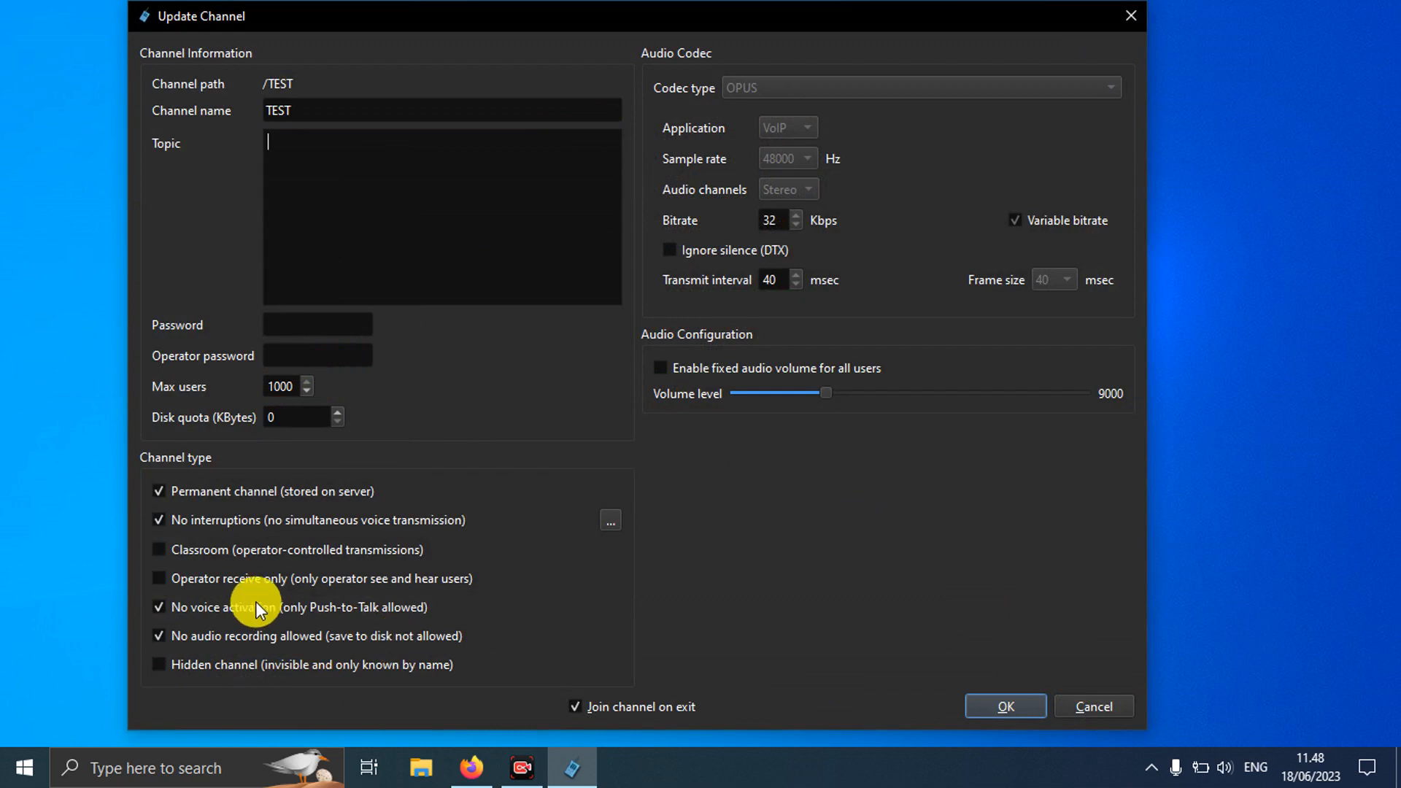
left_click(1071, 700)
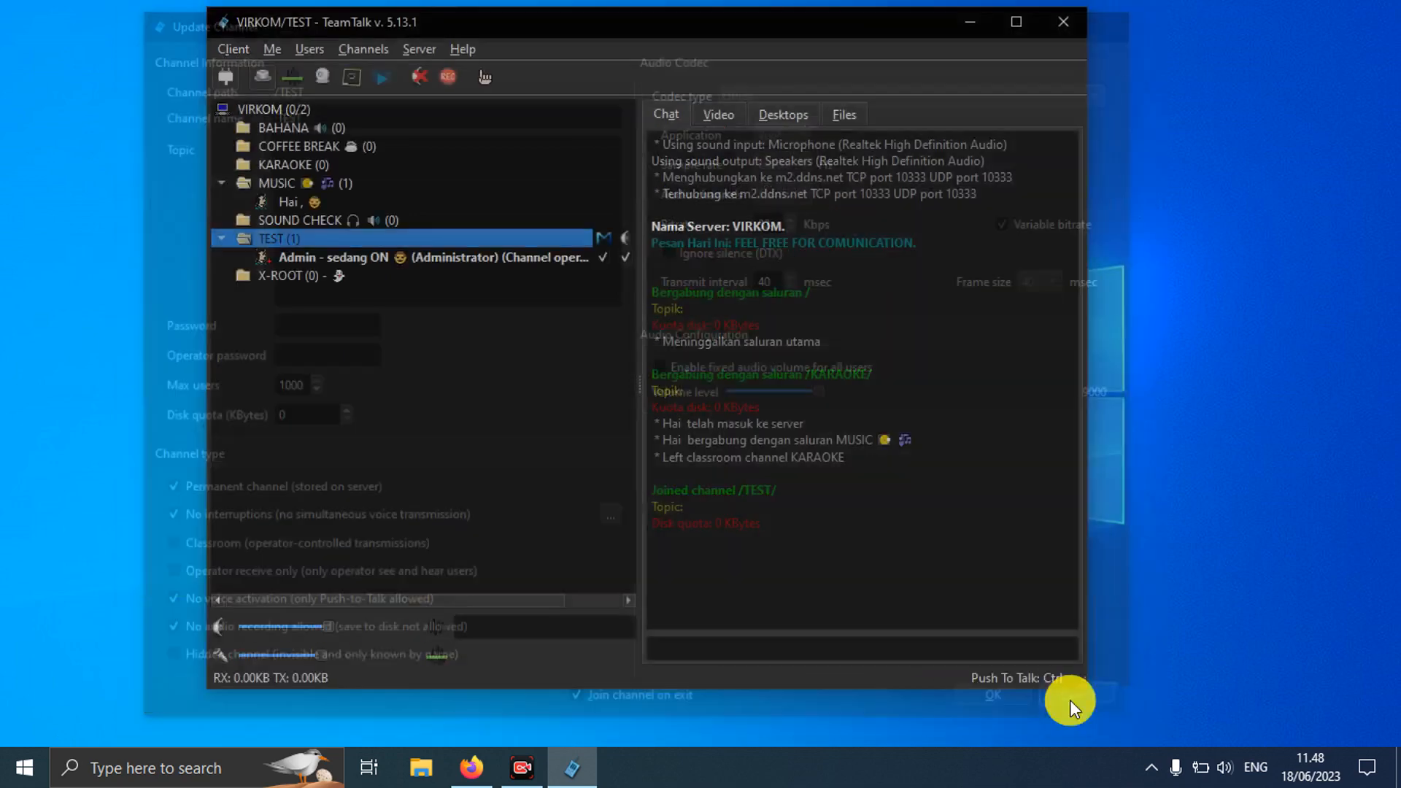
Step: Delete the TEST channel from its context menu and confirm with Yes
right_click(279, 235)
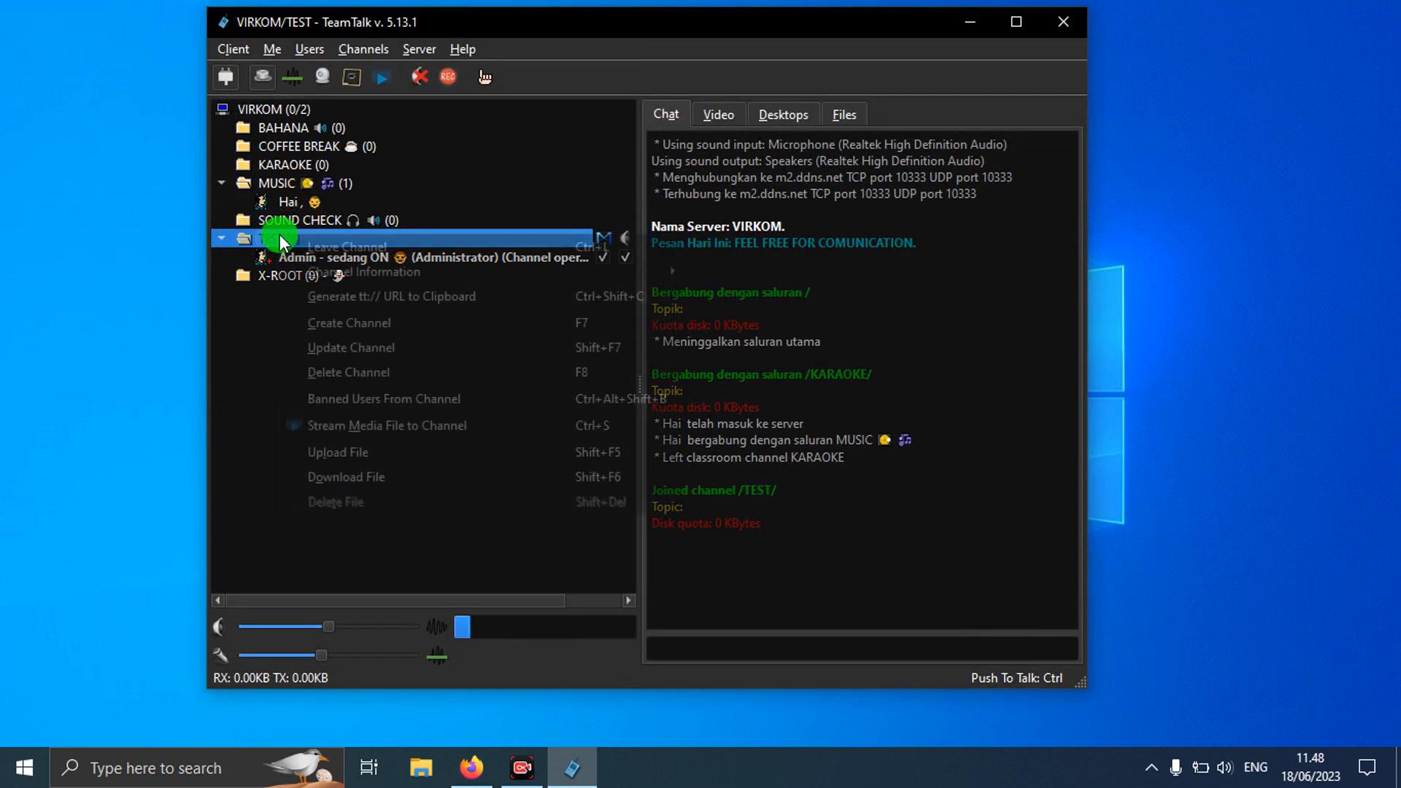
left_click(344, 371)
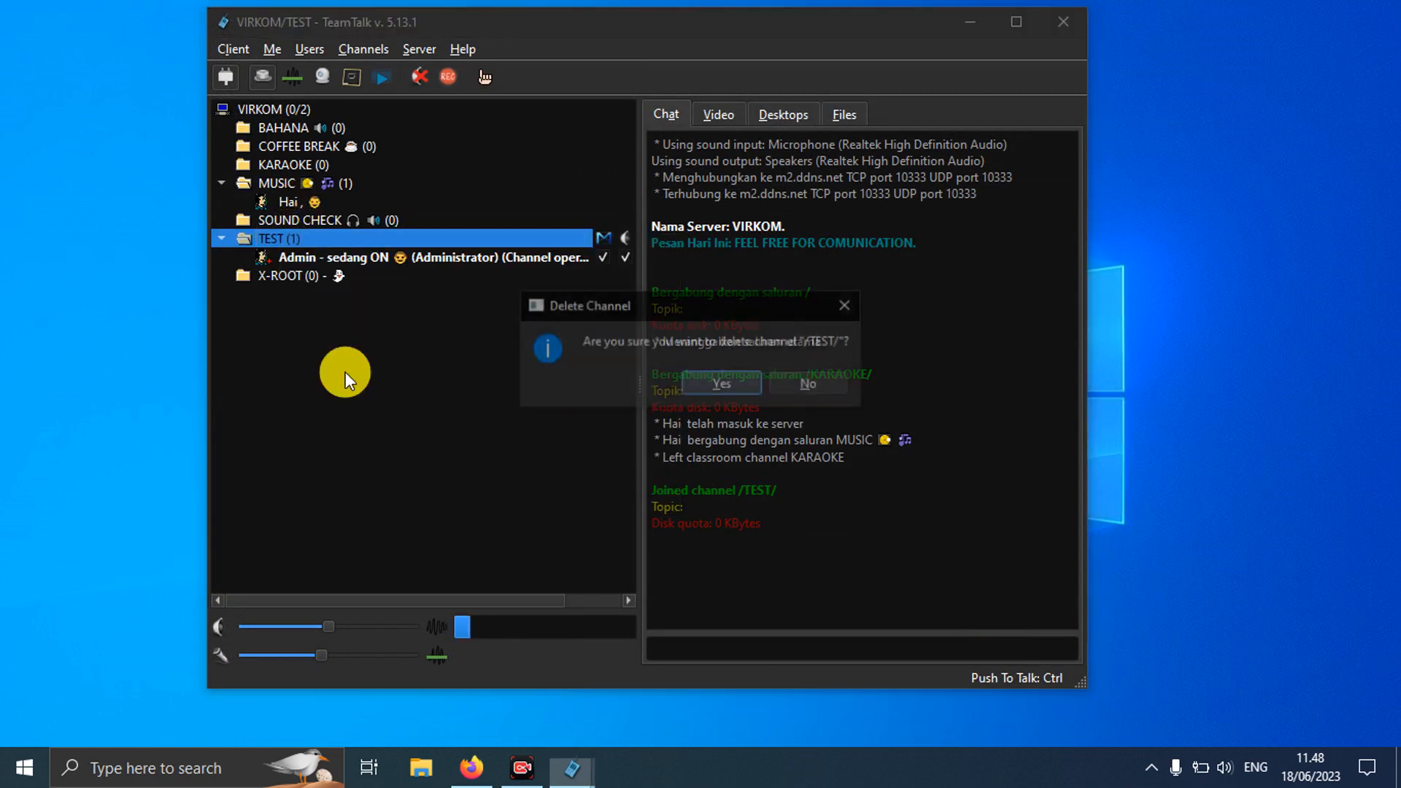
left_click(724, 383)
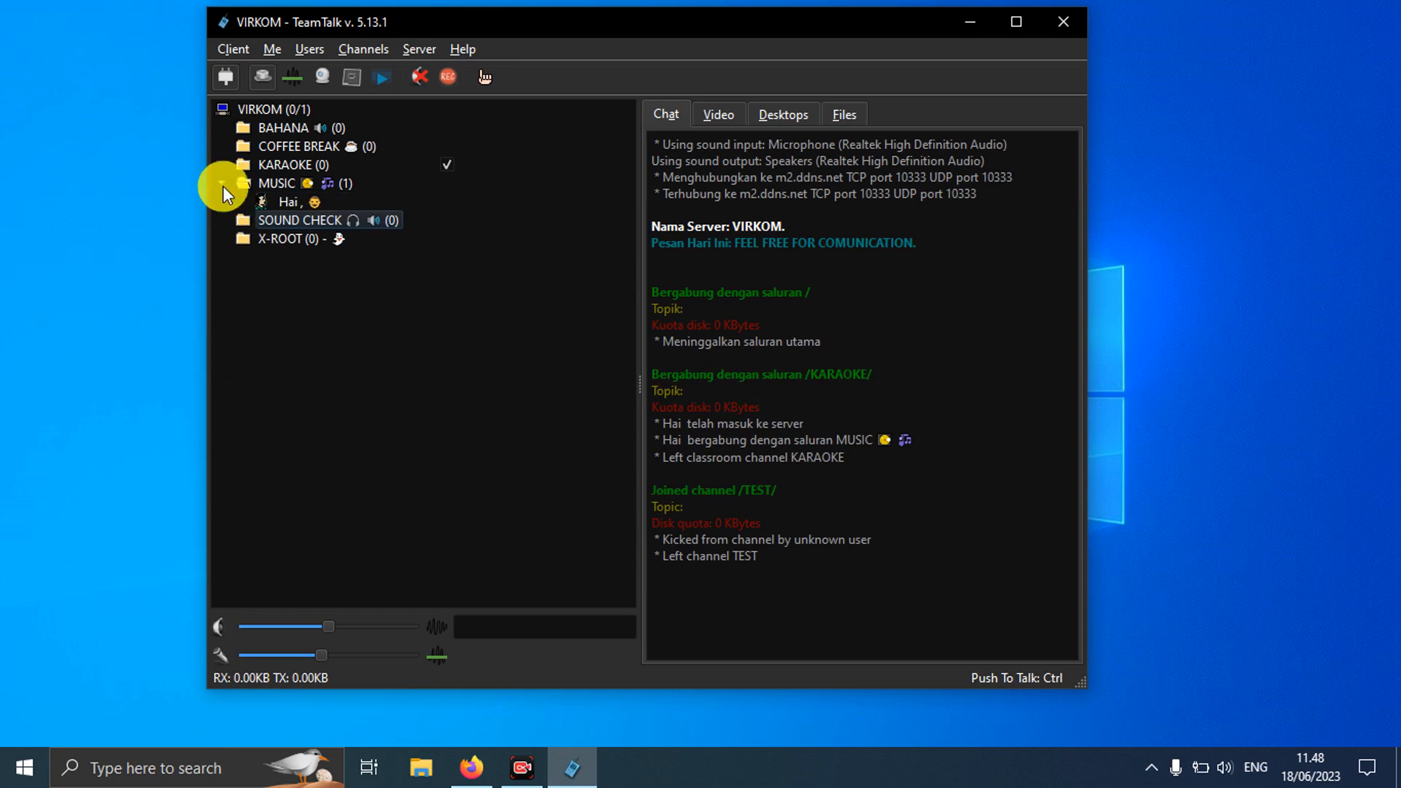
Step: Rejoin the VIRKOM root channel, then open Create Channel and cancel it without creating anything
double_click(277, 115)
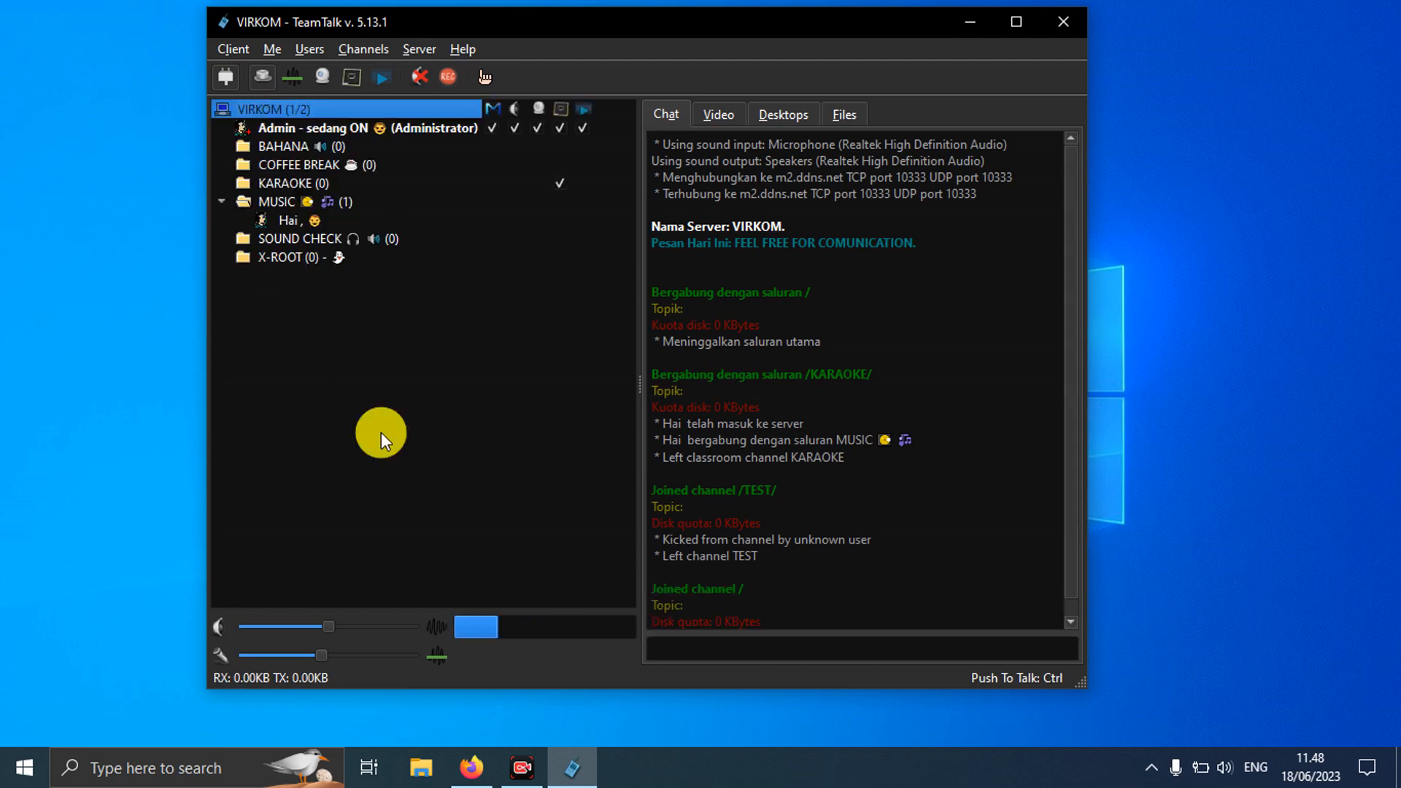
left_click(384, 47)
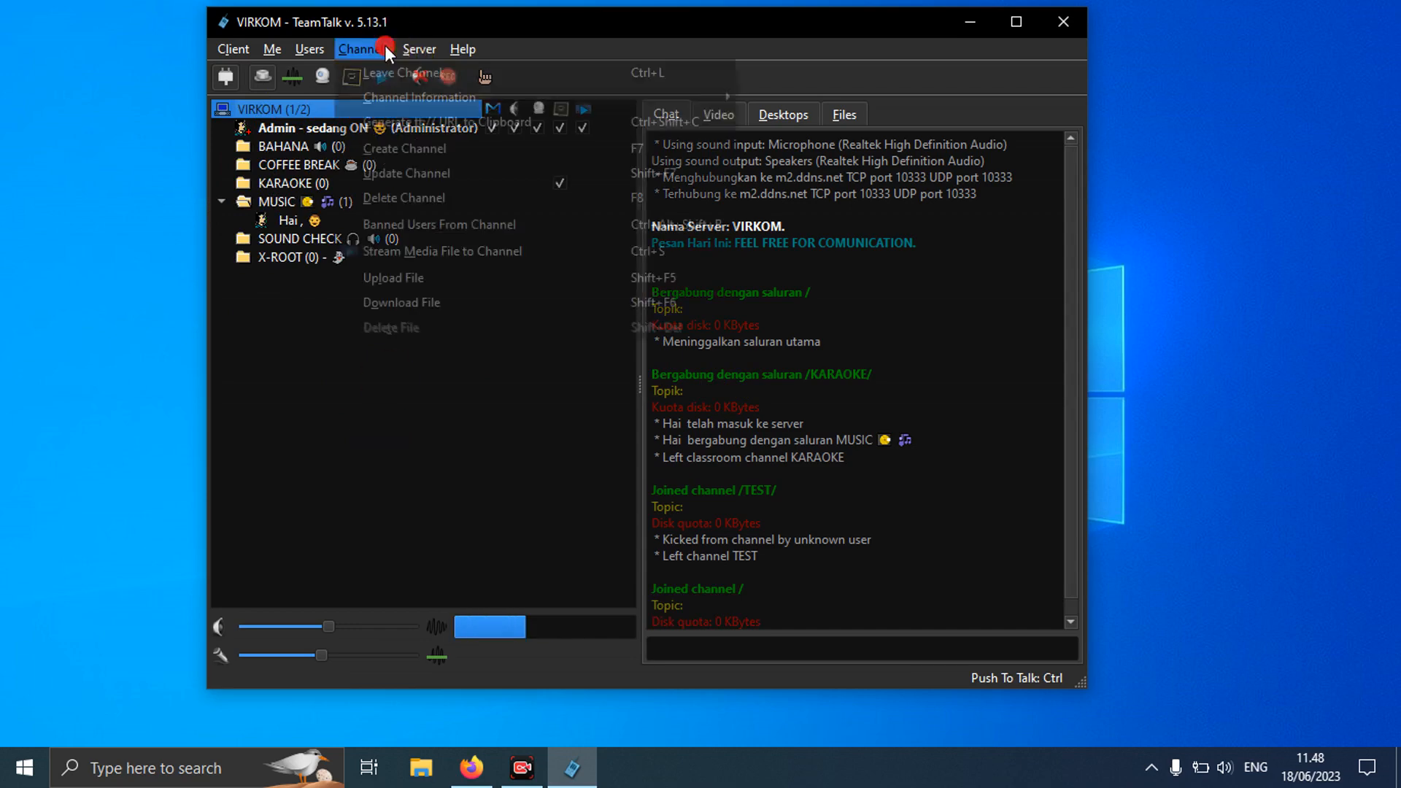
left_click(398, 147)
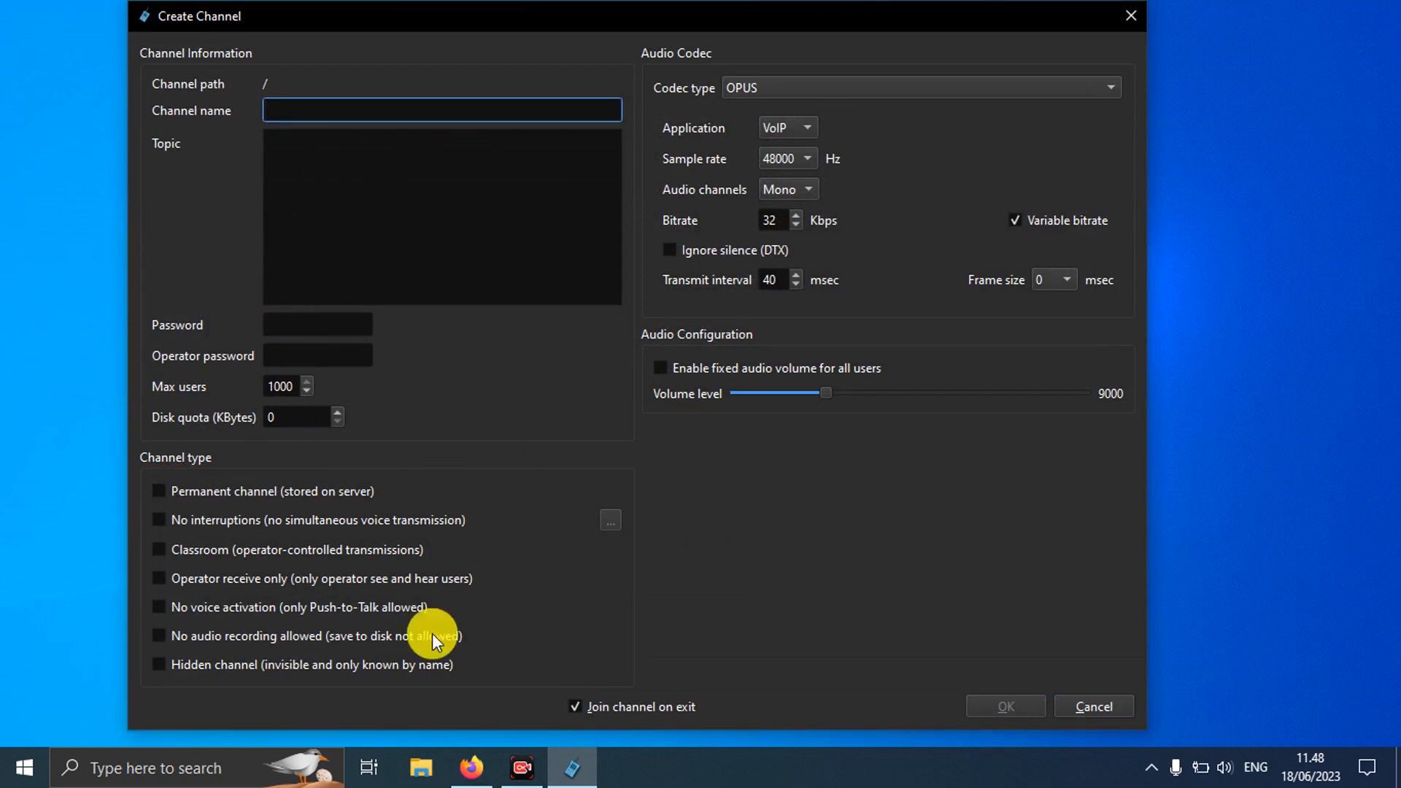
left_click(1072, 705)
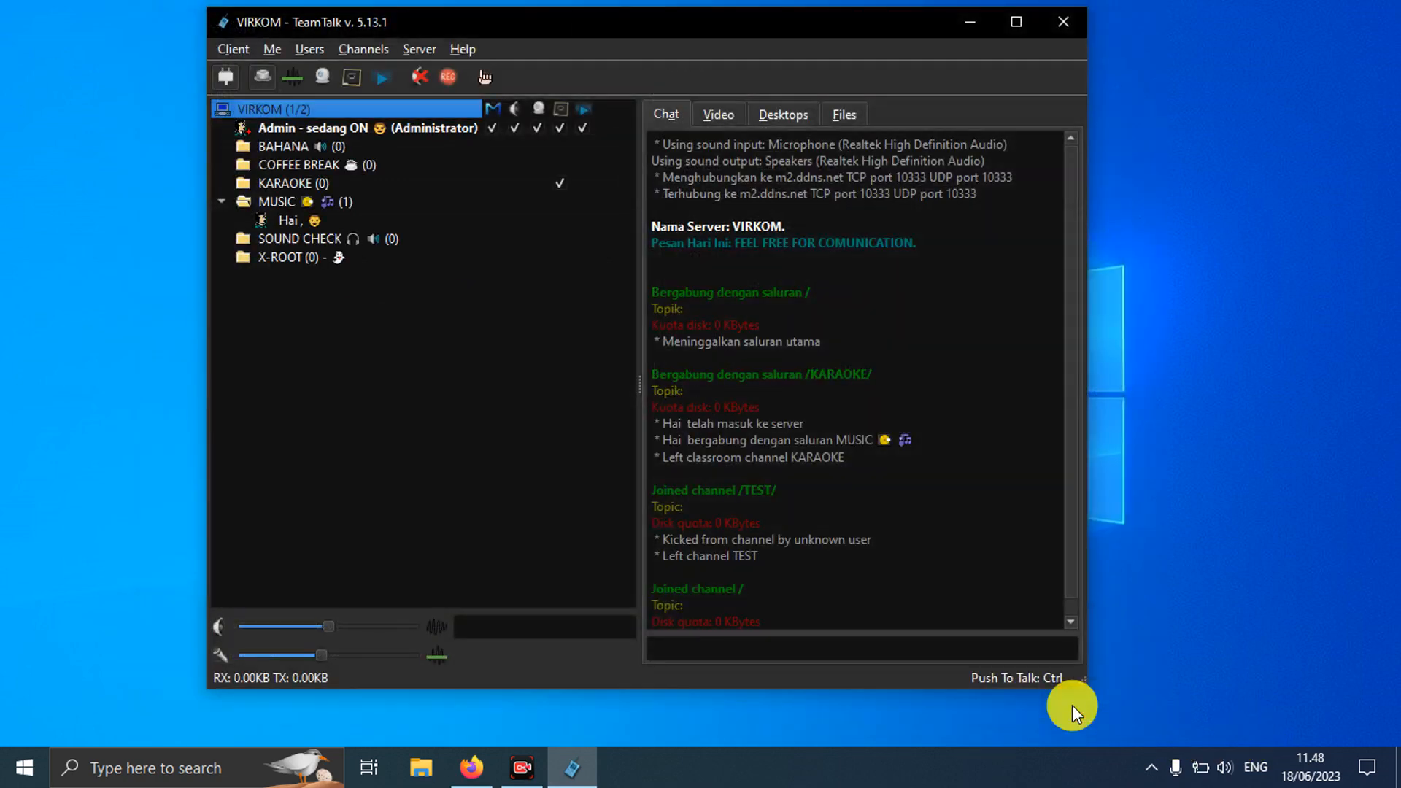
left_click(372, 52)
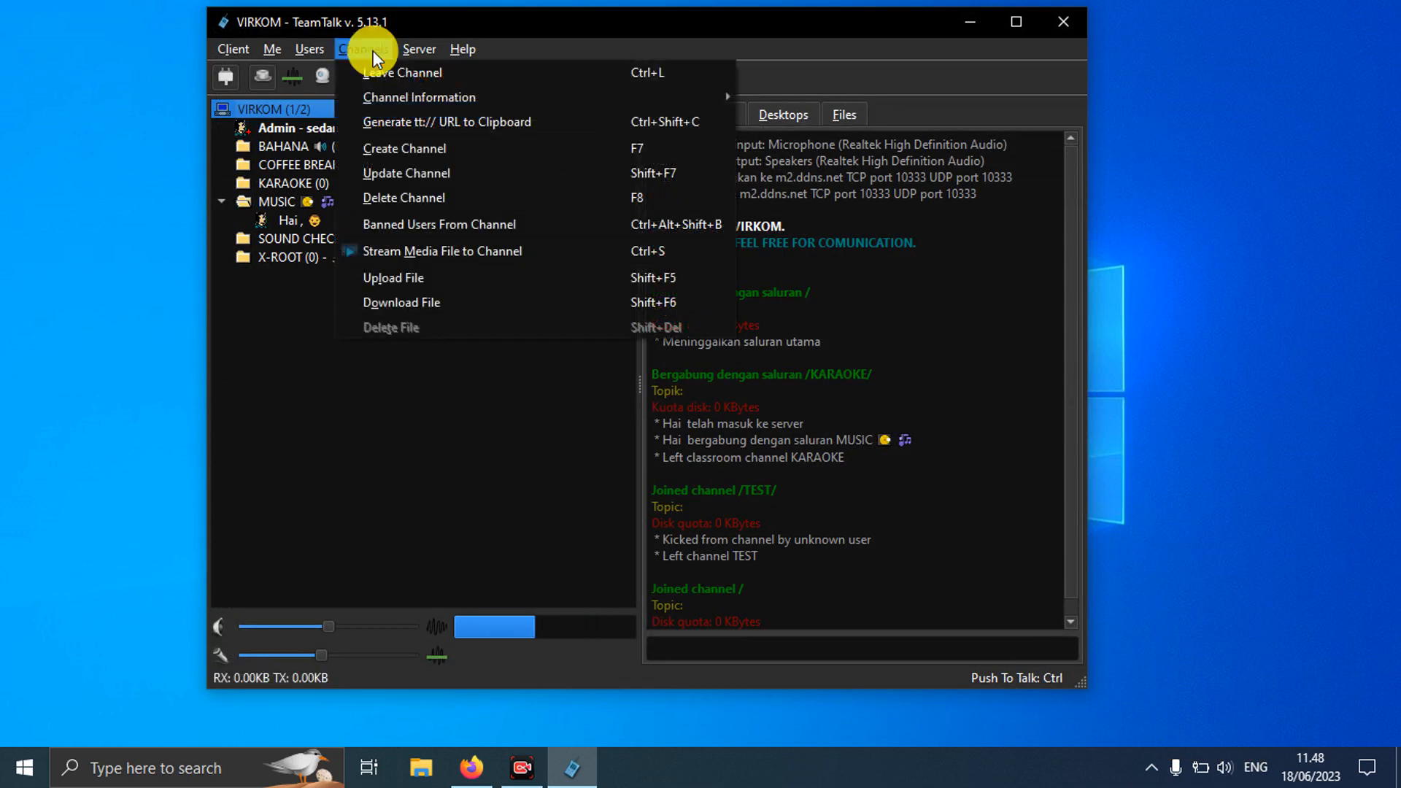
mouse_move(419, 51)
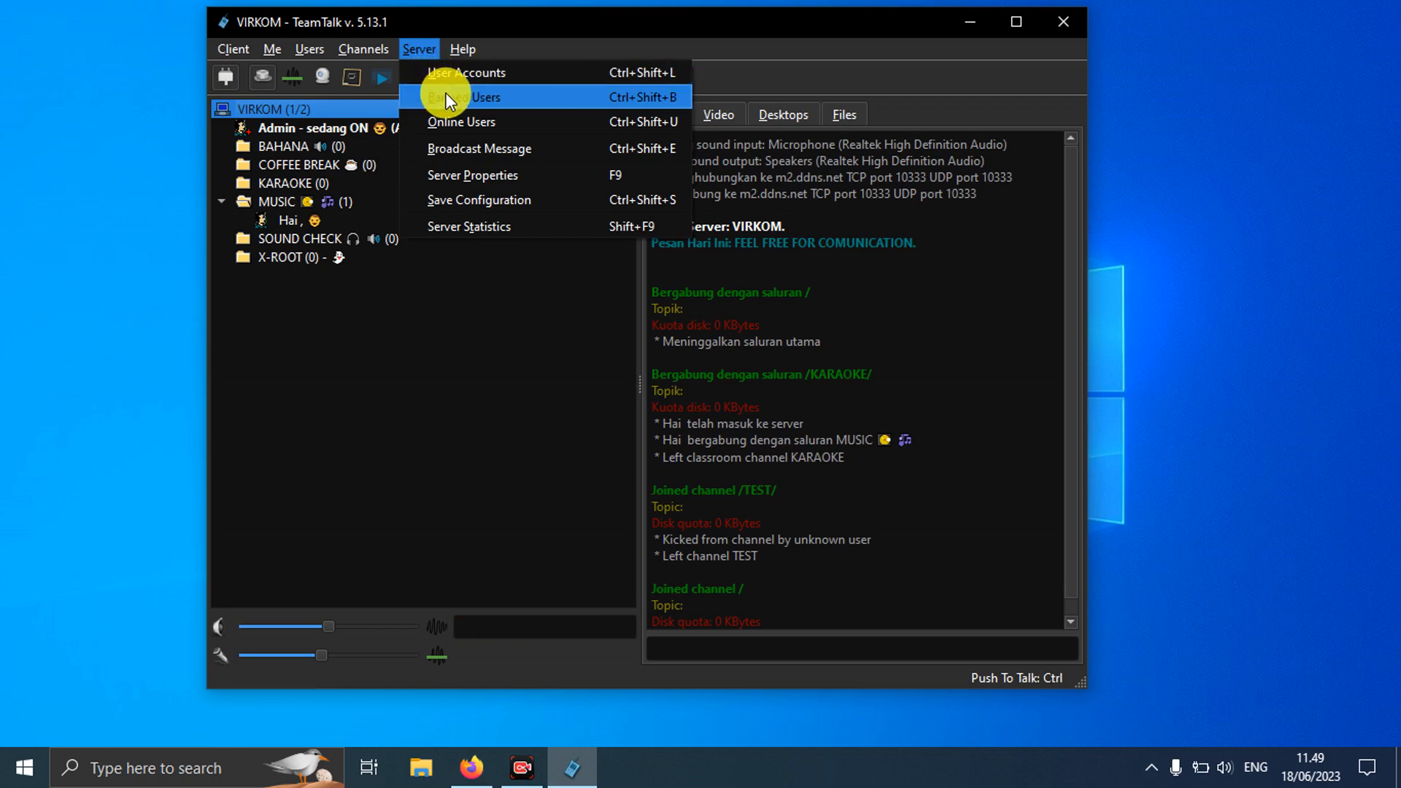
left_click(445, 97)
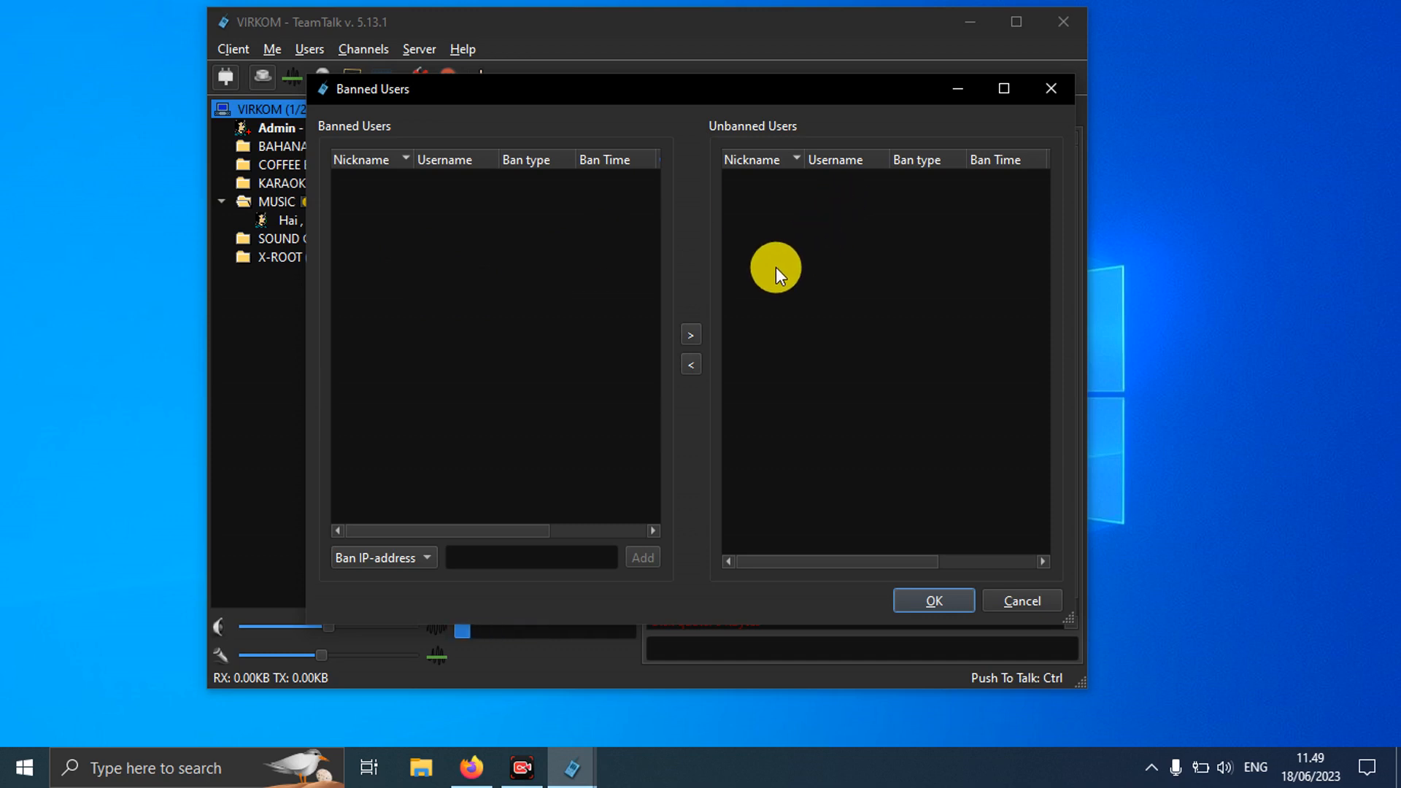
left_click(1024, 600)
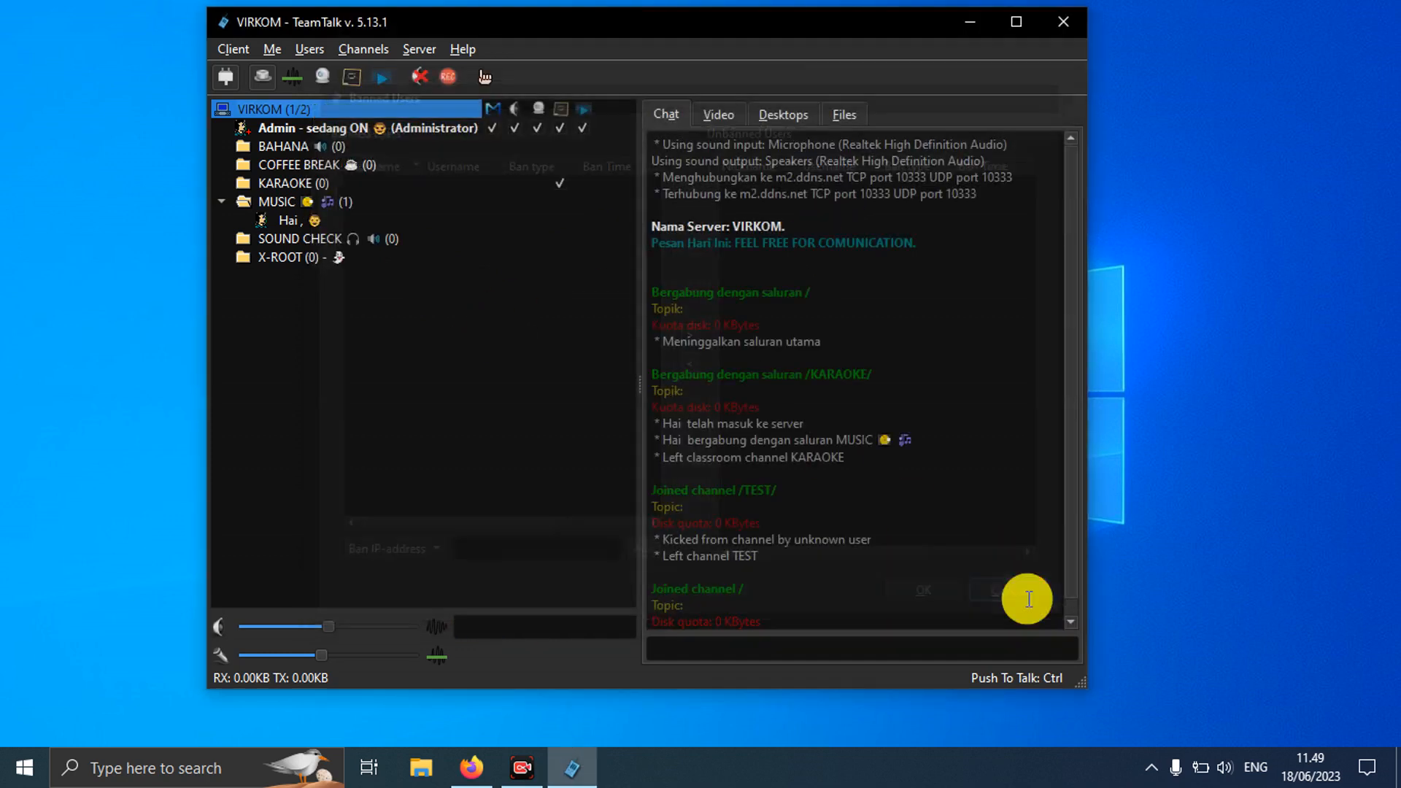
left_click(417, 49)
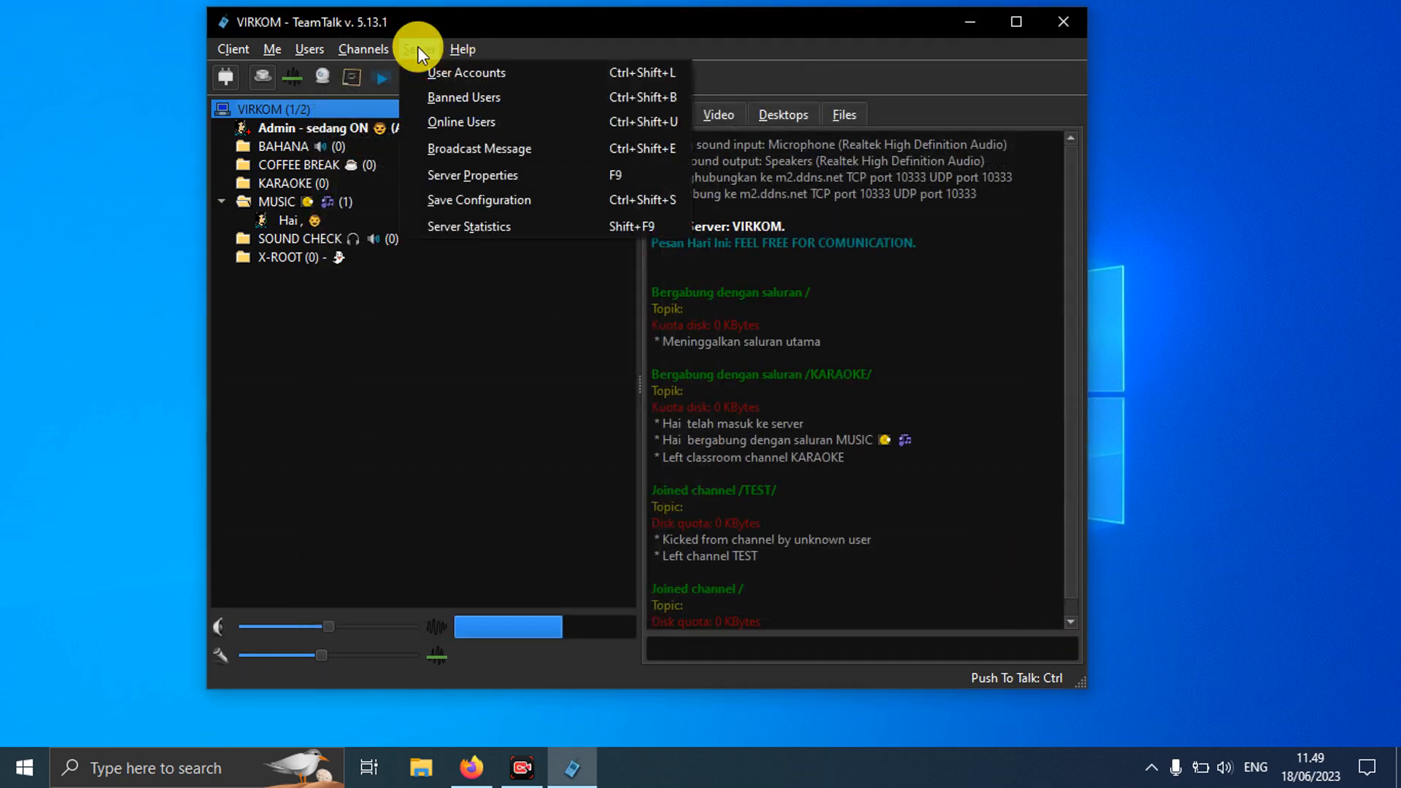
left_click(444, 124)
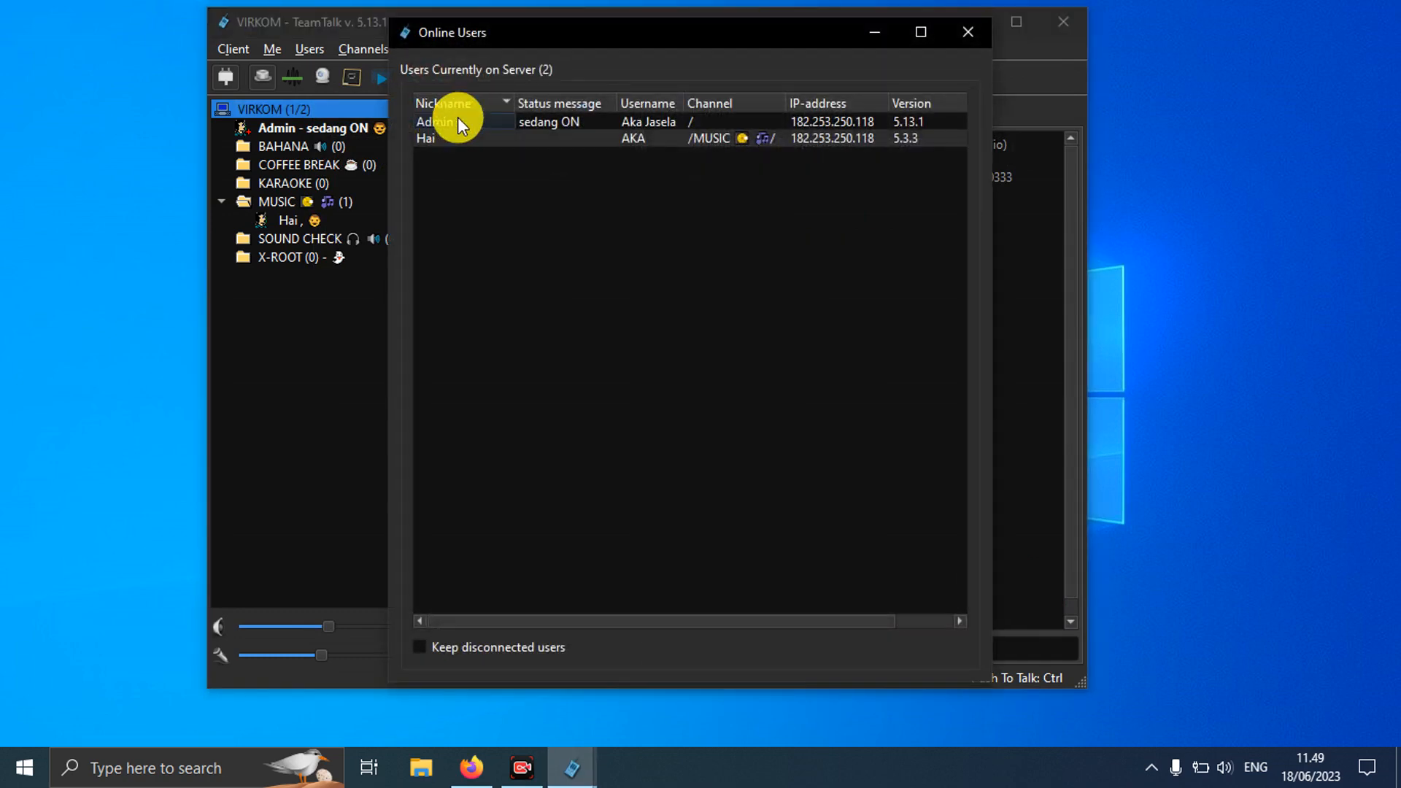
left_click(979, 33)
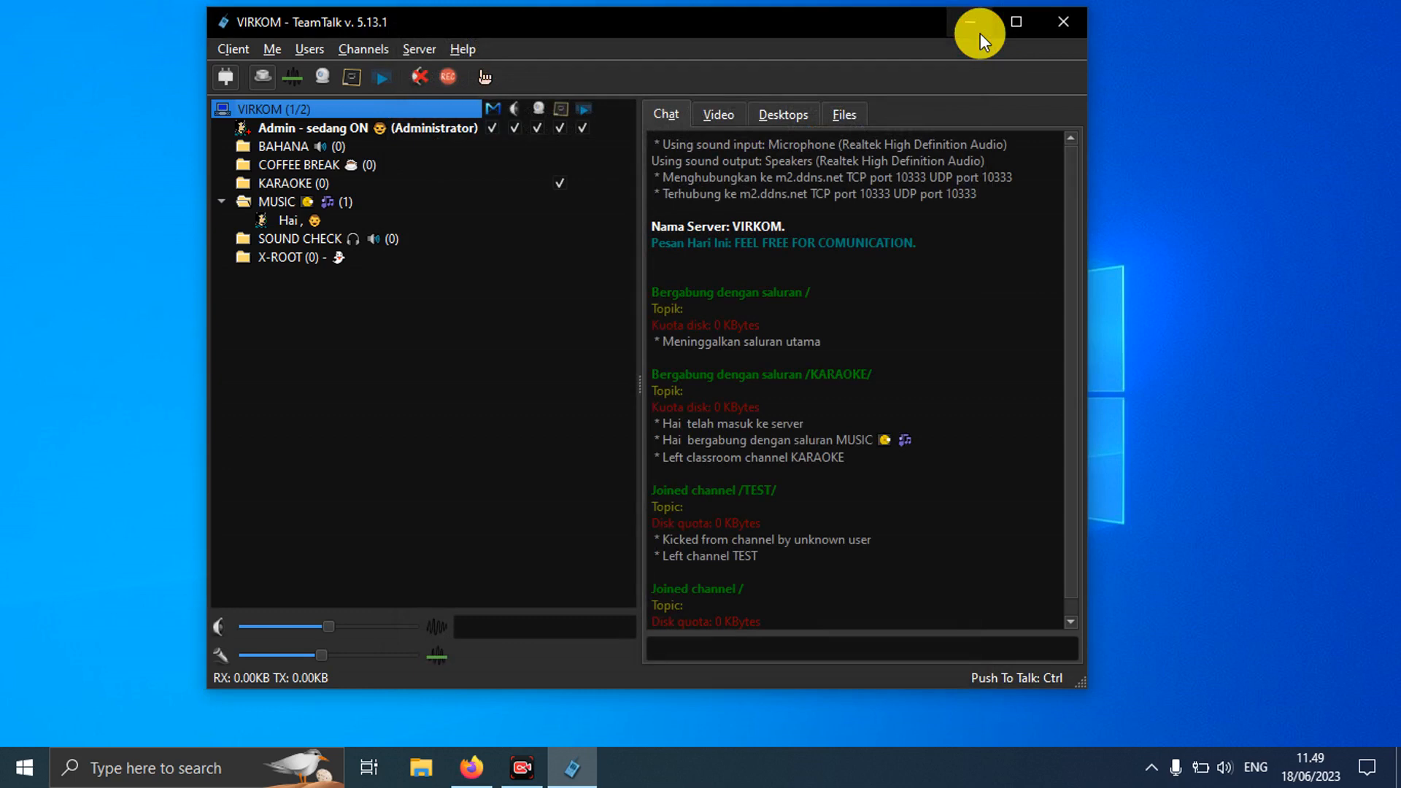
left_click(414, 49)
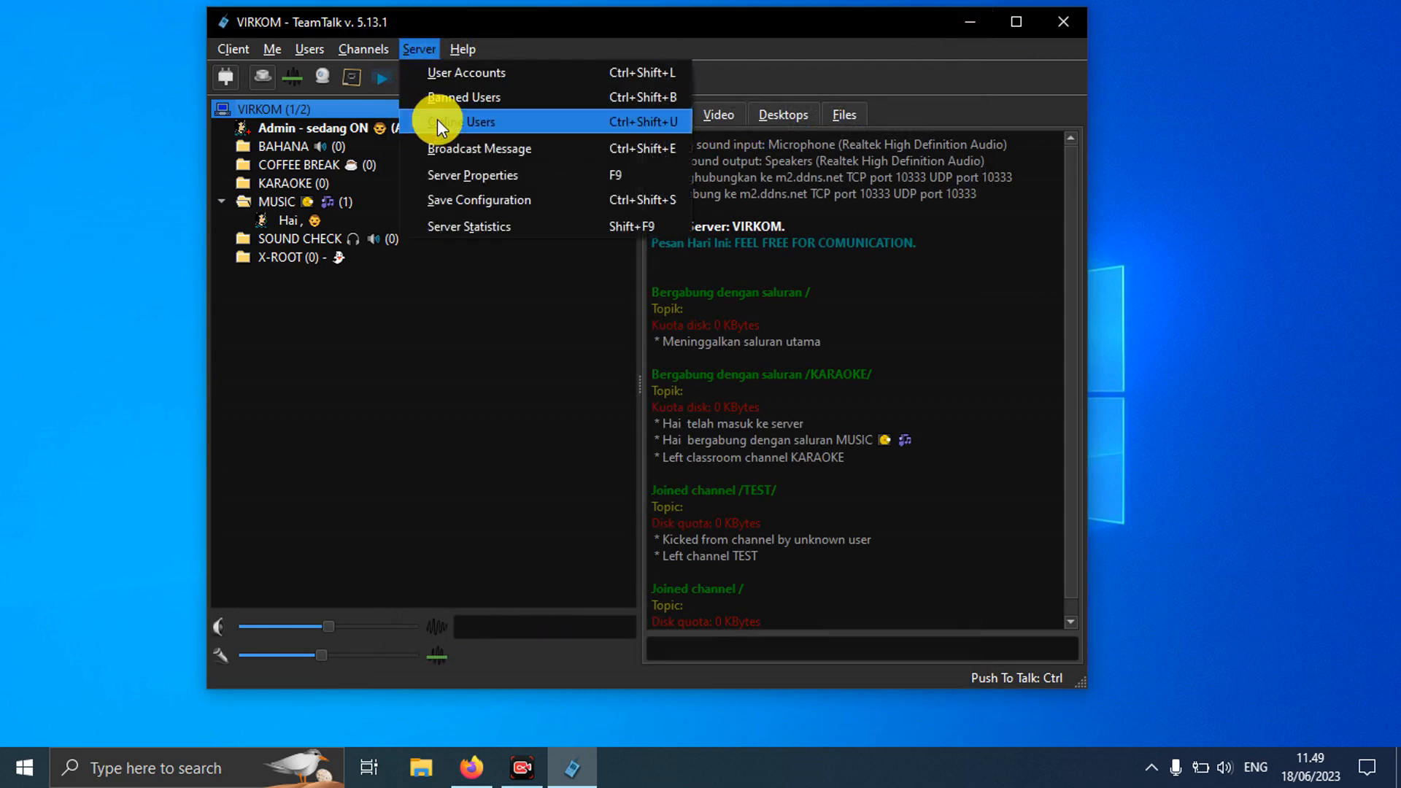
left_click(464, 152)
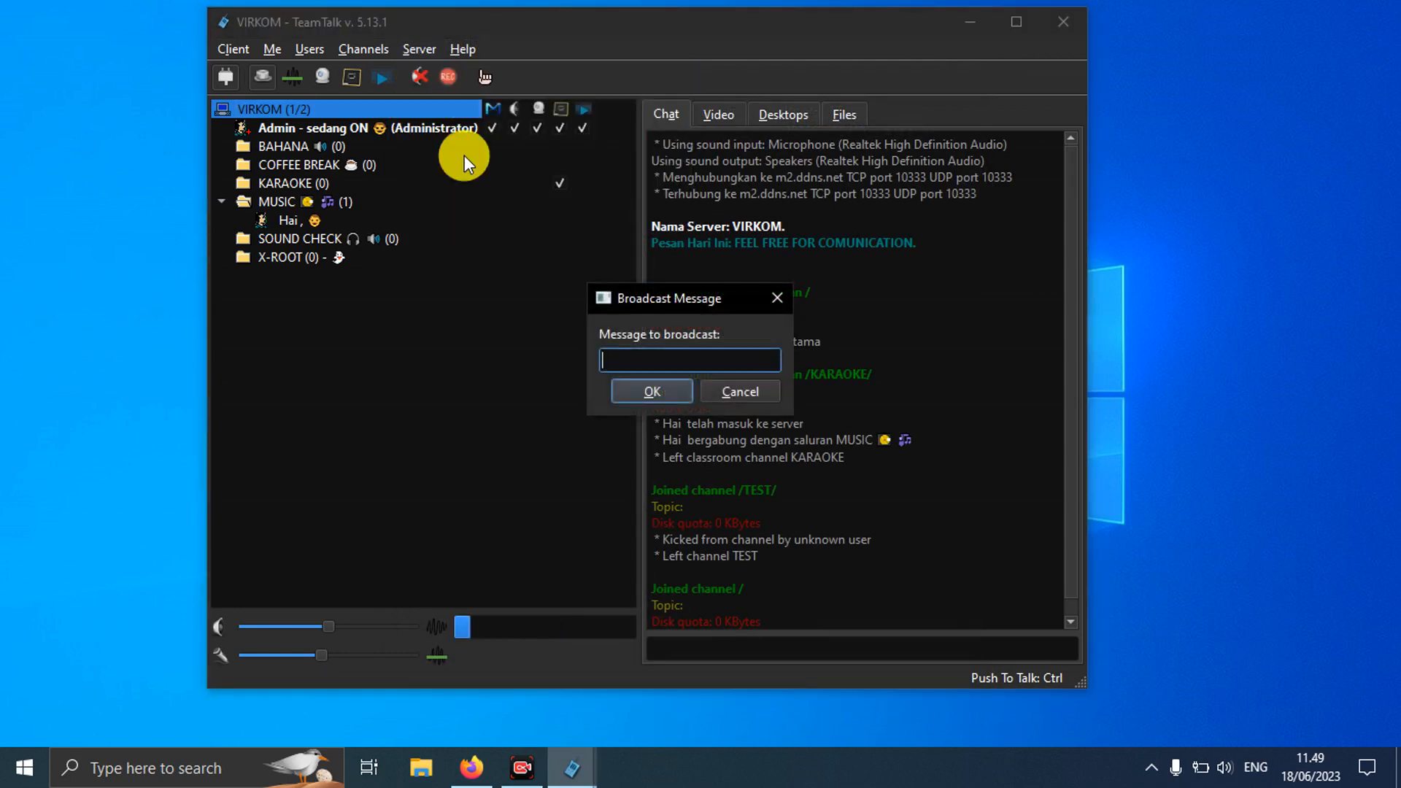
left_click(730, 390)
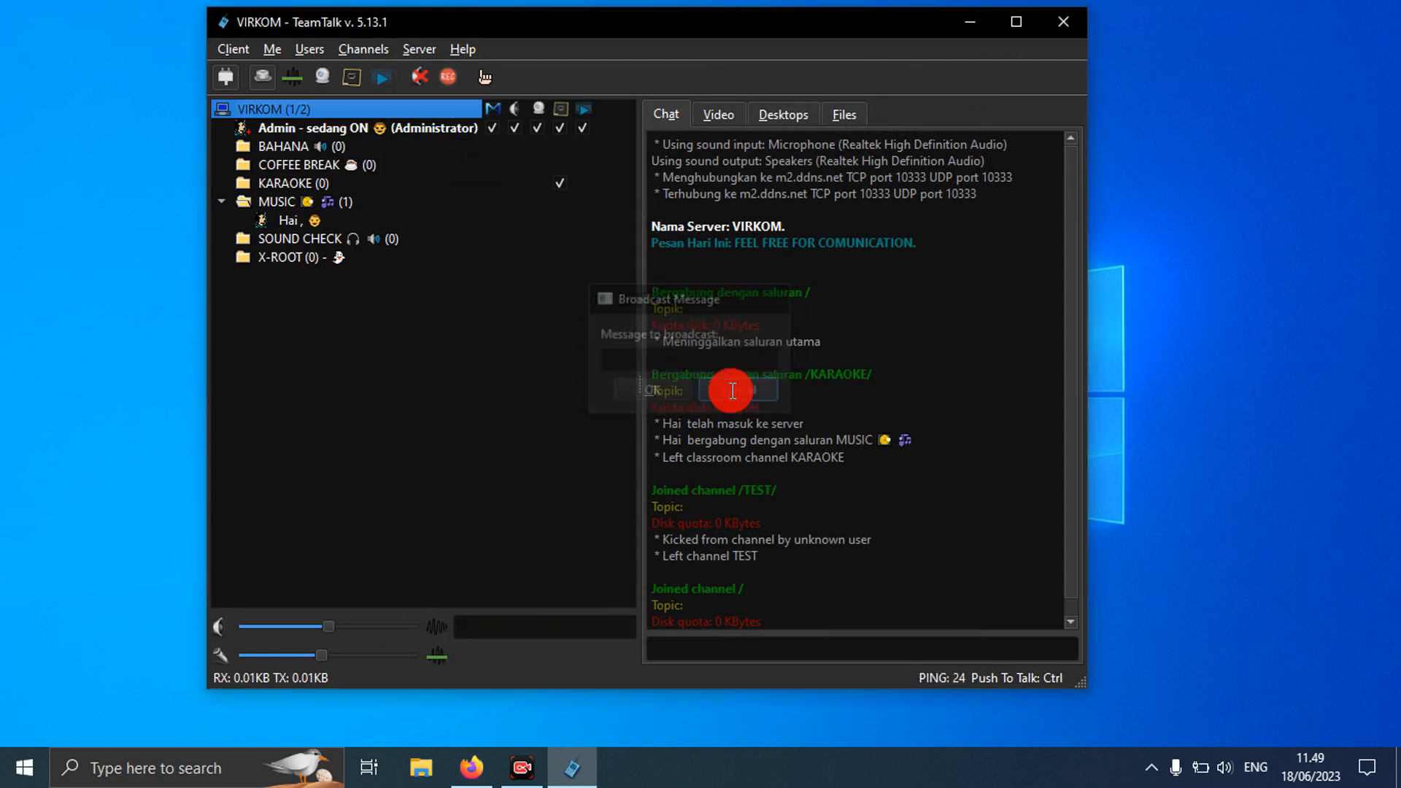
left_click(418, 49)
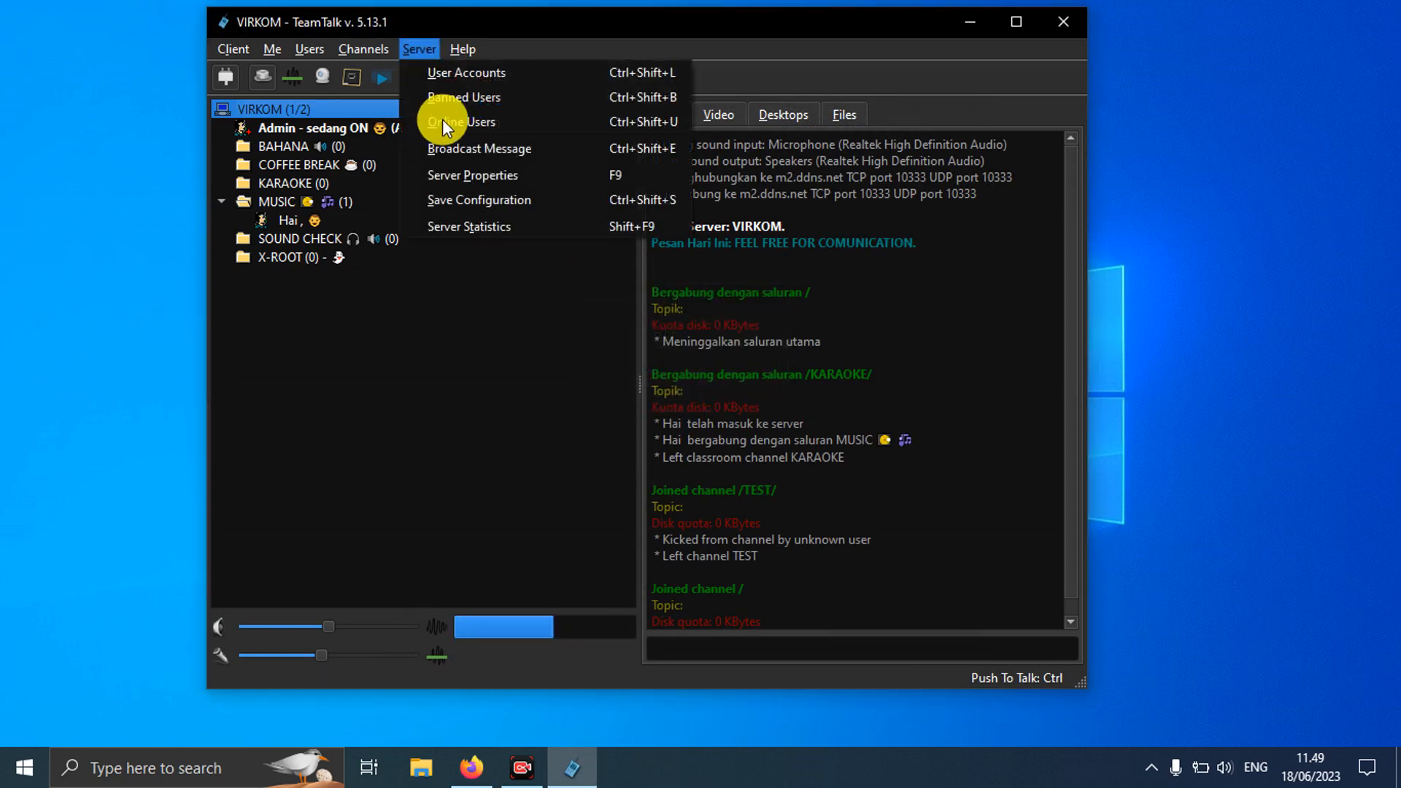
left_click(467, 169)
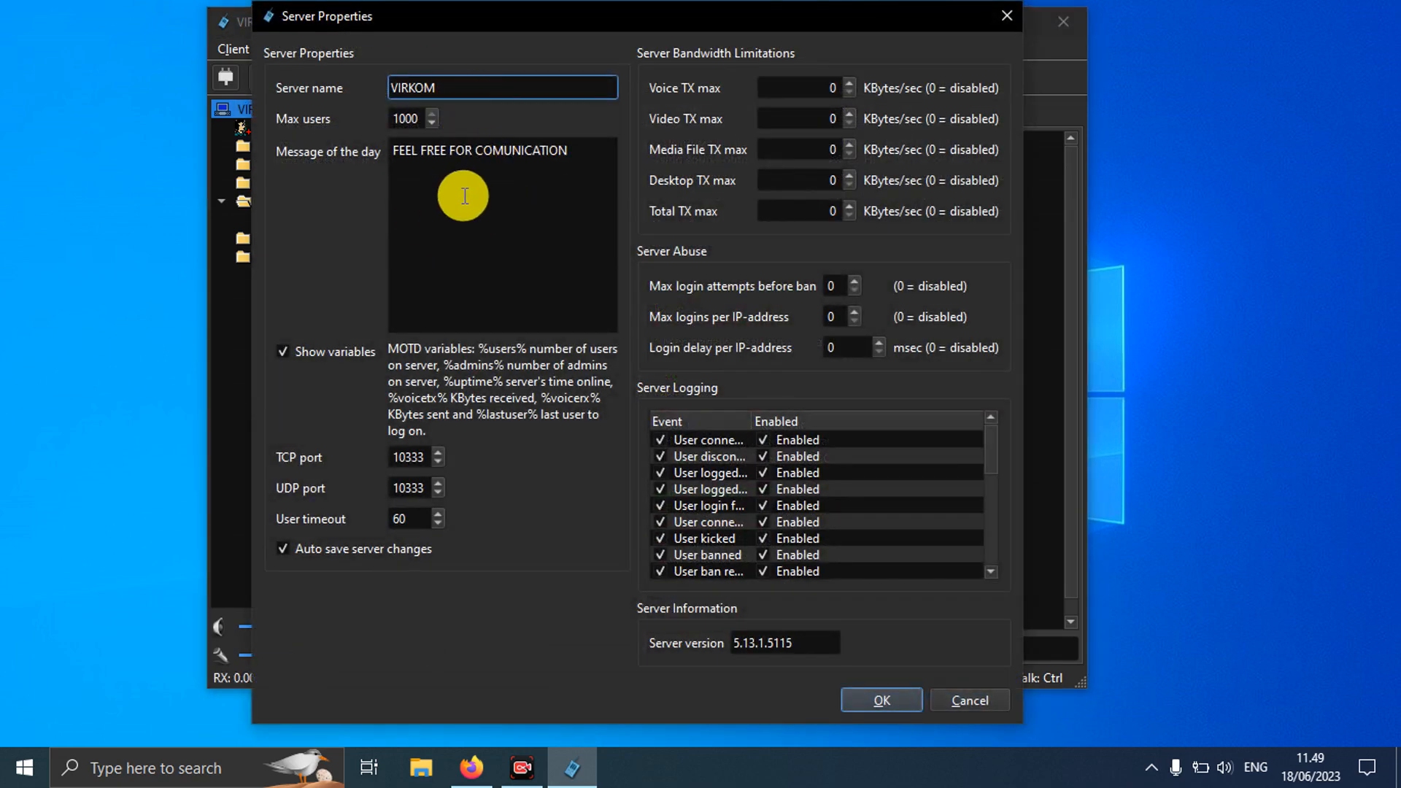
left_click(966, 698)
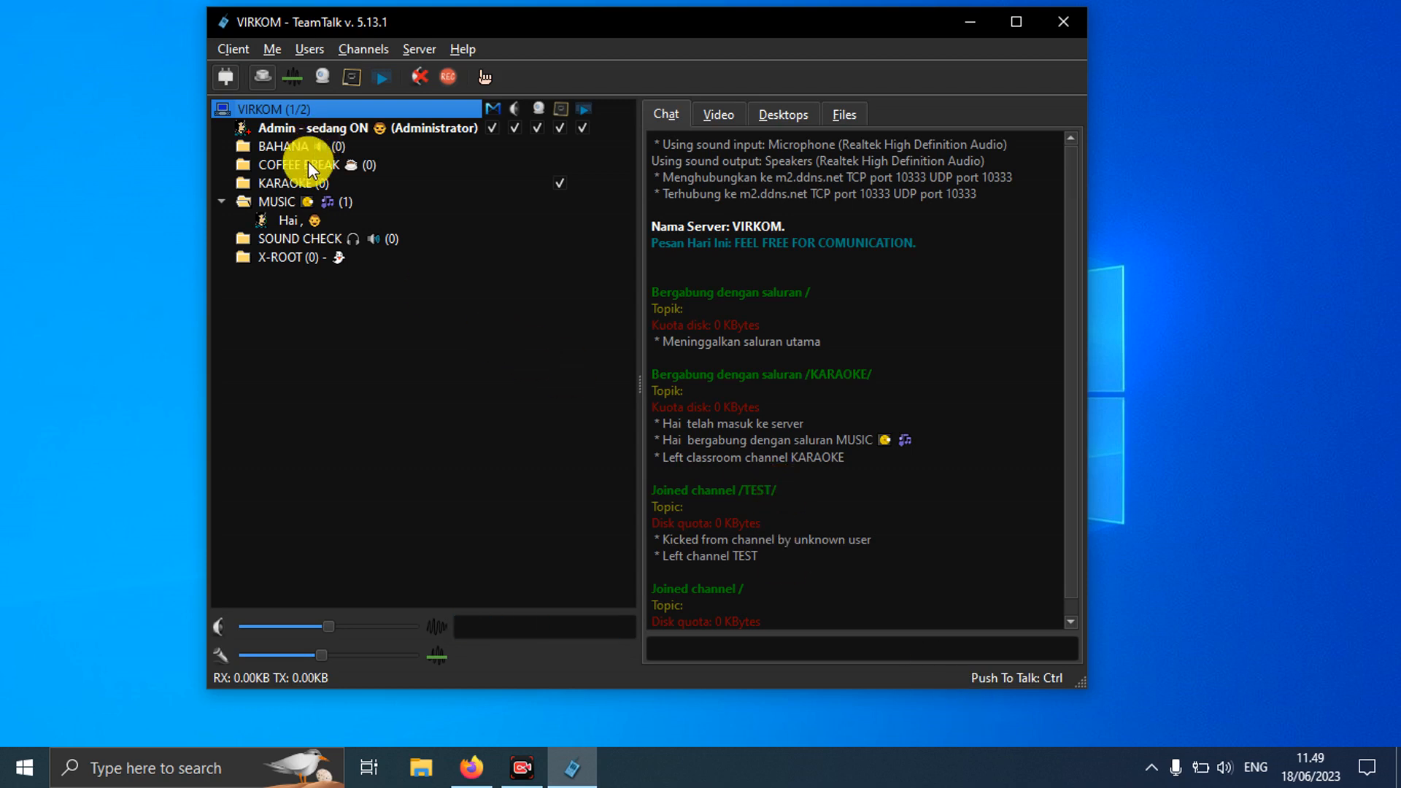
Step: Join the MUSIC channel, sharing it with the second user
double_click(296, 197)
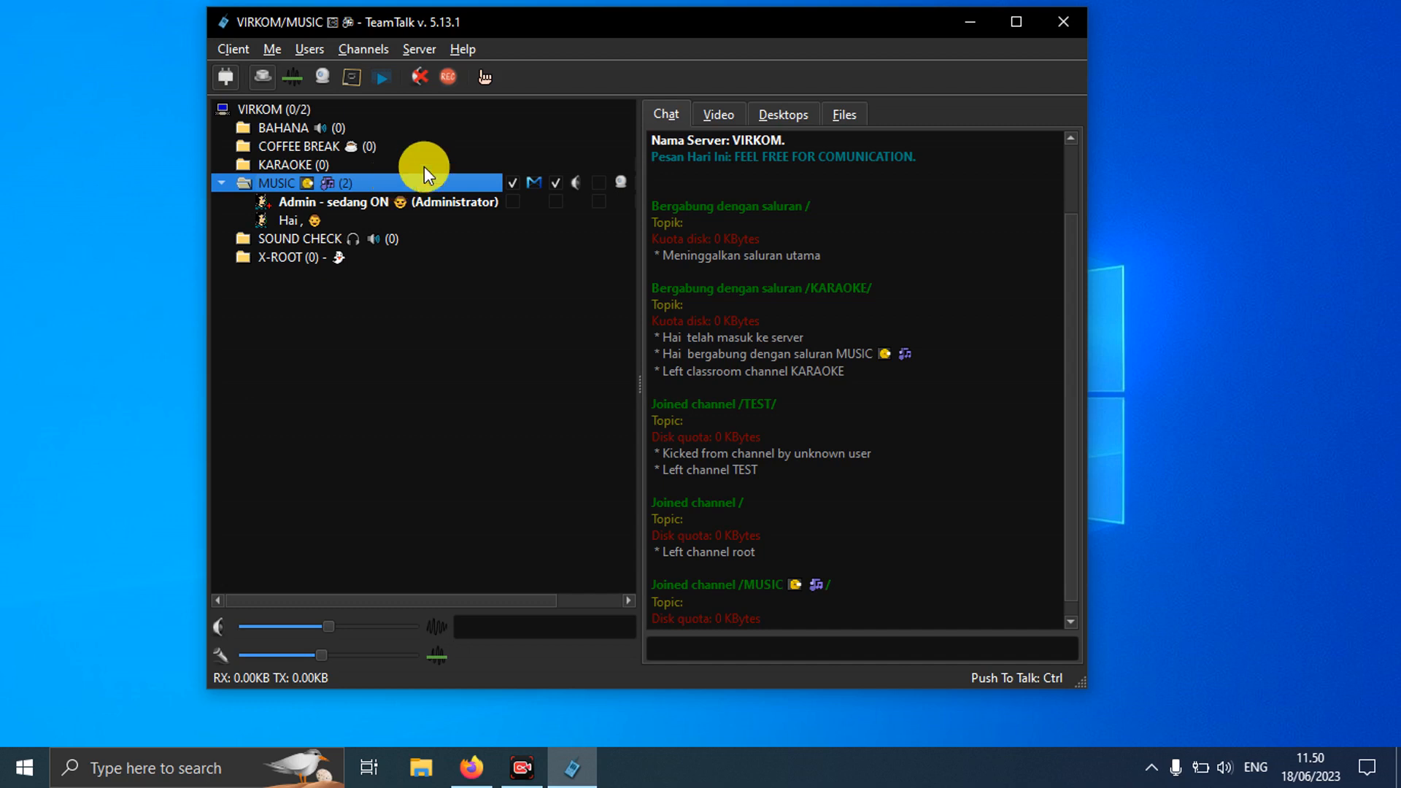
left_click(235, 47)
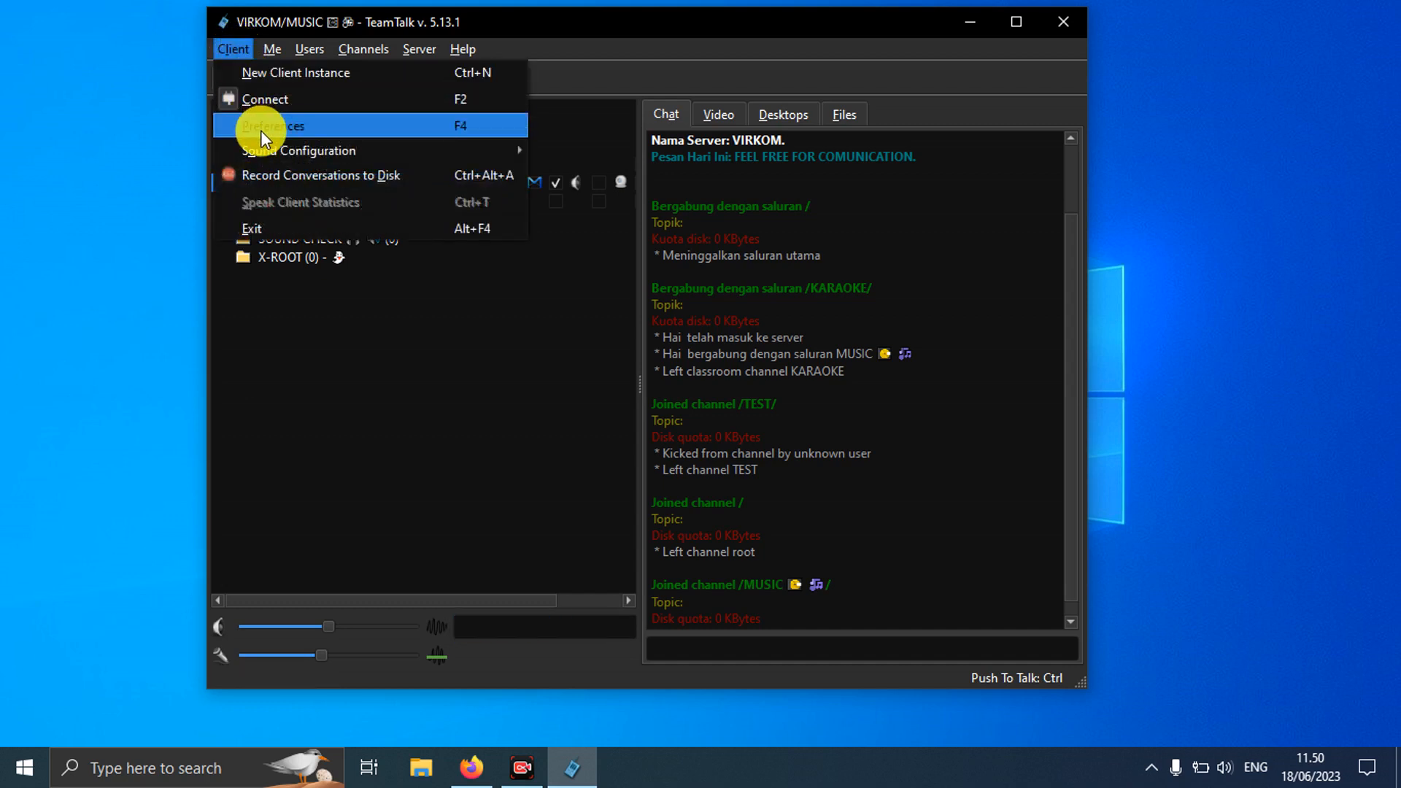
Step: Disconnect, then reconnect to VIRKOM at m2.ddns.net with username AKA and its password
left_click(261, 105)
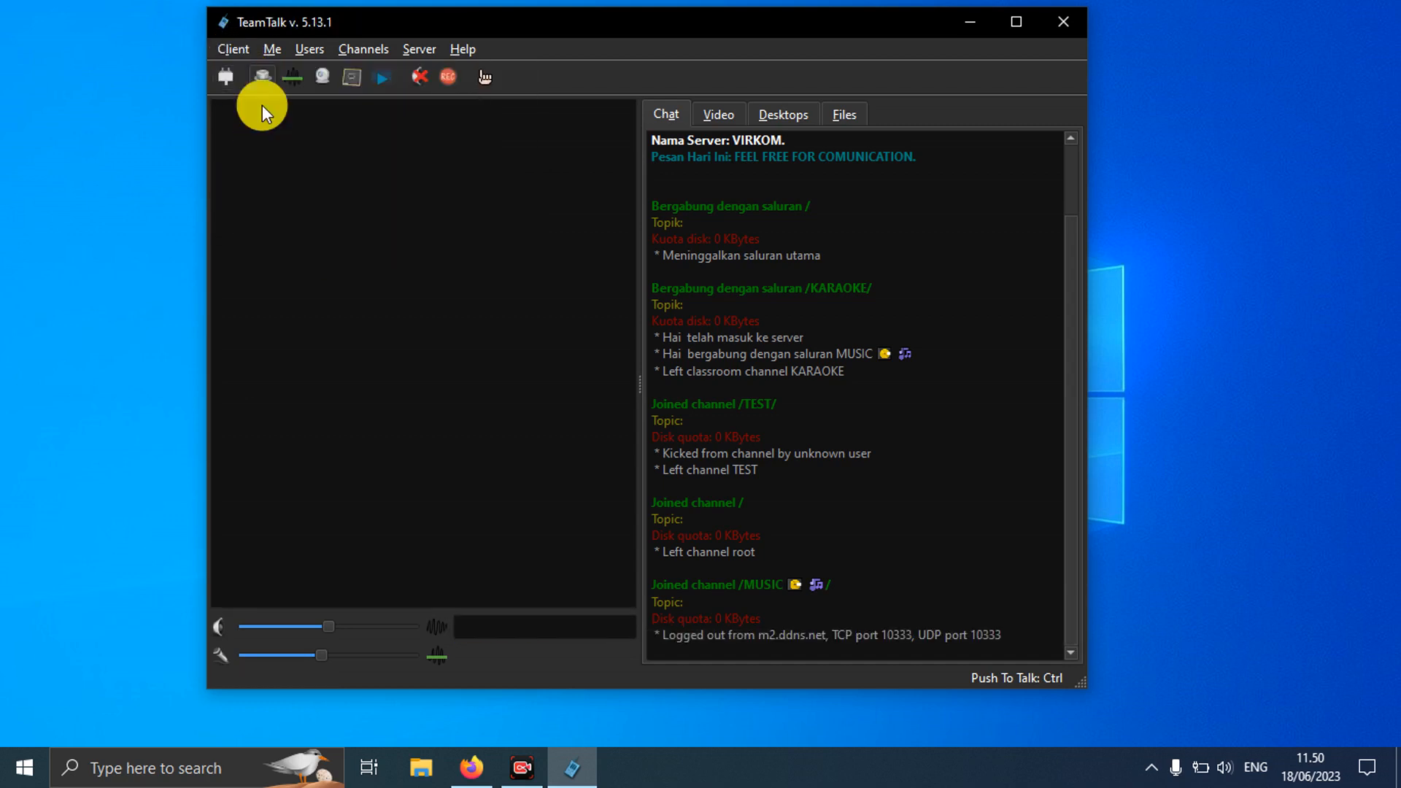
left_click(233, 45)
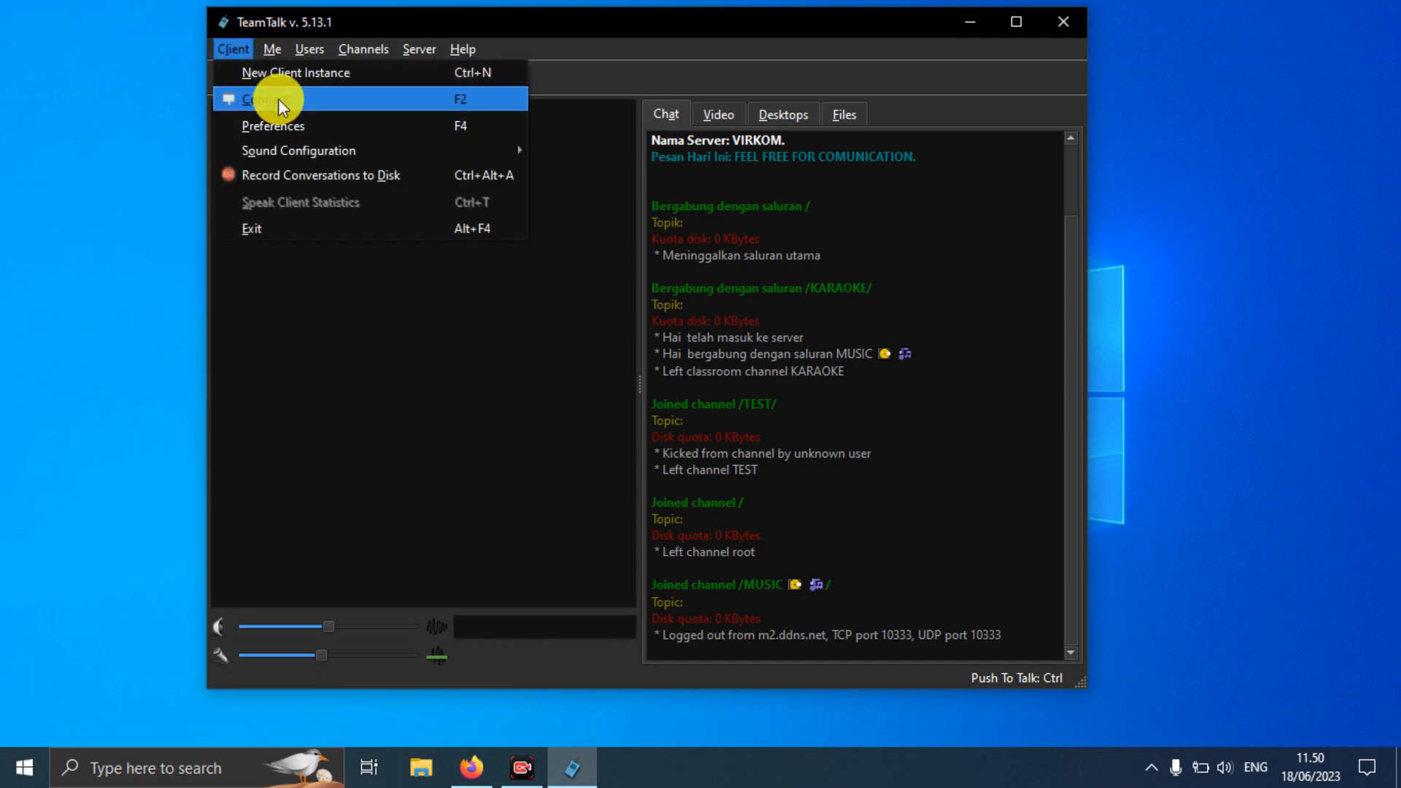
left_click(278, 98)
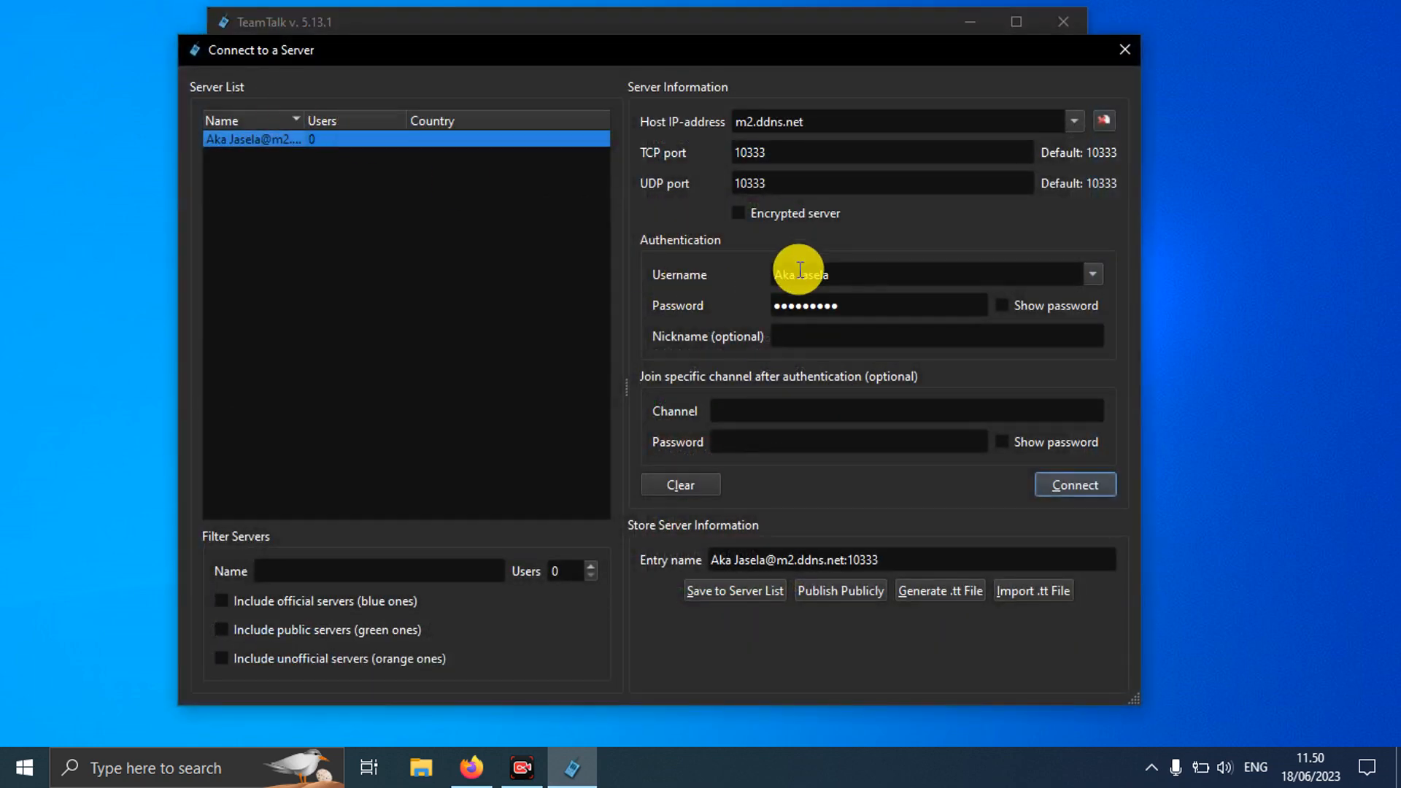
left_click(832, 274)
key("BackSpace")
key("BackSpace")
key("BackSpace")
key("BackSpace")
key("BackSpace")
key("BackSpace")
key("BackSpace")
key("BackSpace")
key("BackSpace")
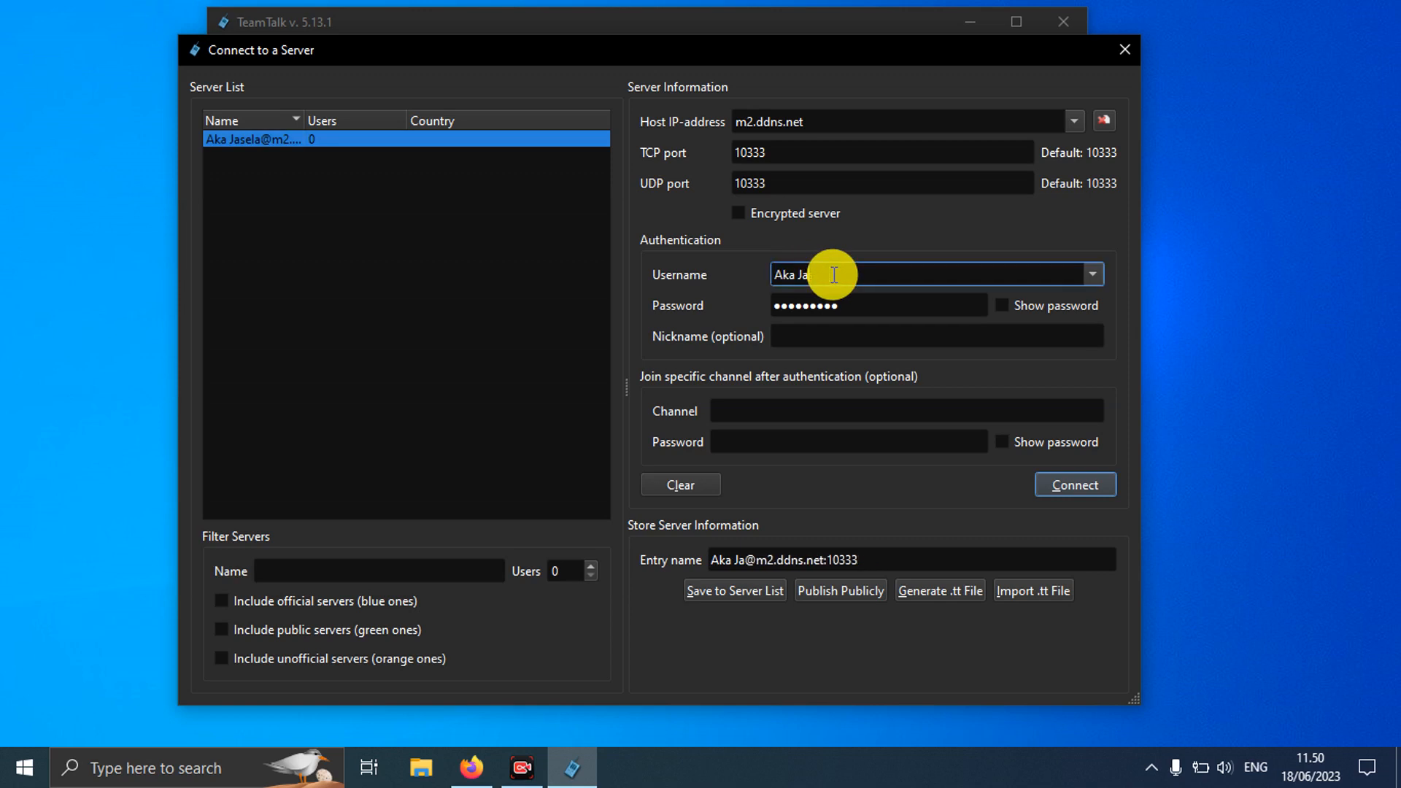
type("AA")
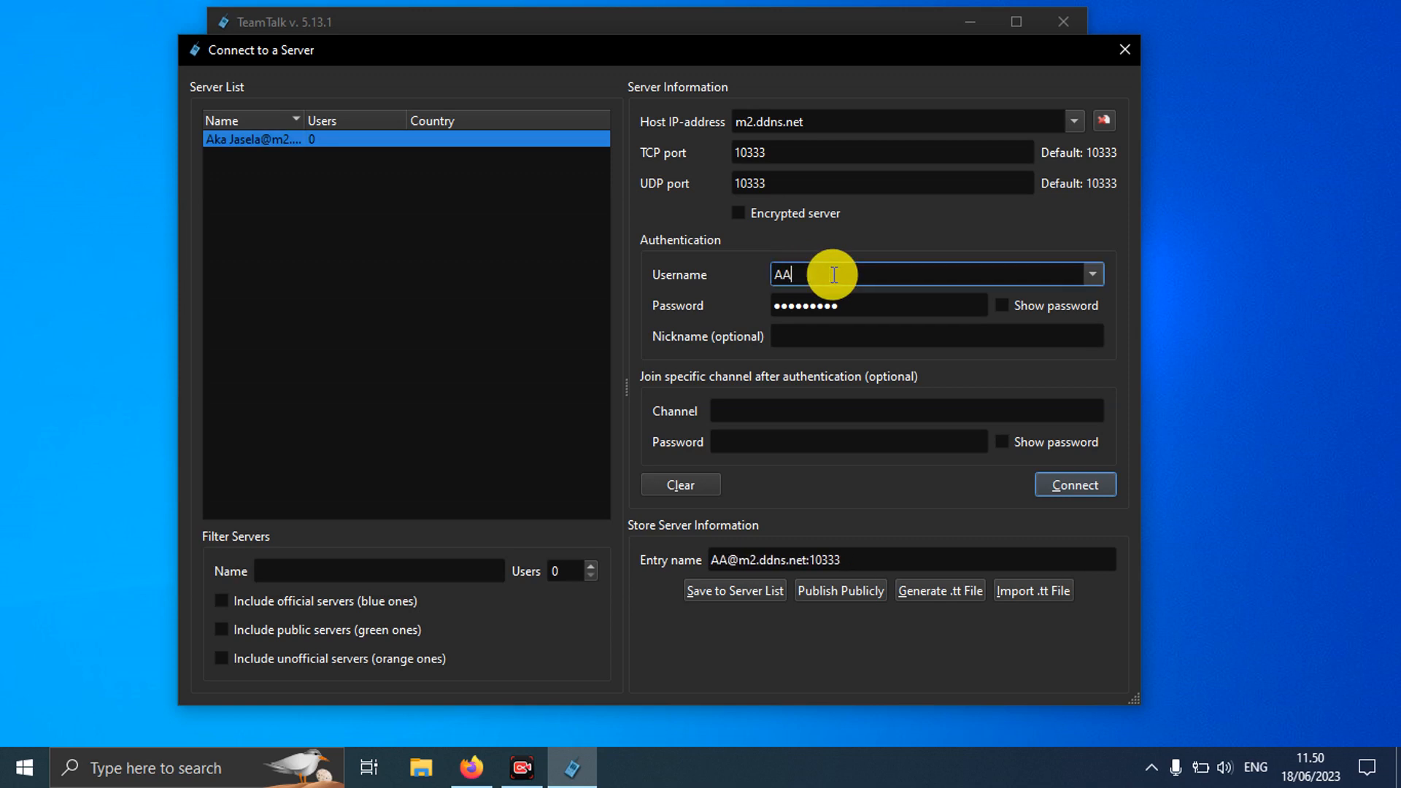
key("BackSpace")
type("KA")
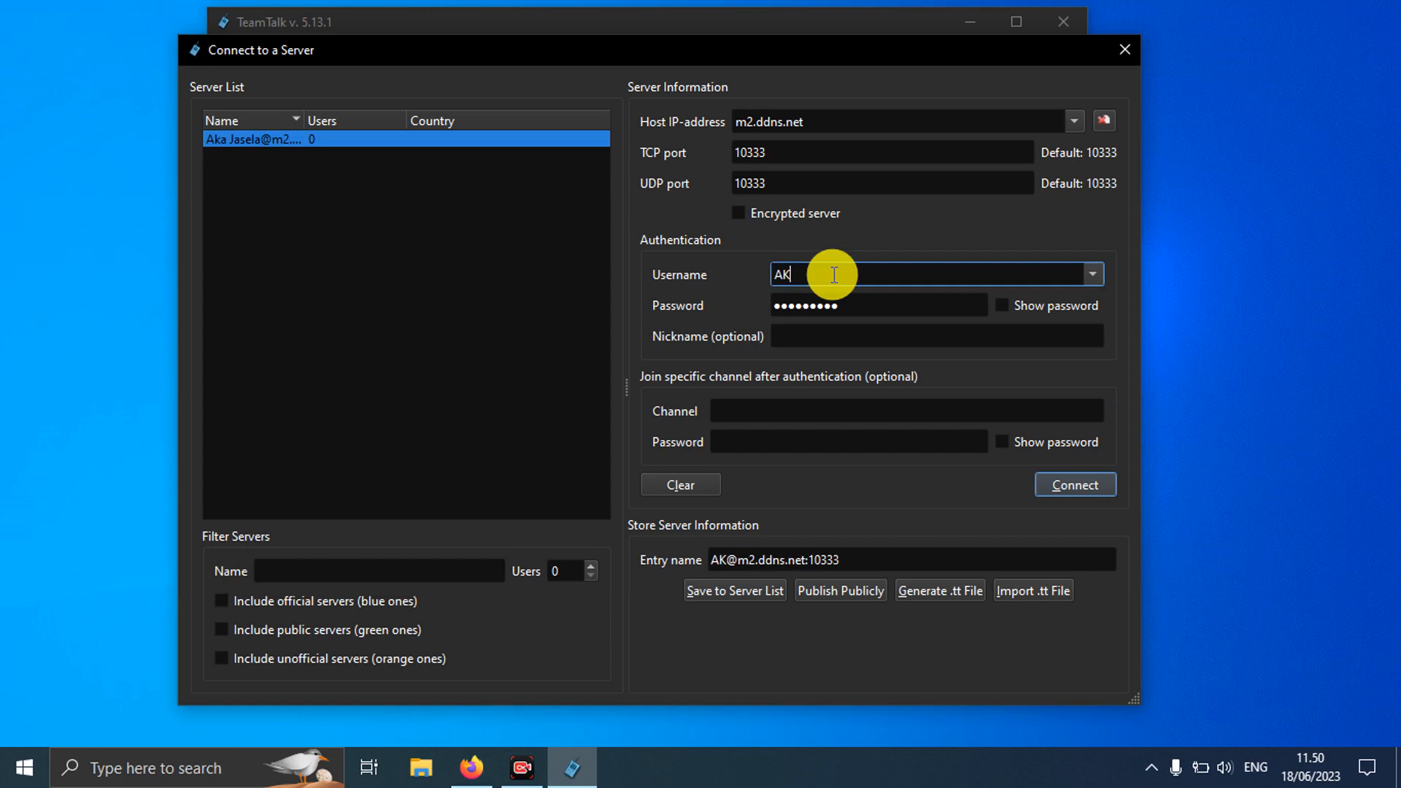
left_click(845, 302)
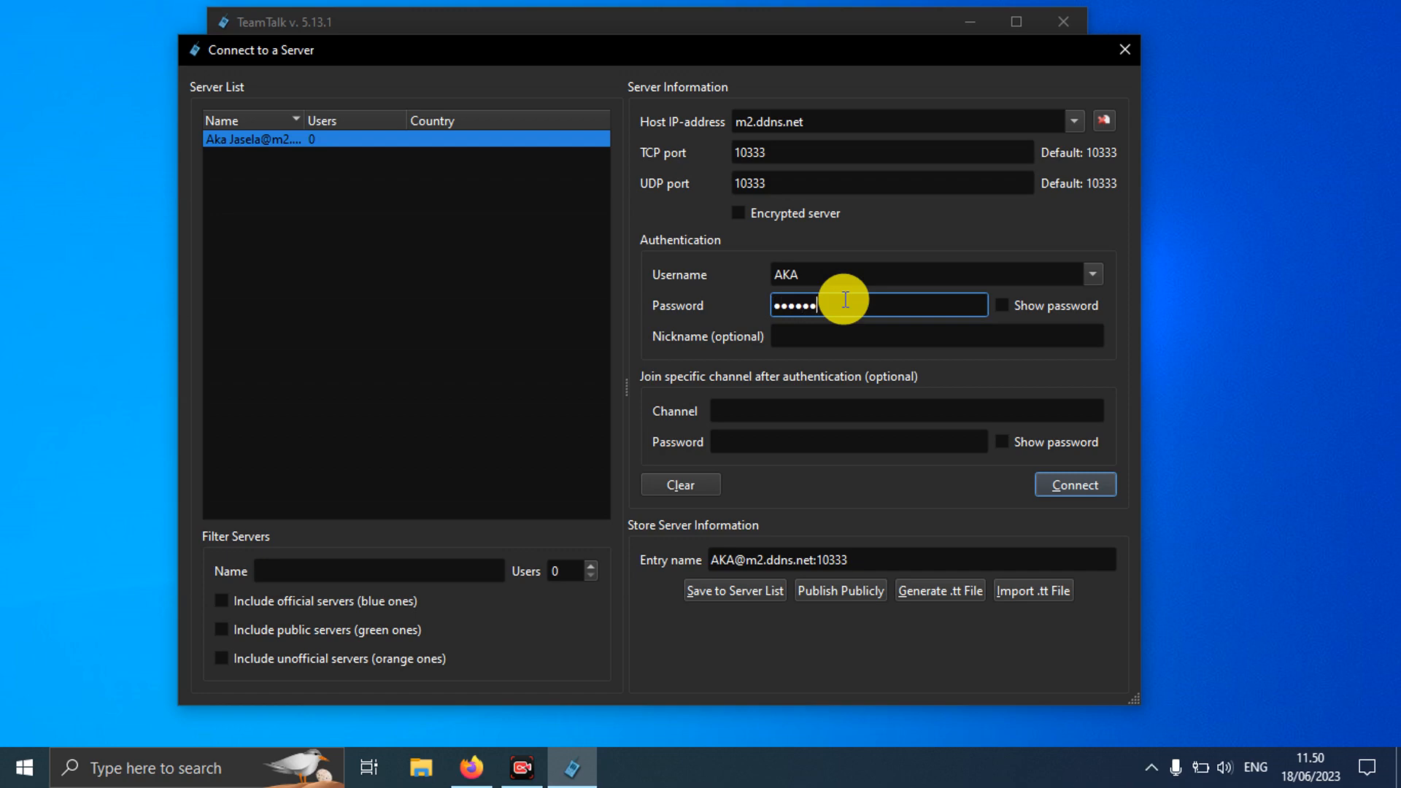
left_click(1064, 489)
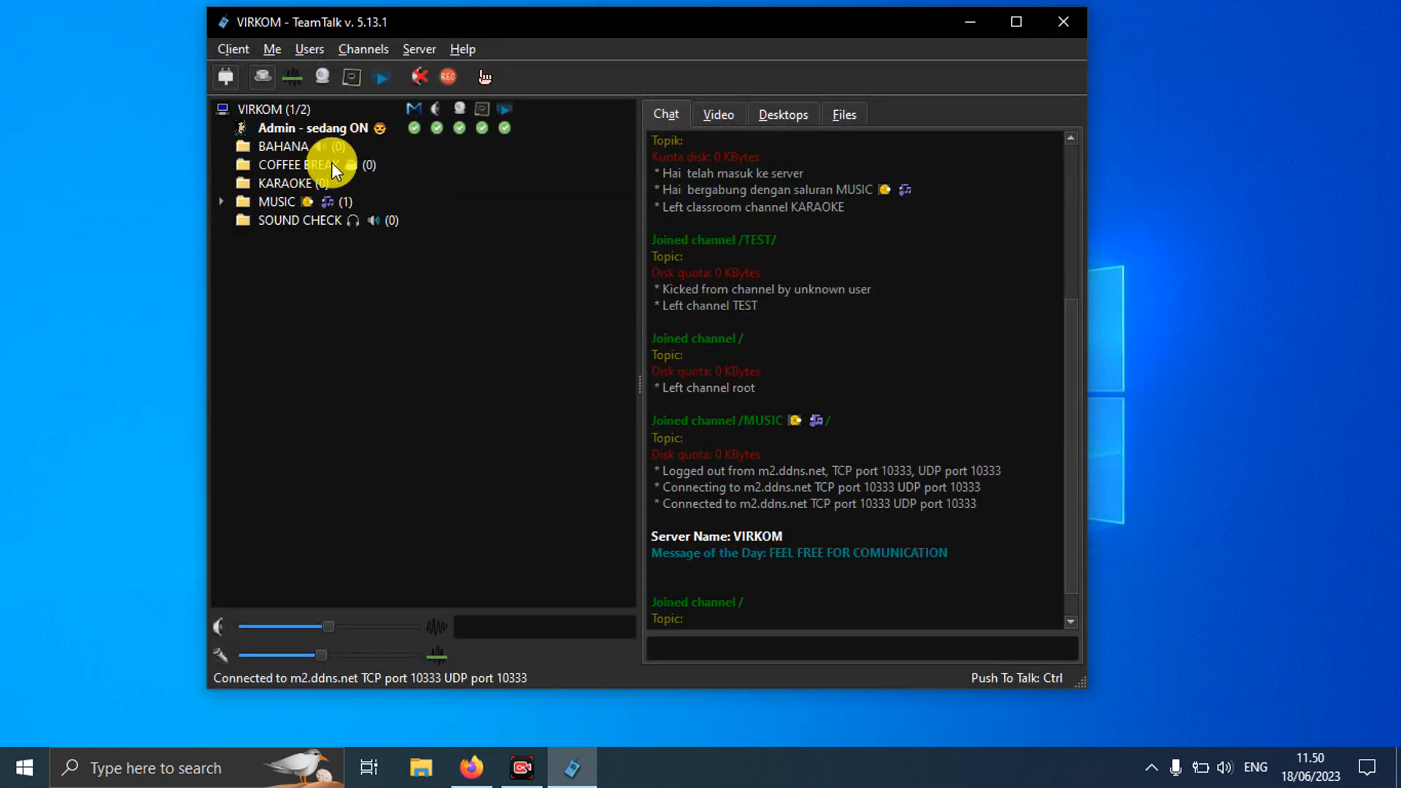
Step: Expand the MUSIC channel to show its users and open Server > User Accounts
left_click(231, 202)
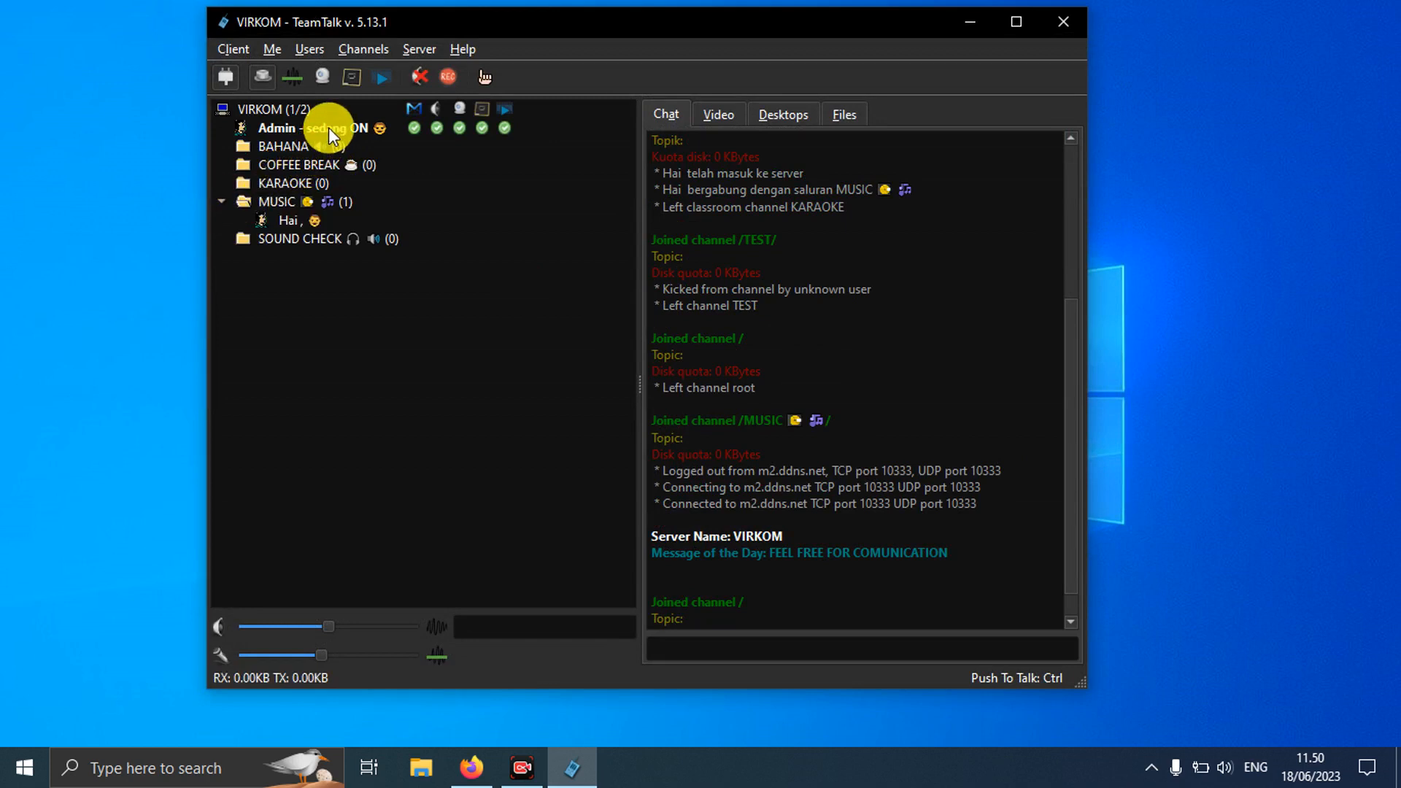
left_click(423, 48)
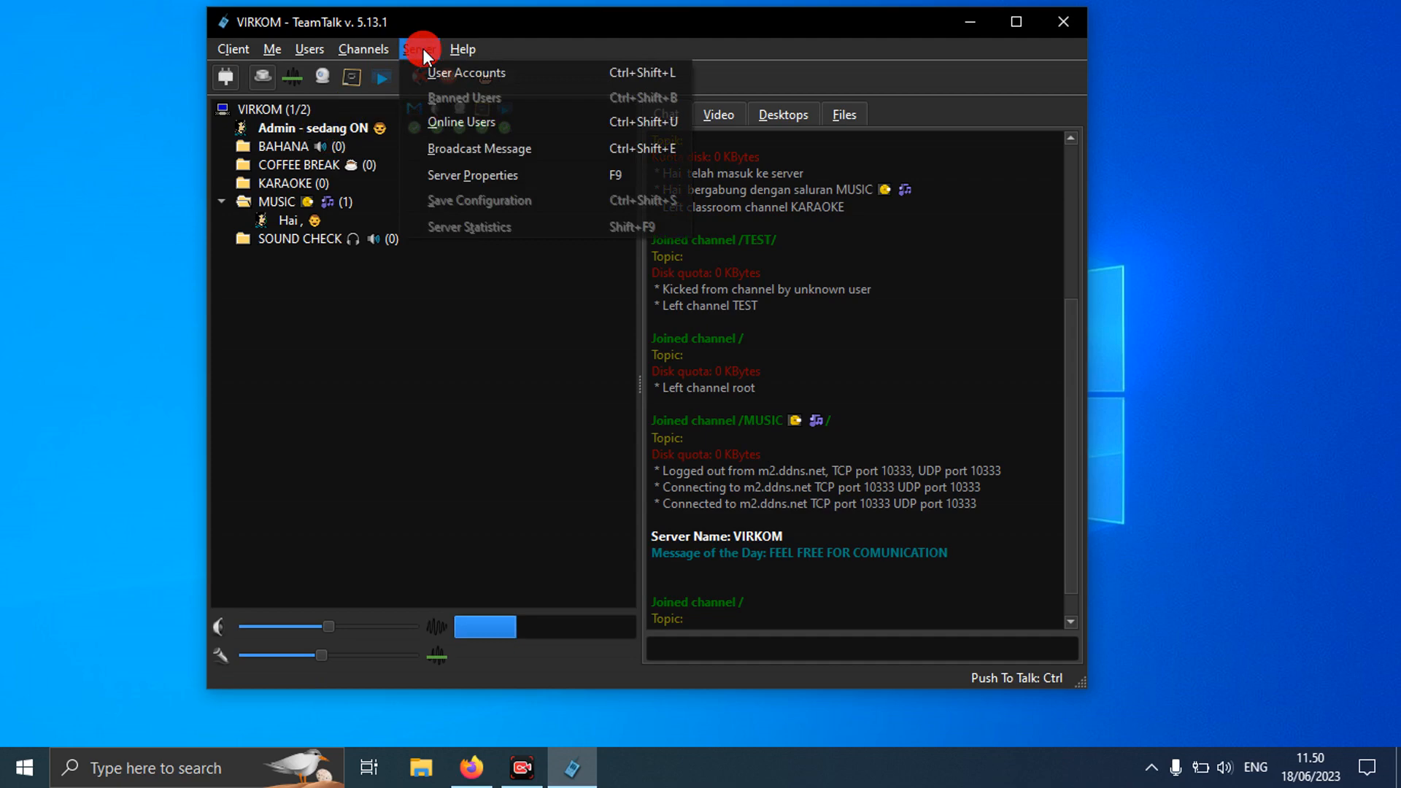
mouse_move(393, 50)
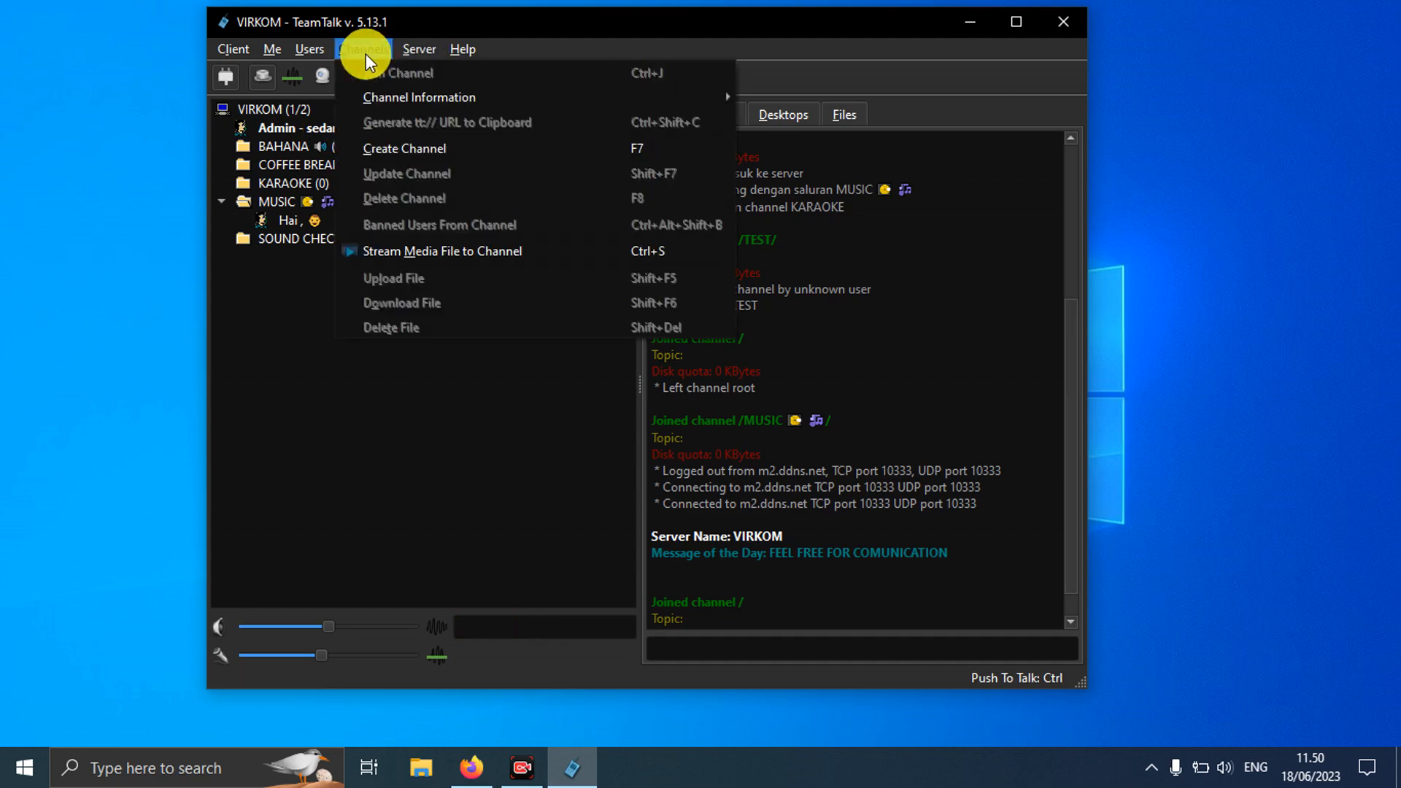
left_click(428, 70)
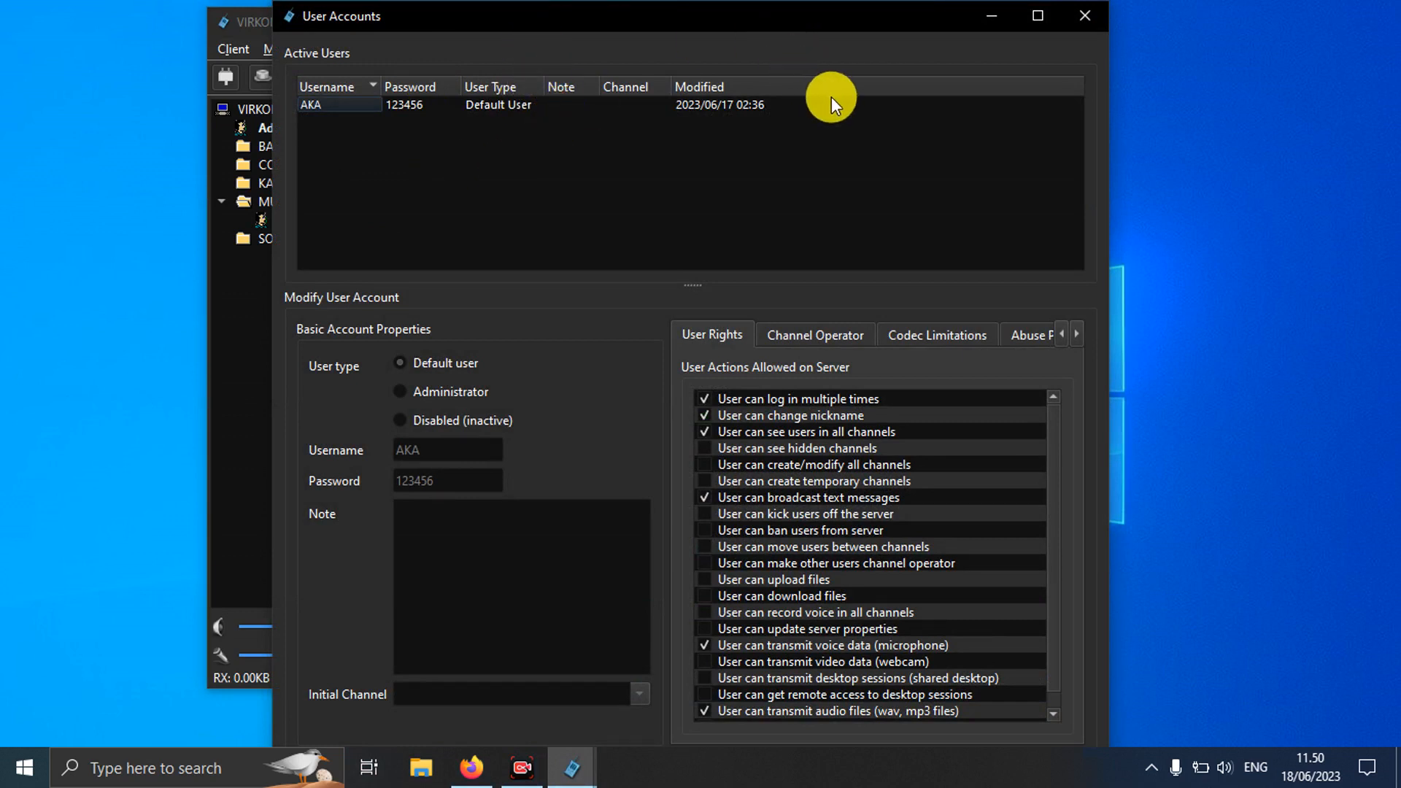
left_click_drag(842, 10, 907, 27)
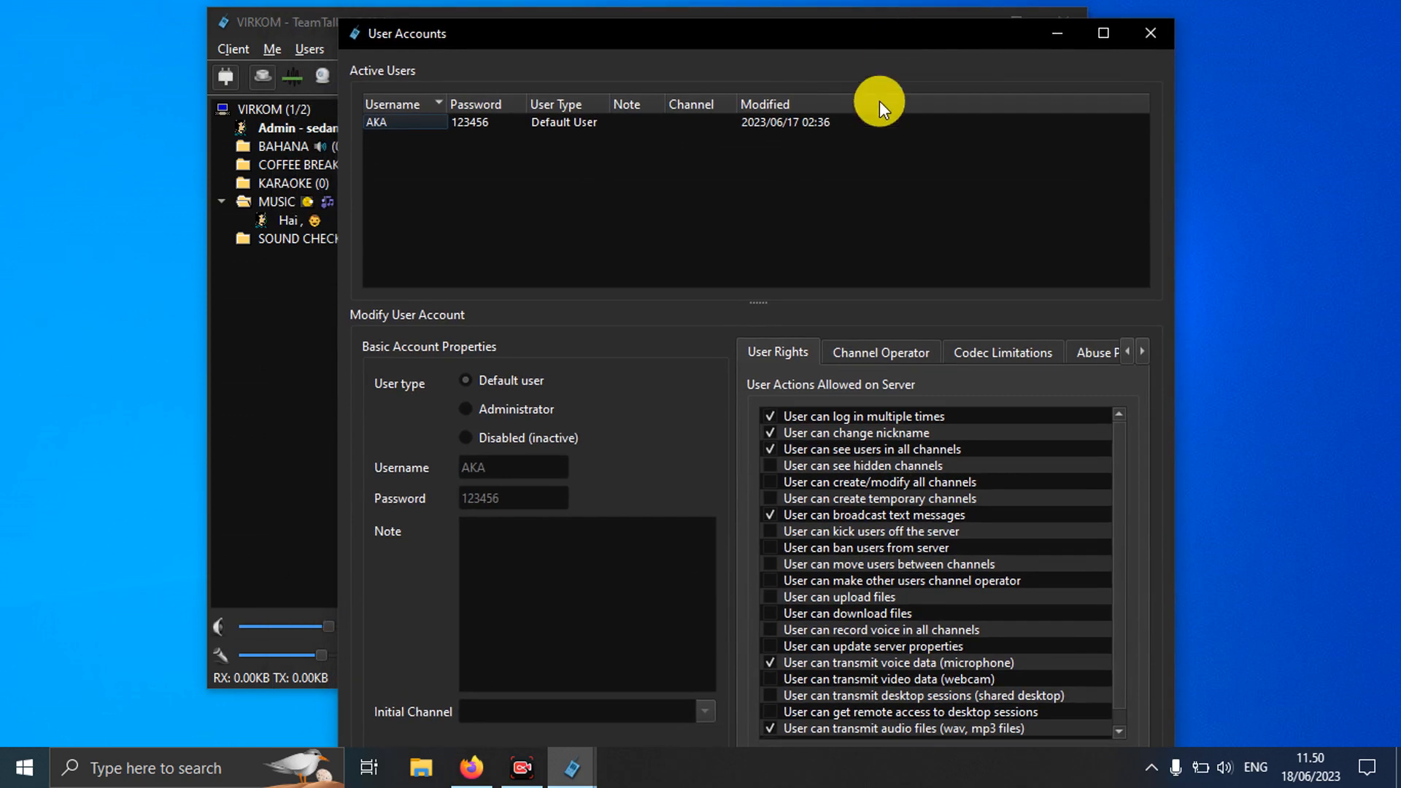
Step: Review the create/modify all channels and see hidden channels rights, then close User Accounts unchanged
left_click(771, 488)
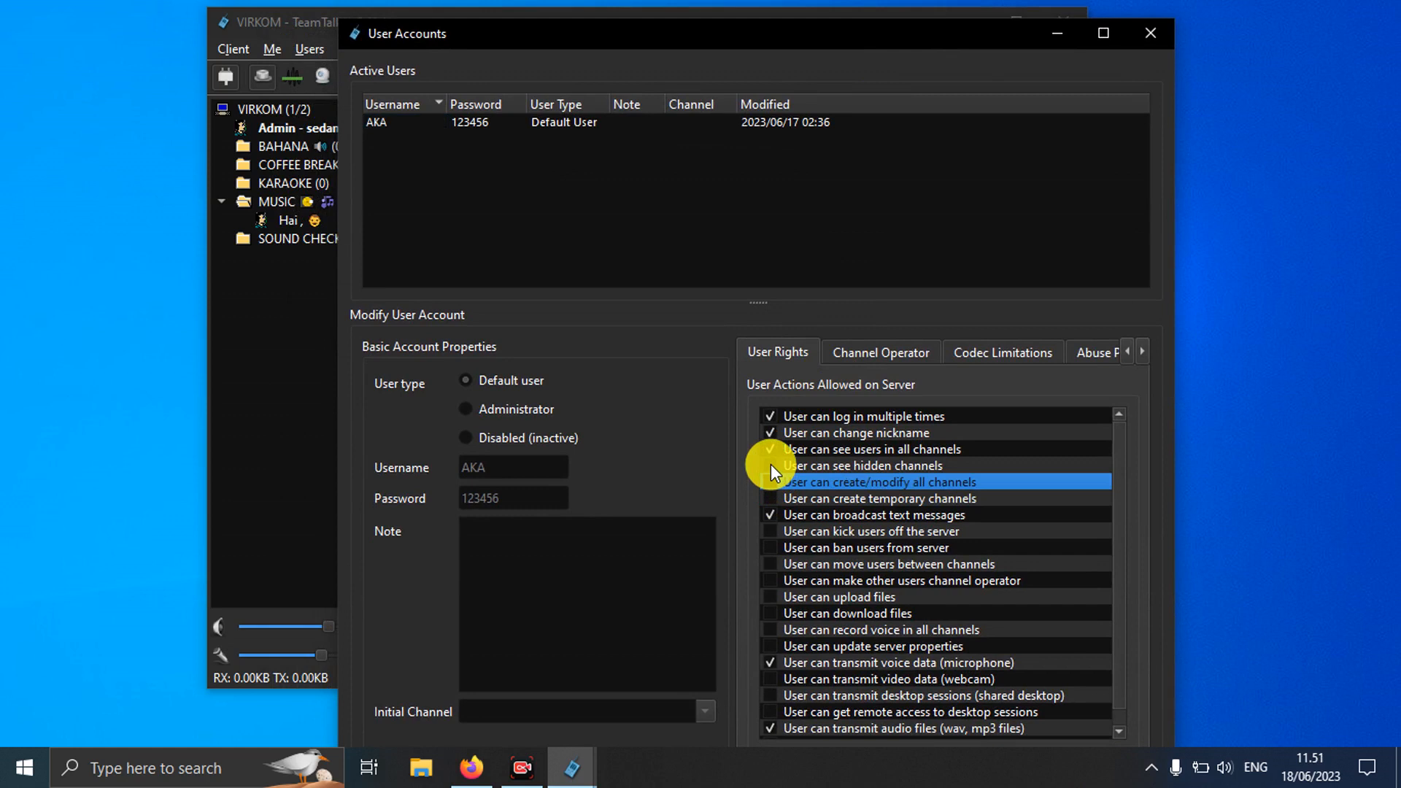
left_click(770, 466)
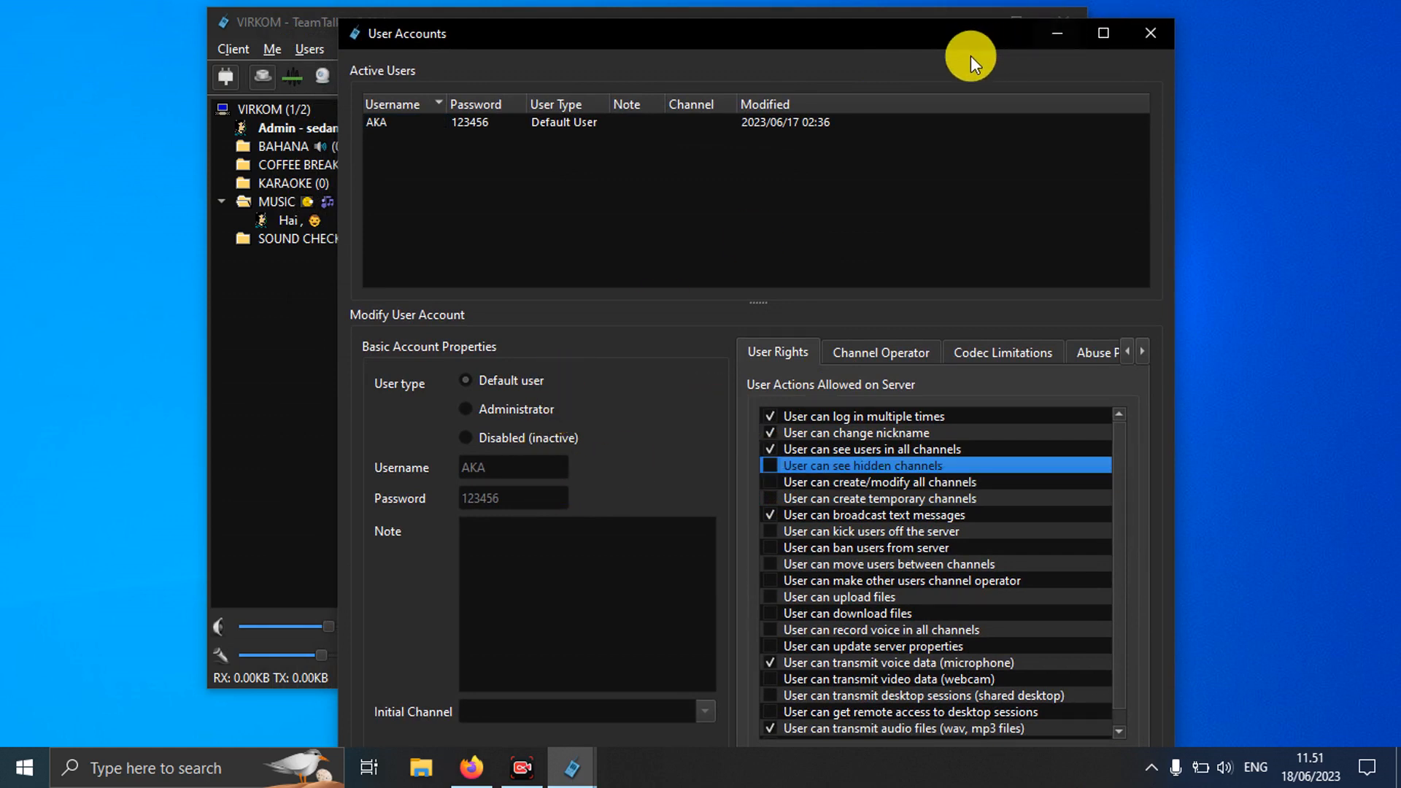
scroll(1115, 467, "down", 1)
scroll(1109, 464, "up", 1)
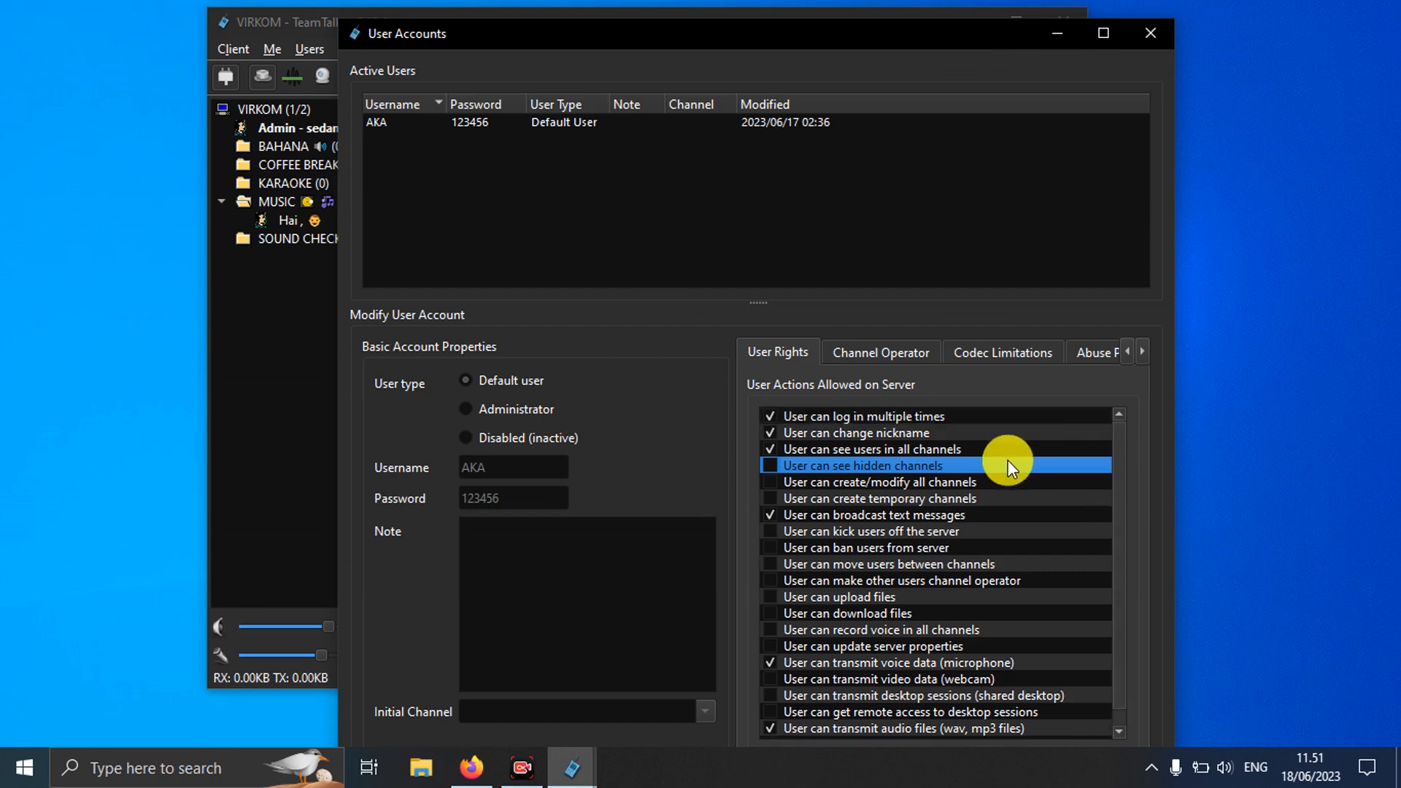
left_click(956, 483)
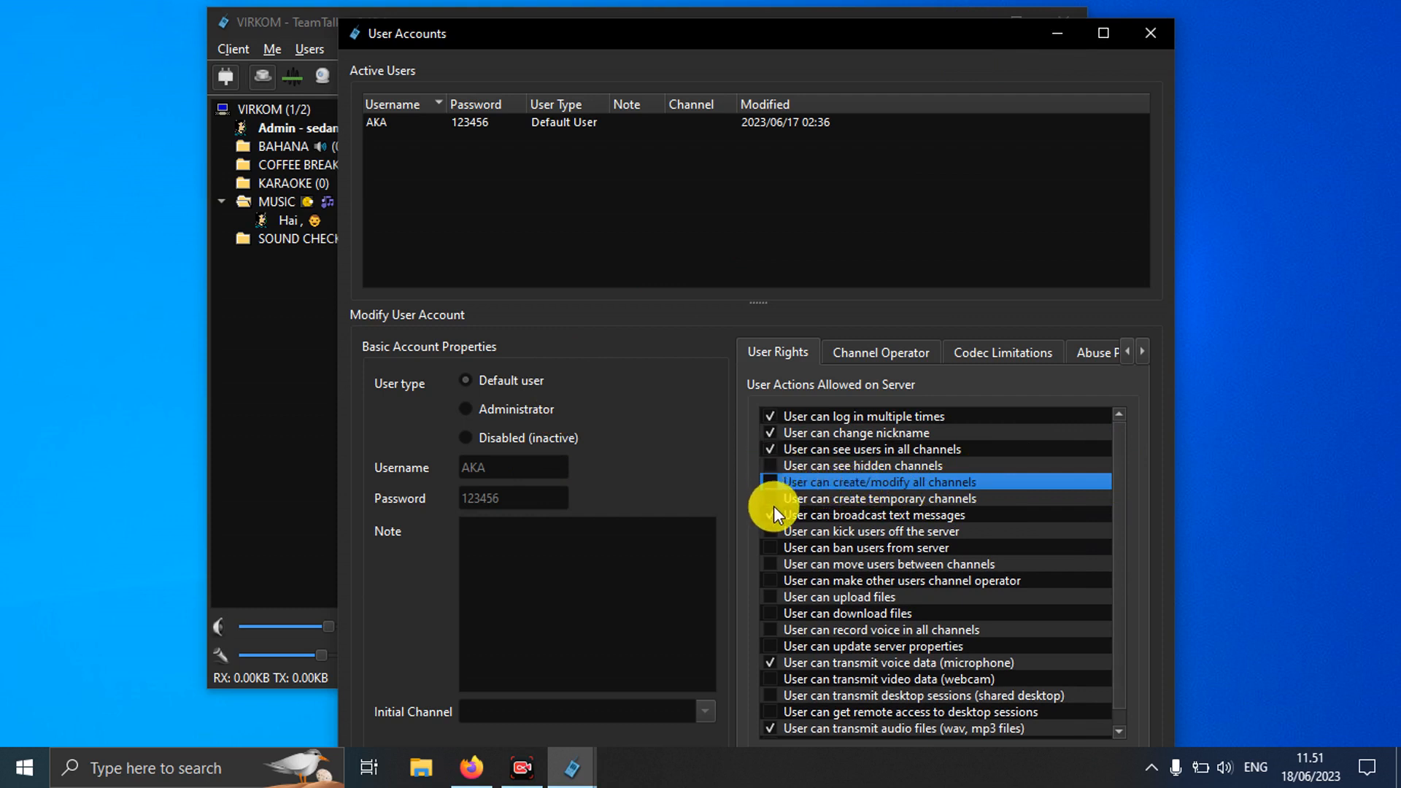
mouse_move(1122, 514)
left_mouse_down()
mouse_move(1117, 593)
mouse_move(1114, 502)
left_mouse_up()
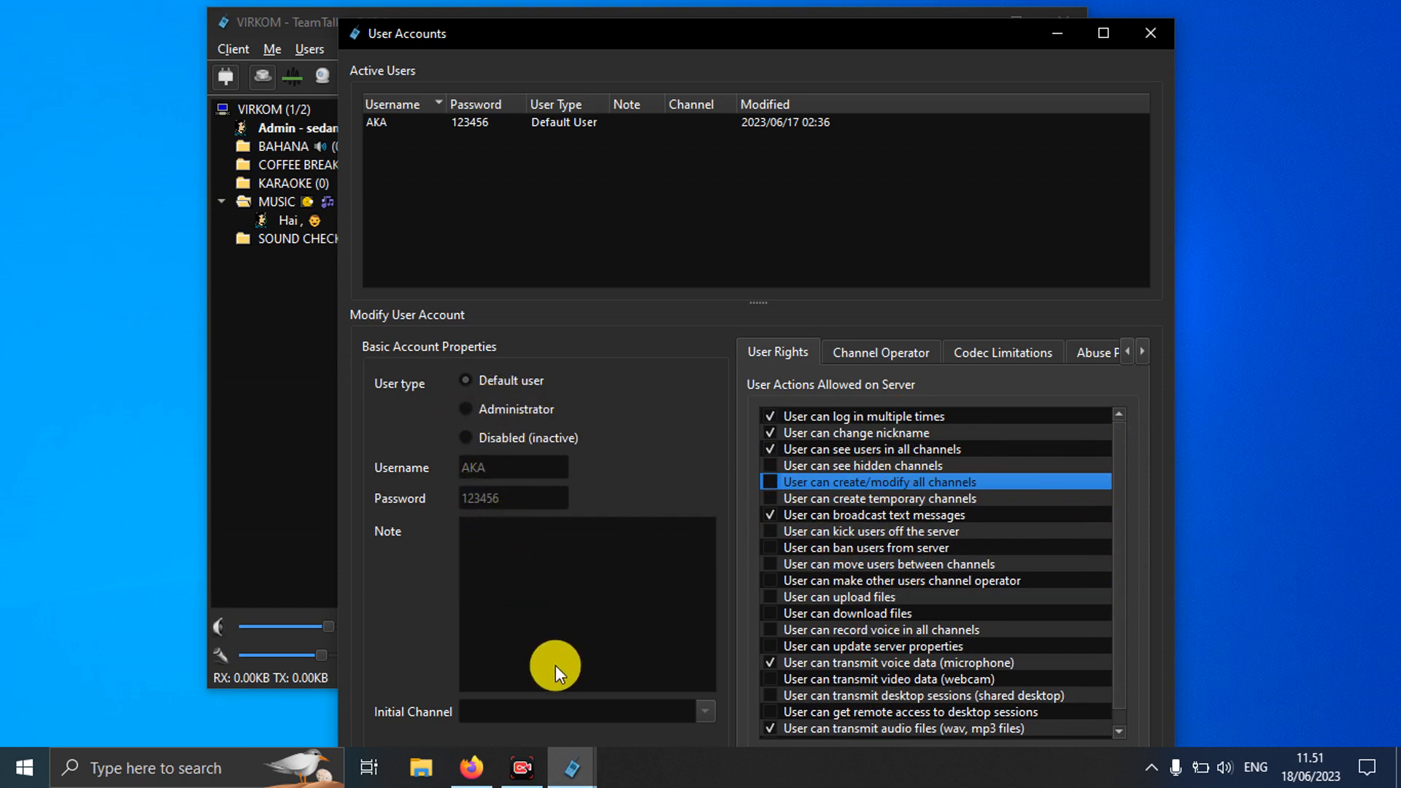
mouse_move(827, 34)
left_mouse_down()
mouse_move(823, 7)
mouse_move(816, 17)
left_mouse_up()
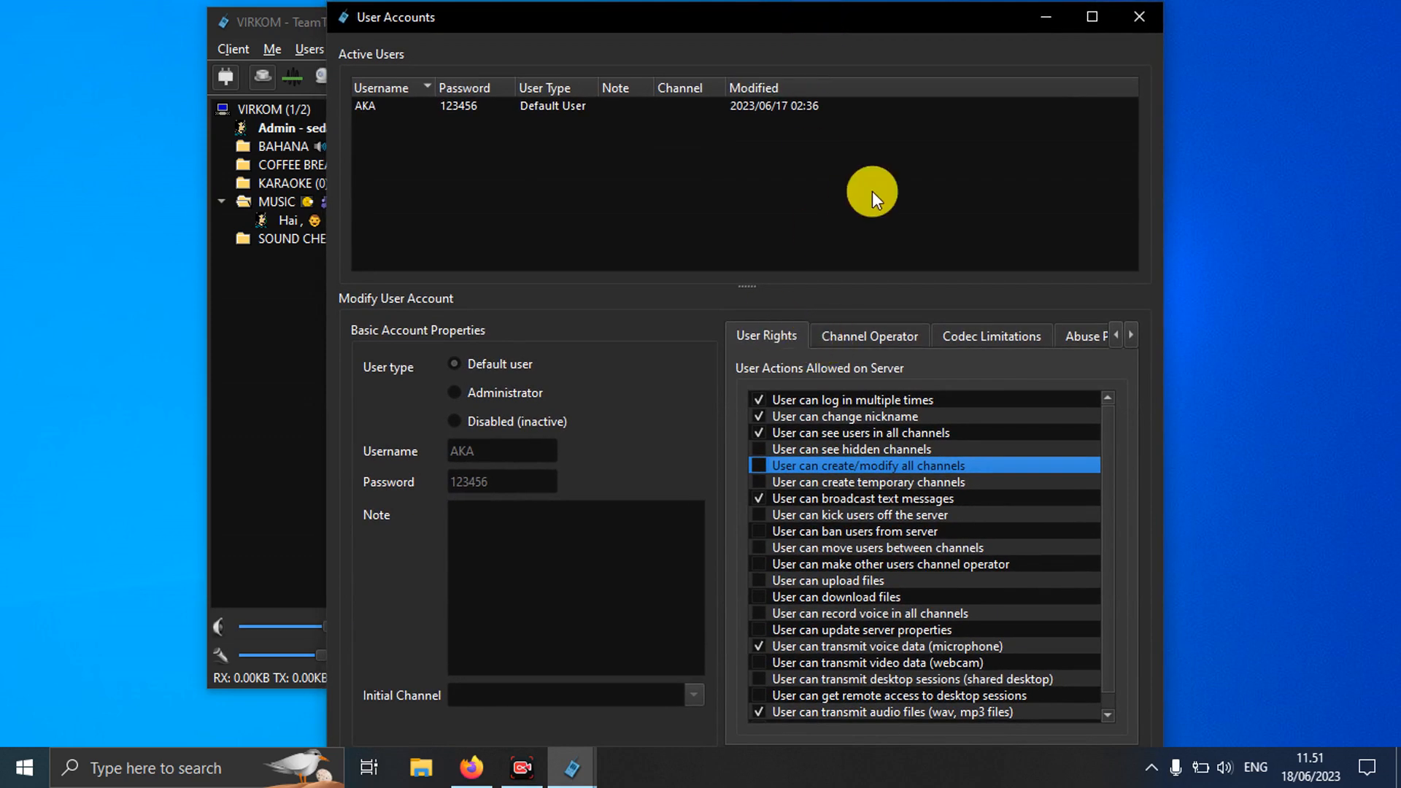
left_click(1140, 17)
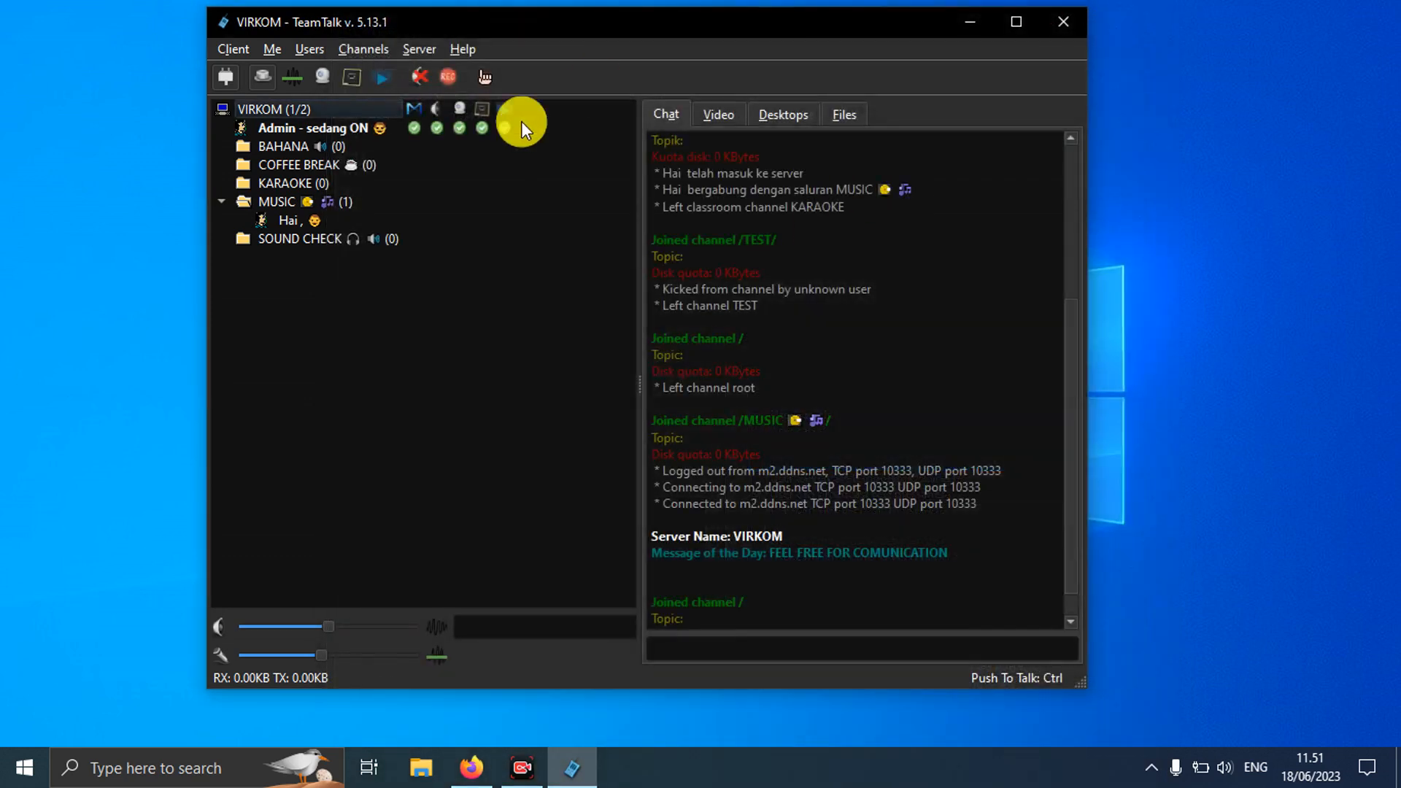
Step: Change your nickname from Admin to Tamu through Change Nickname
left_click(286, 125)
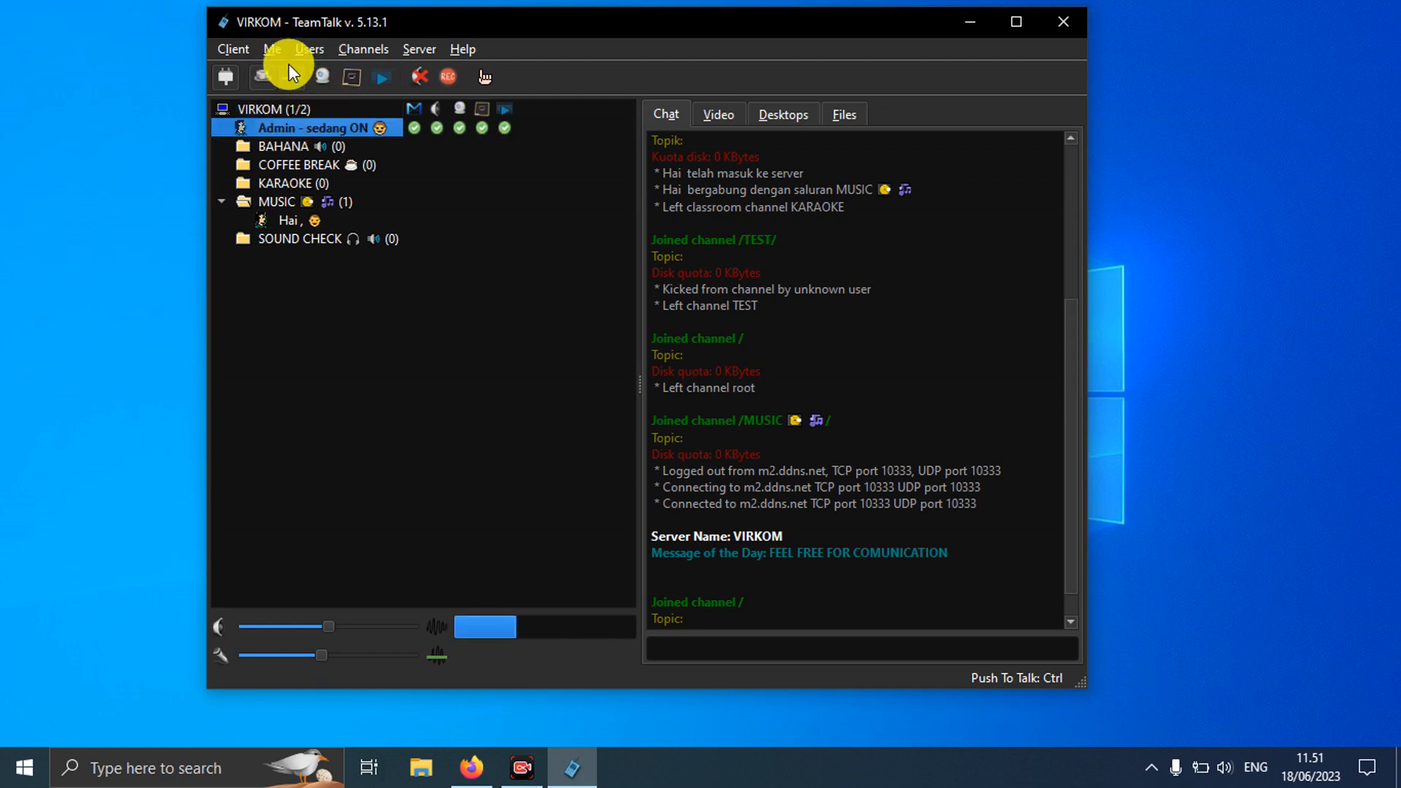
left_click(361, 48)
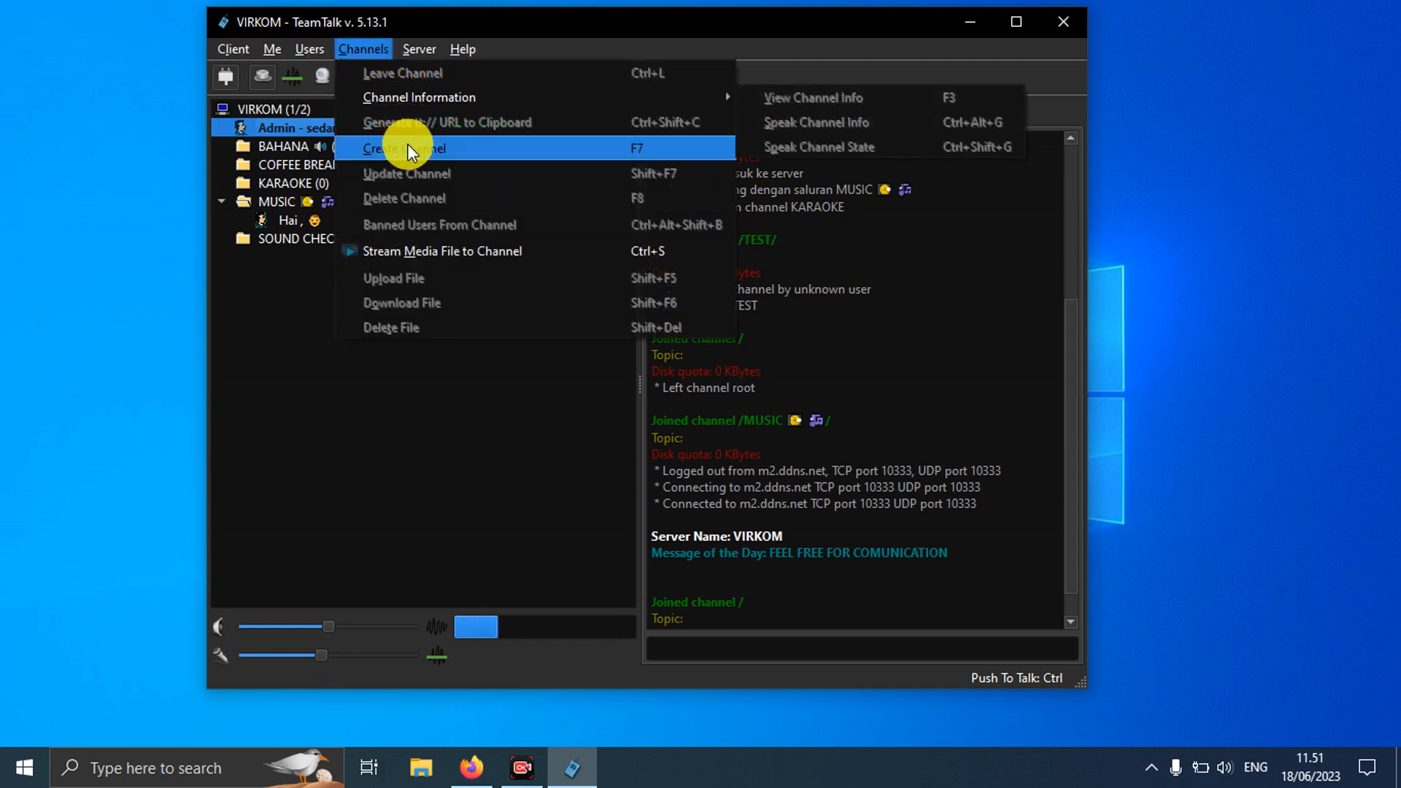
mouse_move(271, 48)
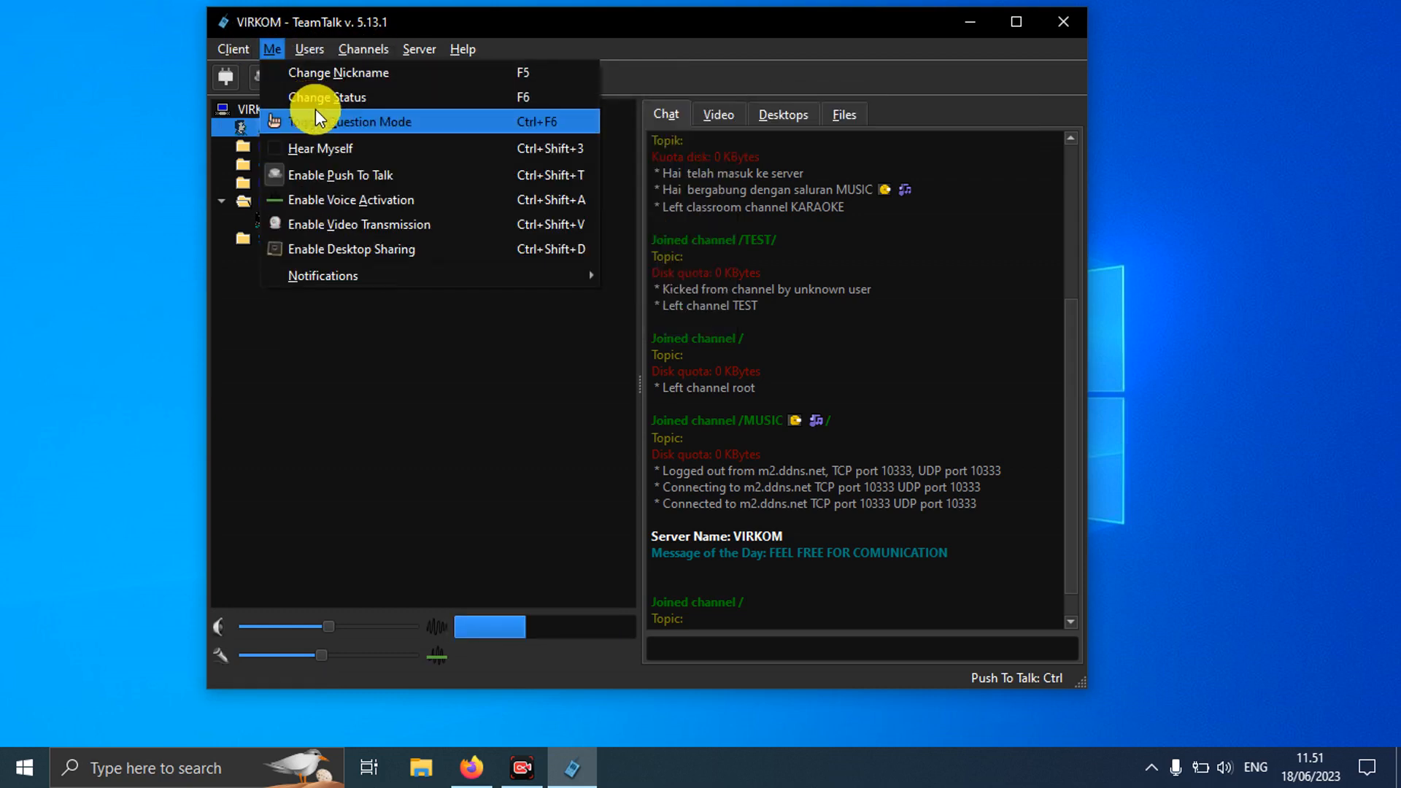
left_click(340, 73)
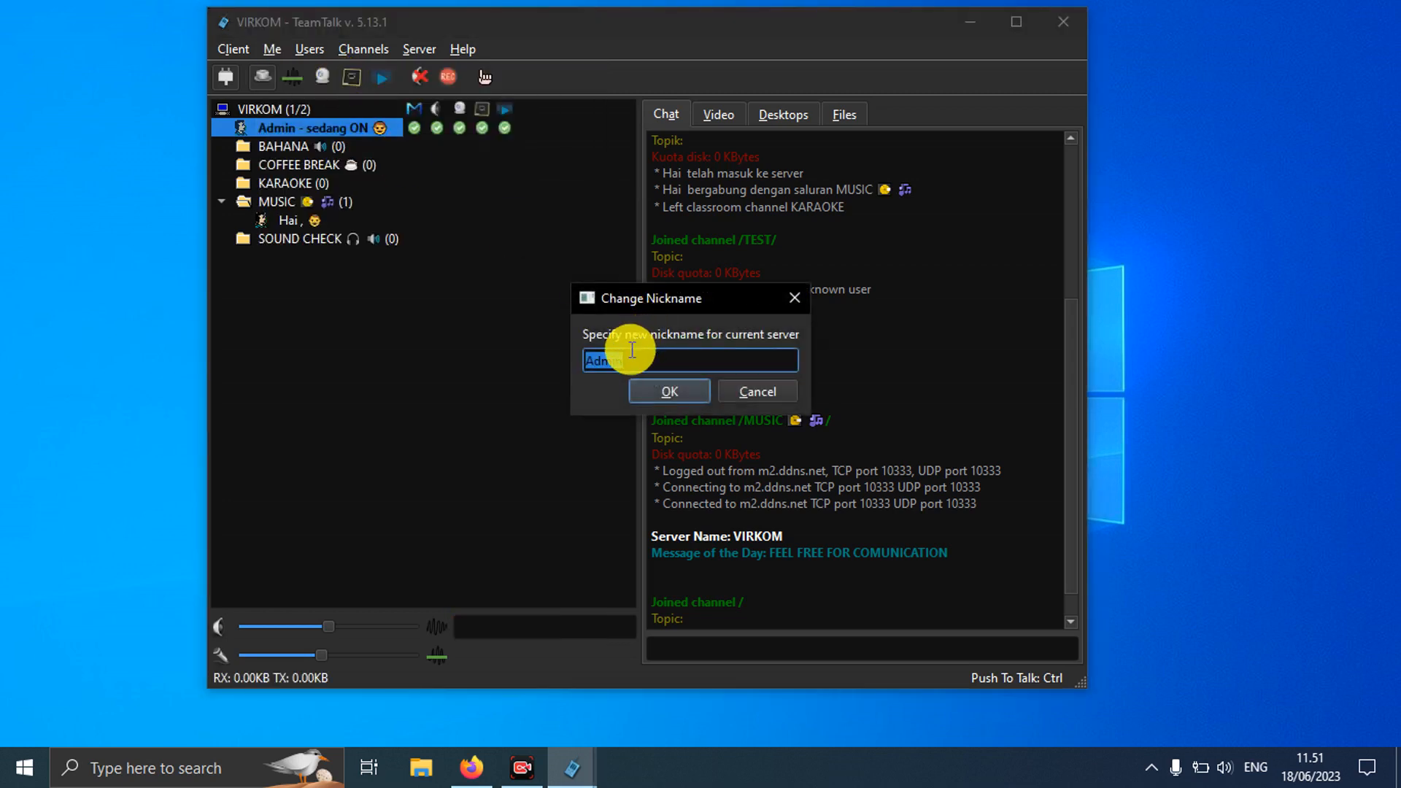
type("Tamu")
left_click(682, 387)
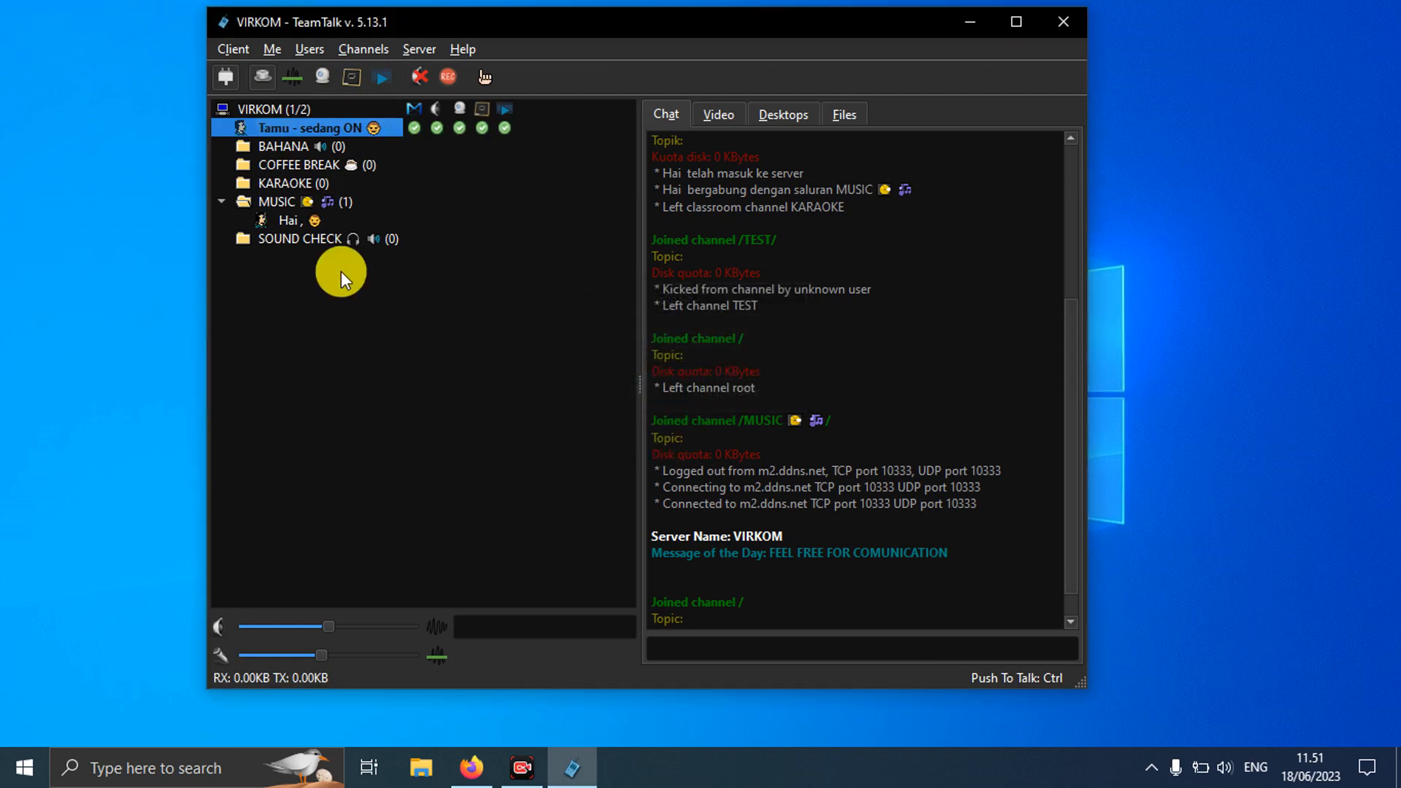
Step: Test push-to-talk with Ctrl, join the MUSIC channel as Tamu, and move the window left
key("ctrl")
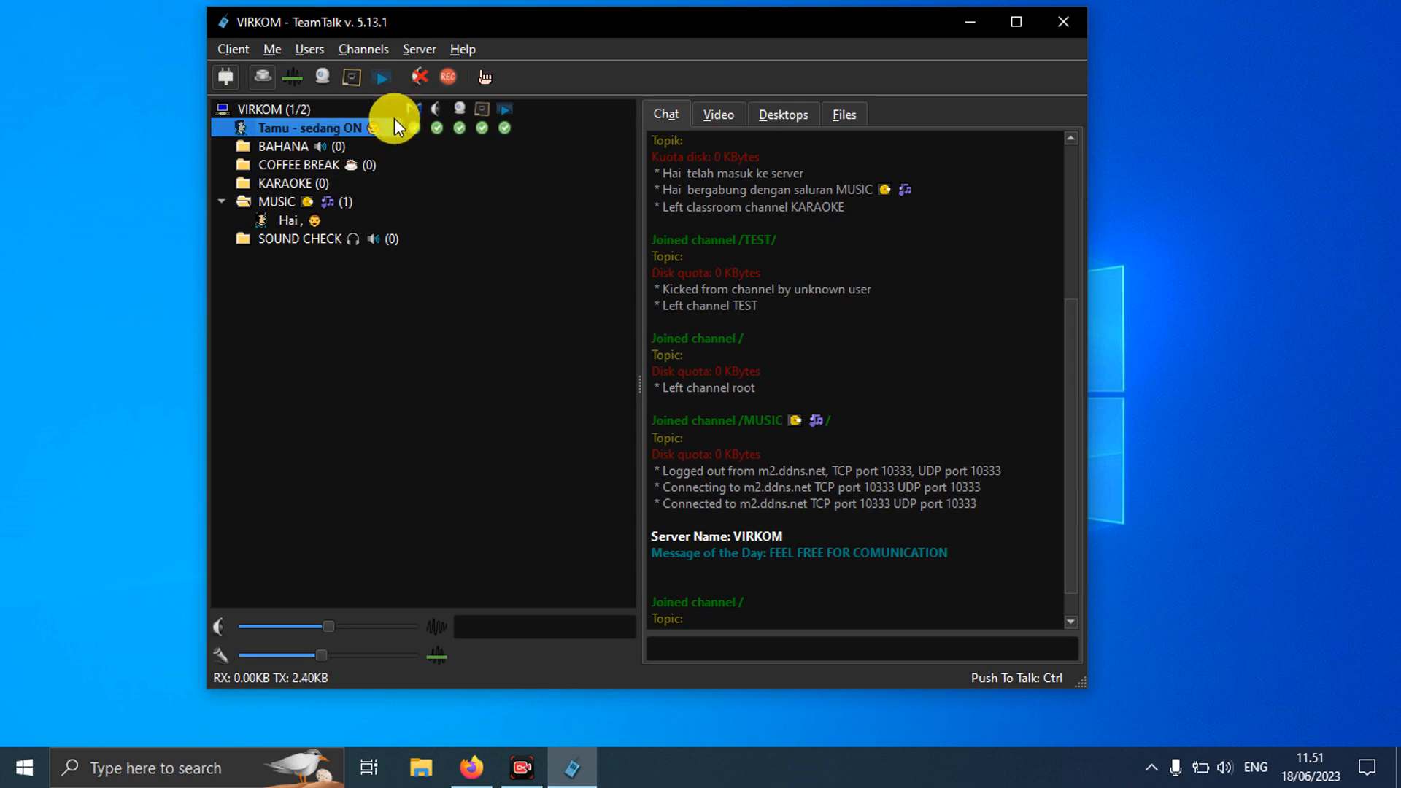
double_click(314, 203)
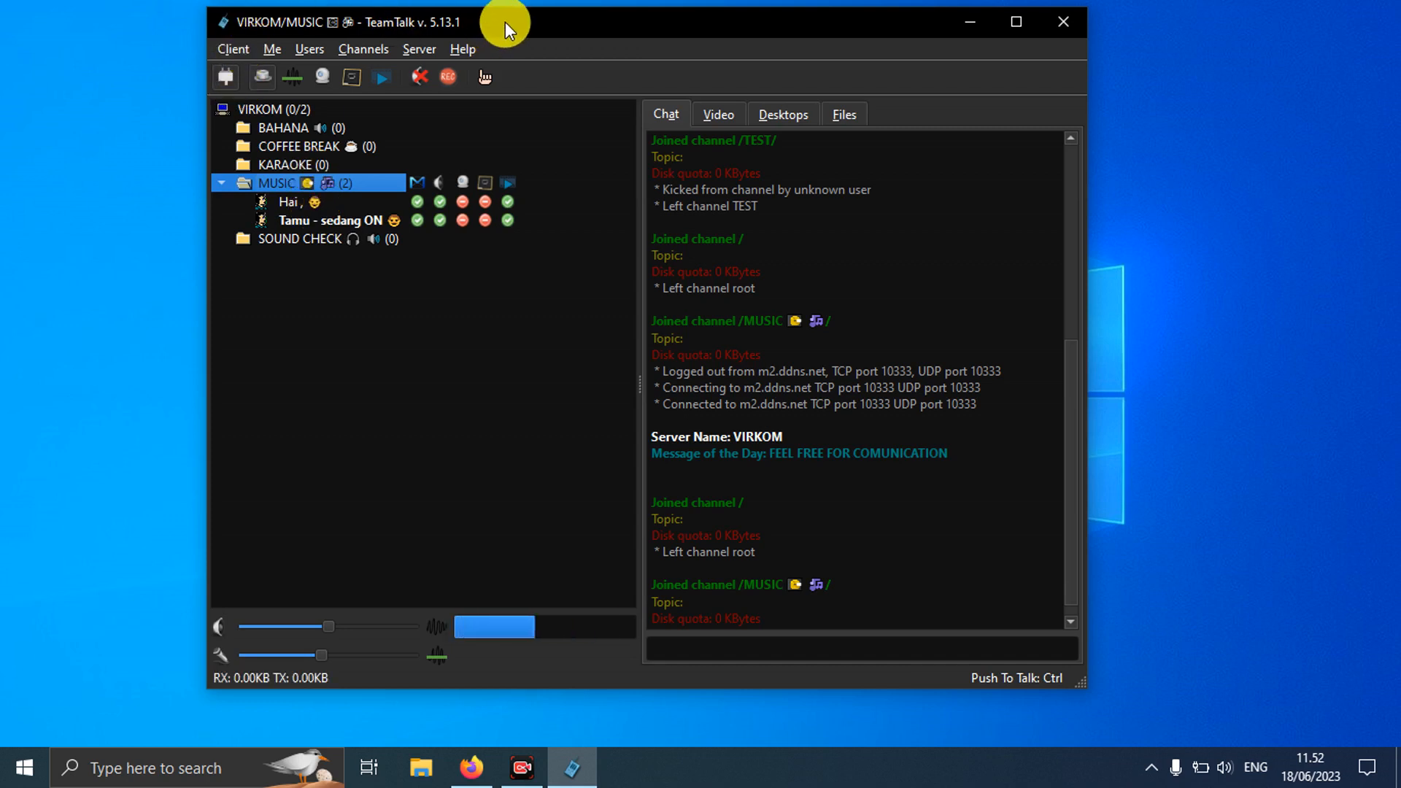
left_click_drag(507, 20, 356, 40)
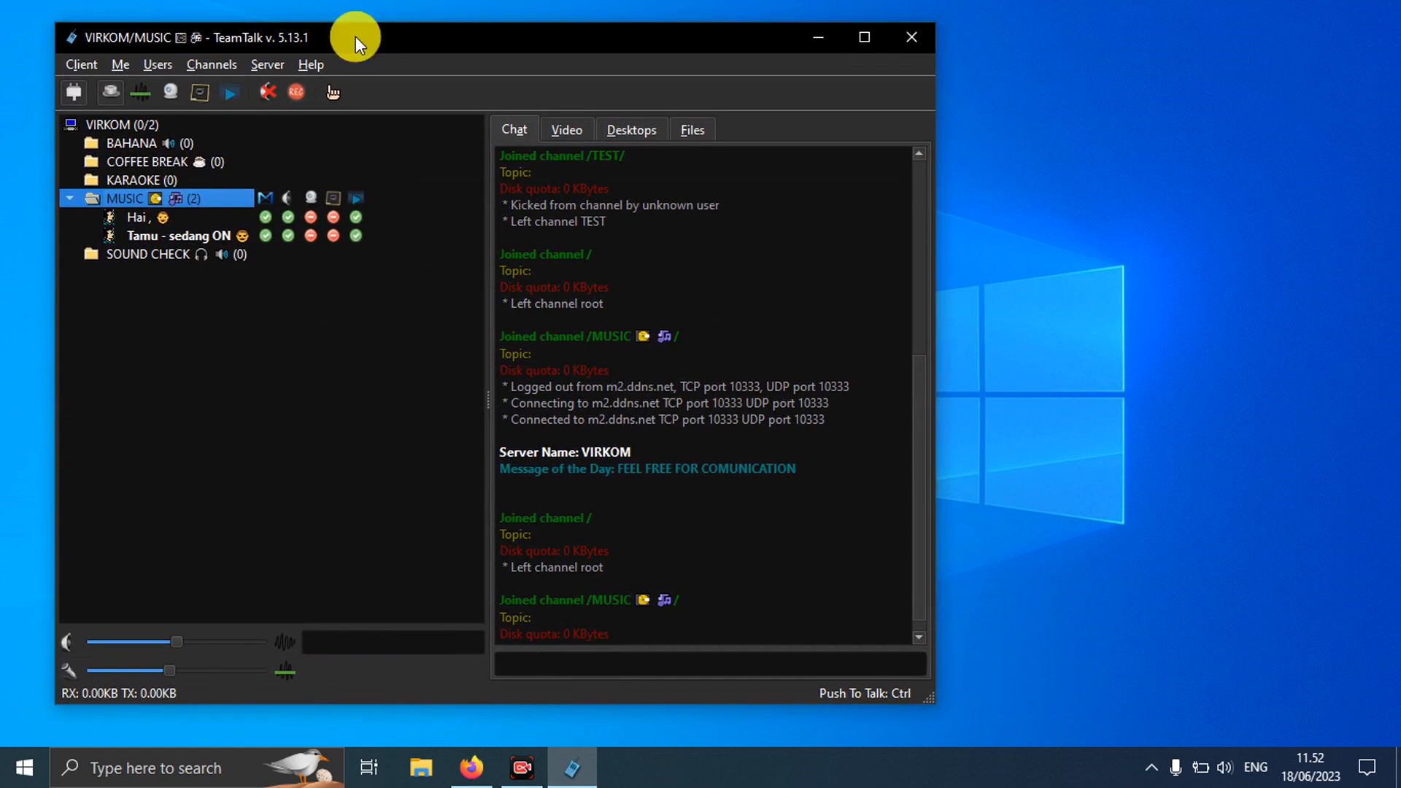
left_click_drag(356, 38, 343, 32)
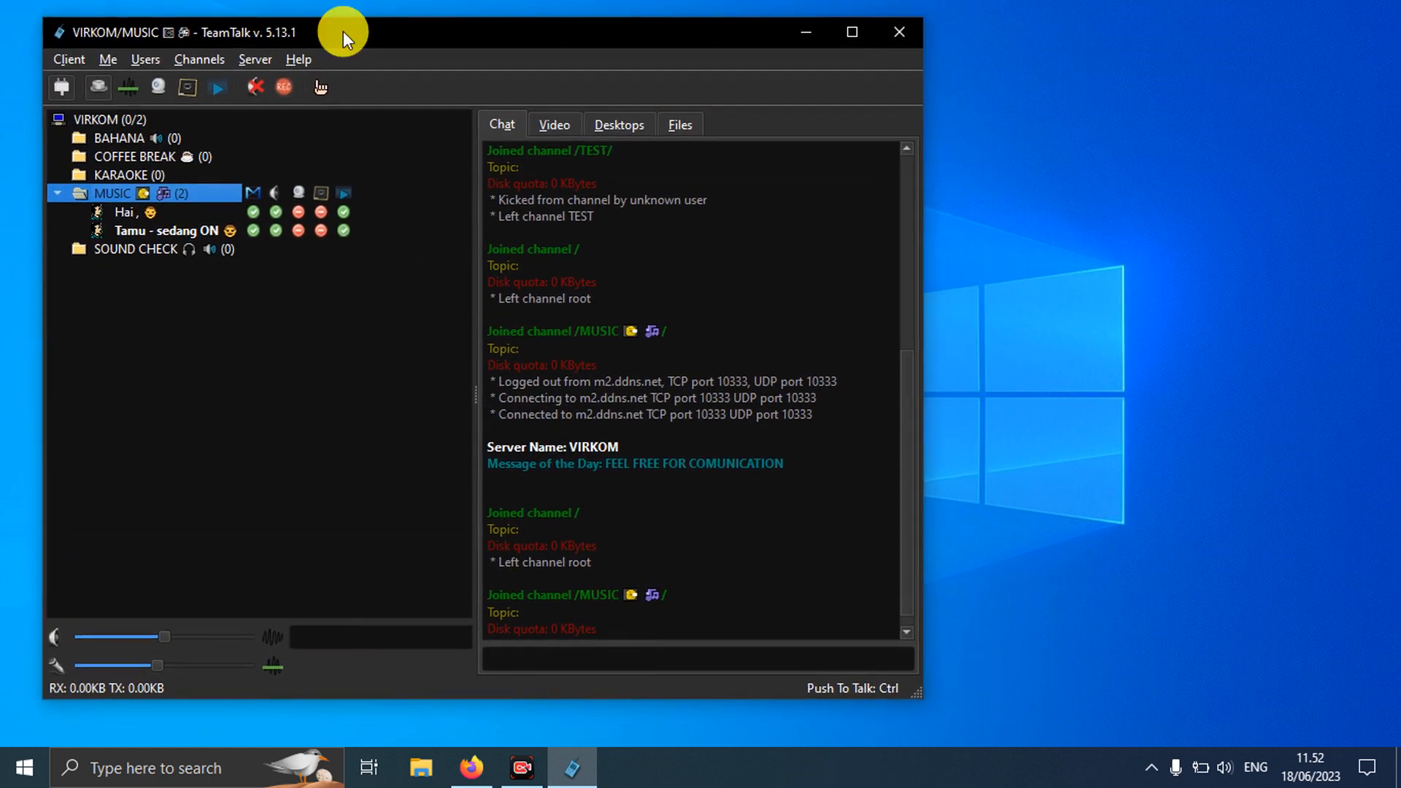
left_click_drag(343, 31, 334, 37)
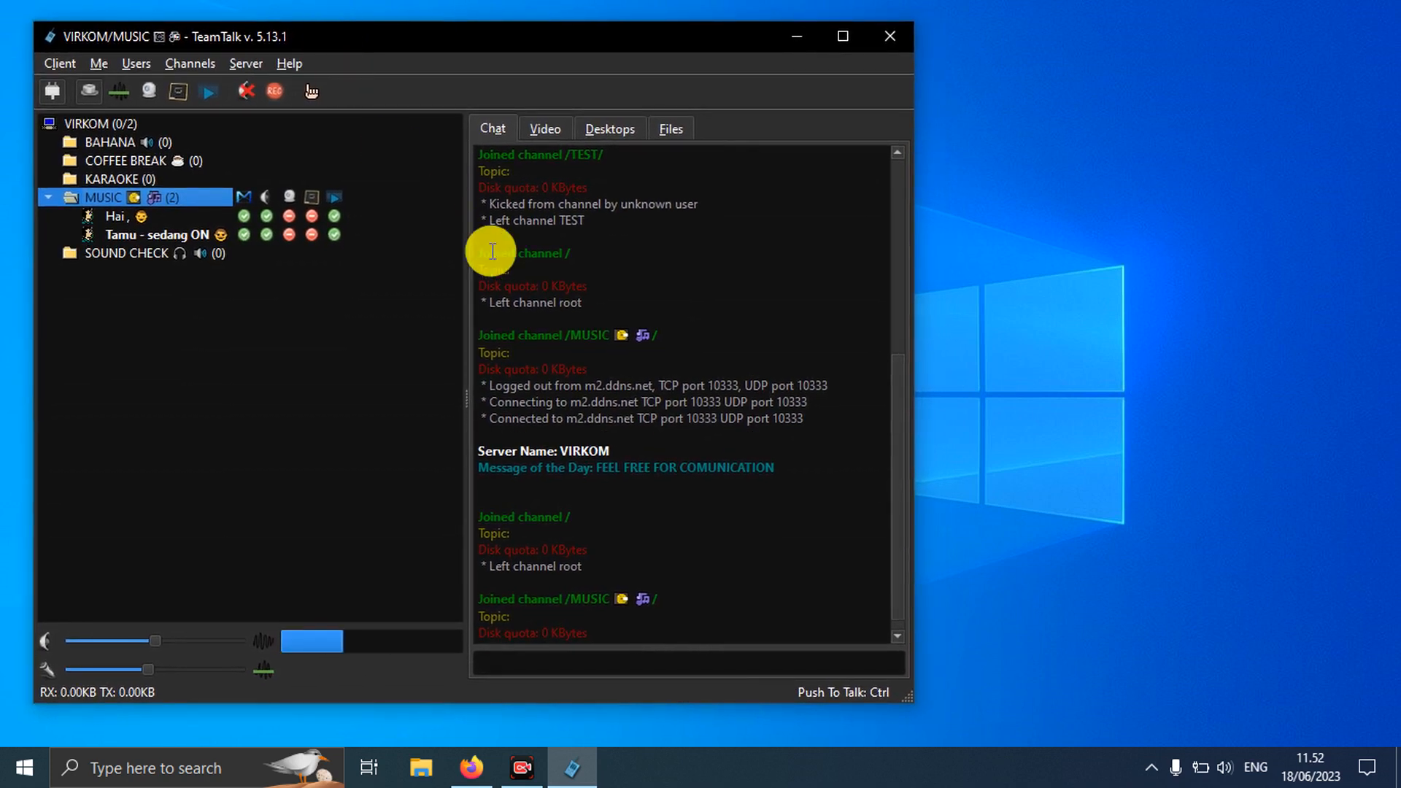